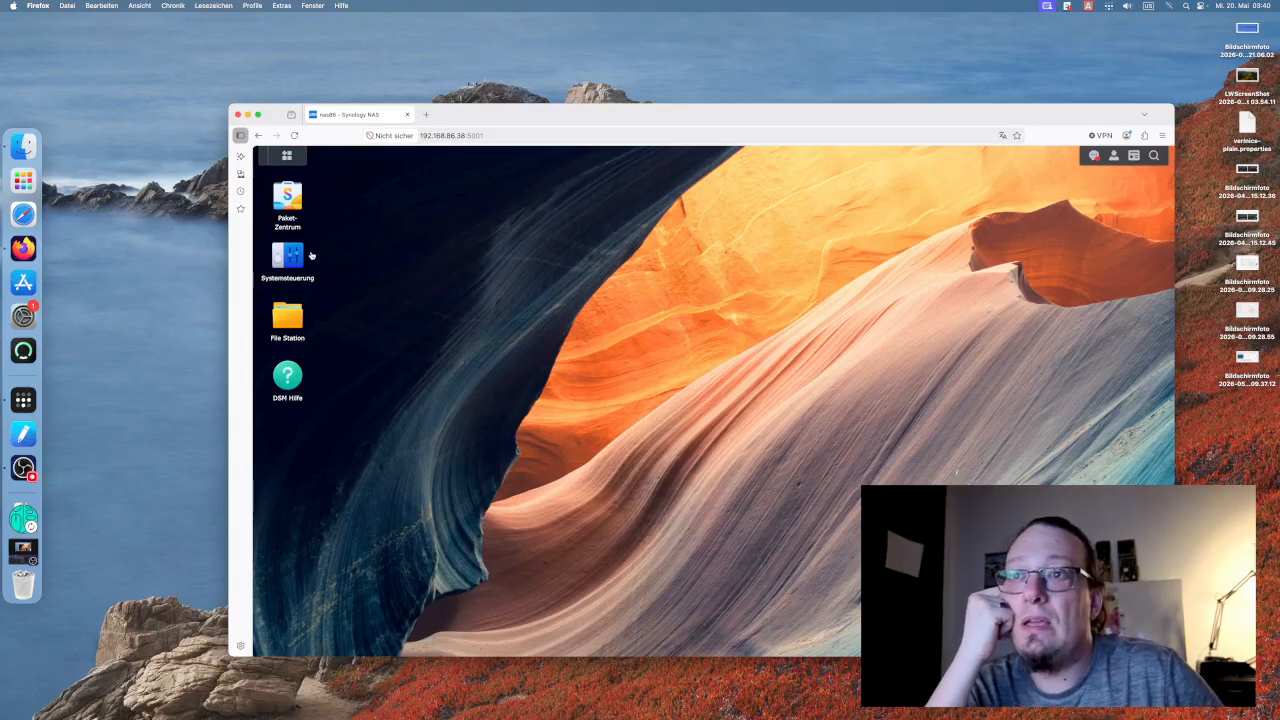
Open the advanced SSH settings in the Terminal & SNMP section of the Systemsteuerung.
click(298, 258)
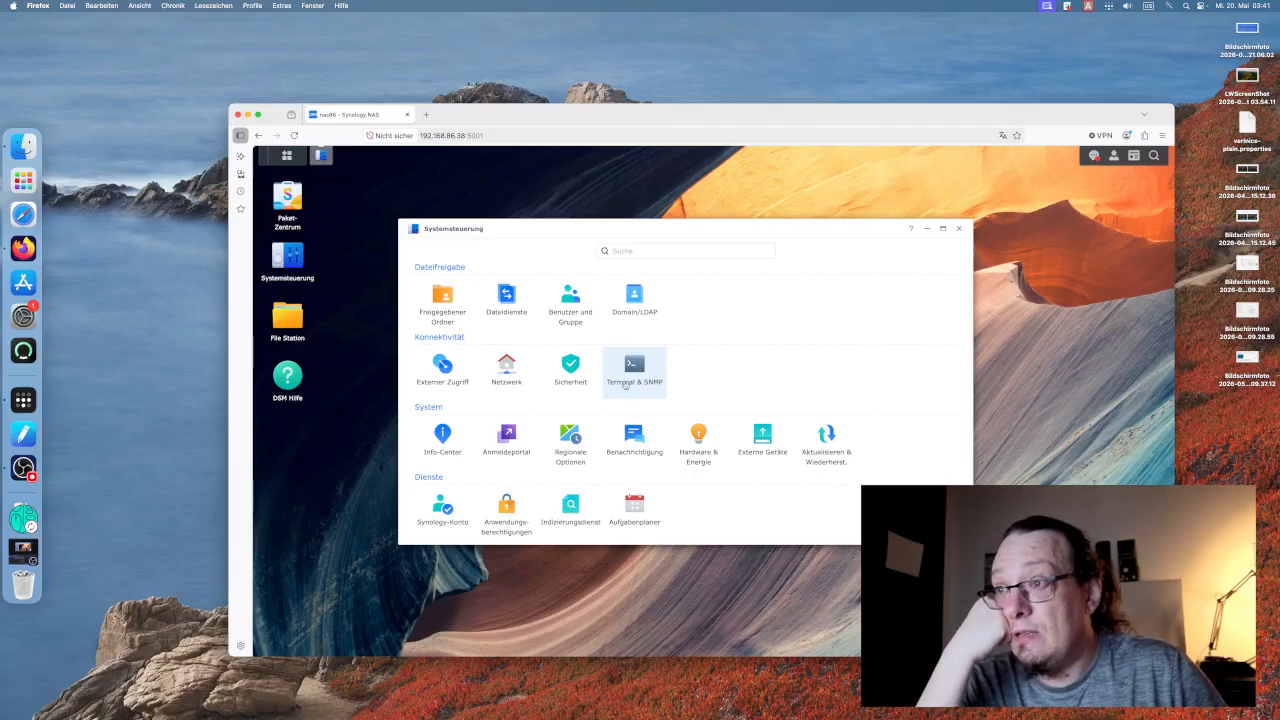
click(626, 386)
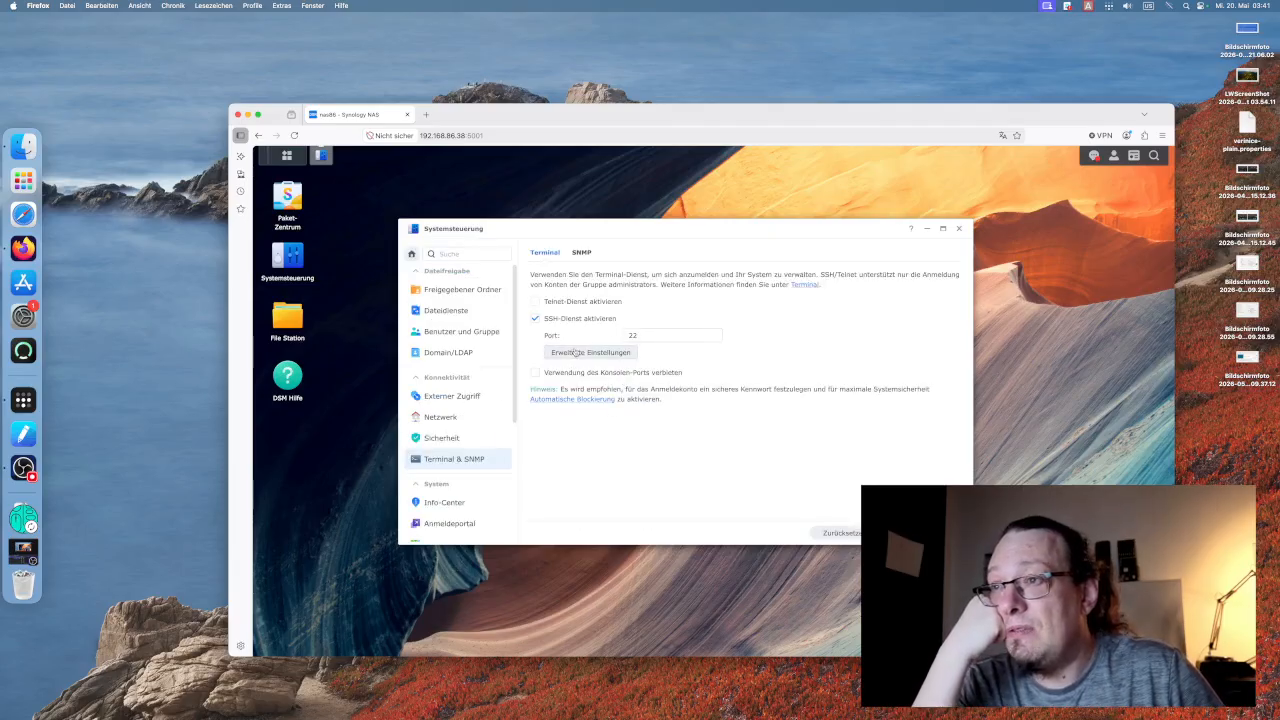
click(590, 352)
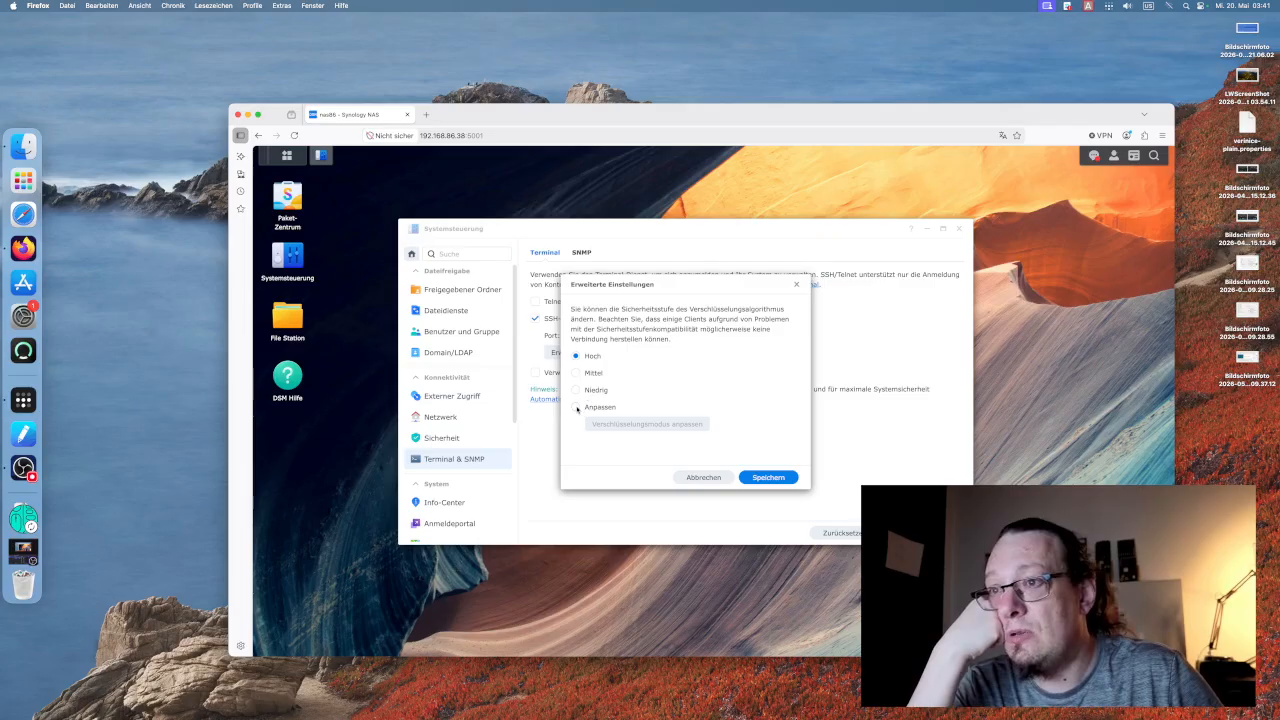
Inspect the cipher, KEX and MAC lists of the Anpassen encryption mode, cancel them, and save the SSH security level as Hoch.
click(577, 408)
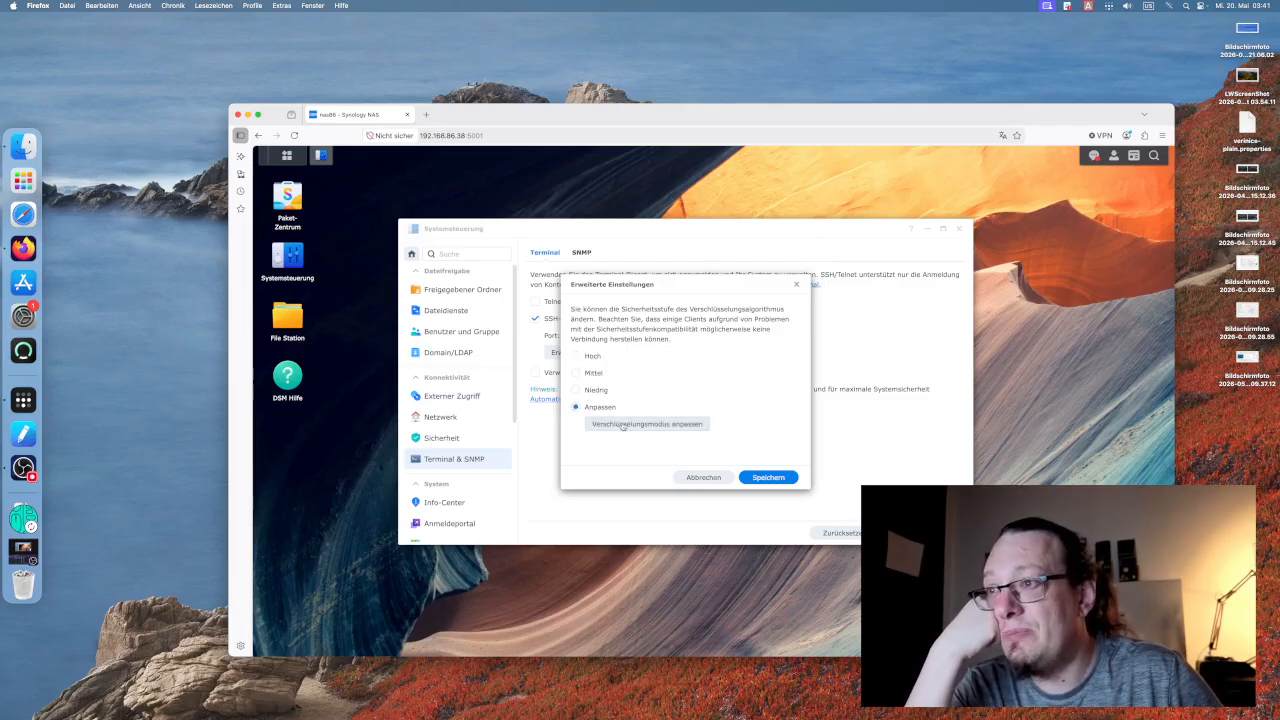
click(620, 424)
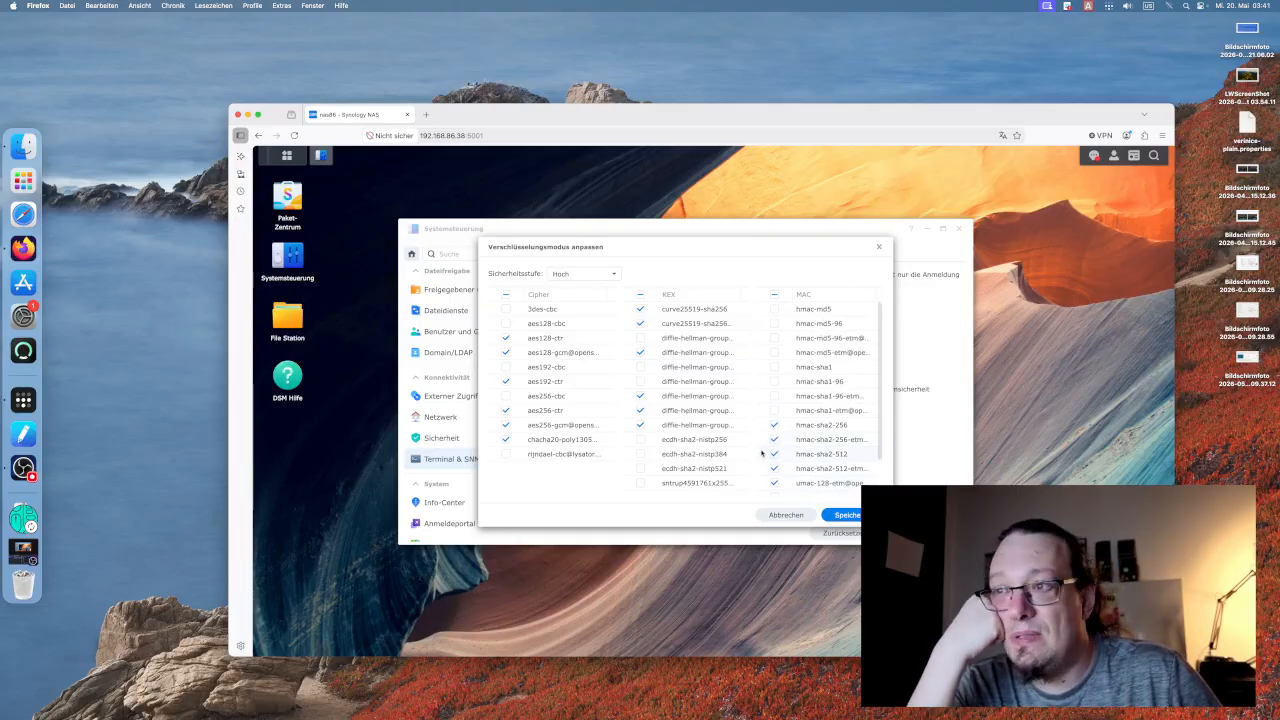
scroll(838, 425, down, 2)
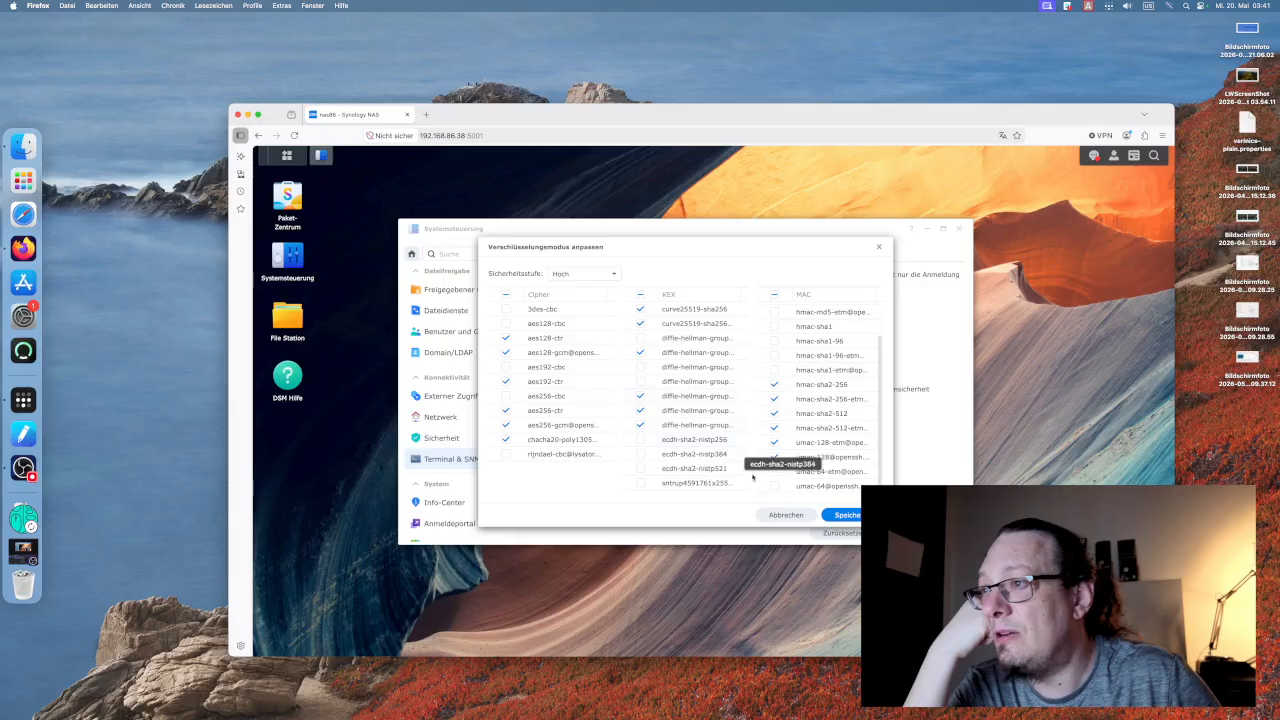
click(785, 515)
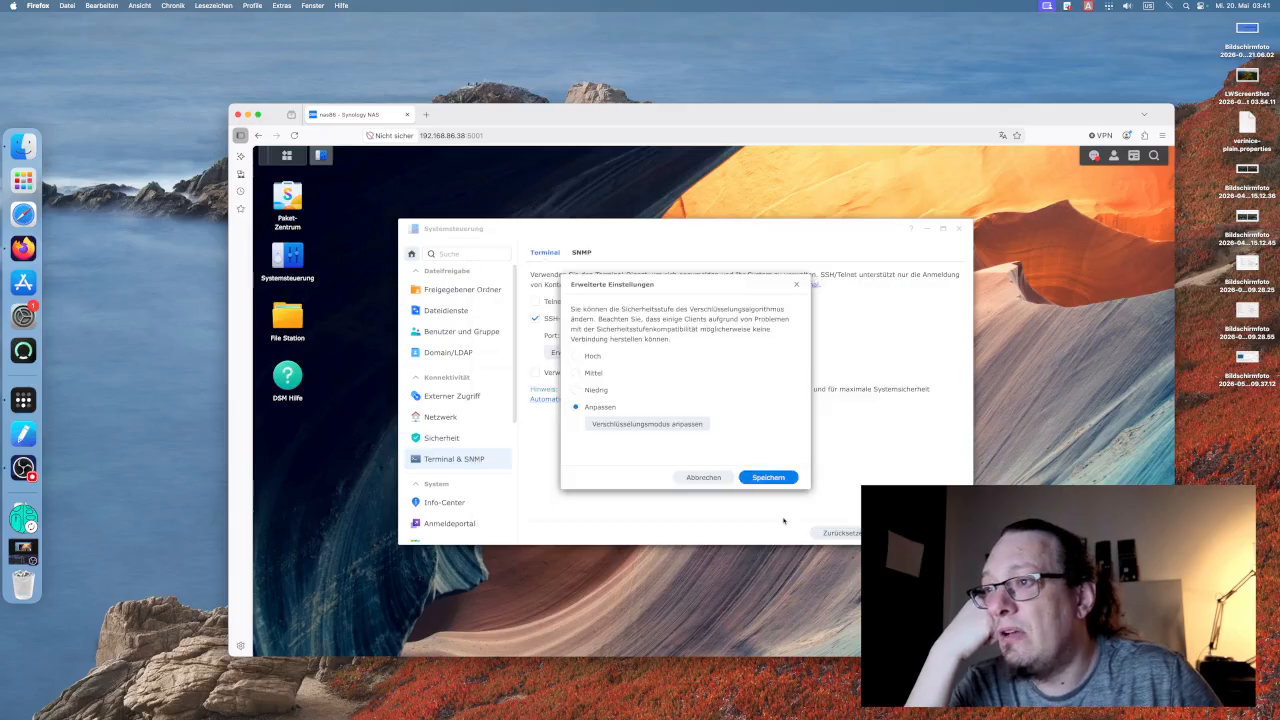
click(592, 357)
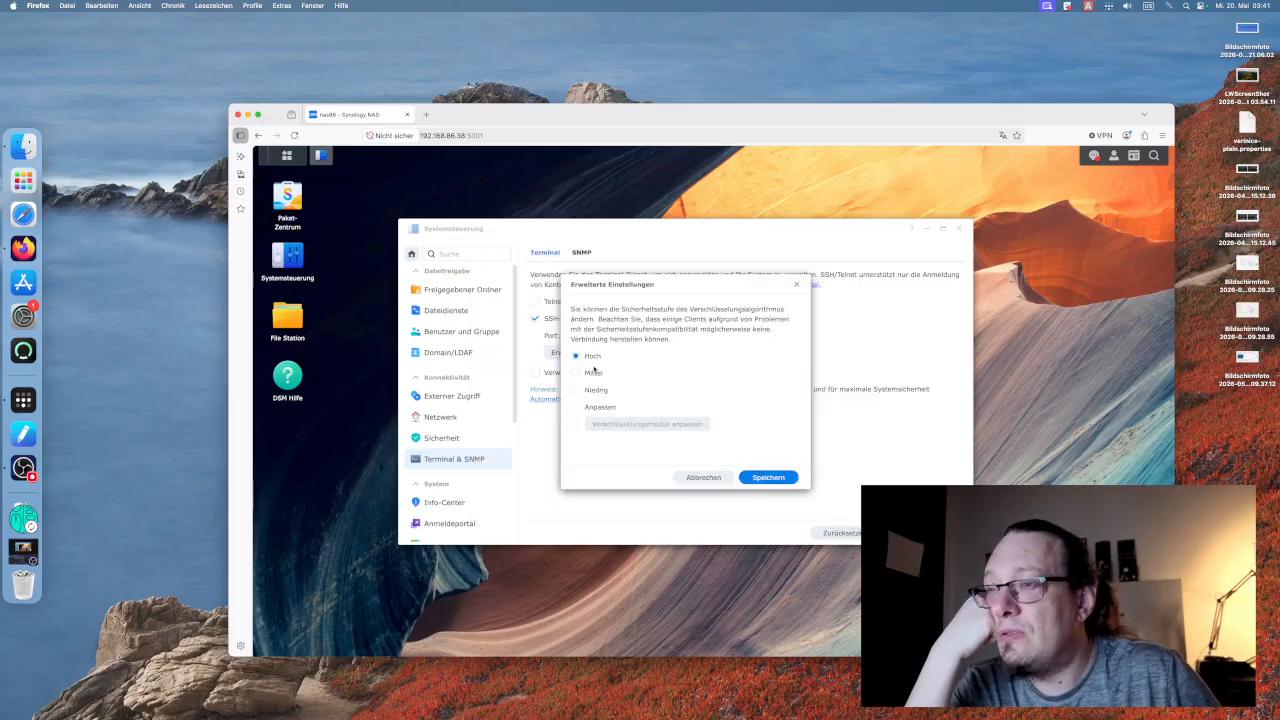
click(766, 478)
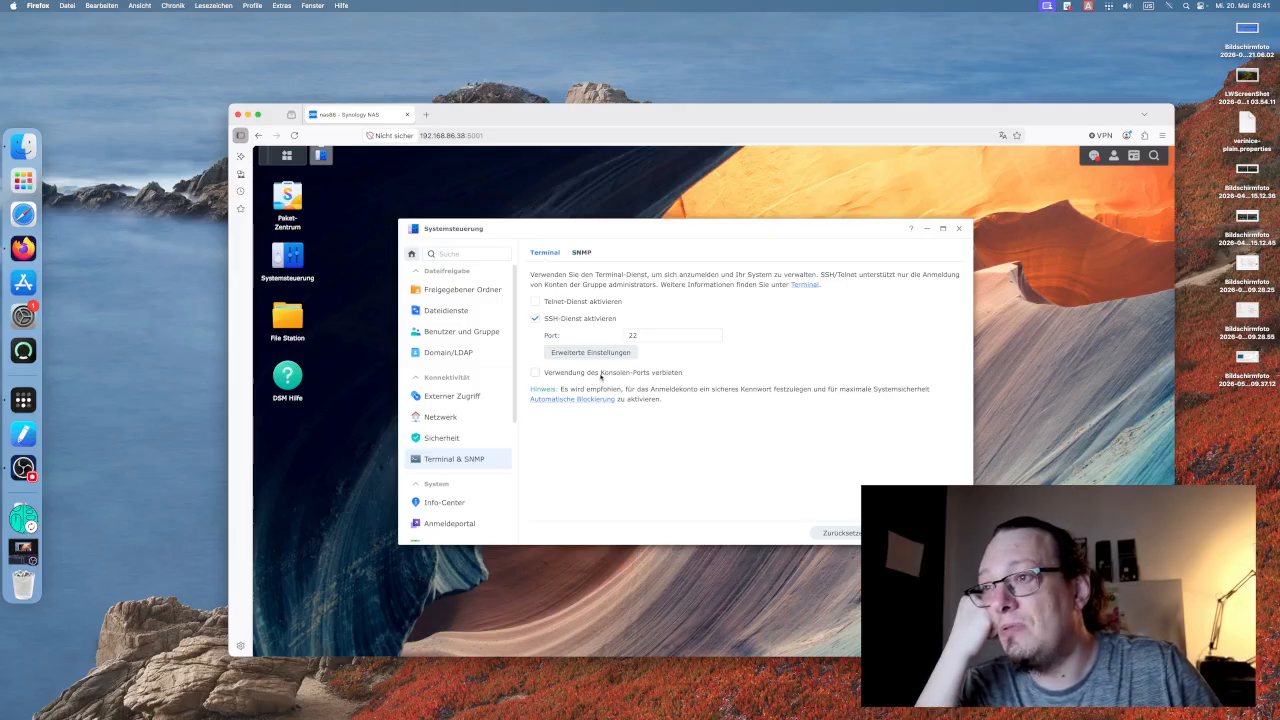
Deactivate the SSH service and activate it again.
click(590, 376)
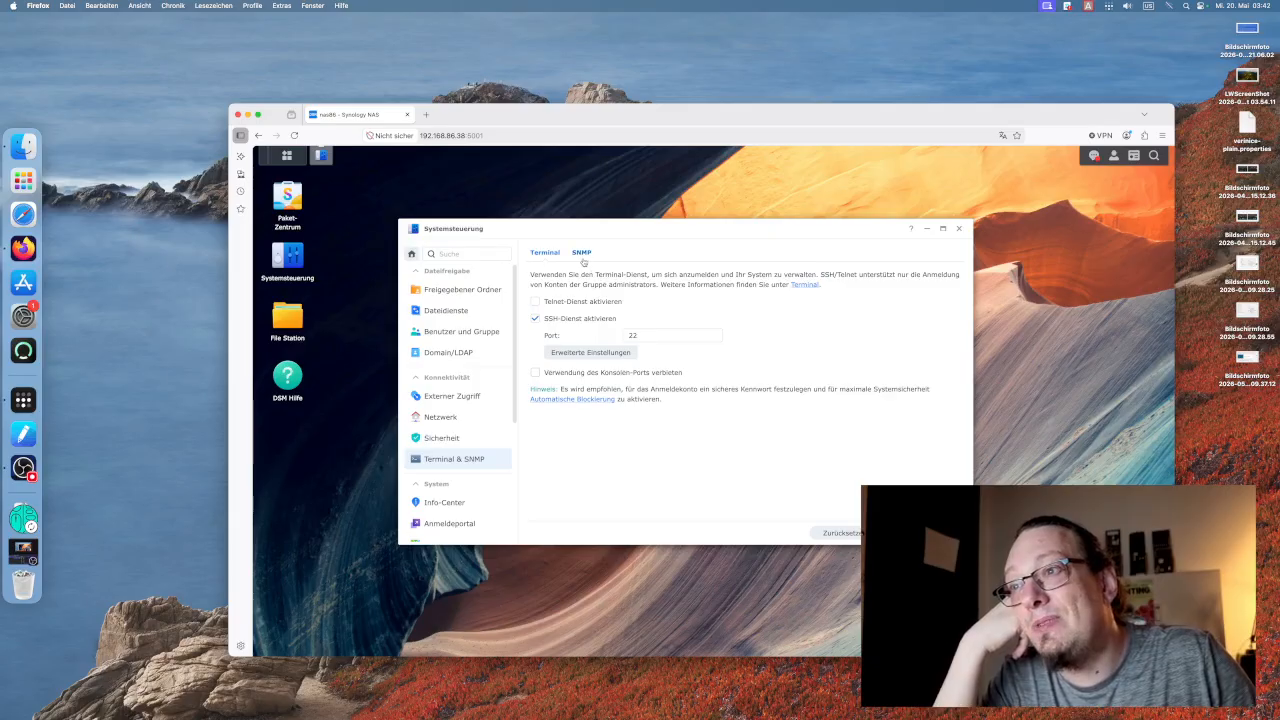
click(560, 322)
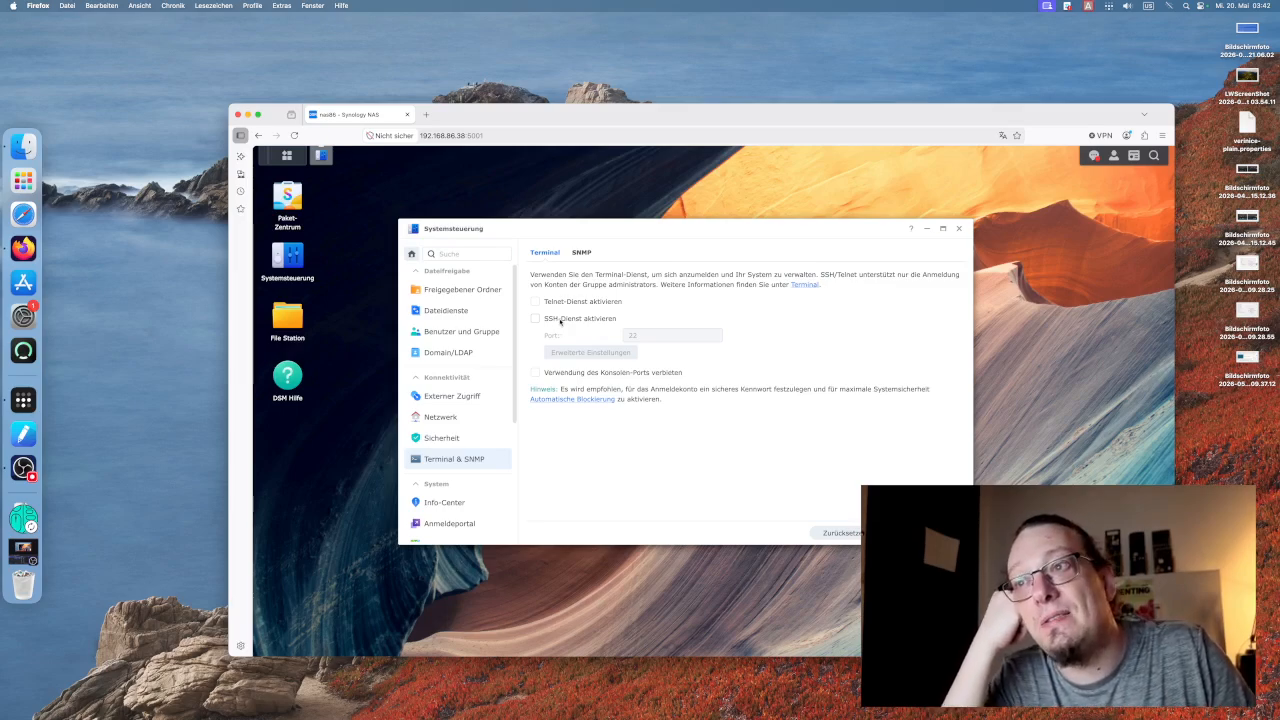
click(554, 320)
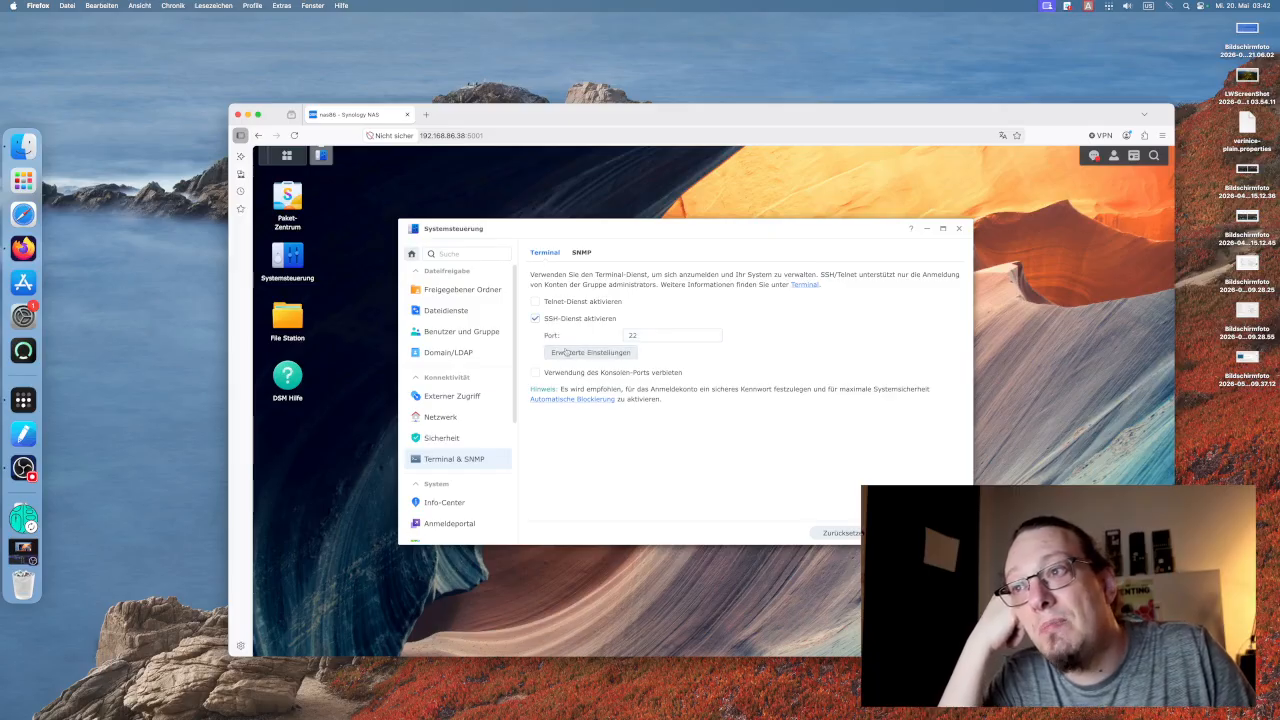
Try the SNMPv3 service with SHA authentication and AES privacy in the SNMP settings, and deactivate SNMPv3 again.
click(581, 252)
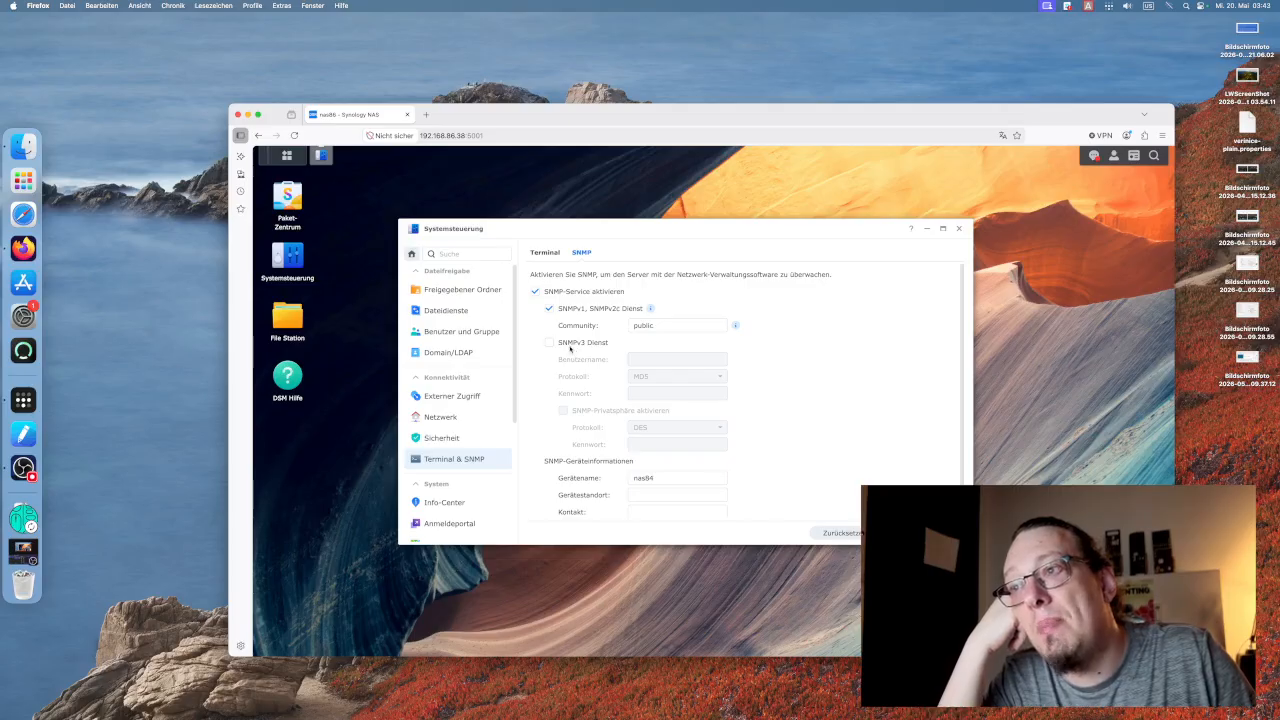
click(566, 344)
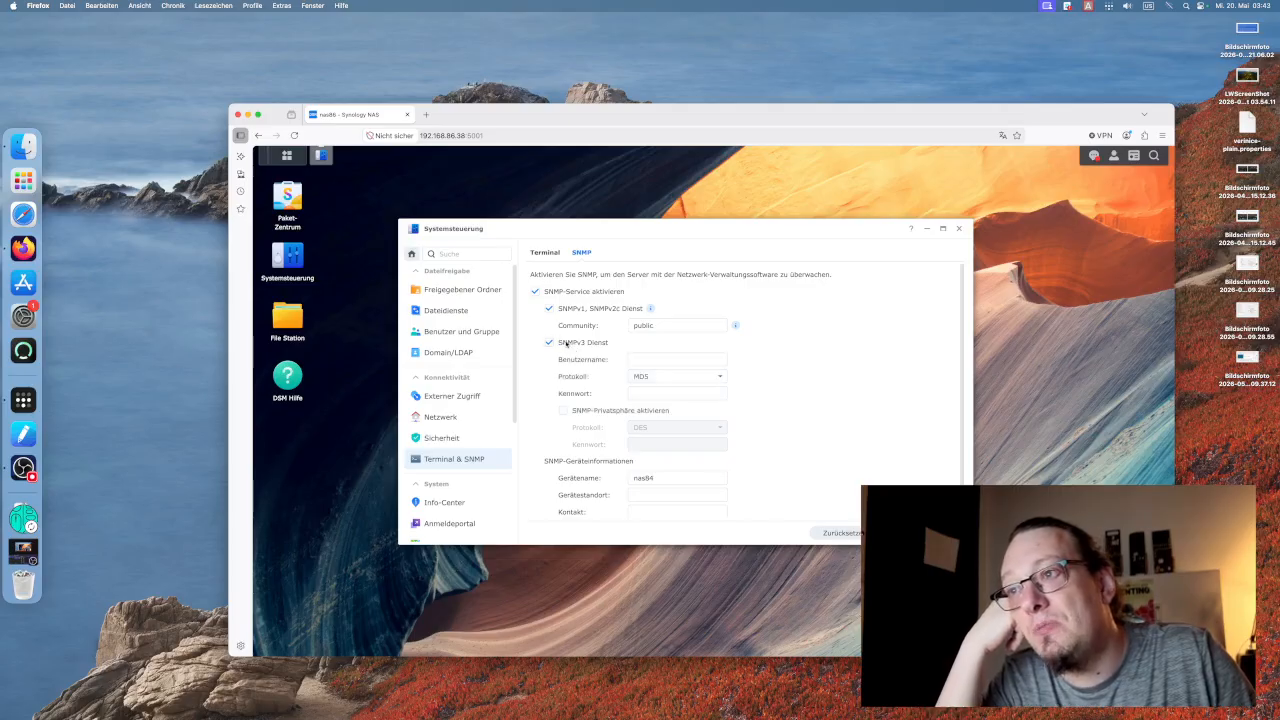
click(663, 378)
click(652, 403)
click(563, 410)
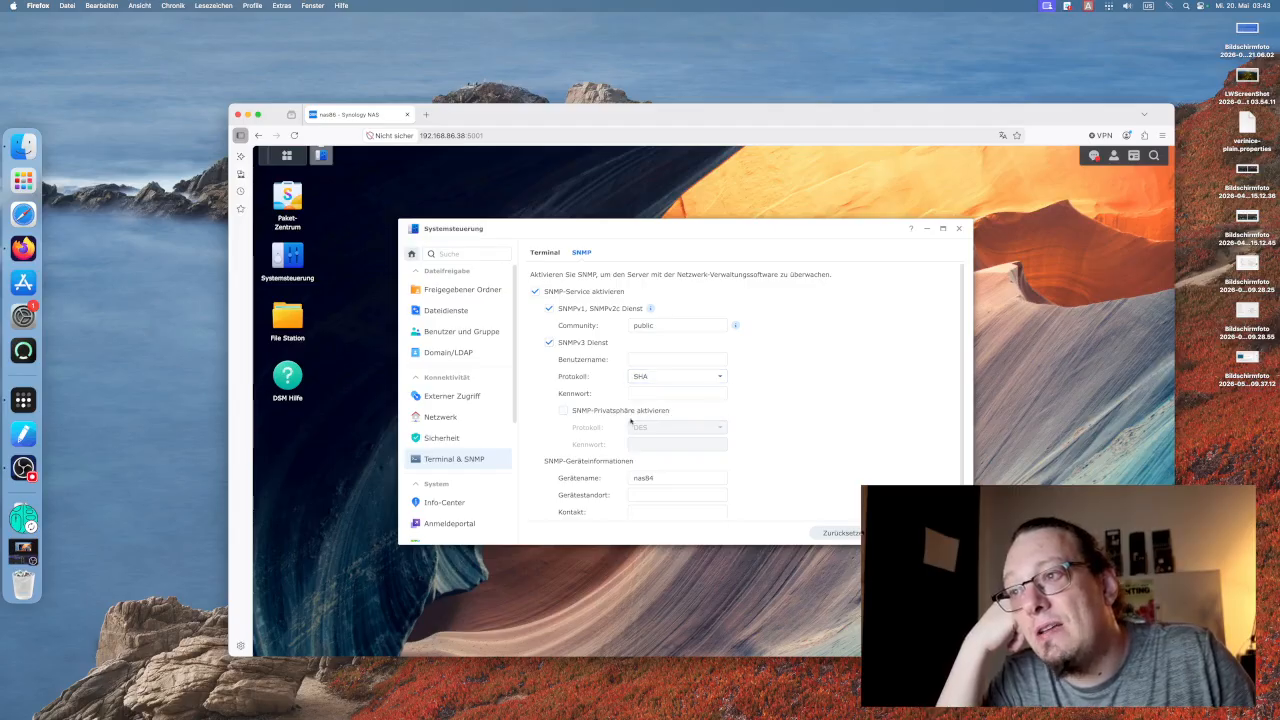
click(665, 427)
click(650, 462)
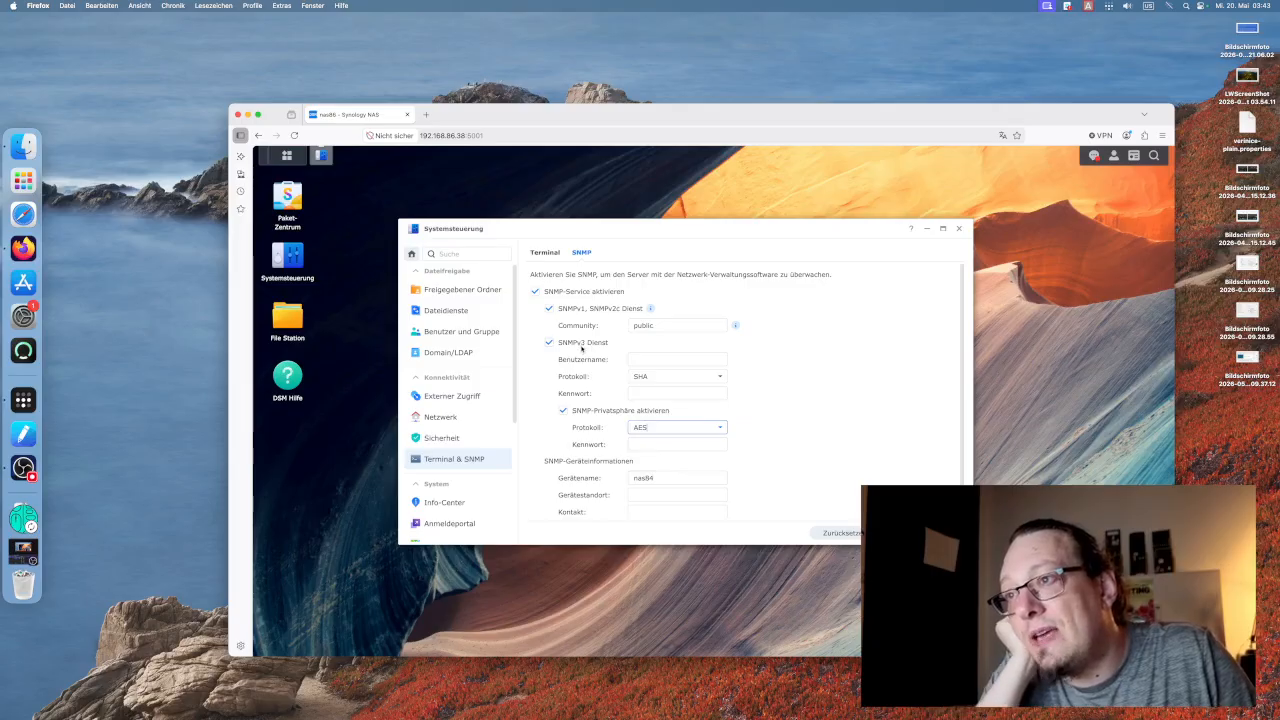
click(581, 344)
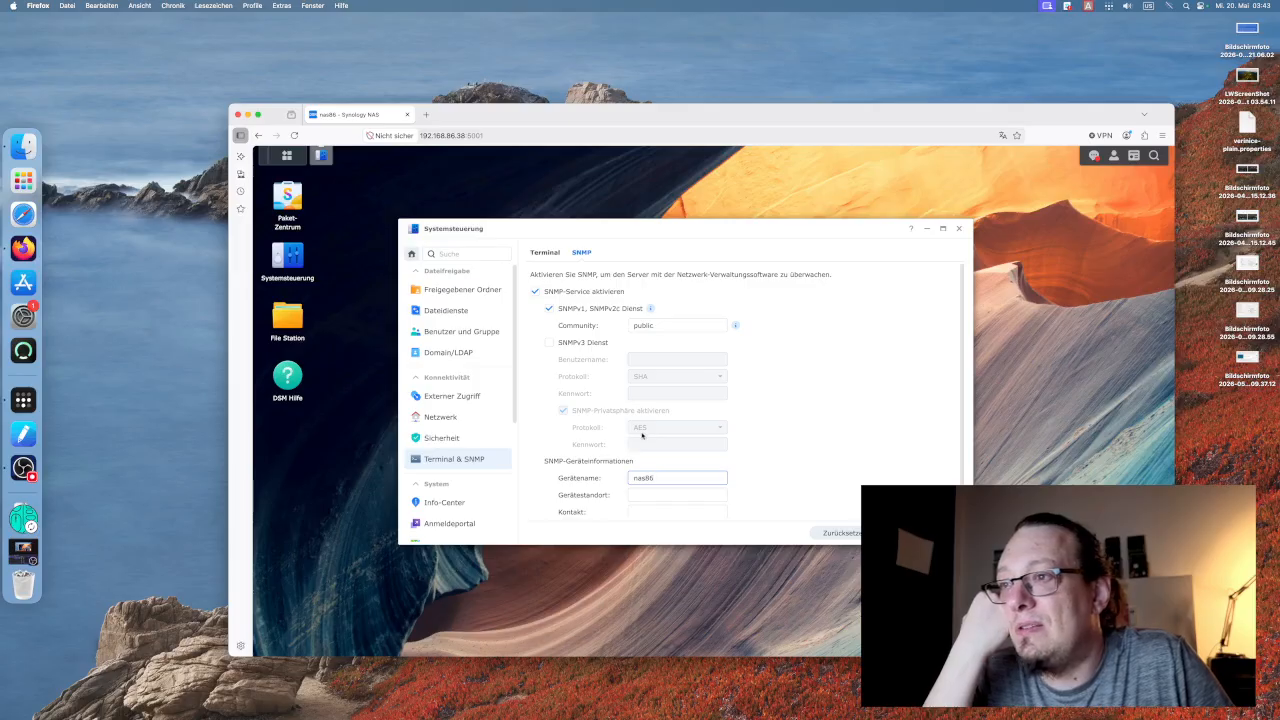
Set the SNMP device name to nas86 and apply the SNMP settings.
scroll(677, 433, down, 1)
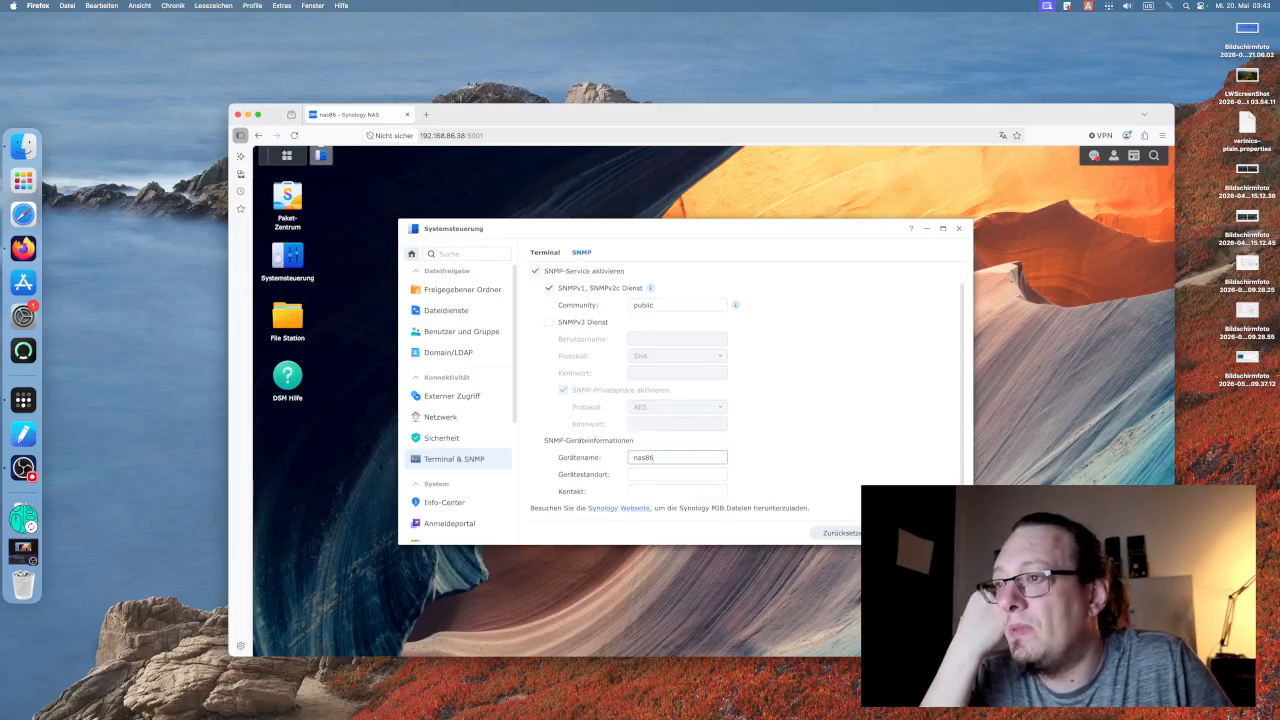
key(Return)
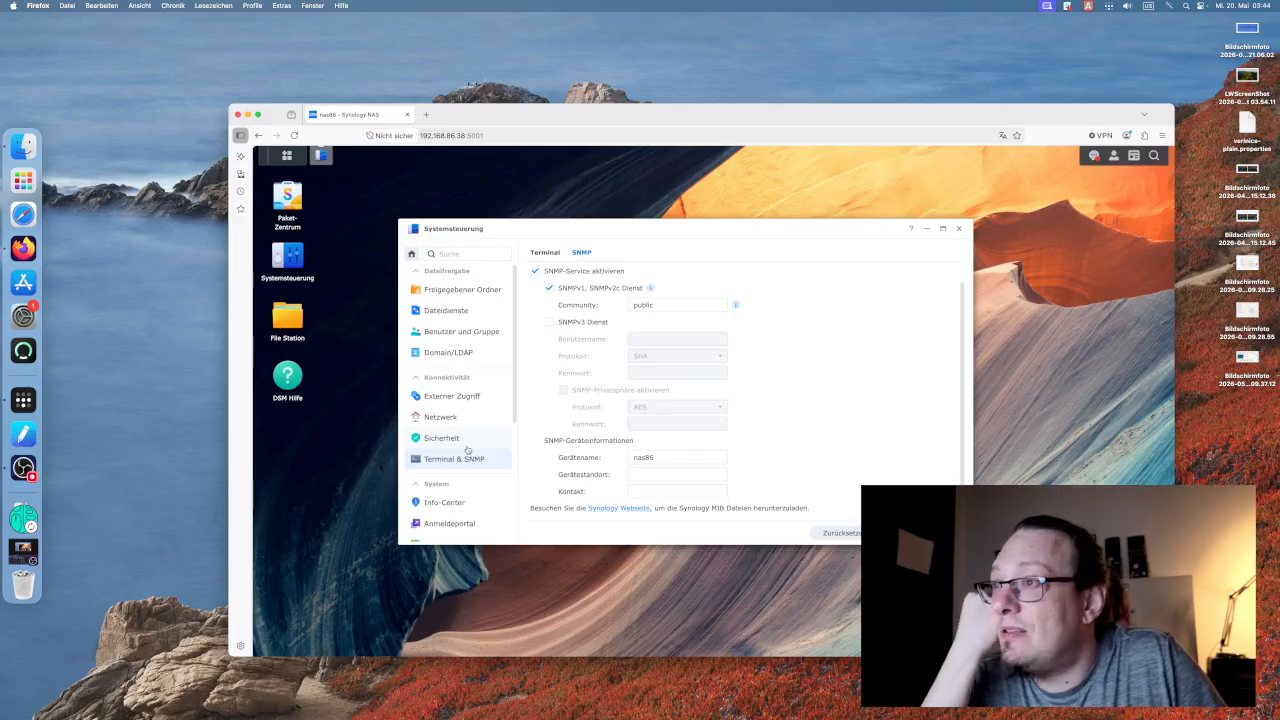
Open the Sicherheit section and go to its login settings.
click(467, 441)
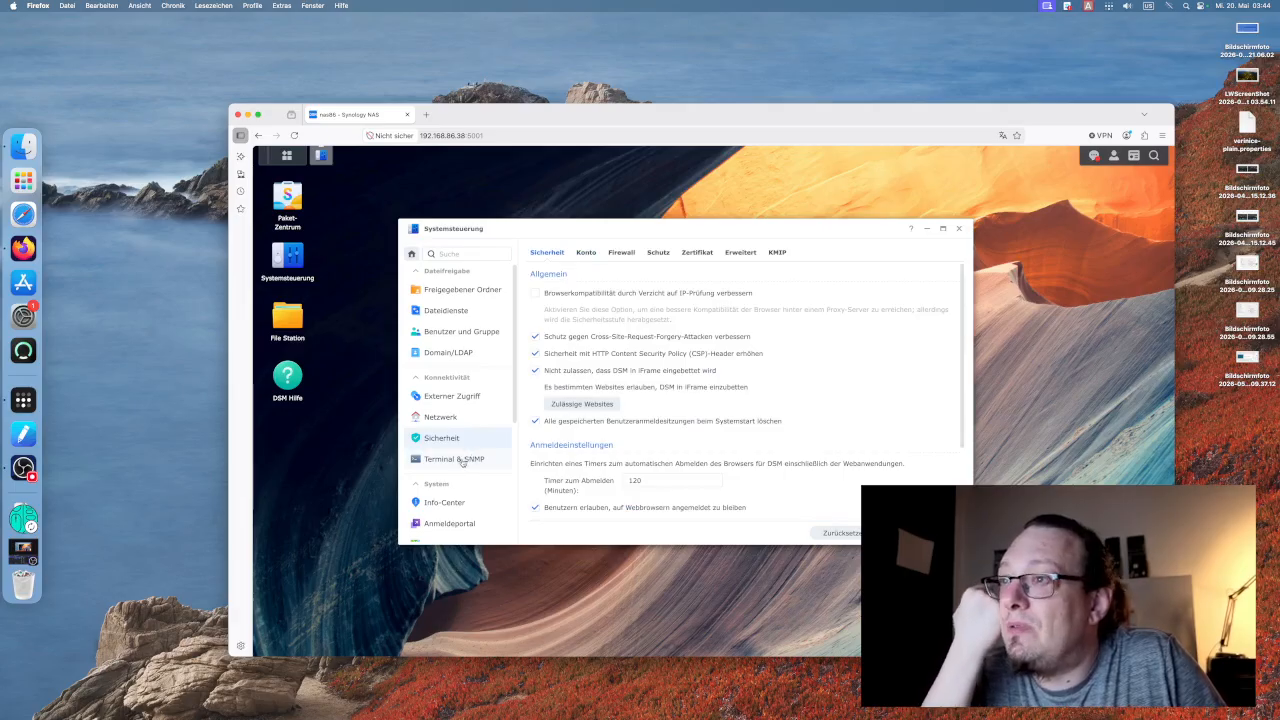
click(466, 461)
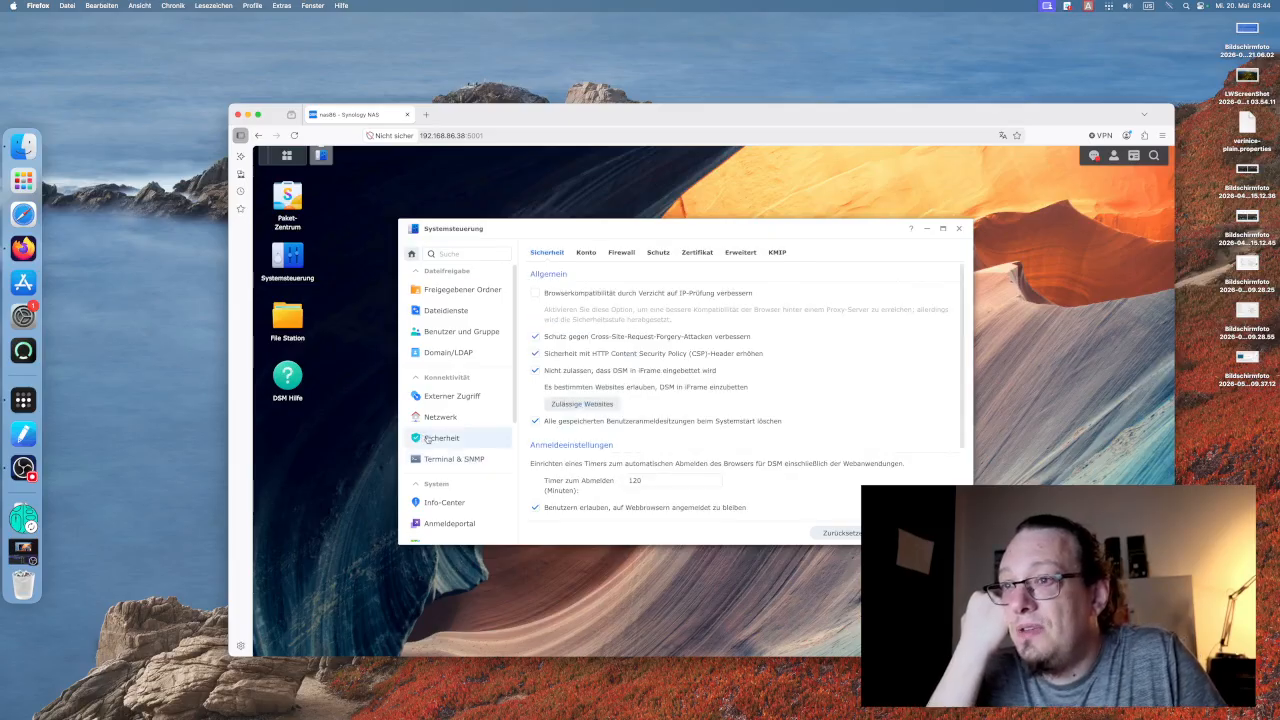
click(428, 440)
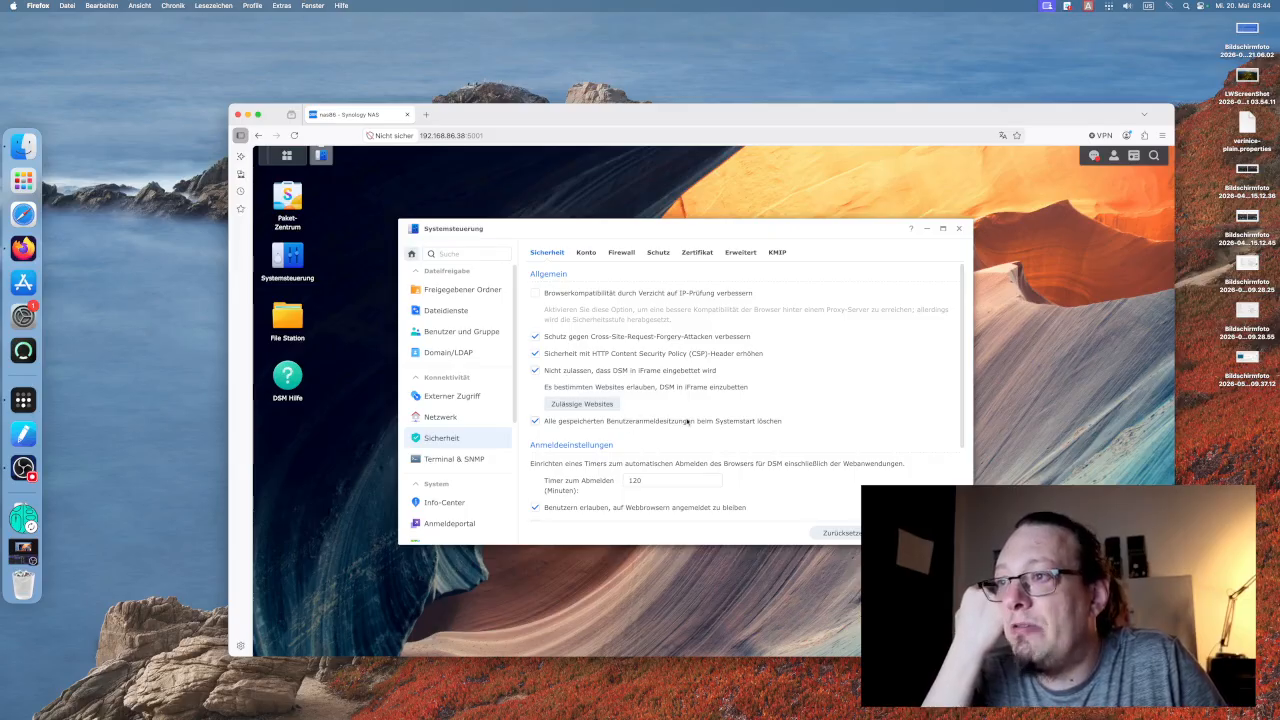
scroll(700, 429, down, 3)
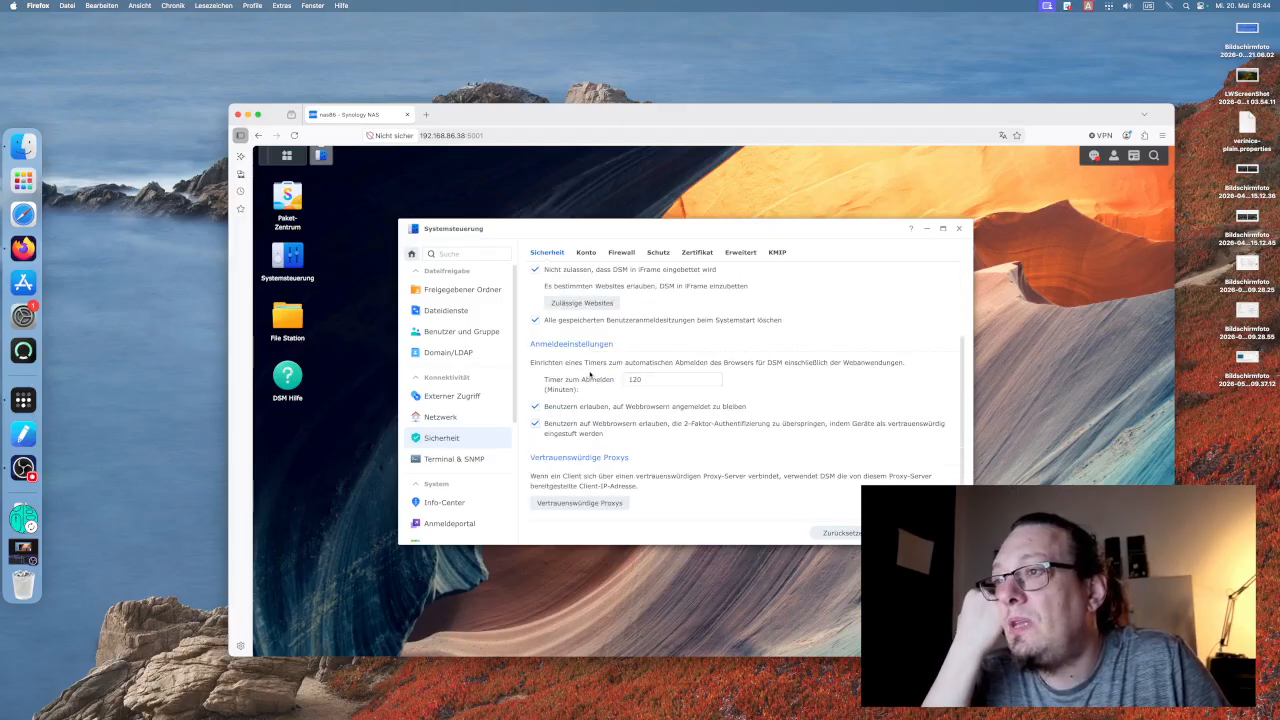
Turn off the options to stay logged in and to skip 2-factor authentication in web browsers, and turn both on again.
click(640, 379)
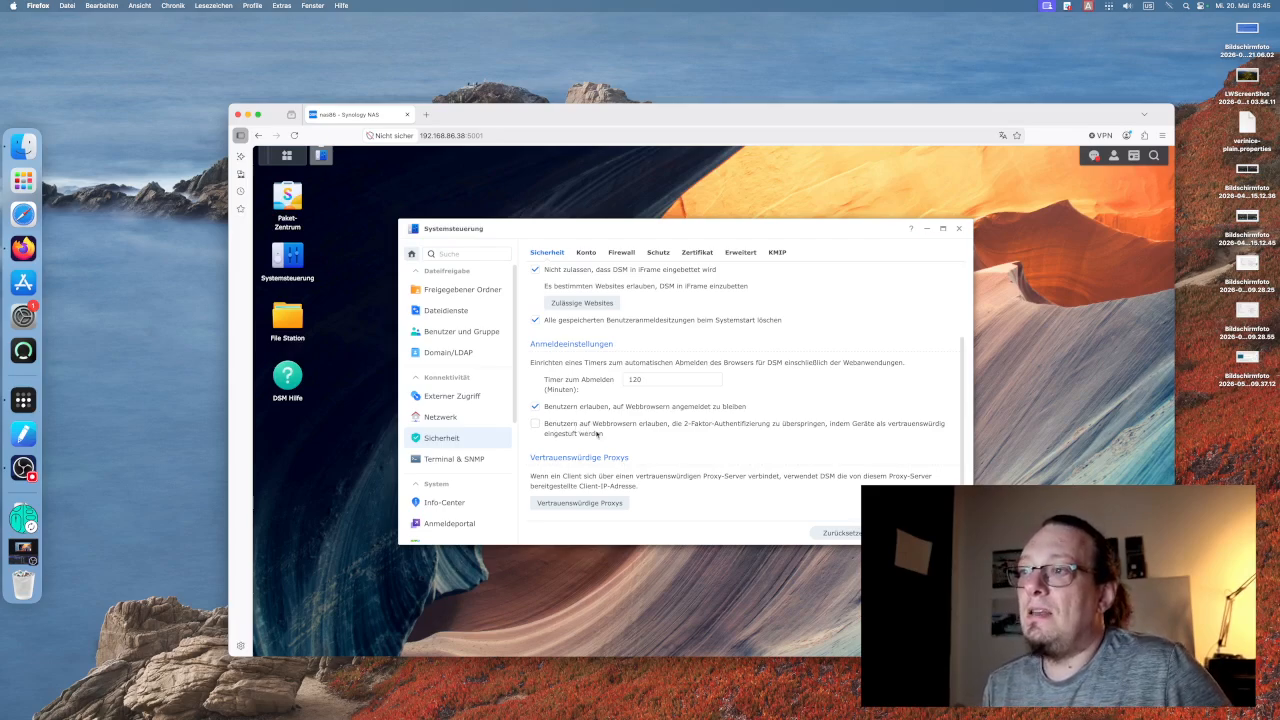
click(565, 408)
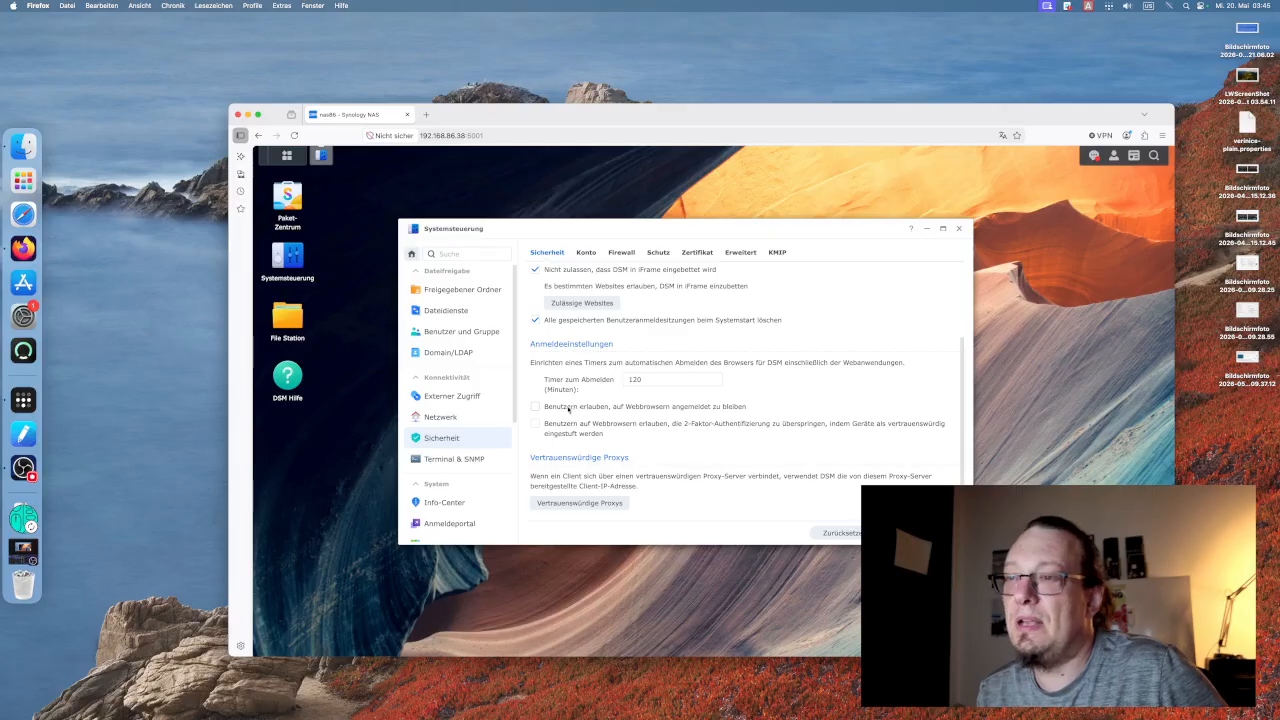
click(538, 407)
click(536, 424)
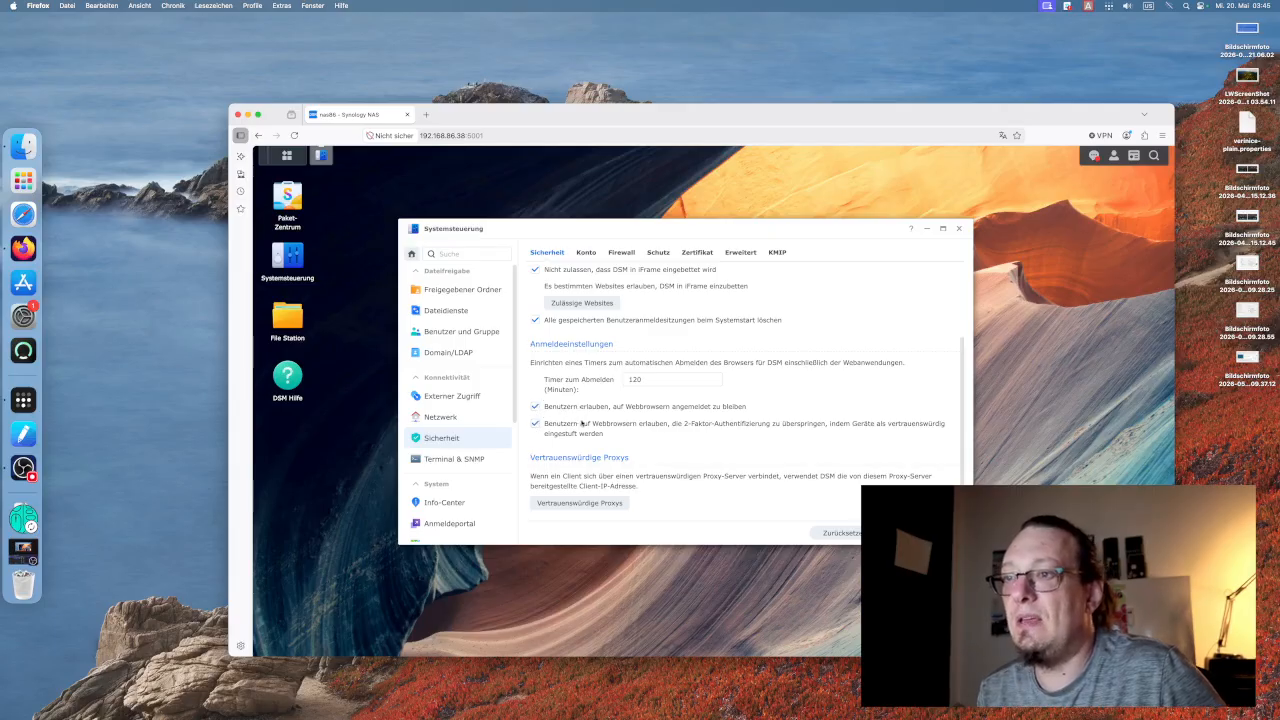
Review the general, login and trusted-proxy options of the Sicherheit section, enlarging the Systemsteuerung window to show more of them.
scroll(560, 420, up, 1)
scroll(575, 421, down, 1)
scroll(692, 292, up, 2)
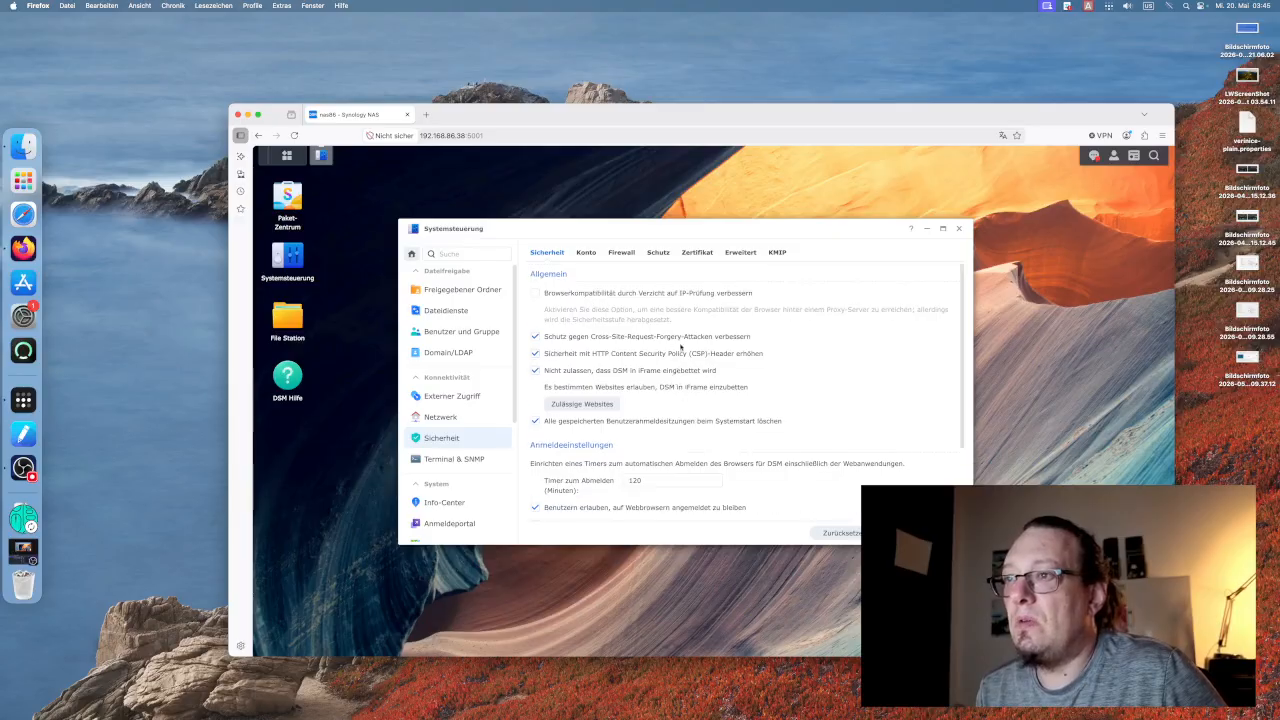
scroll(610, 405, down, 2)
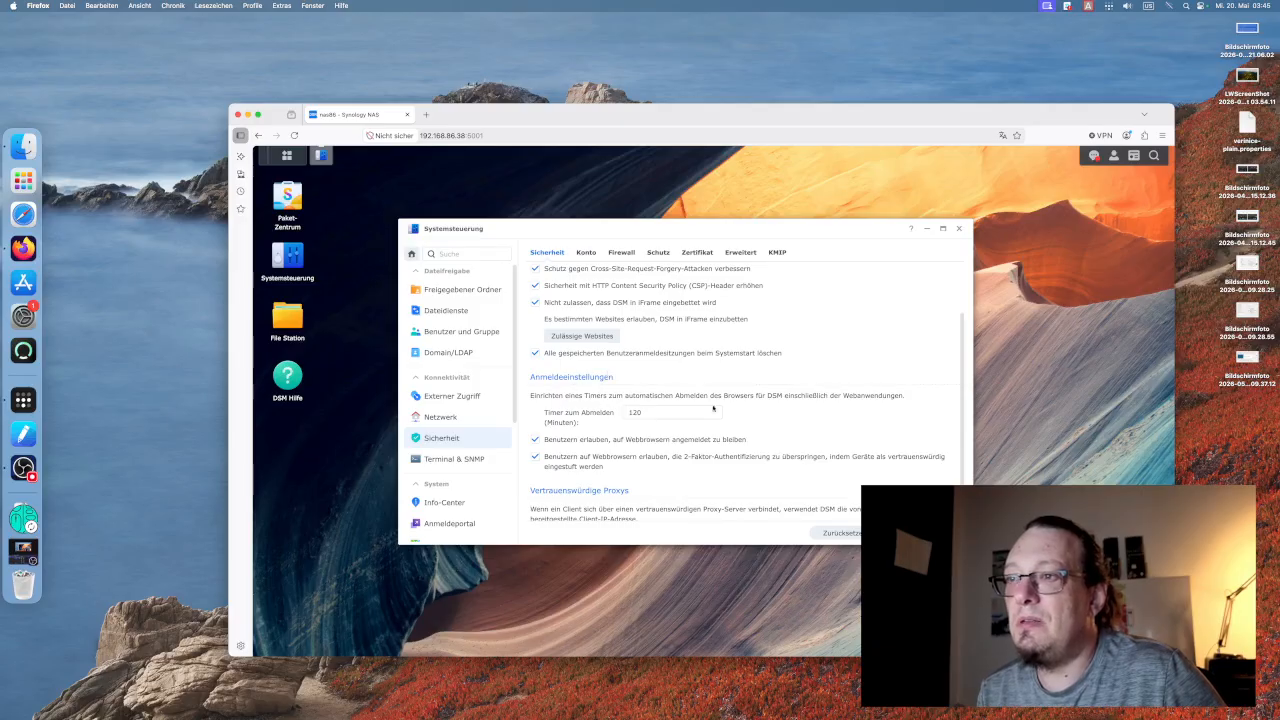
scroll(686, 438, up, 2)
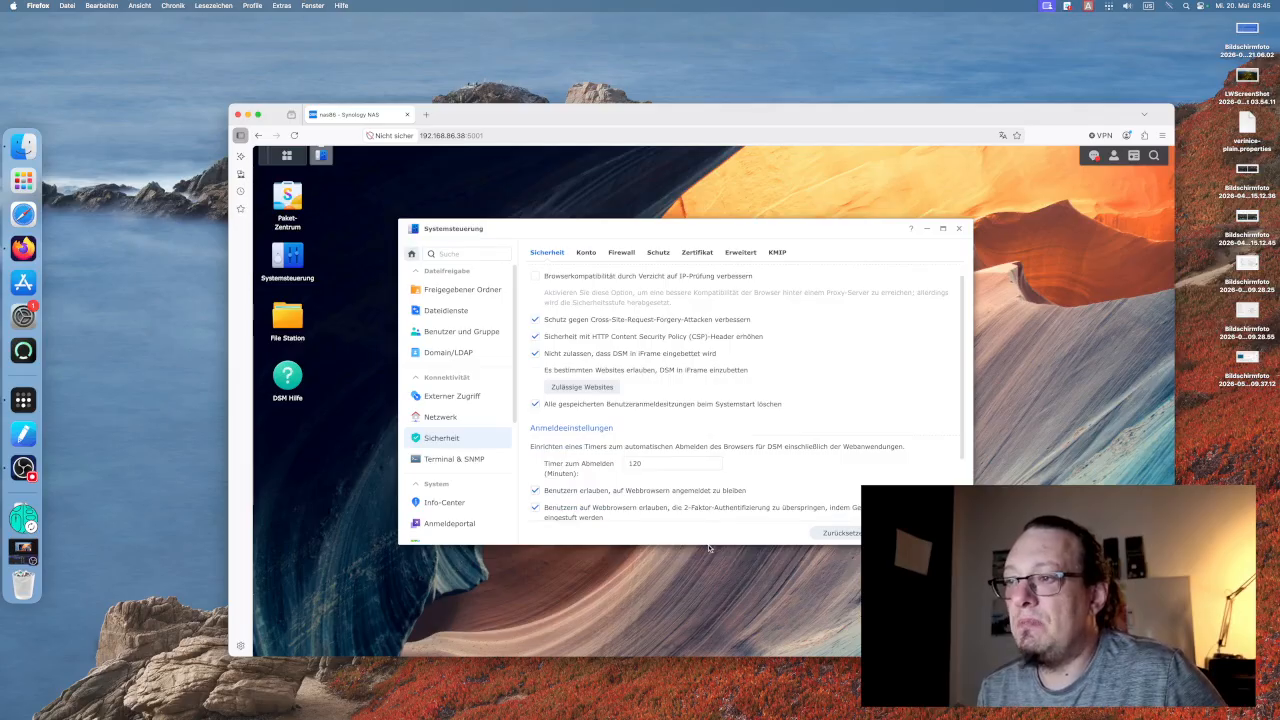
drag(708, 546, 692, 596)
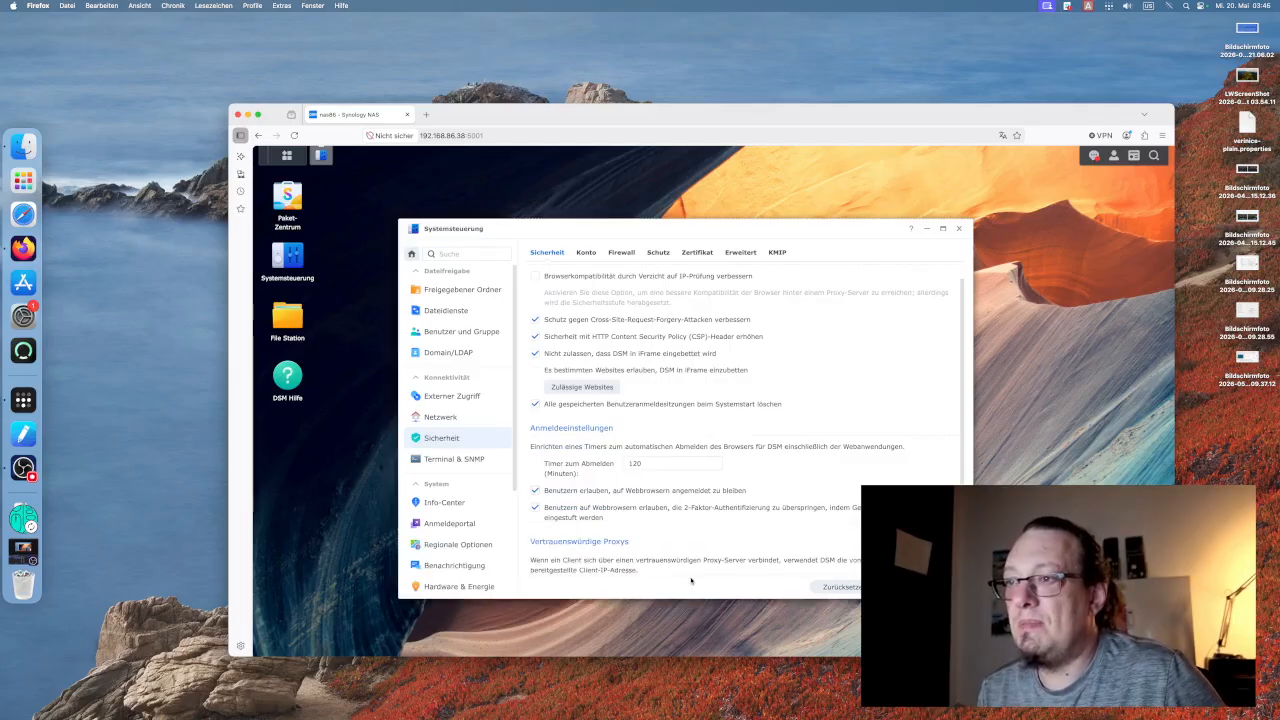
scroll(829, 498, up, 1)
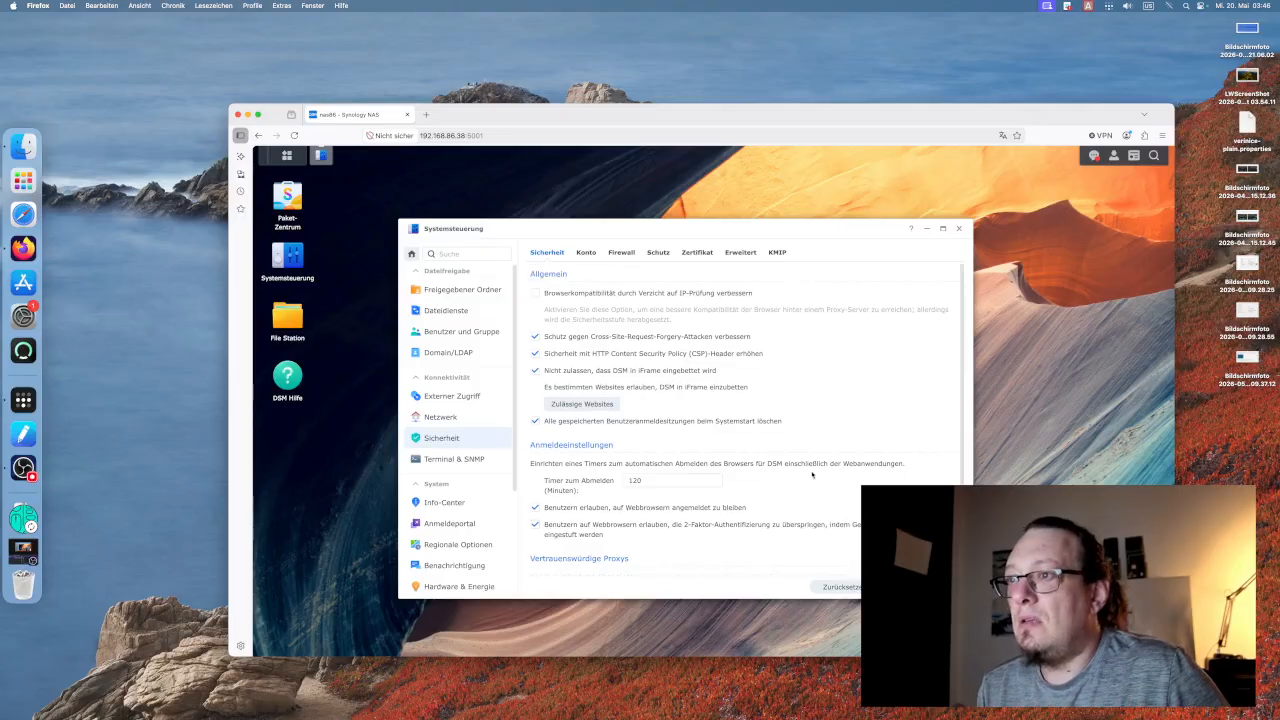
scroll(812, 475, down, 2)
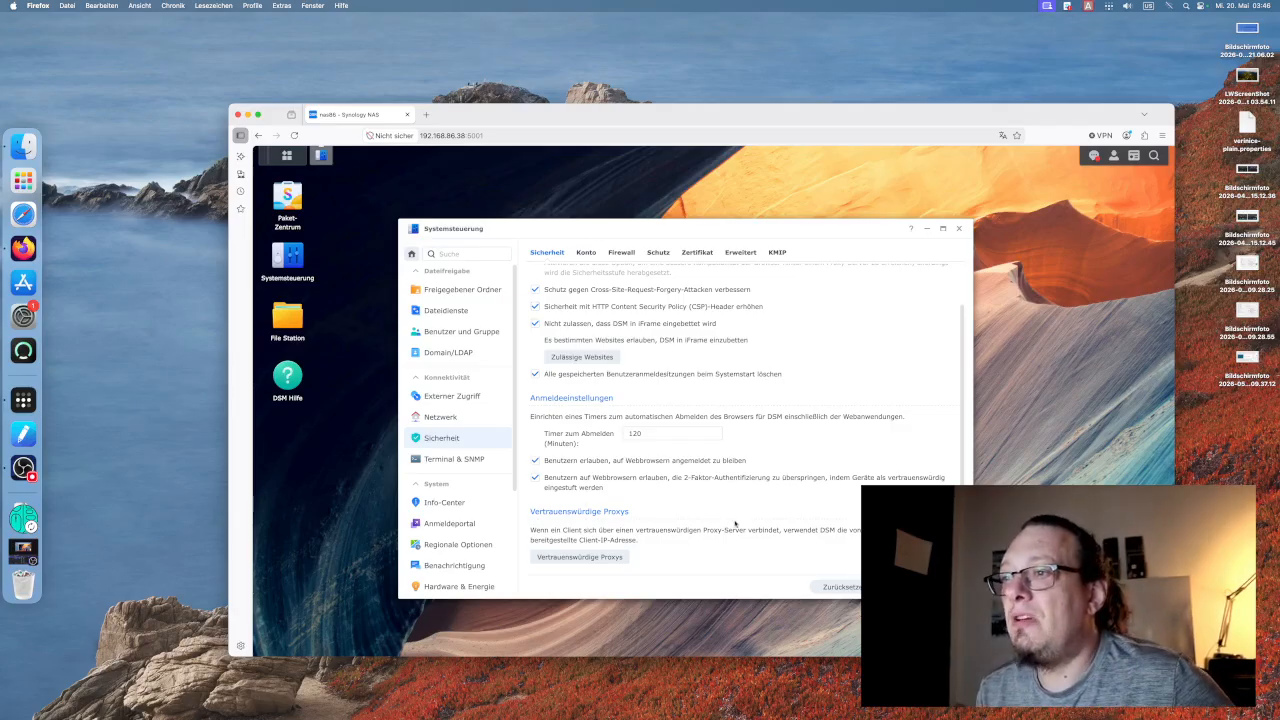
Open the Konto security settings, enable enforced 2-factor authentication for the administrators group, and disable it again.
click(587, 253)
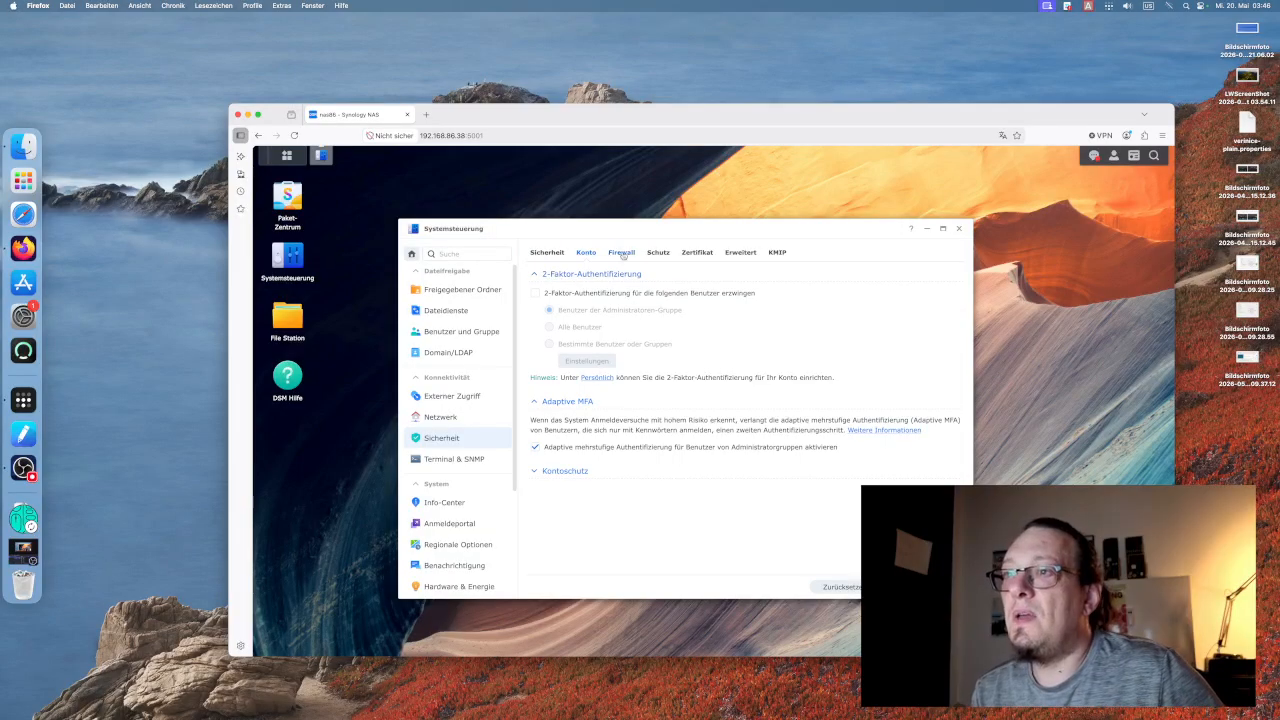
click(628, 295)
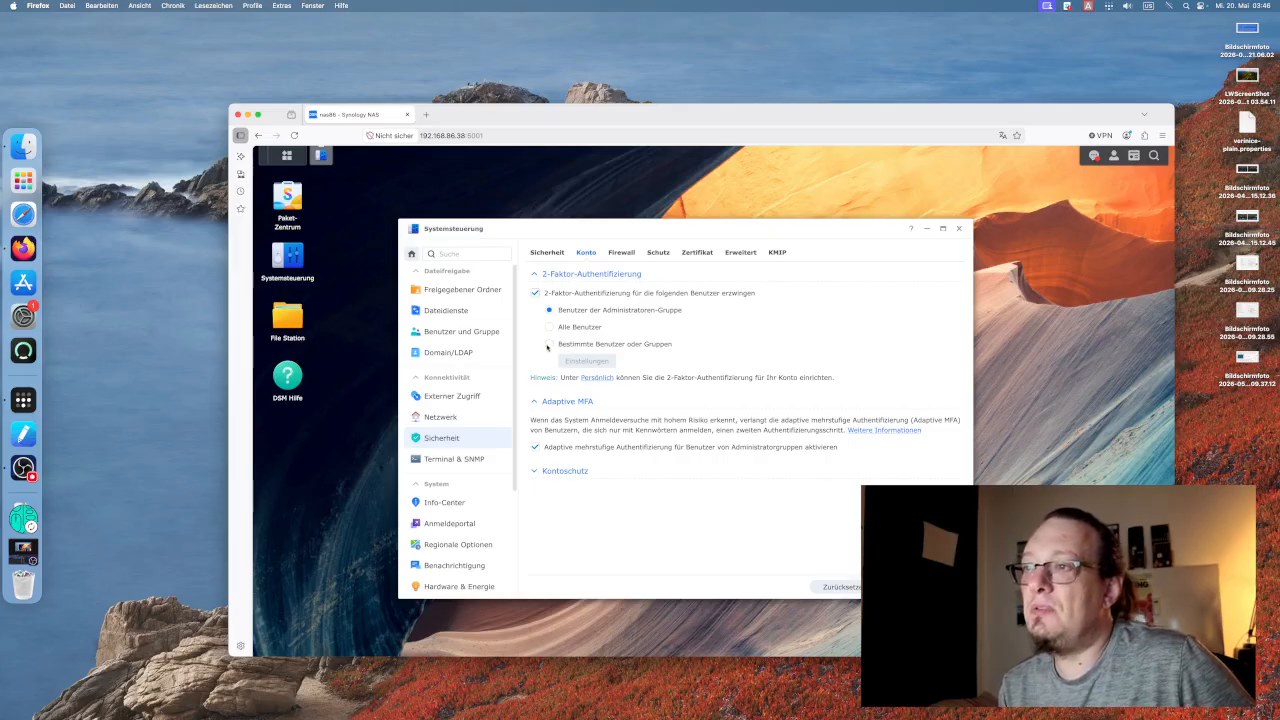
click(535, 292)
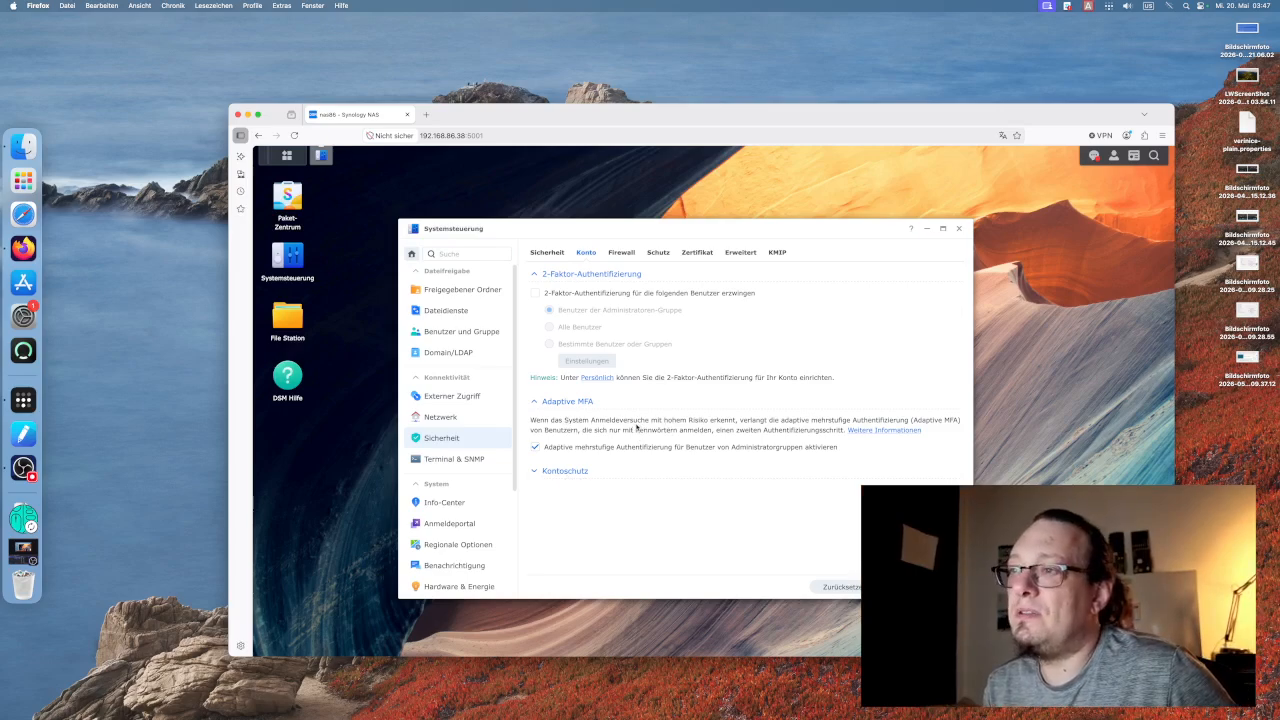
Expand the Kontoschutz section and review its protection settings for untrusted and trusted clients.
click(540, 476)
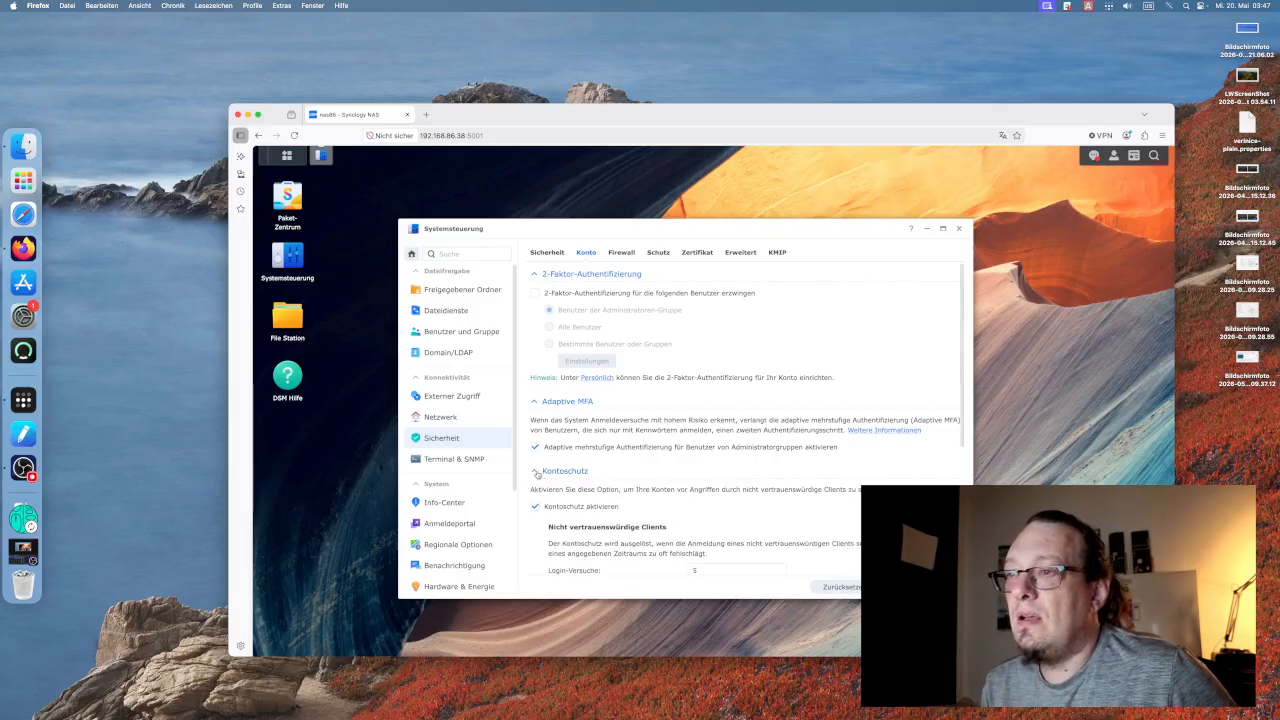
scroll(608, 460, down, 3)
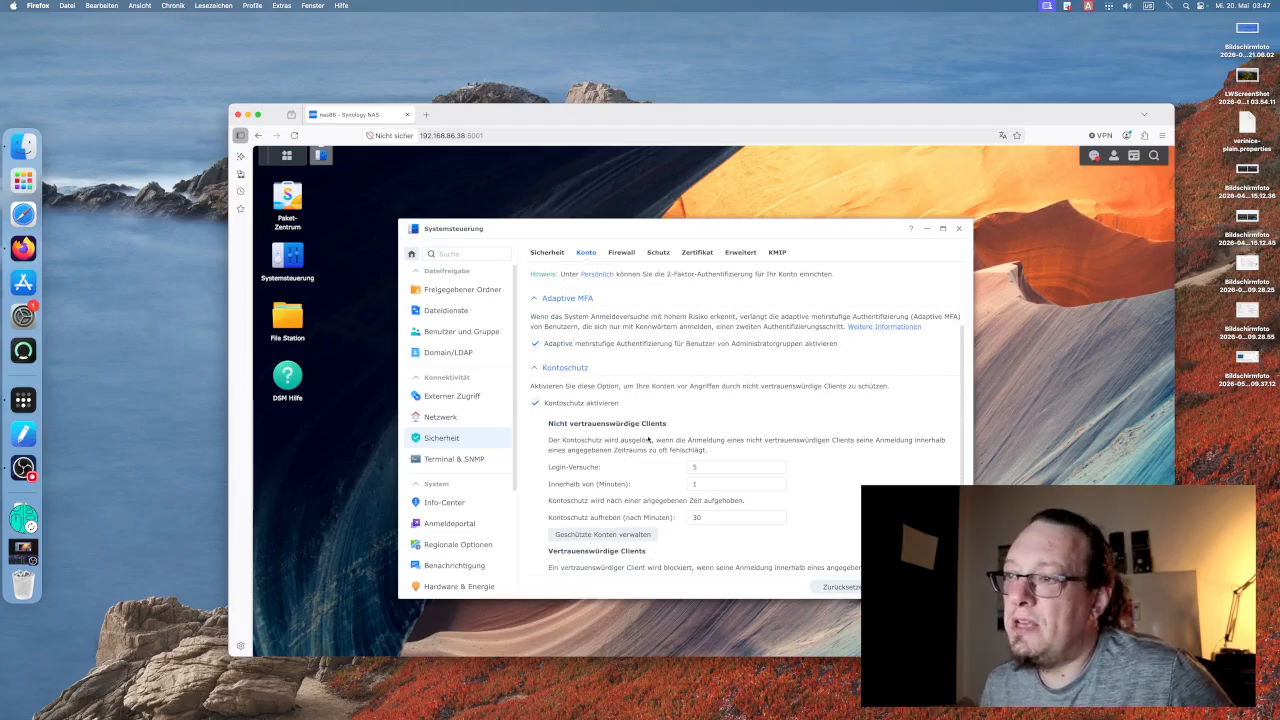
scroll(611, 411, down, 1)
click(535, 327)
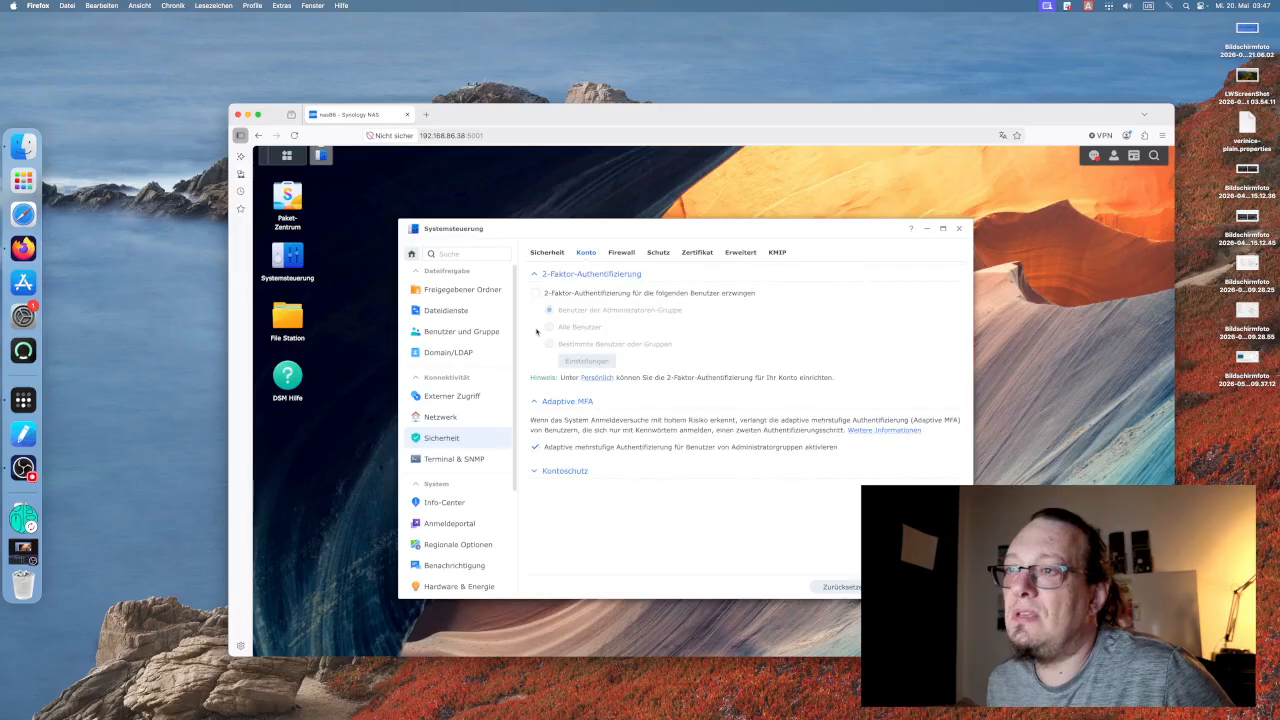
click(537, 469)
scroll(544, 462, down, 5)
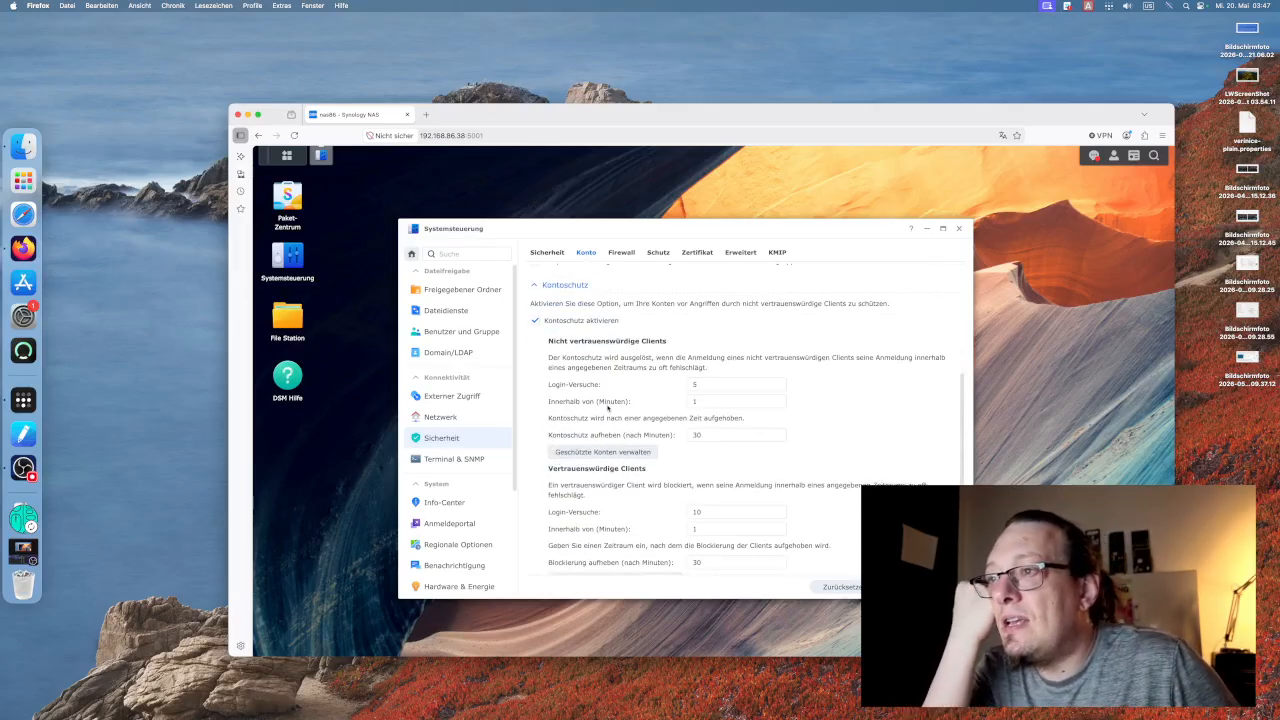
scroll(608, 412, down, 2)
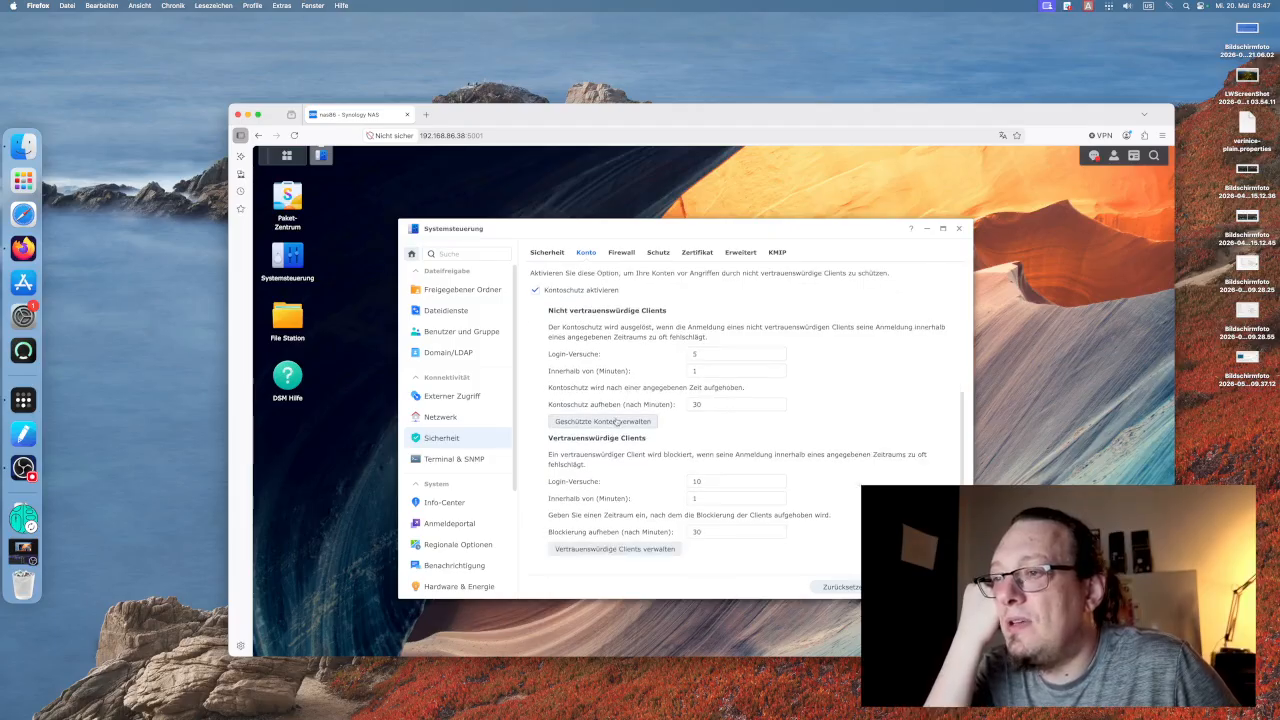
For untrusted clients, set the login attempt window to 30 minutes and cancel account protection after 120 minutes.
scroll(617, 422, up, 1)
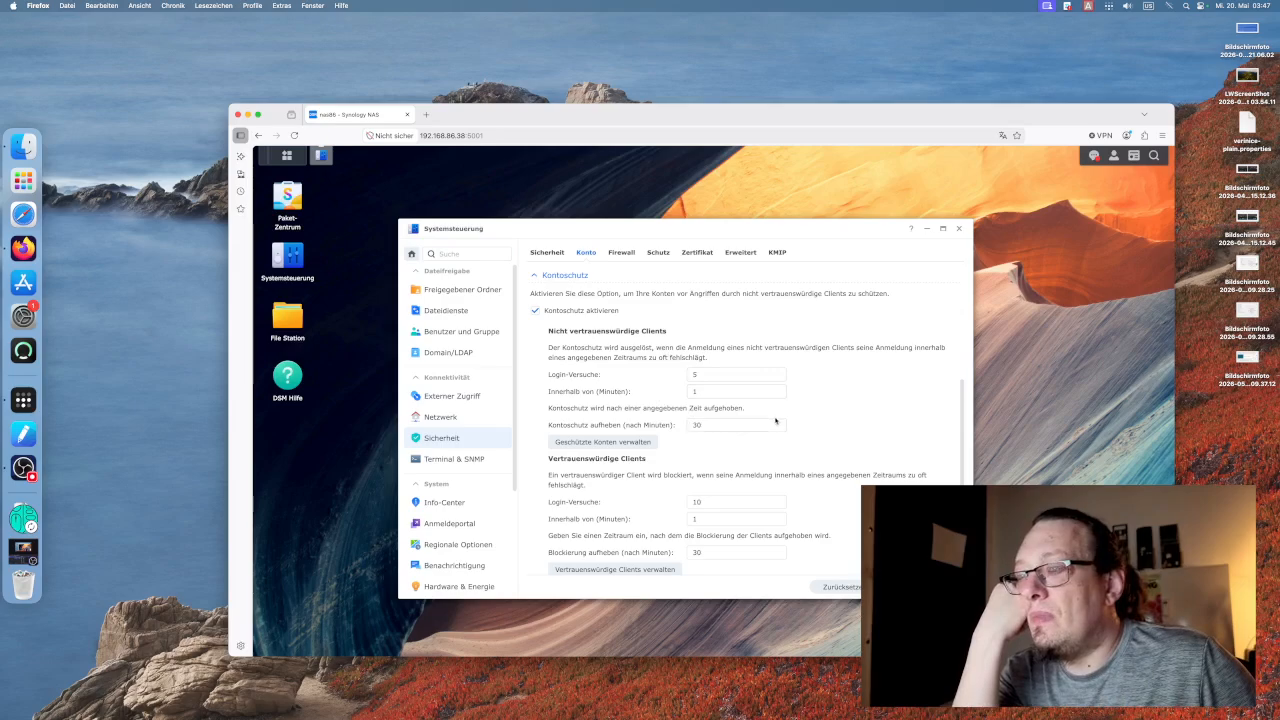
click(711, 373)
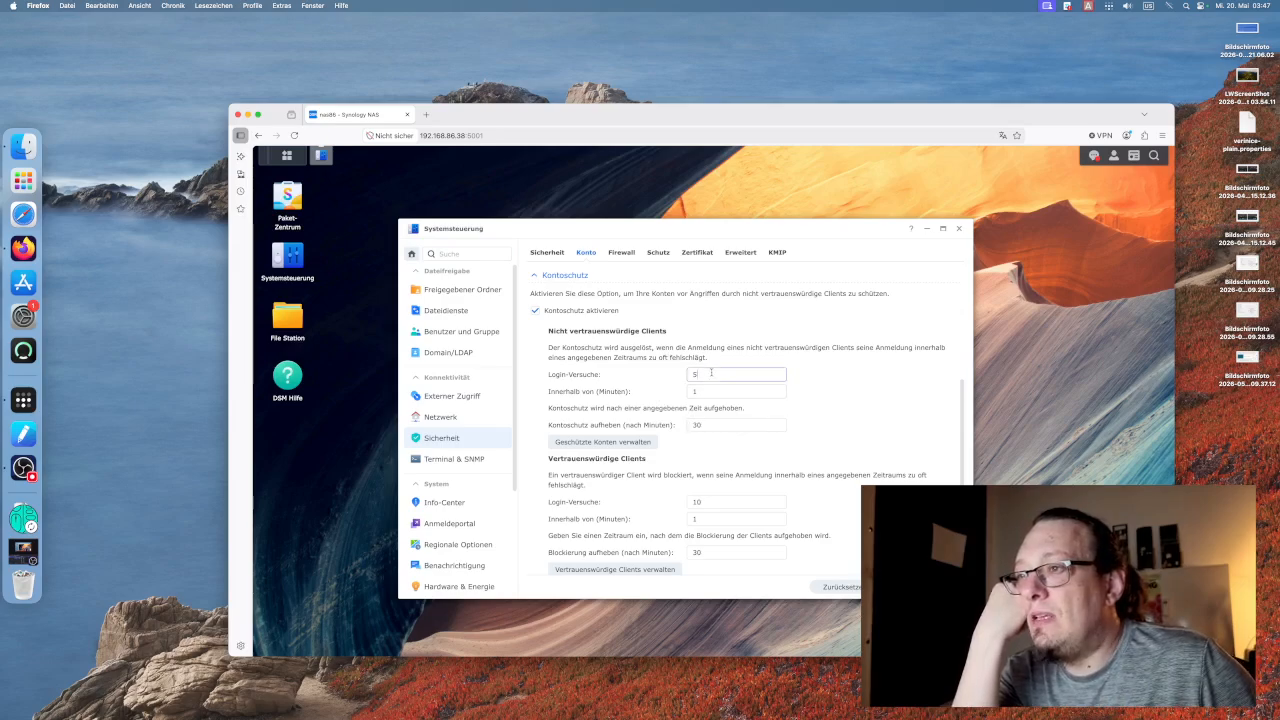
click(718, 390)
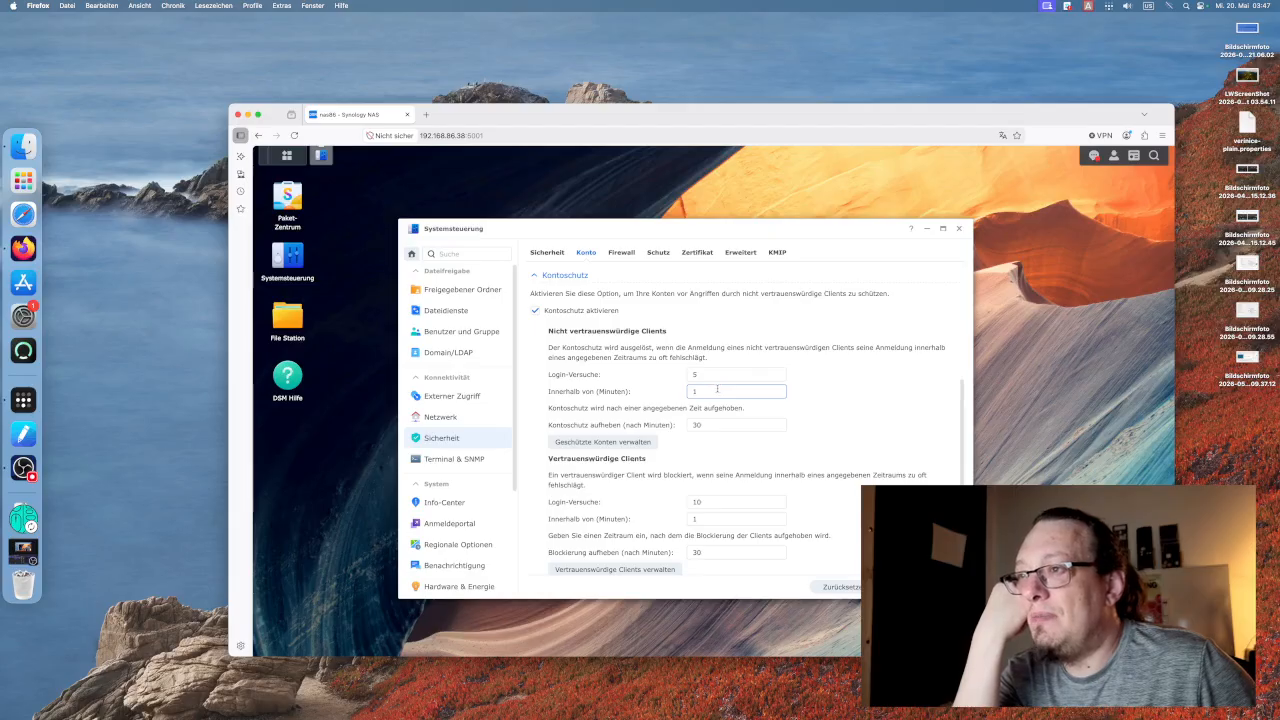
key(BackSpace)
text(30)
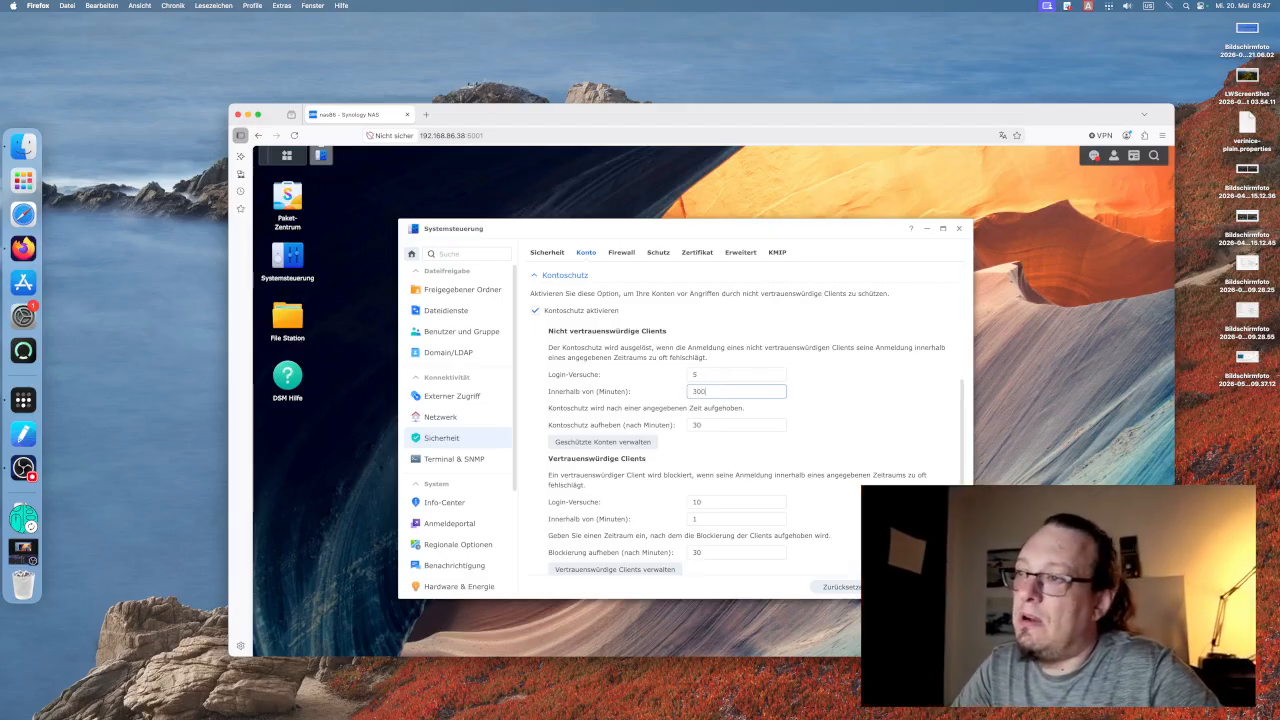
click(724, 422)
key(BackSpace)
key(BackSpace)
text(120)
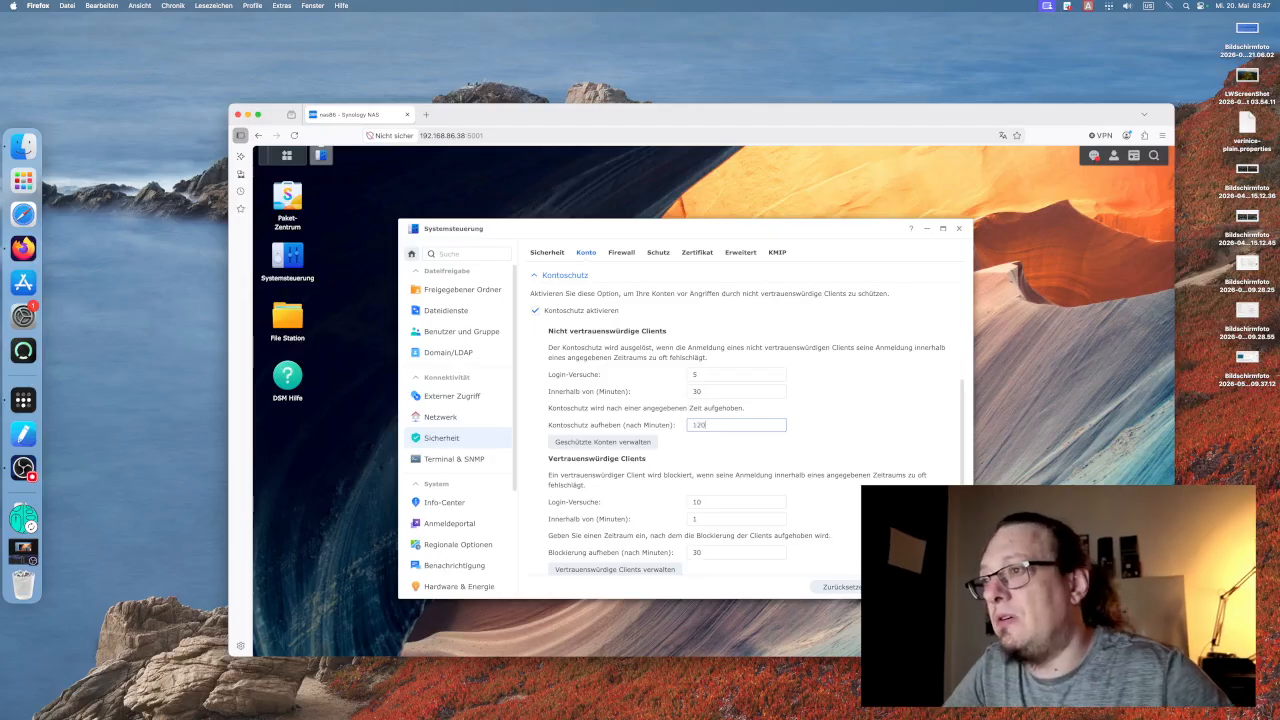
Check the trusted-client protection fields, view the list of managed trusted clients, and close it.
scroll(674, 457, down, 1)
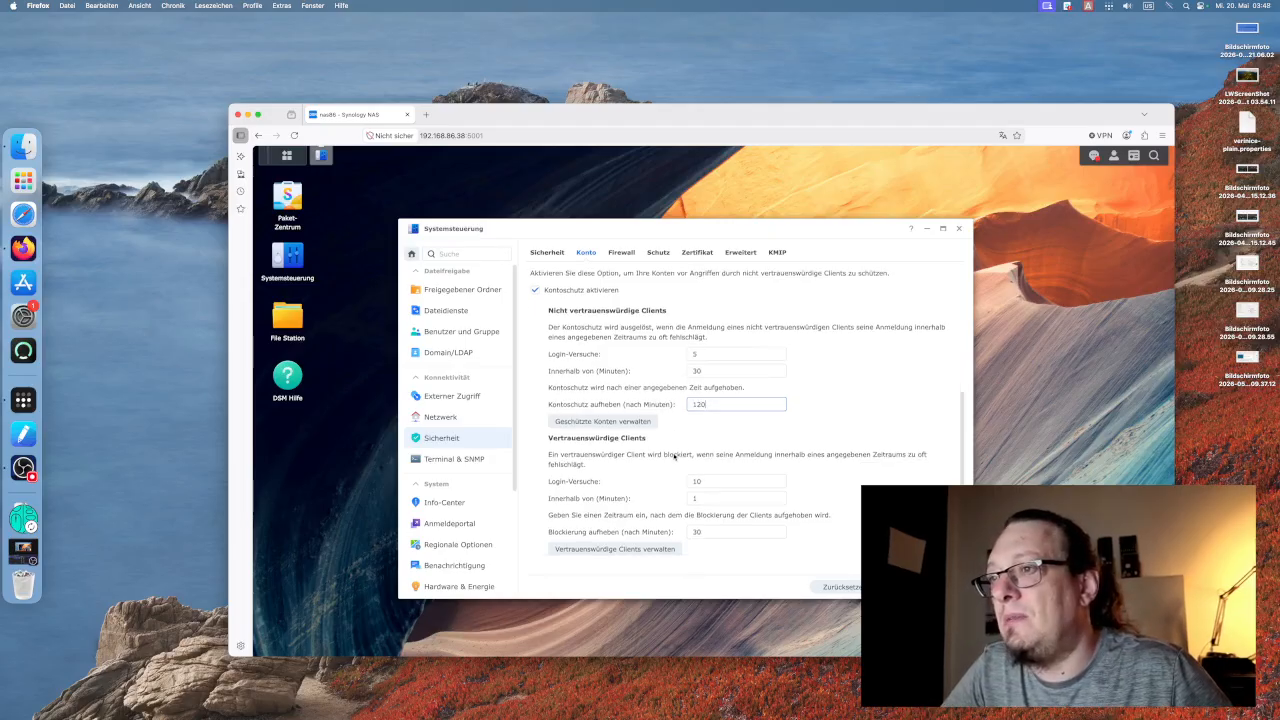
click(736, 482)
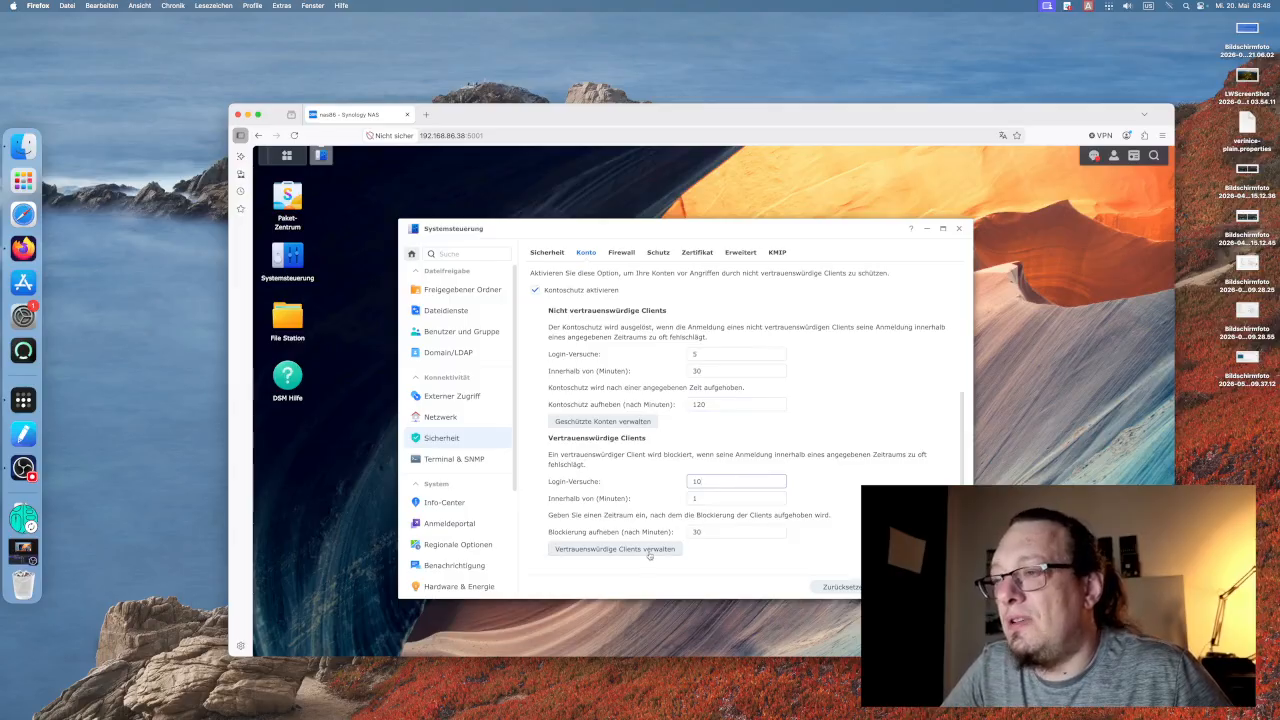
click(704, 497)
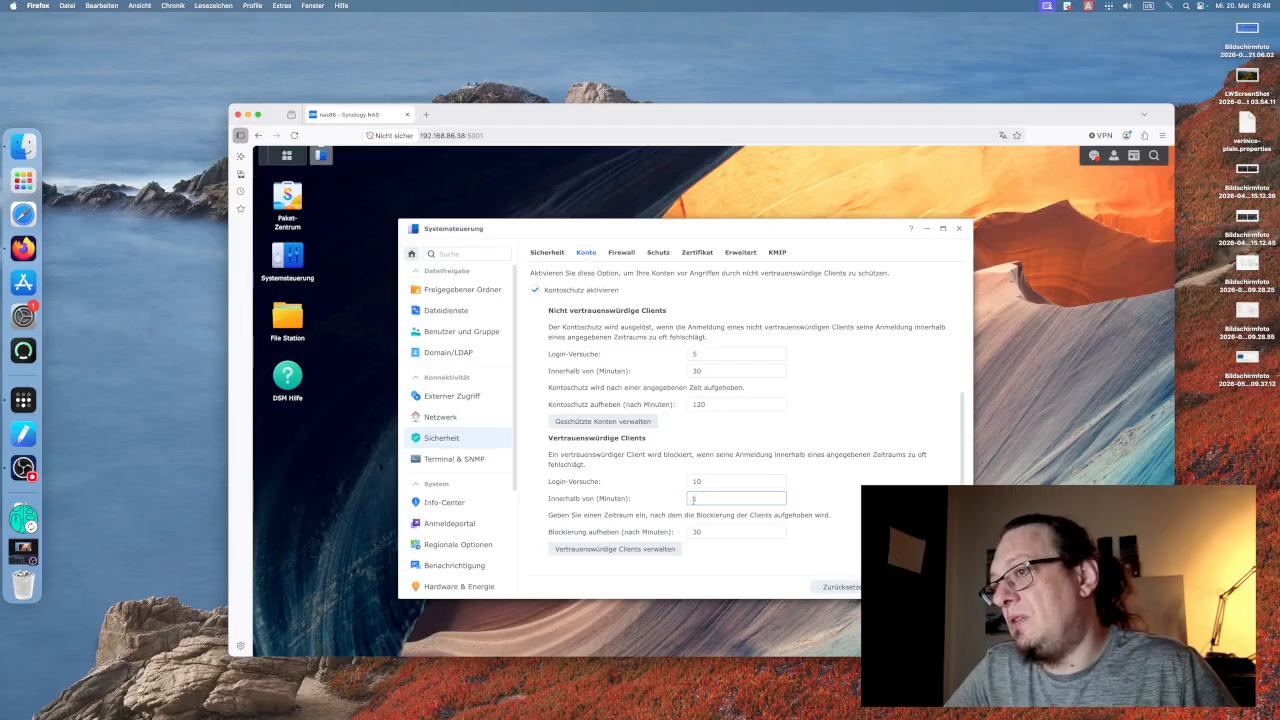
text(1)
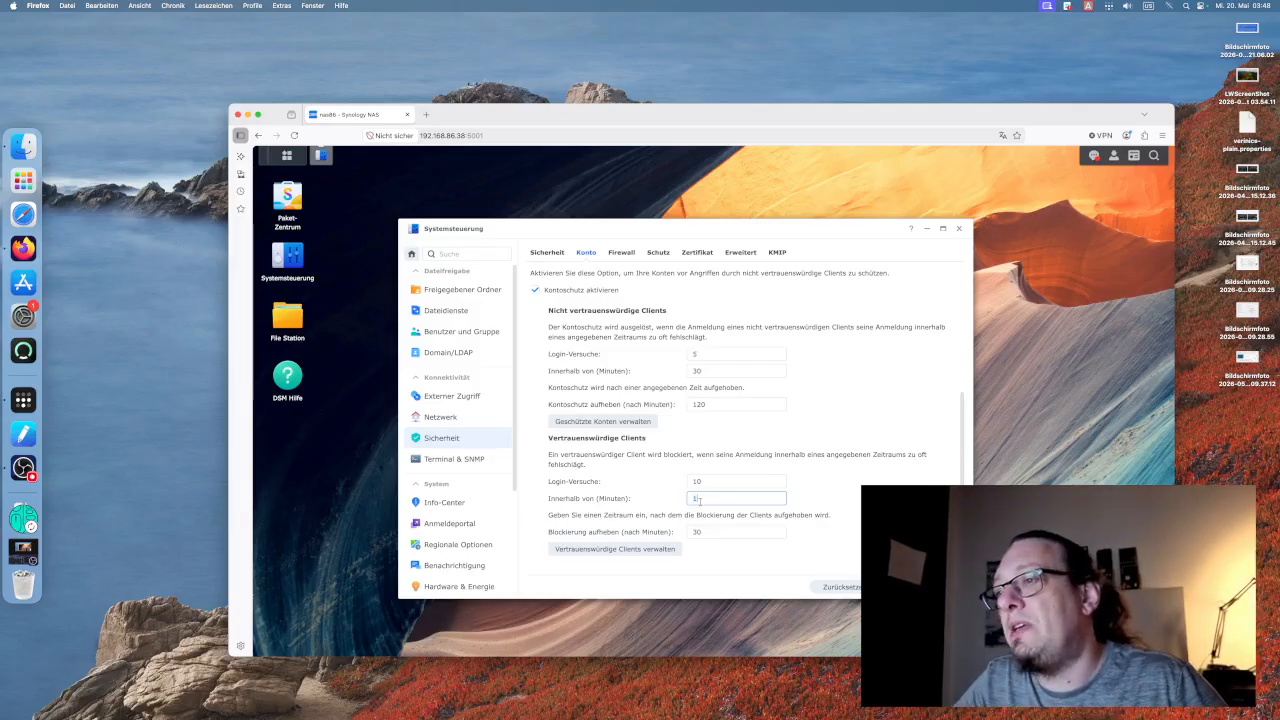
click(650, 550)
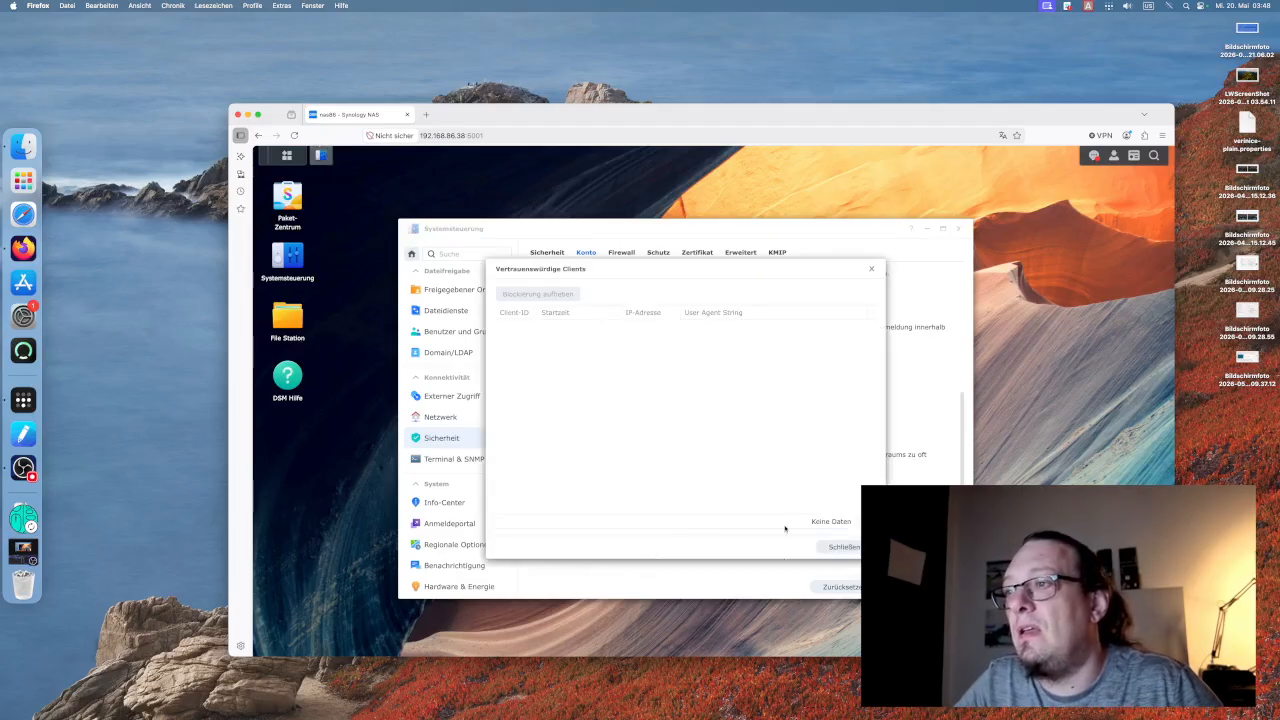
click(842, 550)
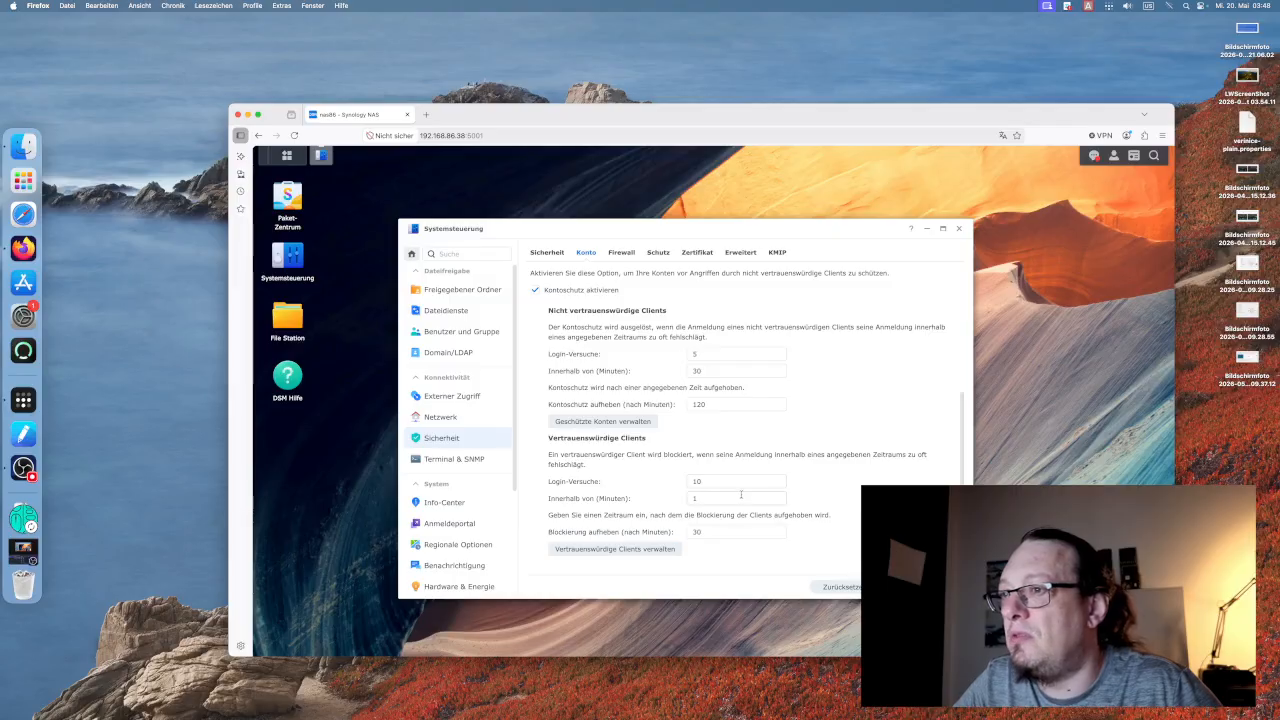
For trusted clients, set 5 login attempts within 30 minutes and unblocking after 120 minutes, and apply the account protection settings.
double_click(707, 480)
text(5)
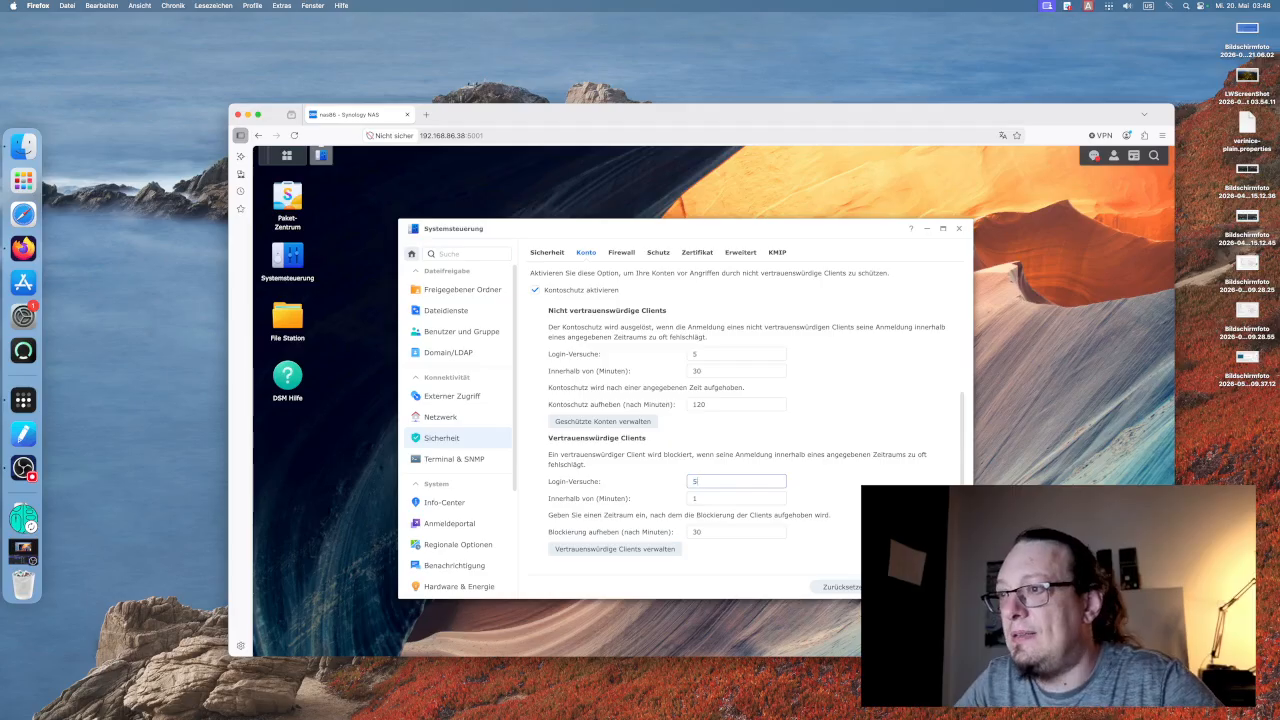
key(Tab)
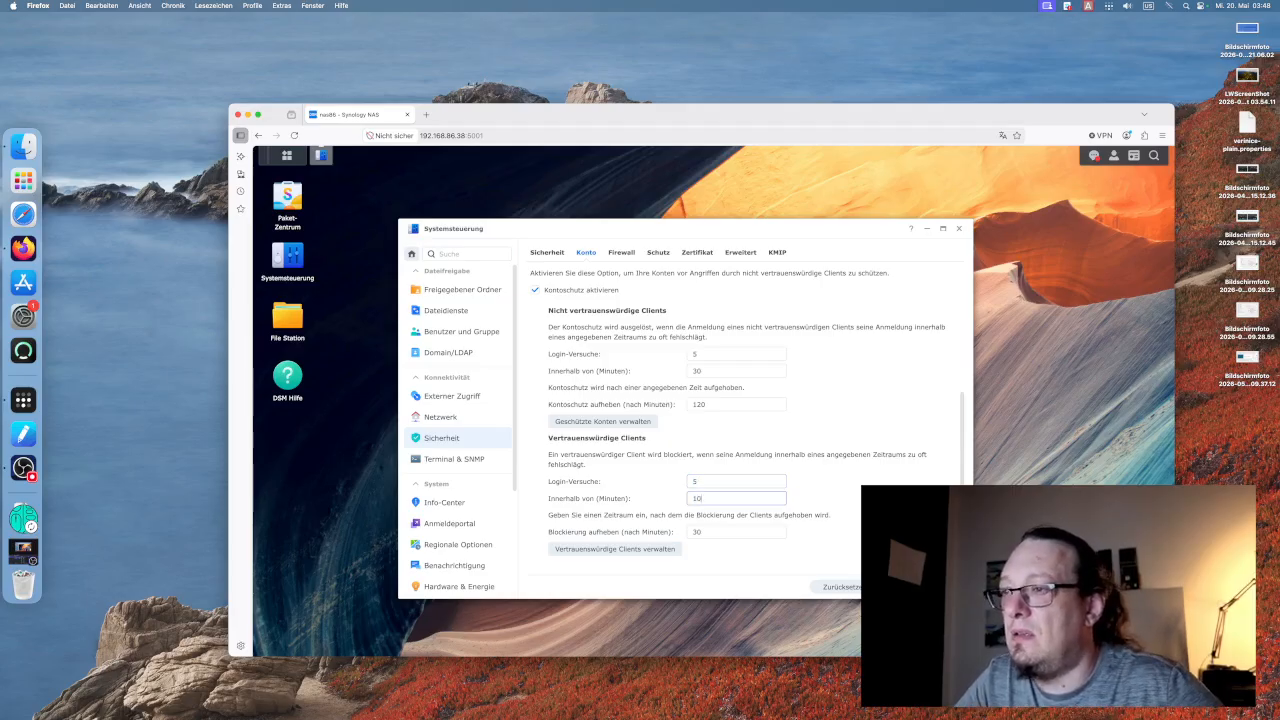
text(30)
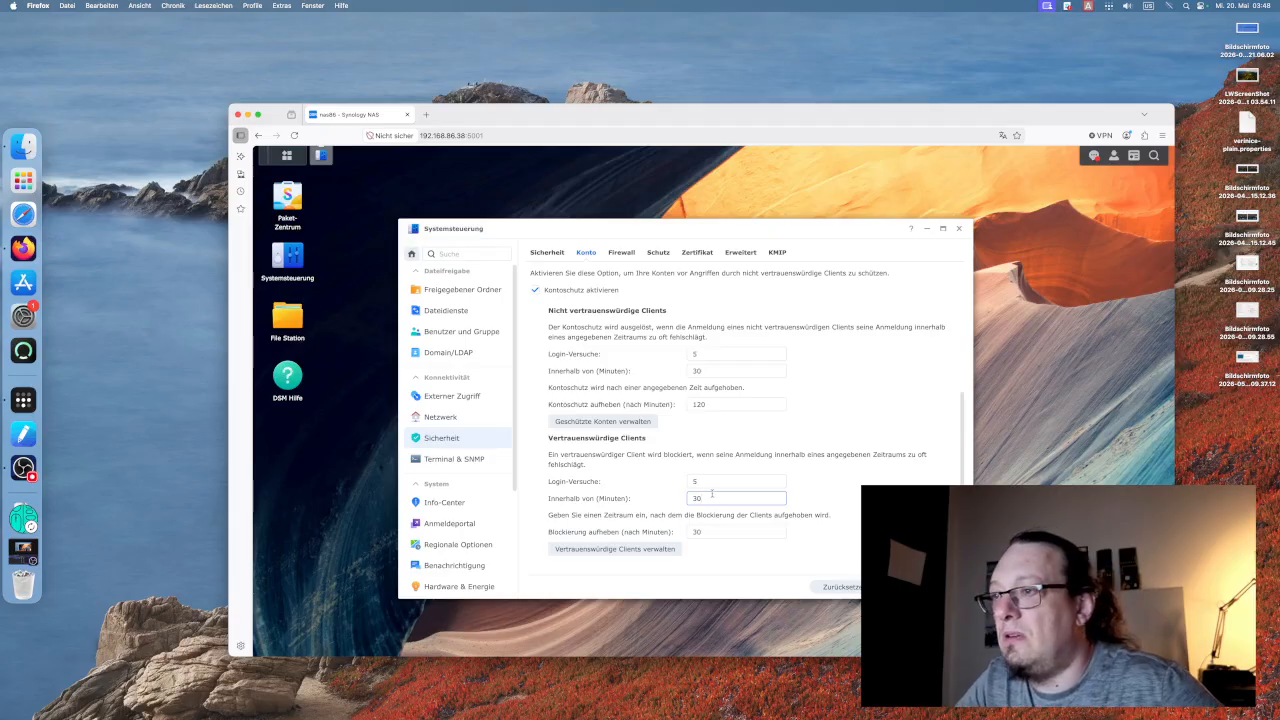
double_click(704, 528)
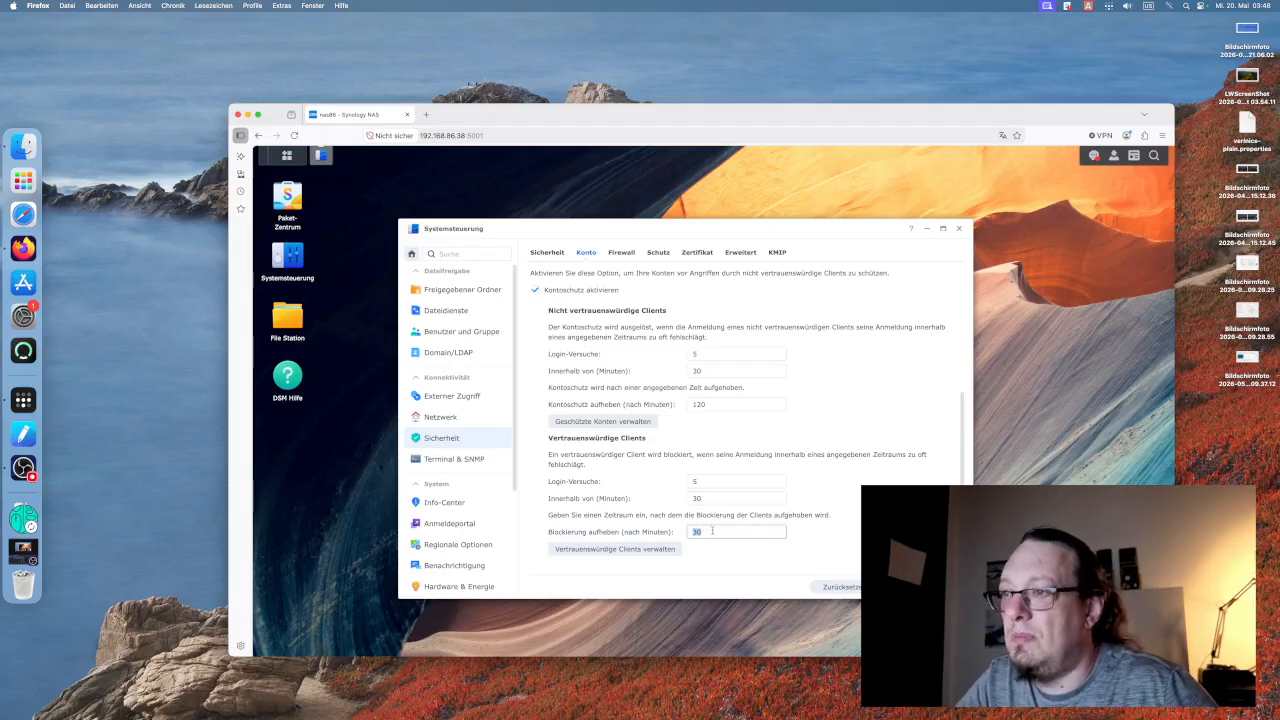
text(120)
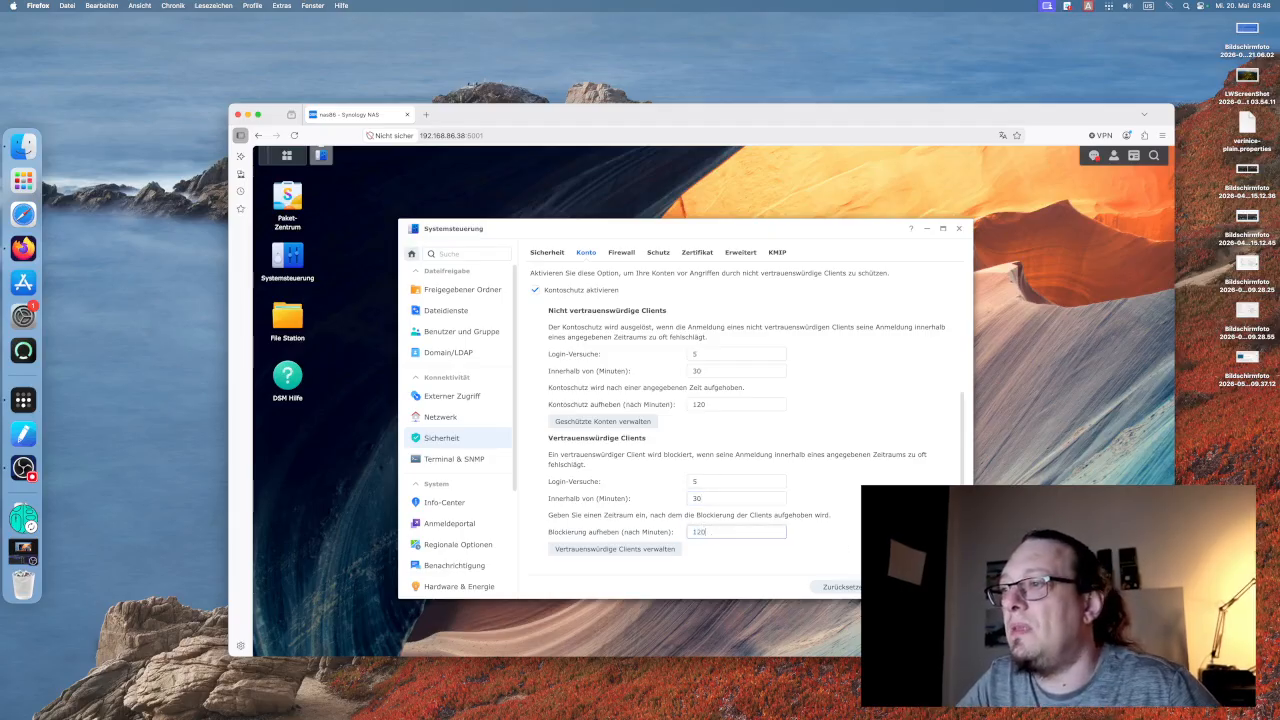
click(925, 587)
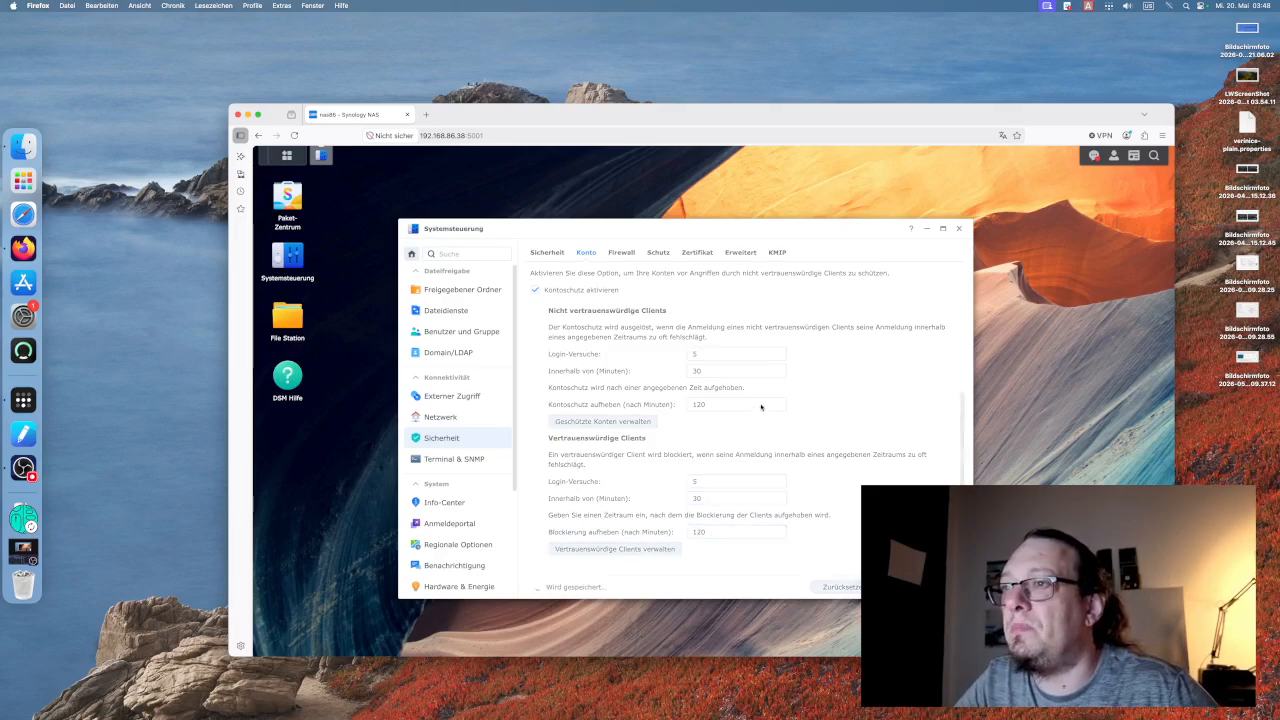
Go to the Firewall settings, view the custom profile's rules directly and through profile management, and close the dialogs without changes.
click(624, 253)
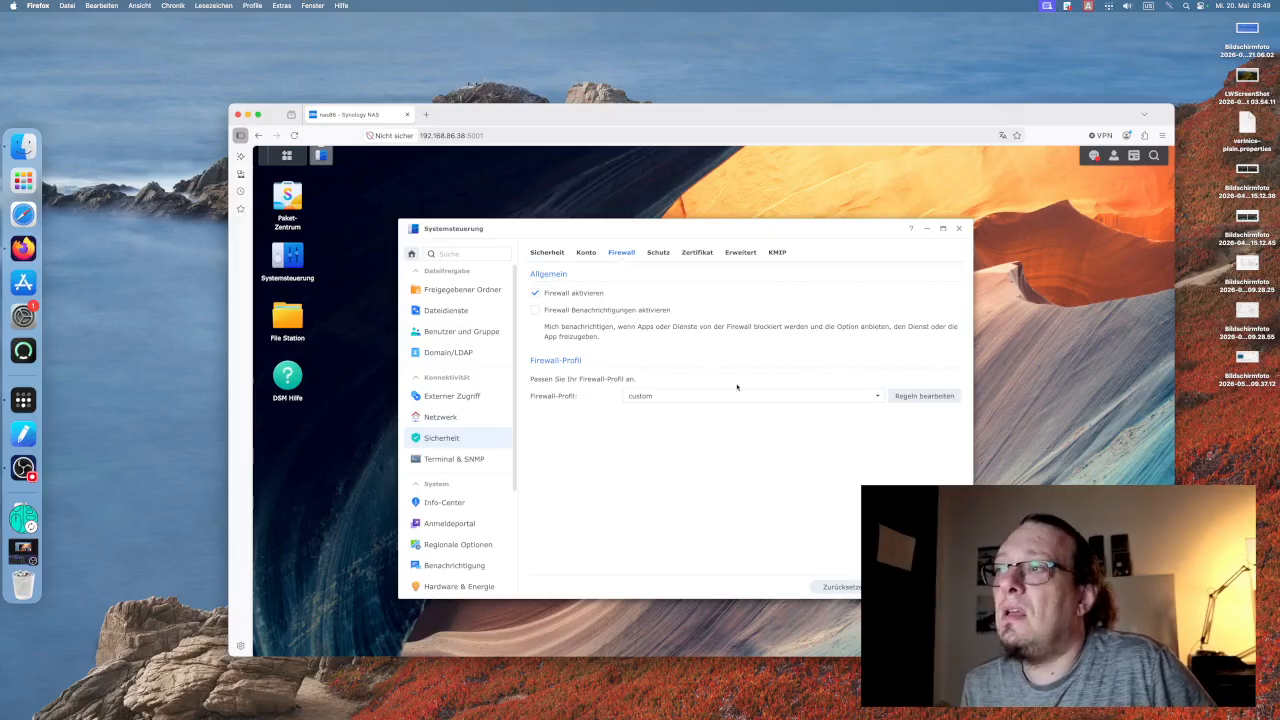
click(922, 396)
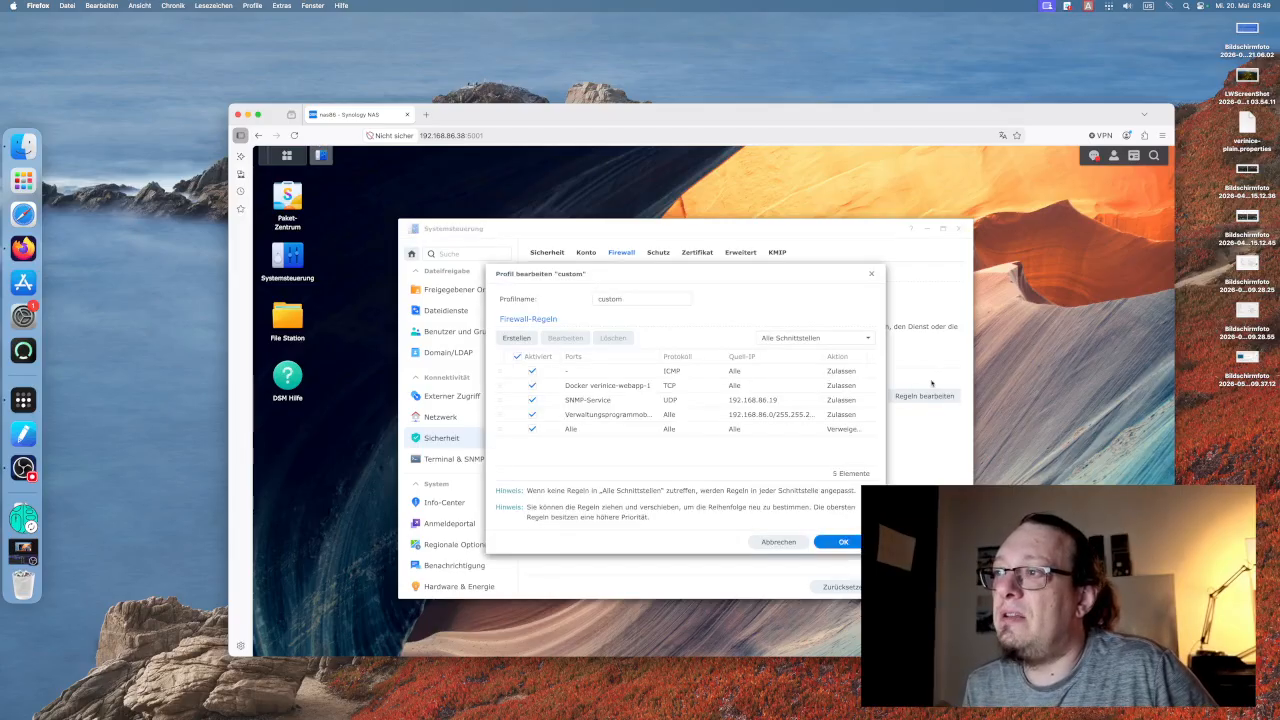
click(871, 273)
click(876, 398)
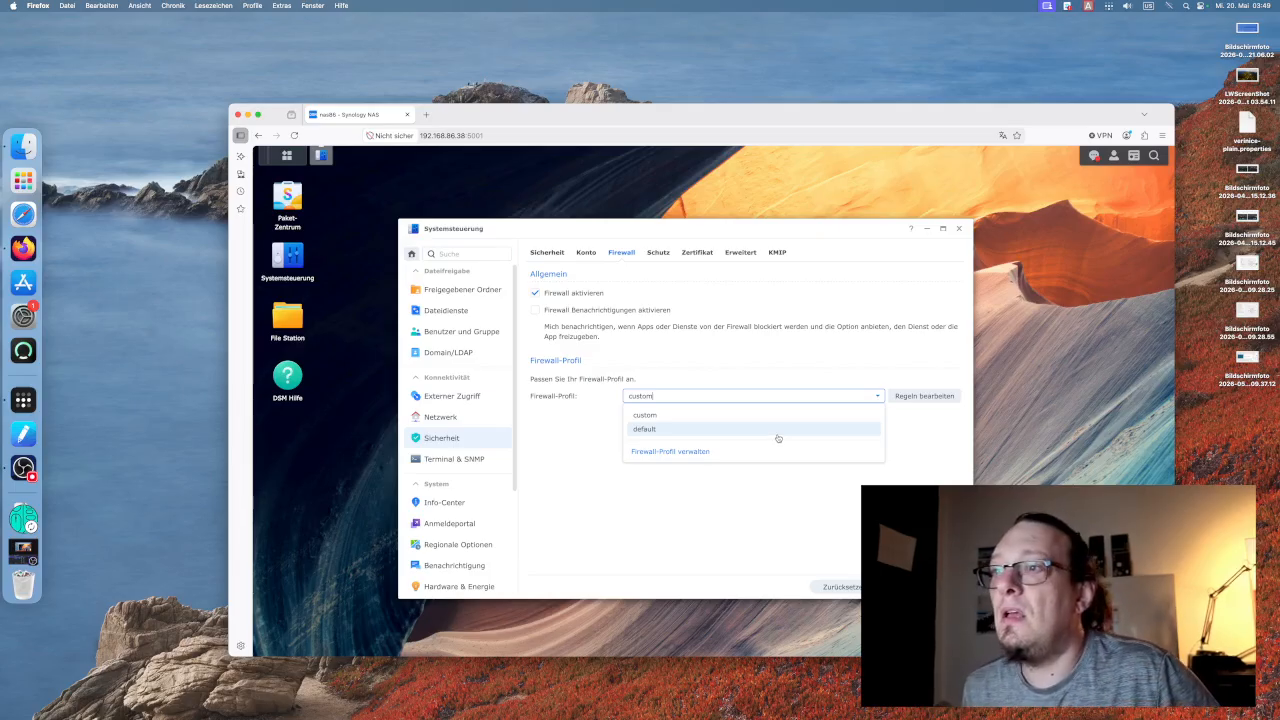
click(722, 454)
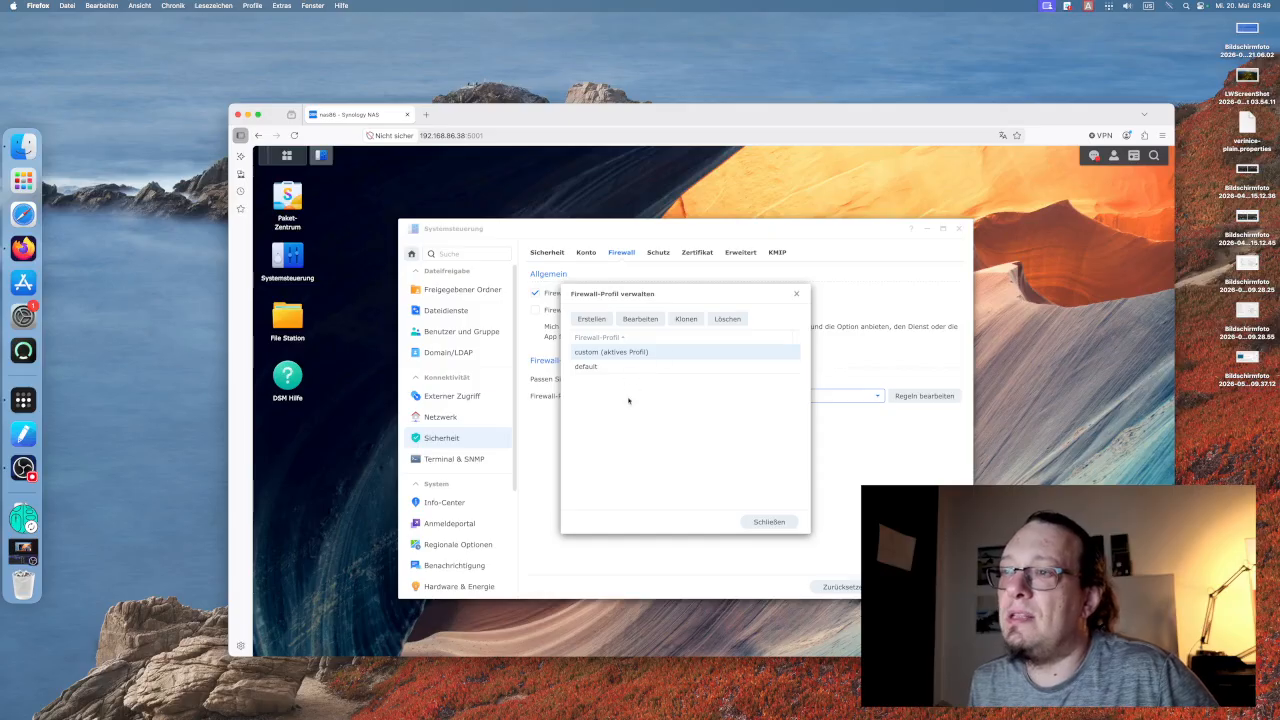
click(640, 318)
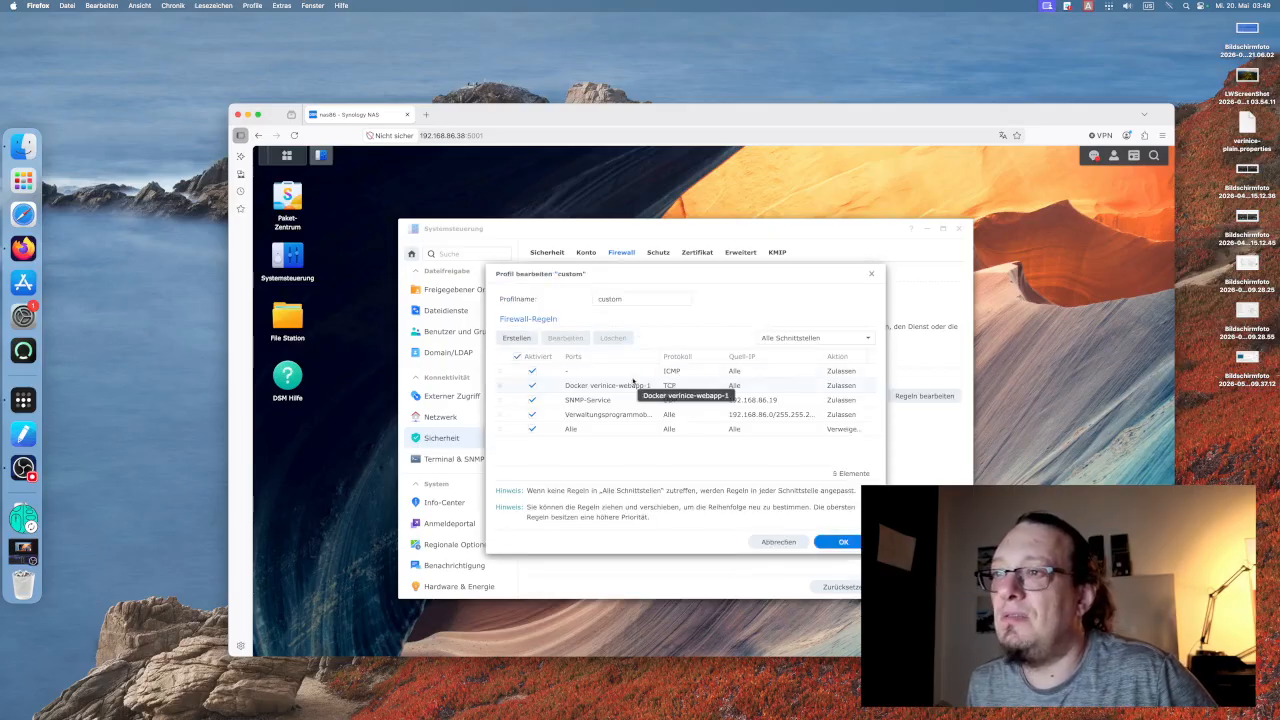
click(871, 274)
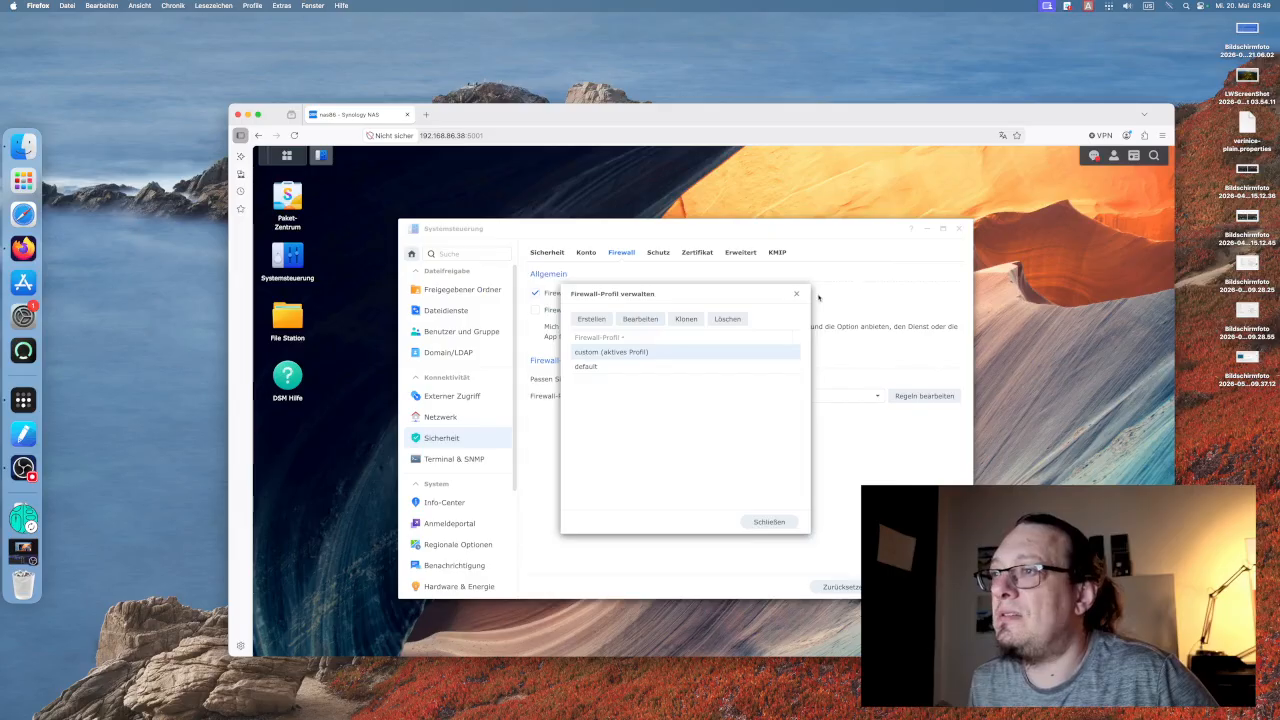
click(798, 294)
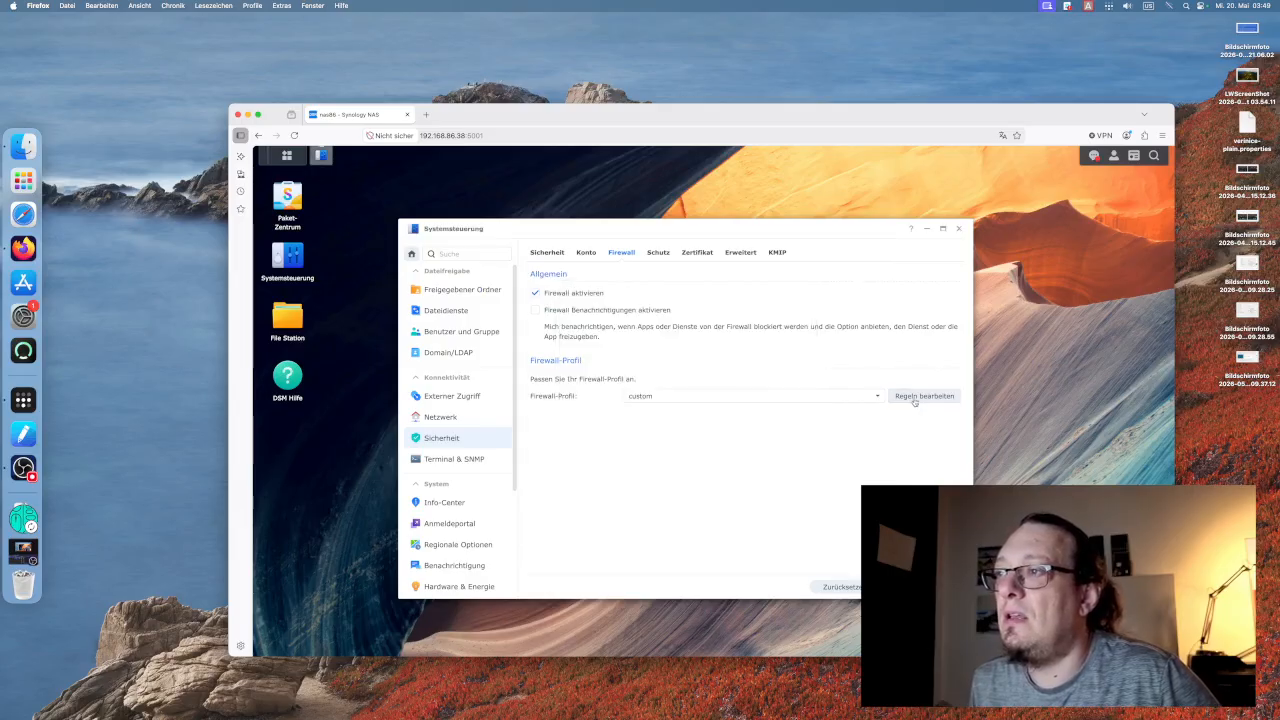
Open the rules of the custom firewall profile and widen the dialog on both sides to read the rule columns.
click(915, 400)
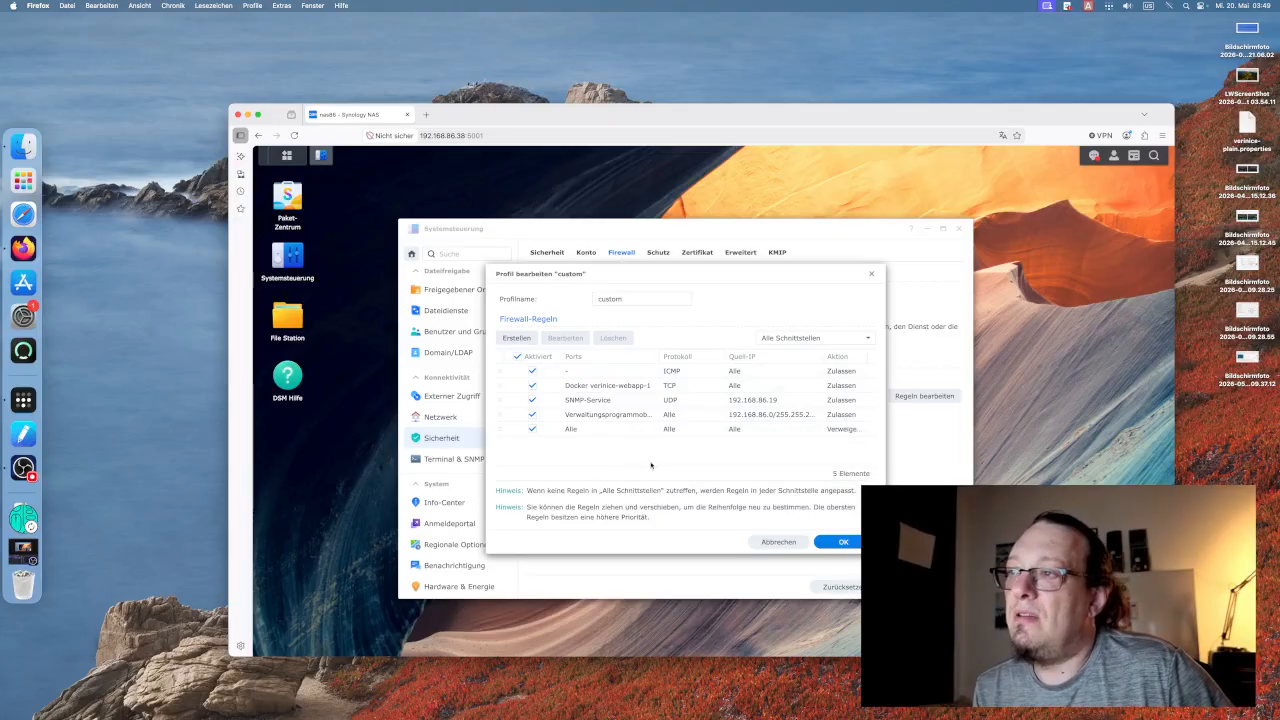
drag(484, 415, 384, 394)
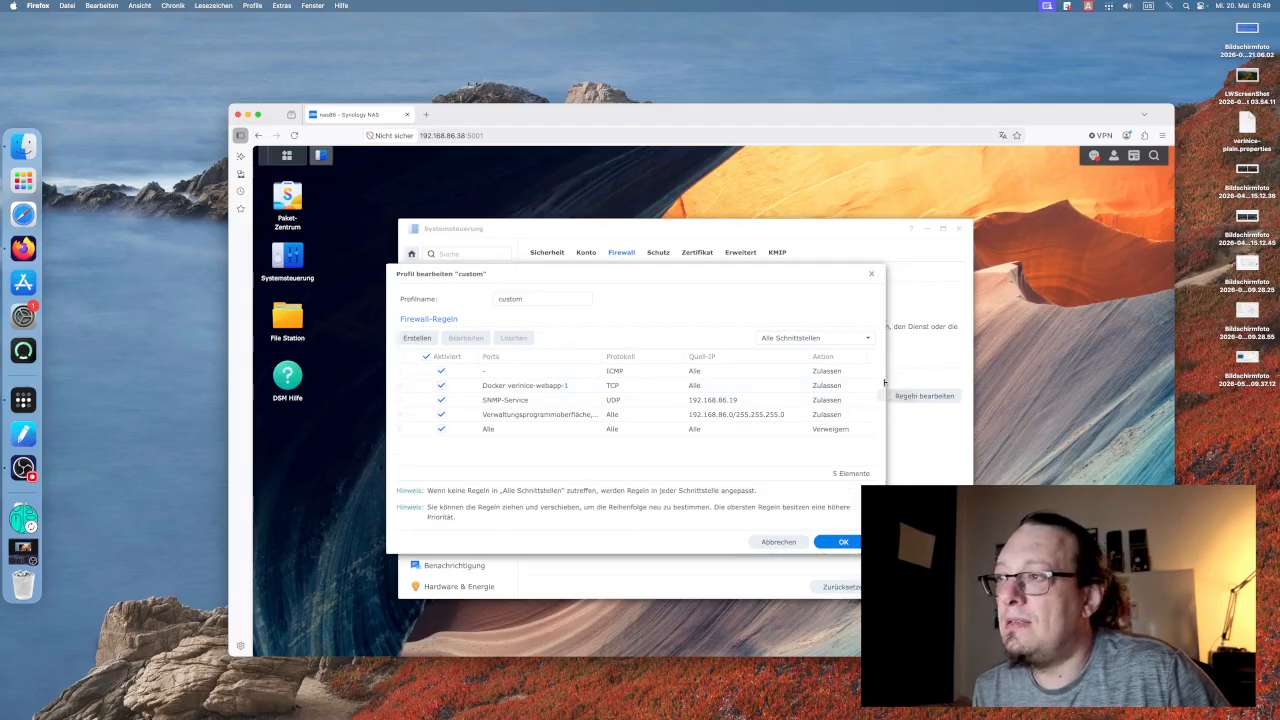
drag(885, 392, 998, 398)
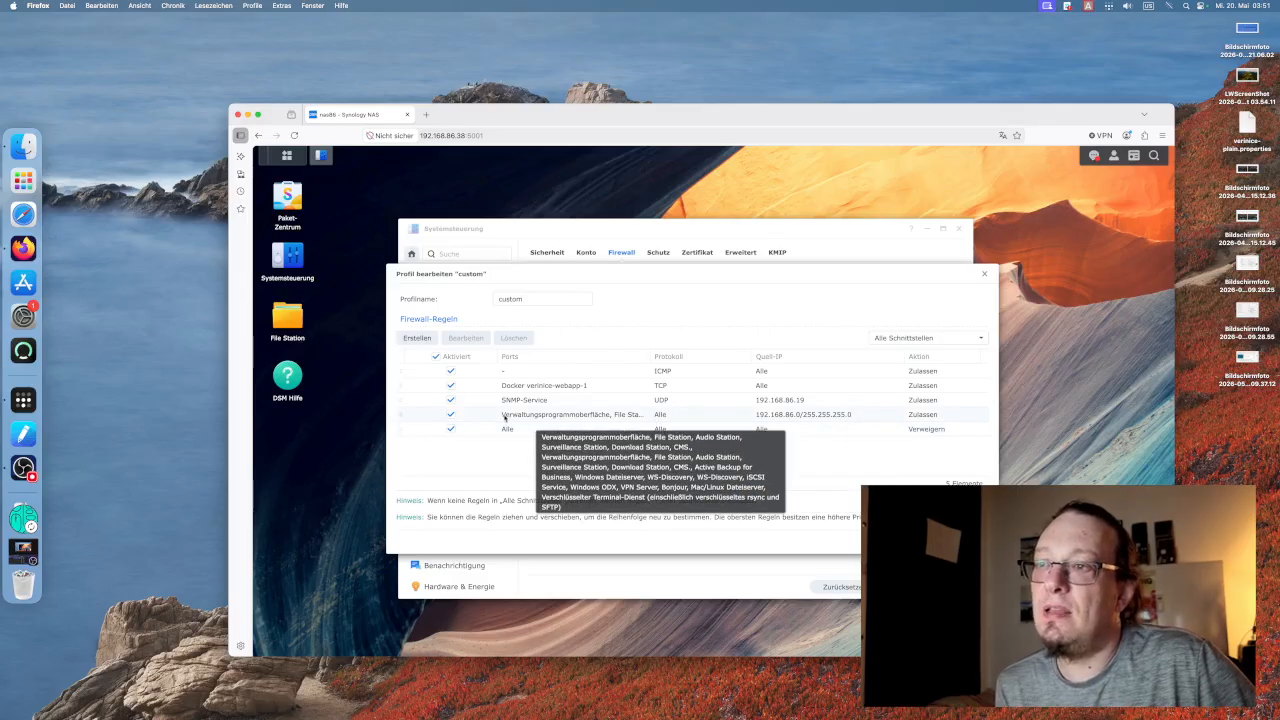
Open the firewall rule for source 192.168.86.0/255.255.255.0 for editing and show its selection of built-in applications.
click(505, 416)
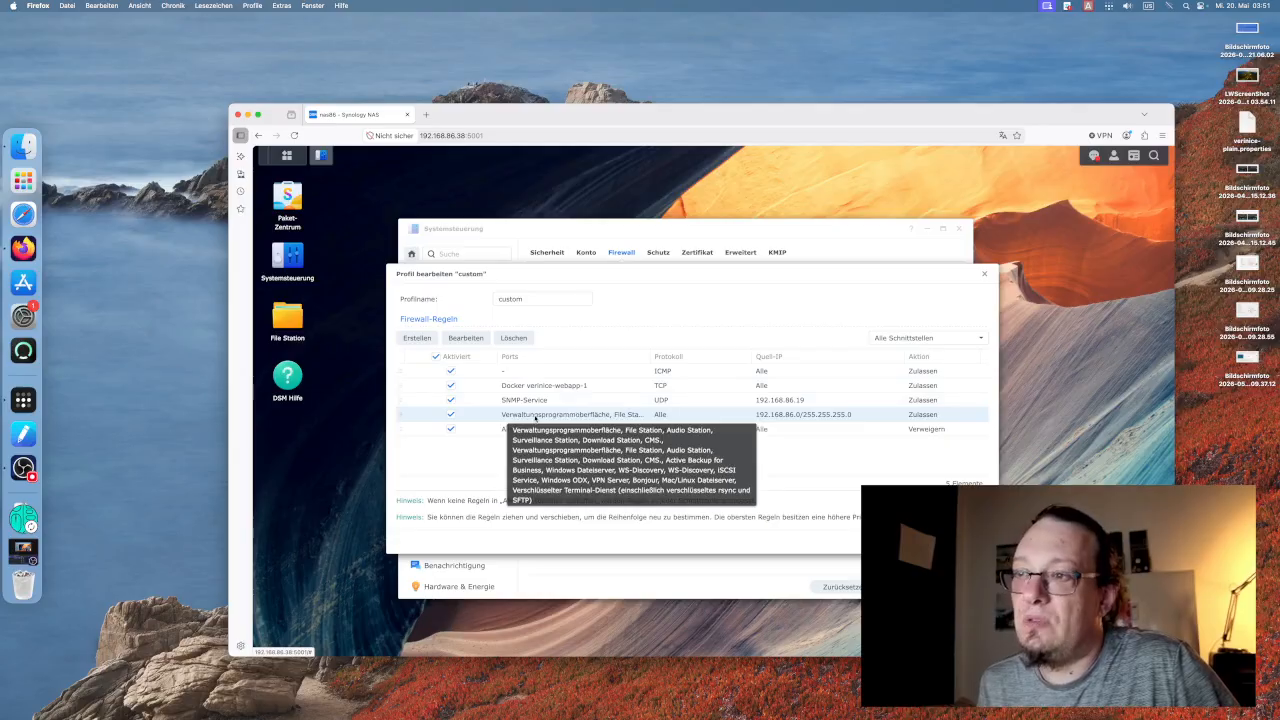
click(465, 338)
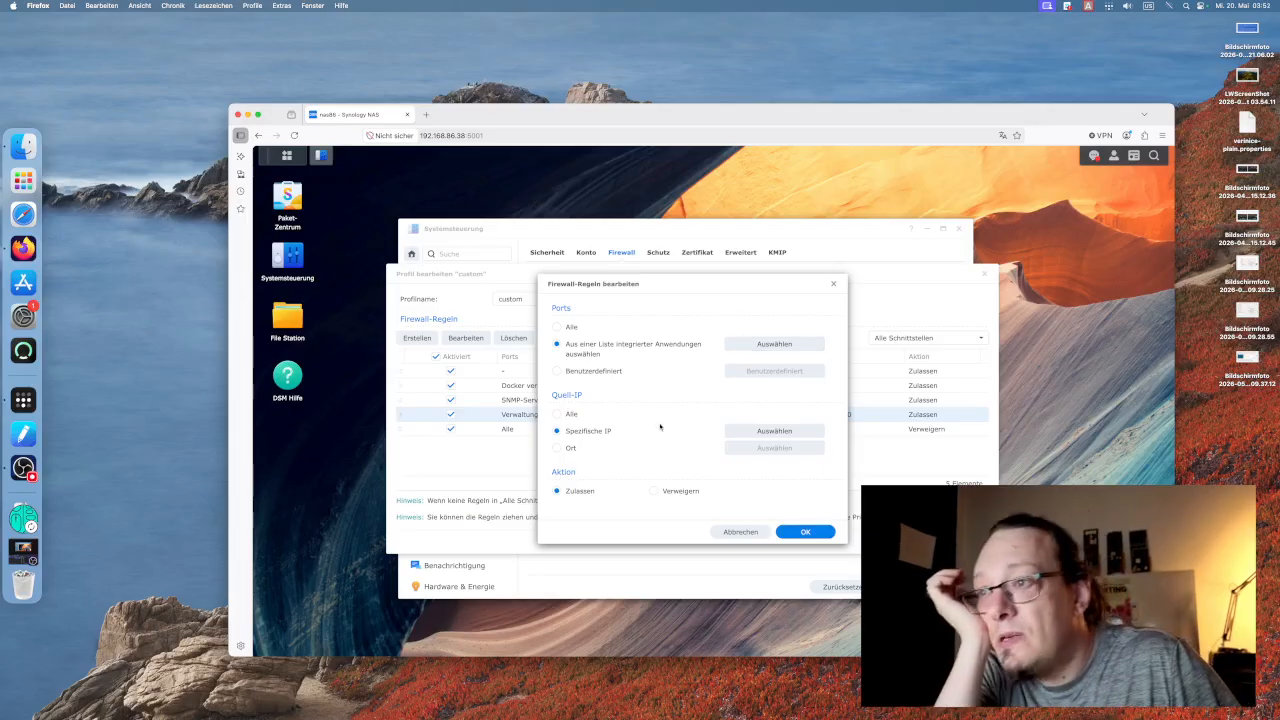
click(774, 343)
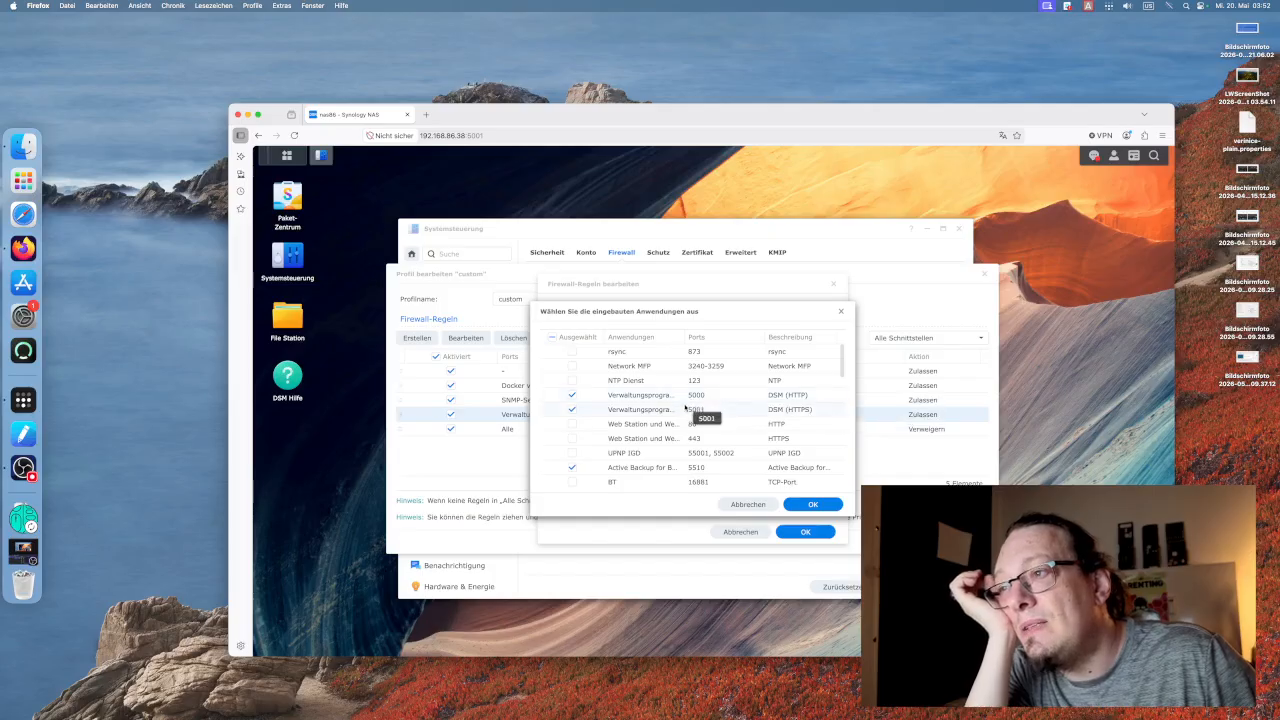
Look through the rule's built-in applications and their ports, and close the selection and the rule without changes.
scroll(670, 425, down, 3)
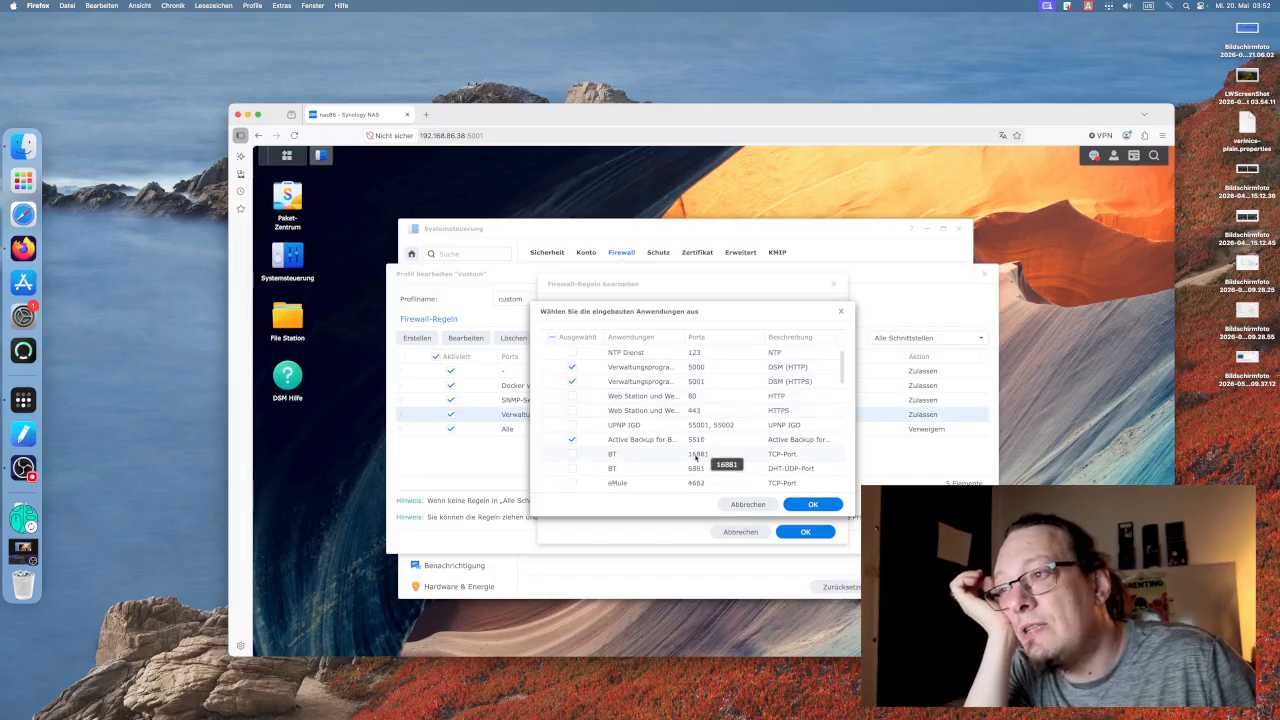
scroll(692, 467, down, 4)
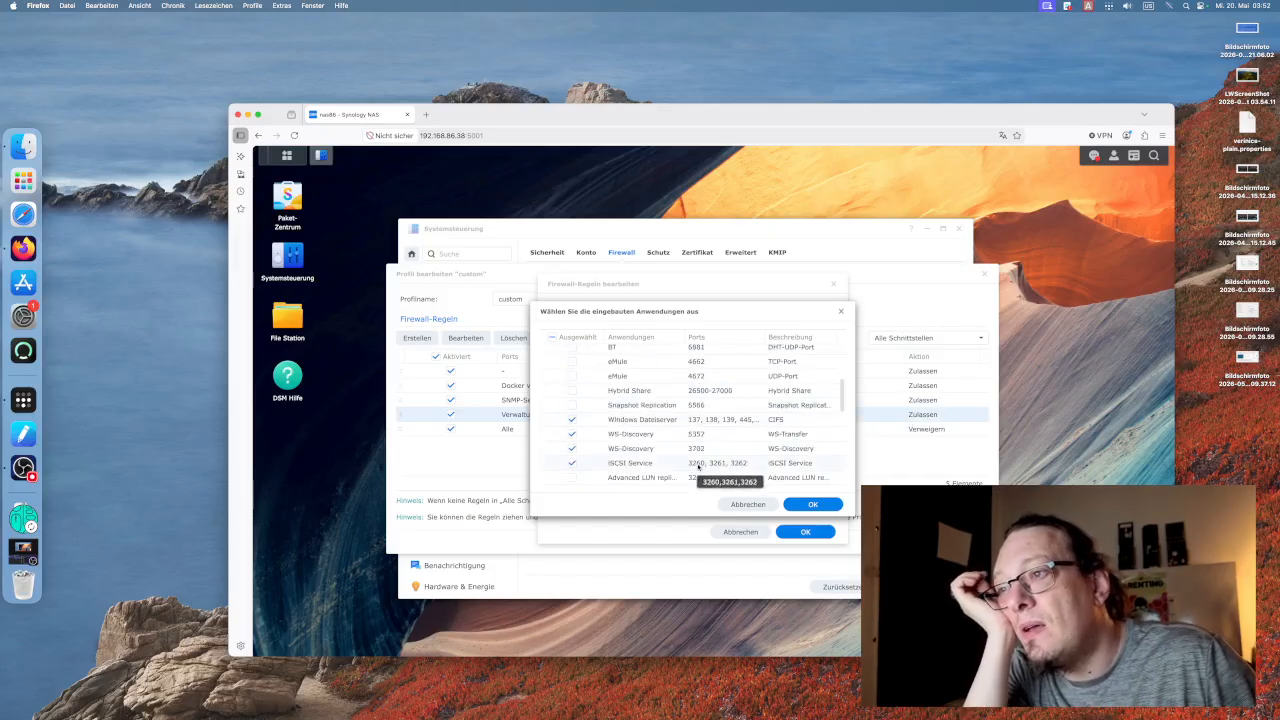
scroll(700, 461, up, 5)
scroll(700, 460, down, 8)
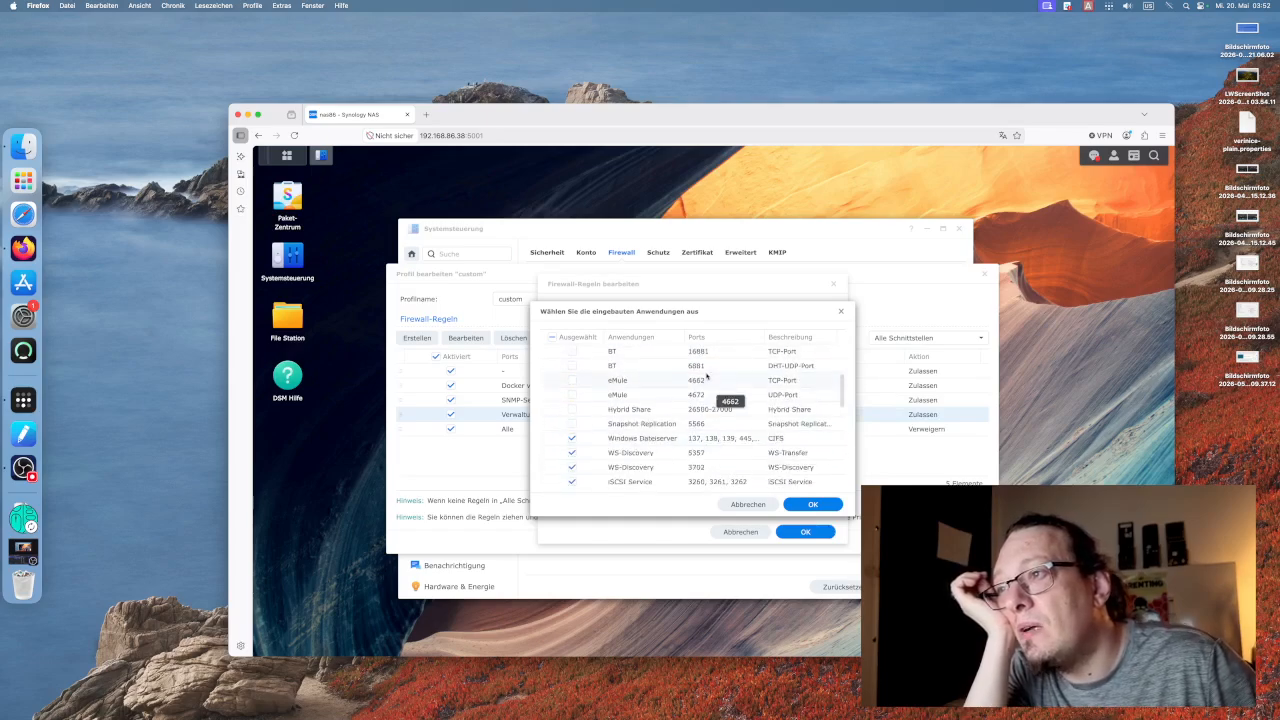
scroll(714, 428, down, 10)
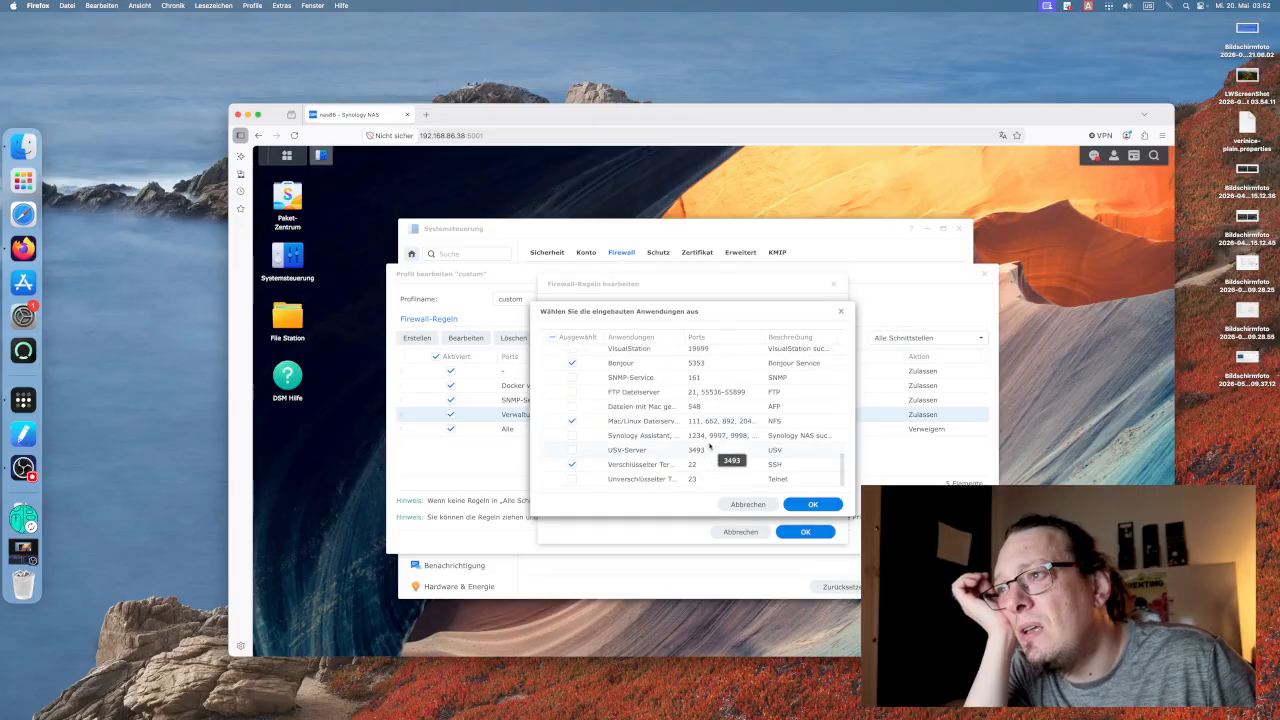
scroll(711, 446, up, 8)
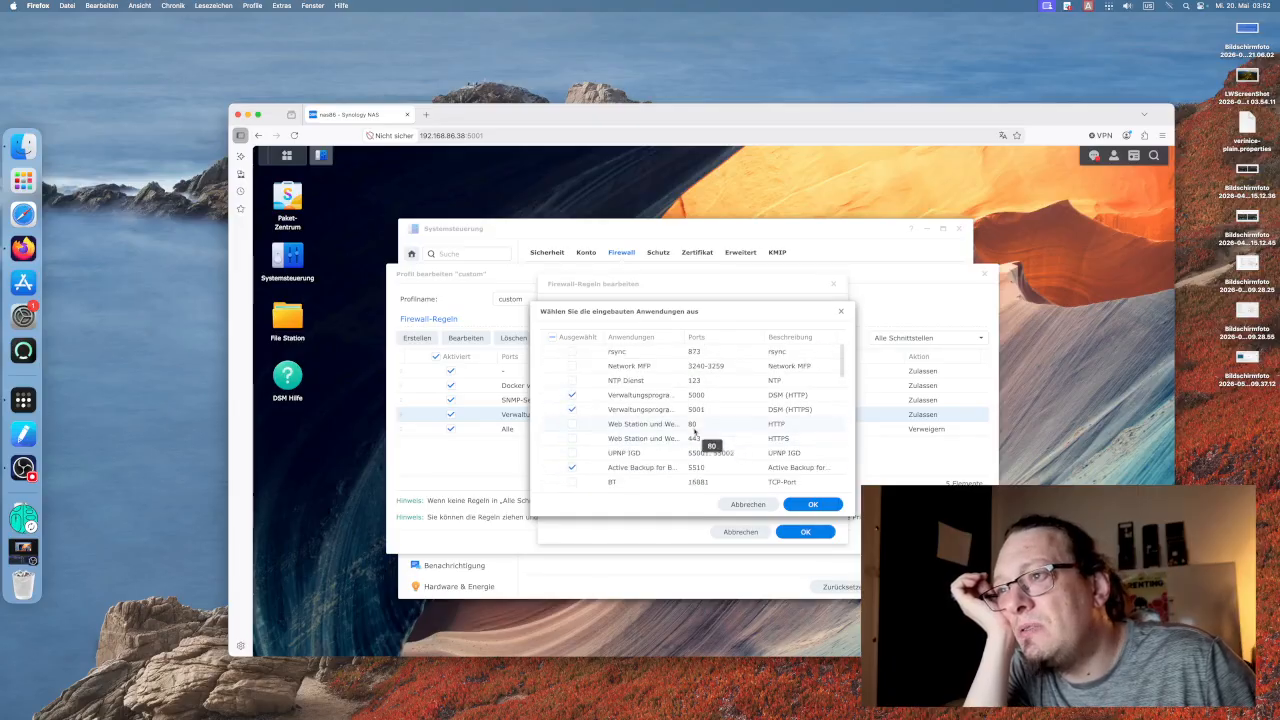
scroll(718, 440, down, 5)
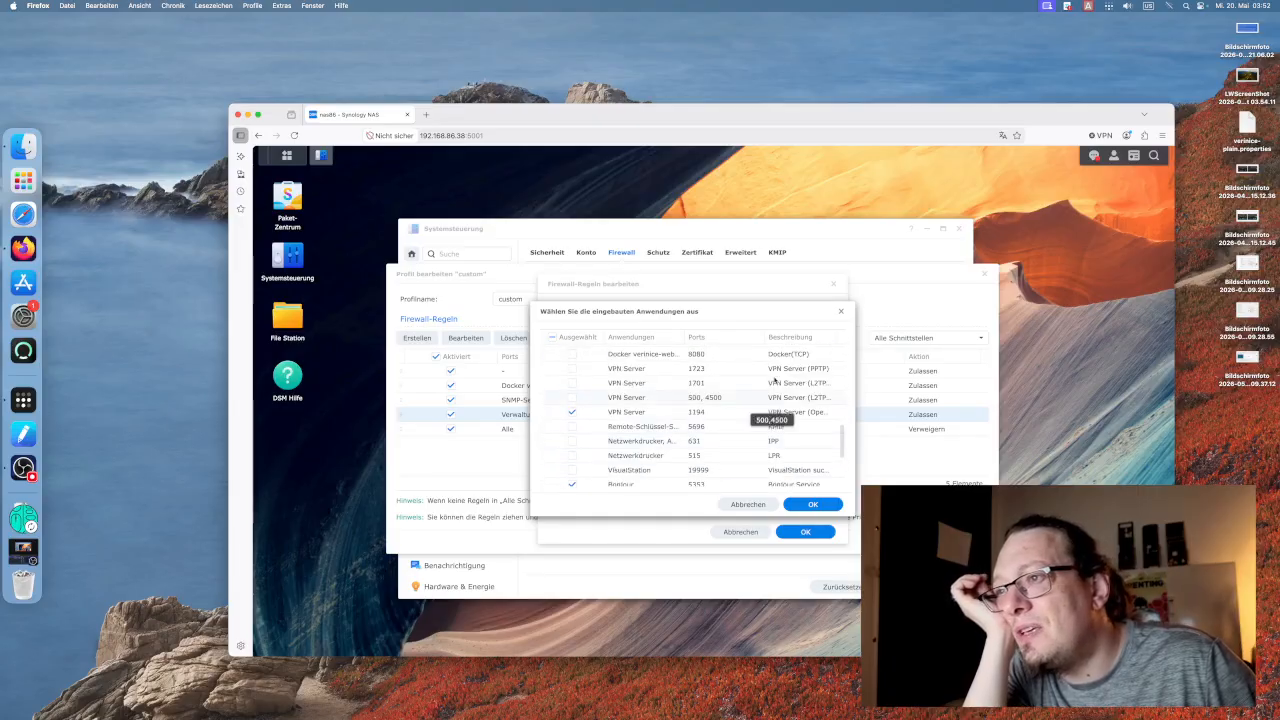
click(839, 313)
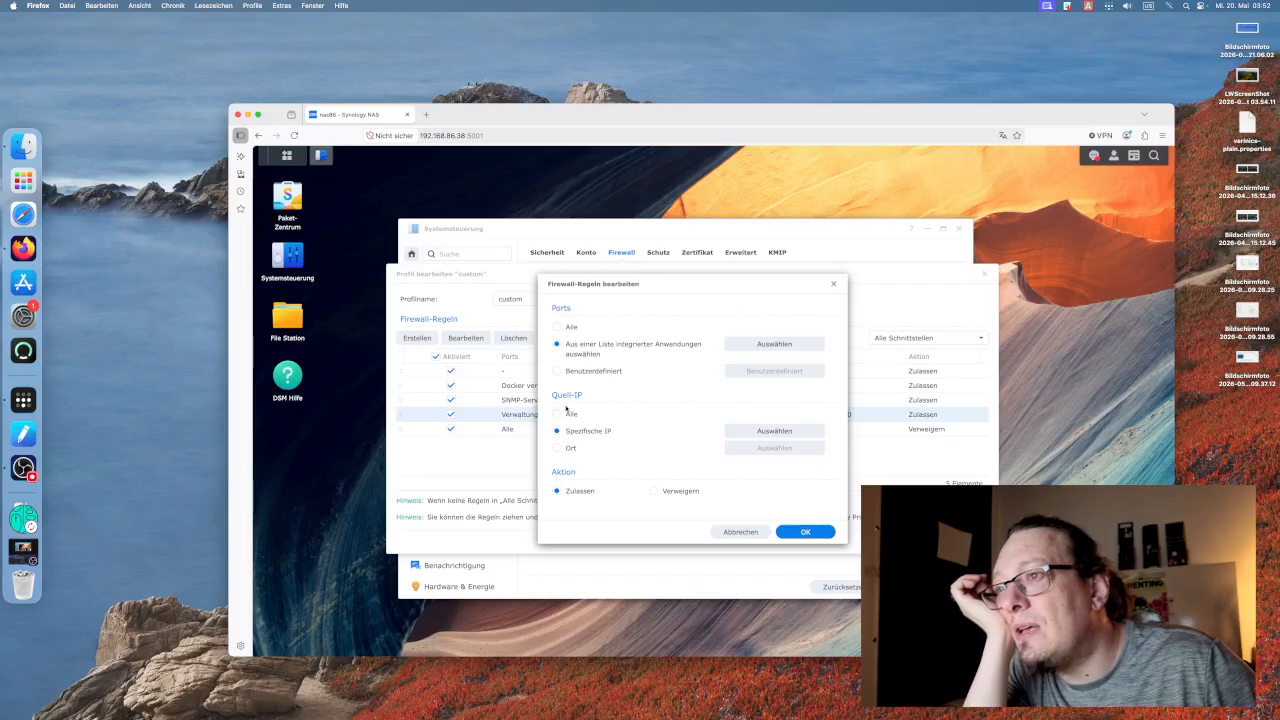
click(833, 283)
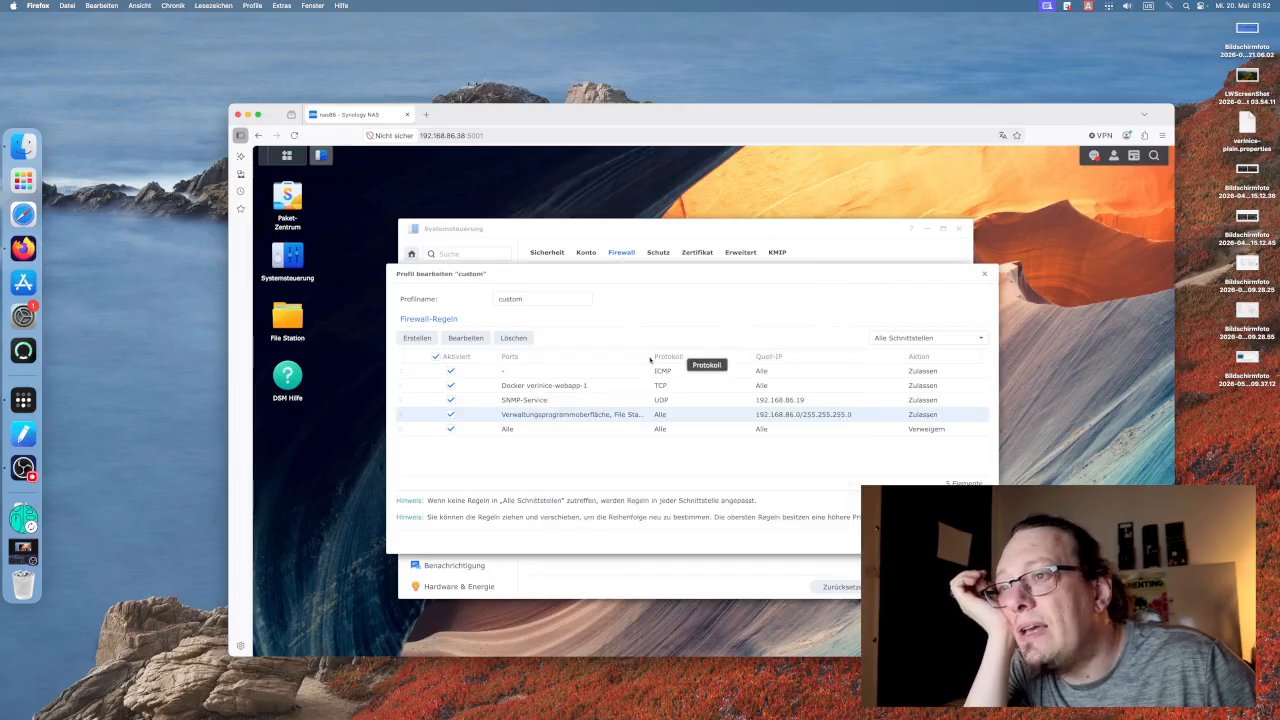
Open the Docker verinice-webapp-1 firewall rule, find its entry in the built-in application selection, and cancel out of both dialogs.
click(575, 388)
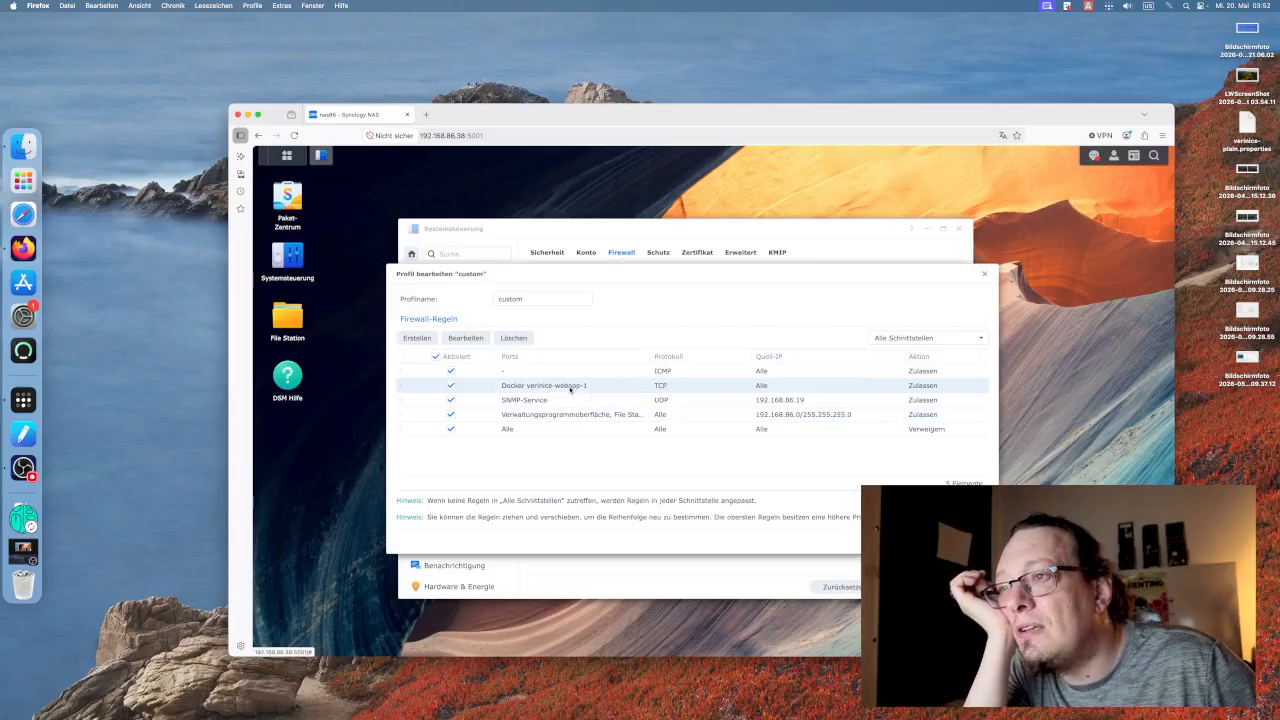
click(462, 339)
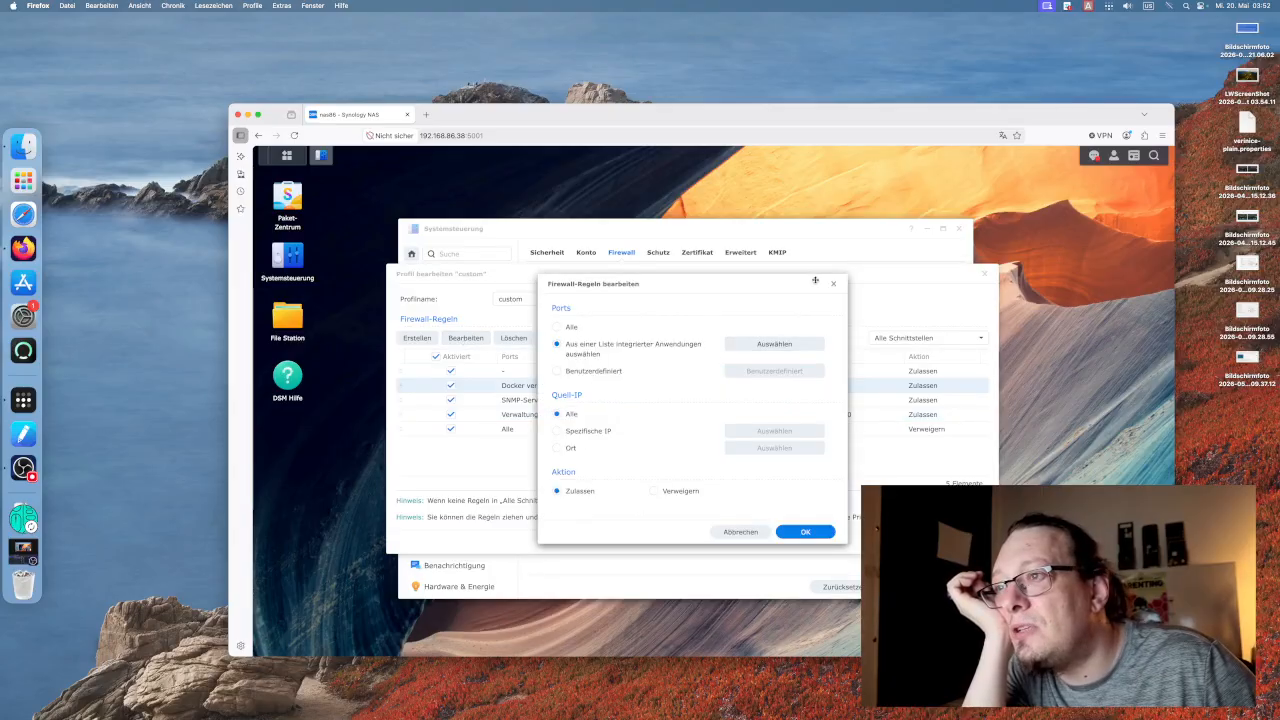
click(763, 343)
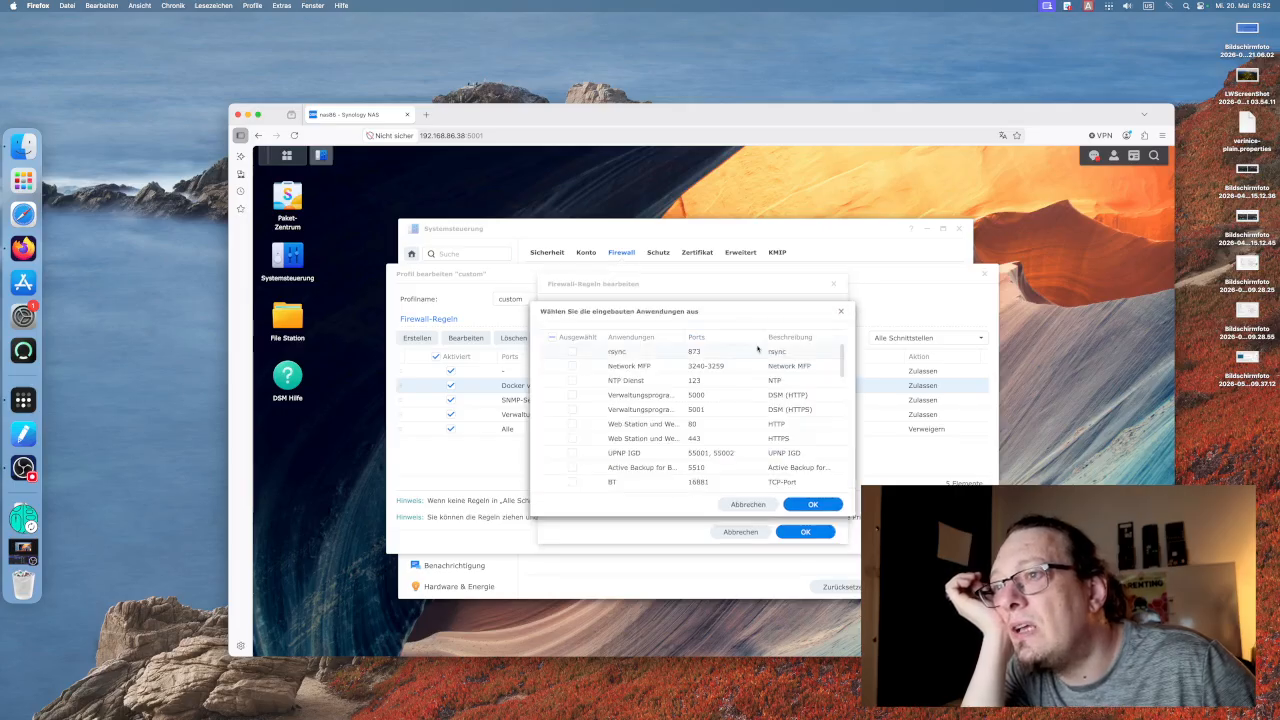
scroll(713, 436, down, 1)
scroll(713, 436, down, 10)
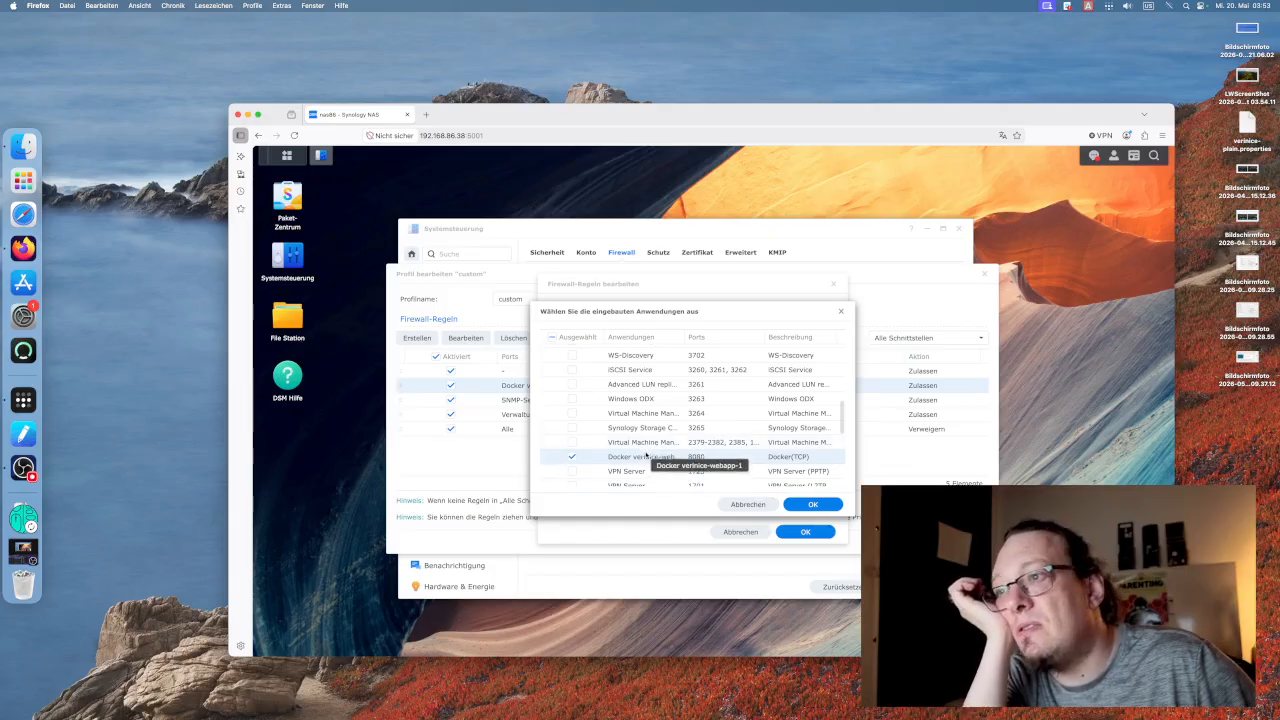
click(730, 505)
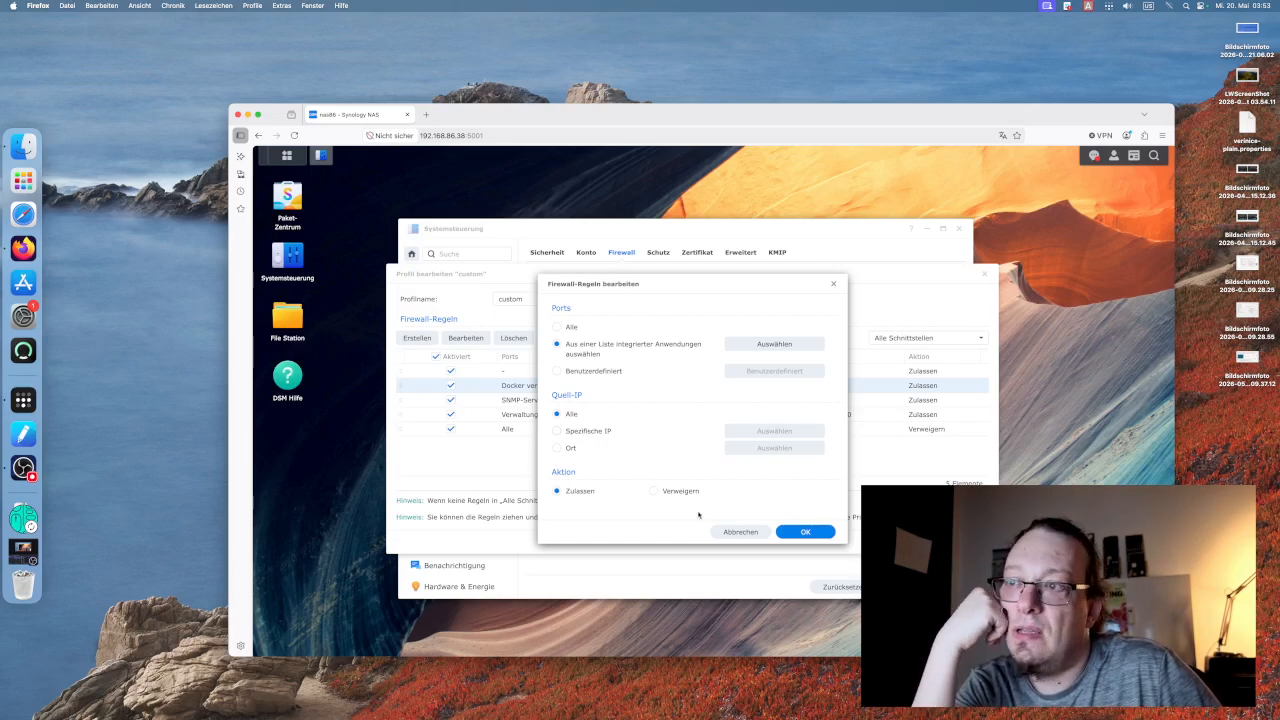
click(726, 531)
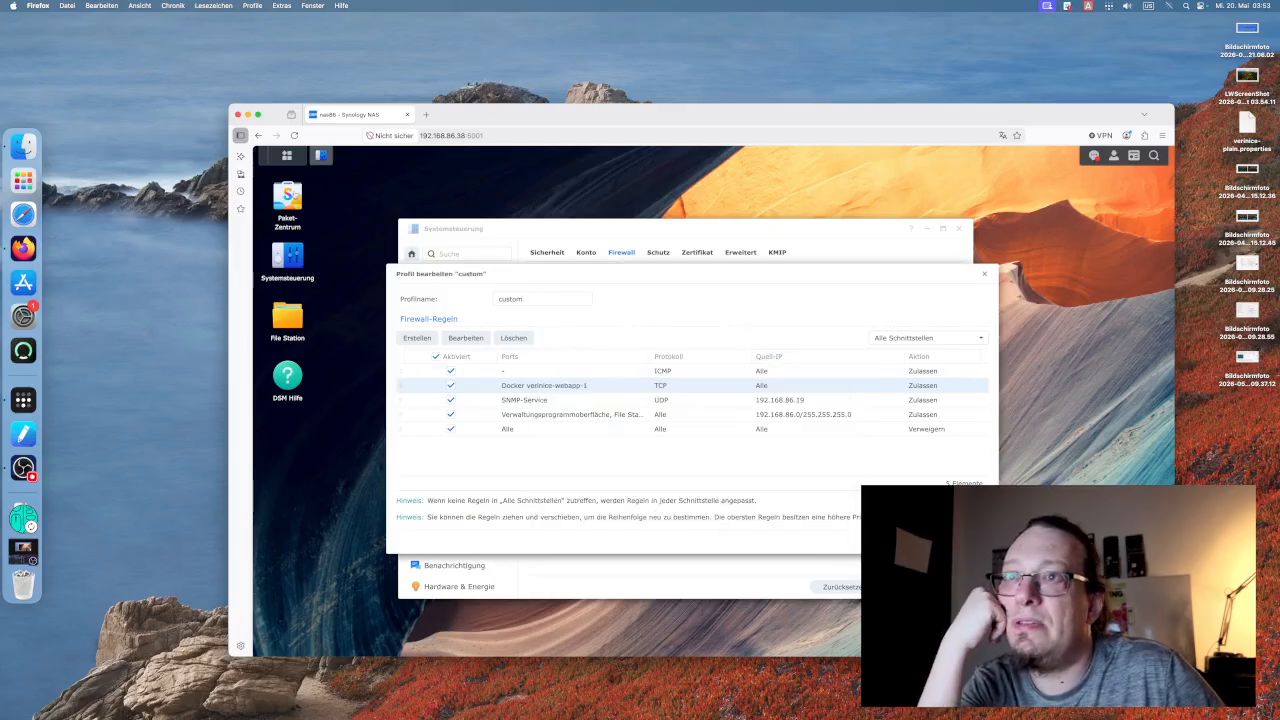
Open VPN Server to view its service overview, move the firewall profile dialog aside, and close VPN Server.
click(287, 155)
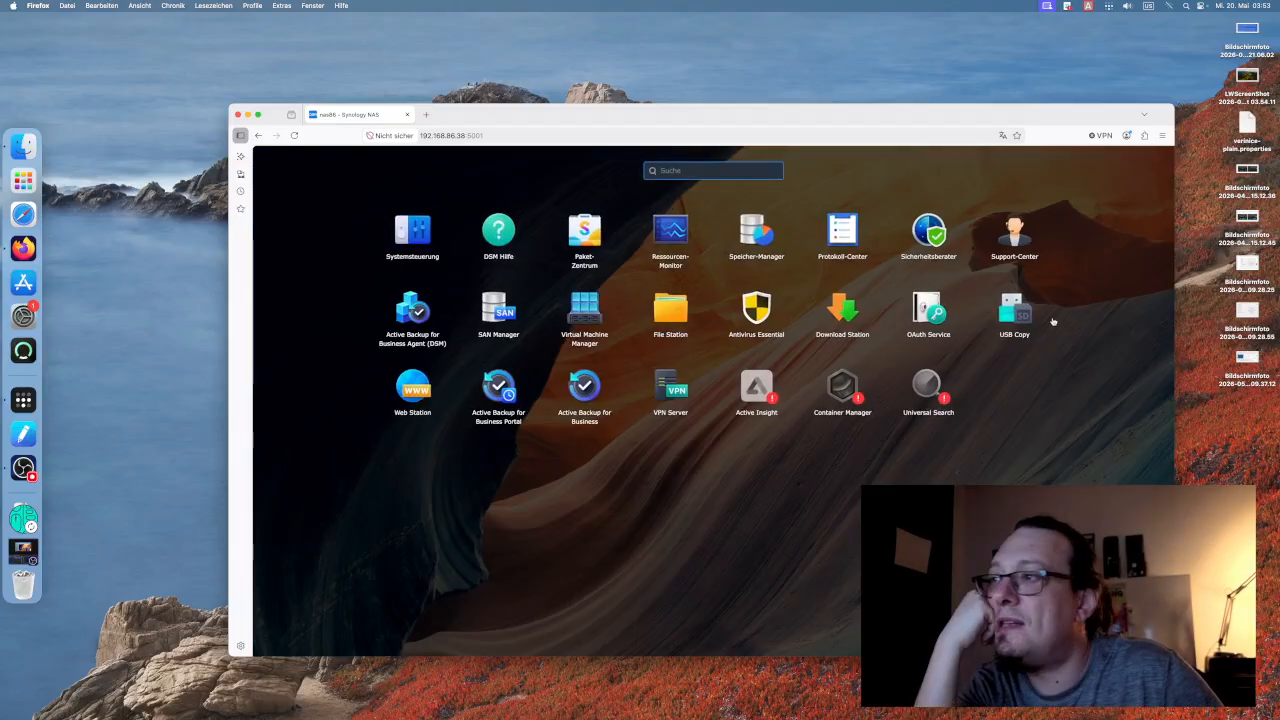
click(663, 396)
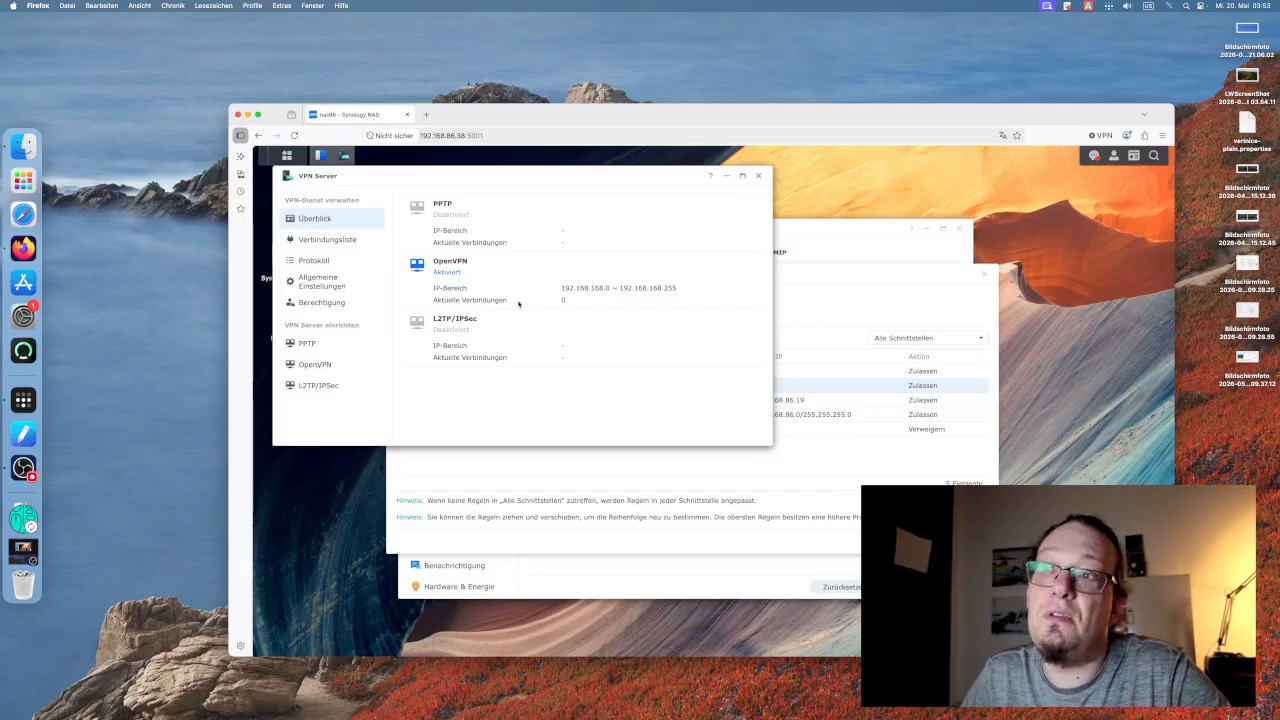
drag(784, 277, 871, 298)
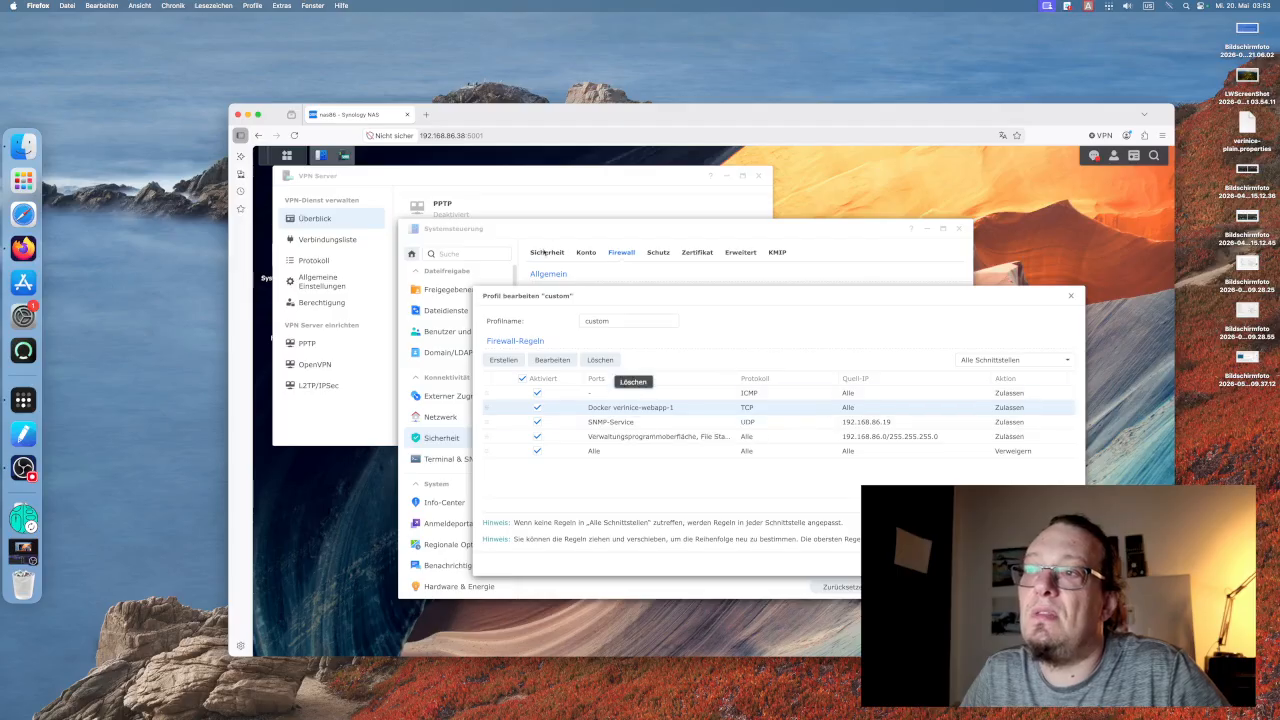
click(548, 200)
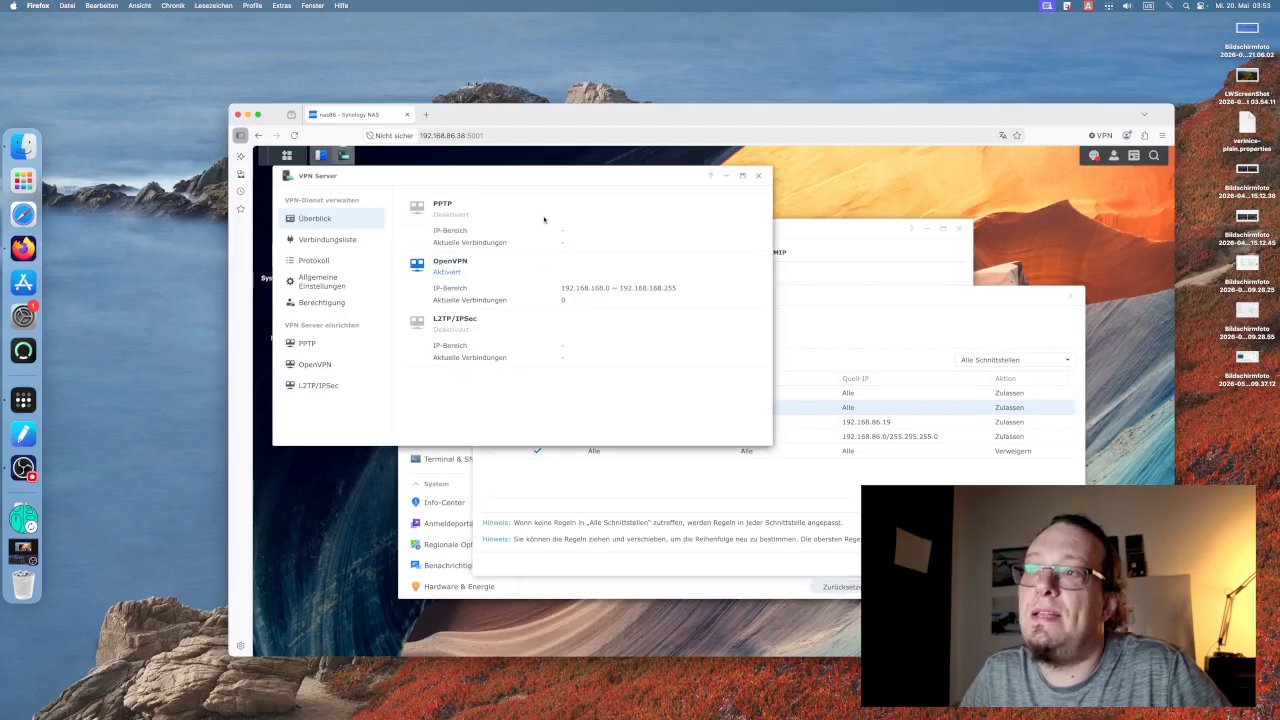
click(758, 175)
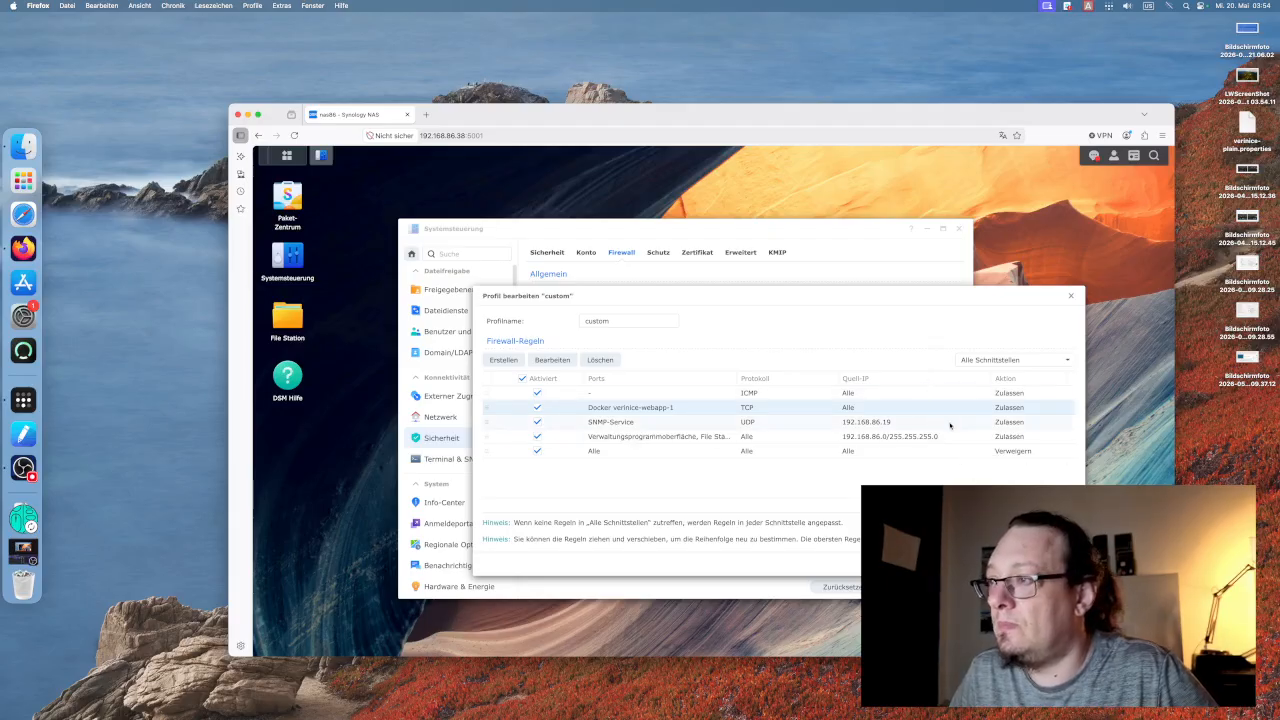
Highlight the SNMP-Service rule and the deny-all rule in the custom profile, and view the available network interfaces.
click(950, 424)
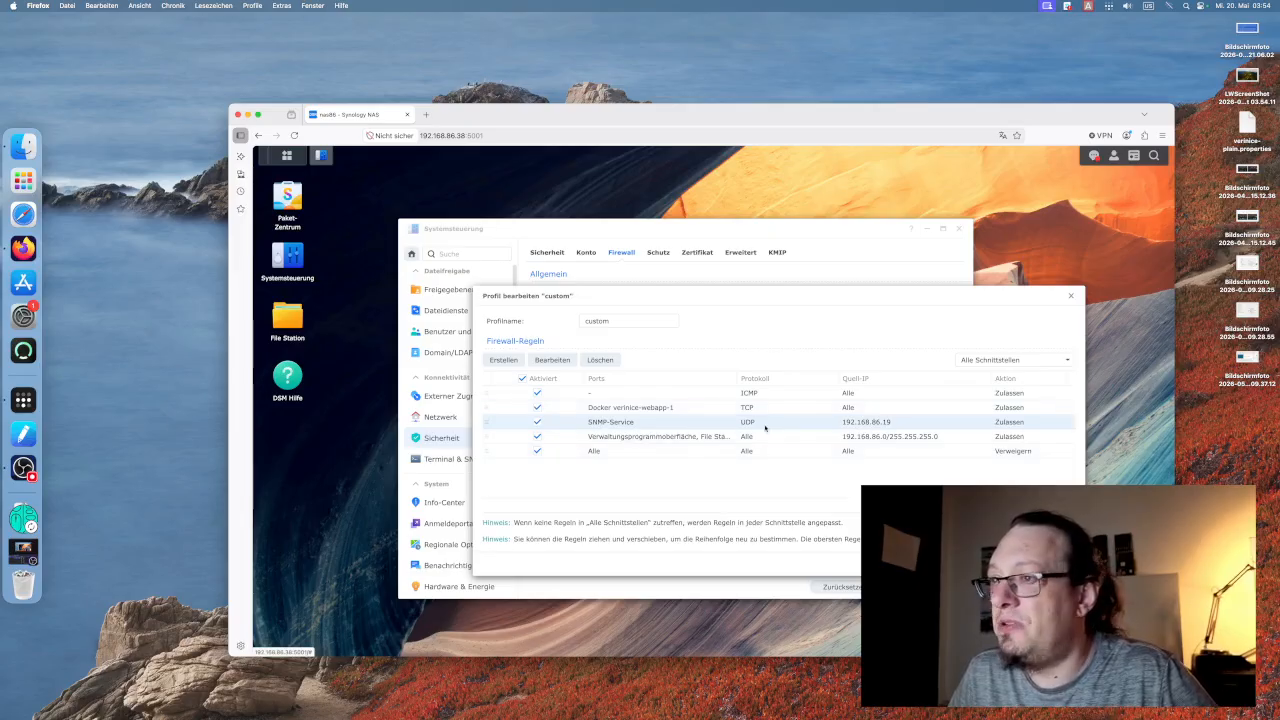
click(786, 451)
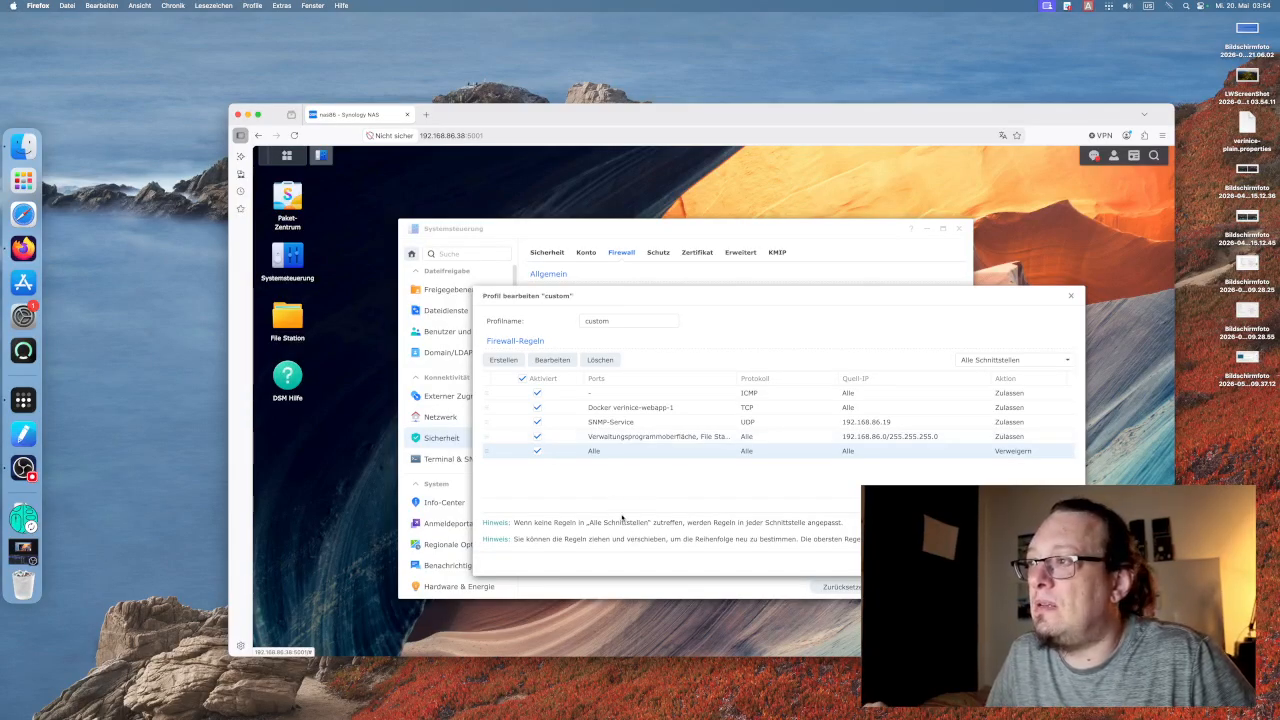
click(968, 362)
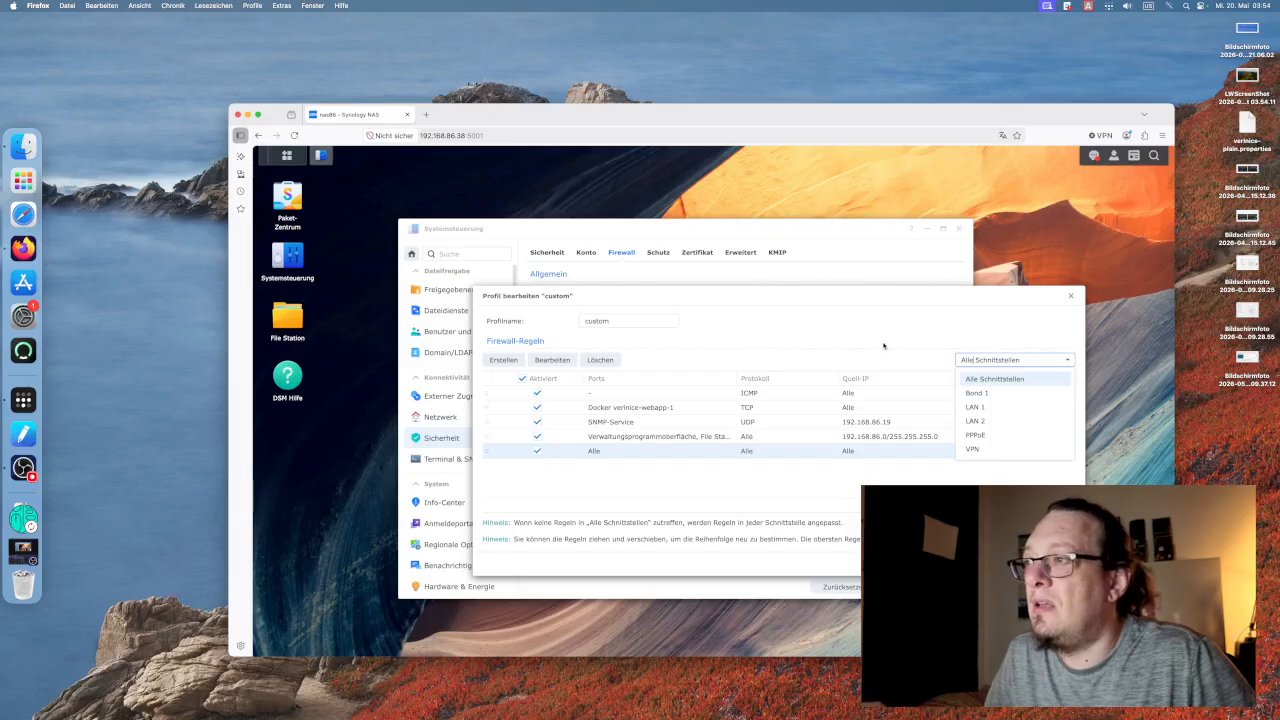
click(883, 345)
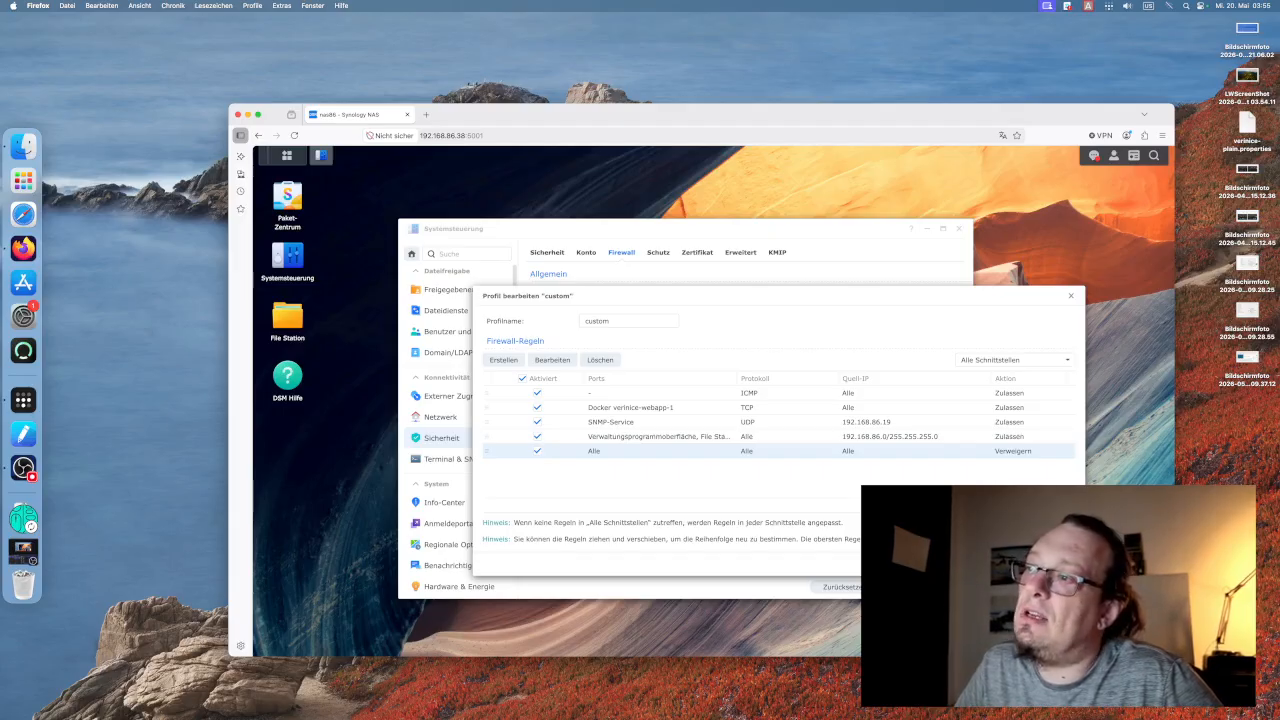
Recheck the network interface choices, open the deny-all rule to view its settings, and close it without changes.
click(1015, 362)
click(1031, 362)
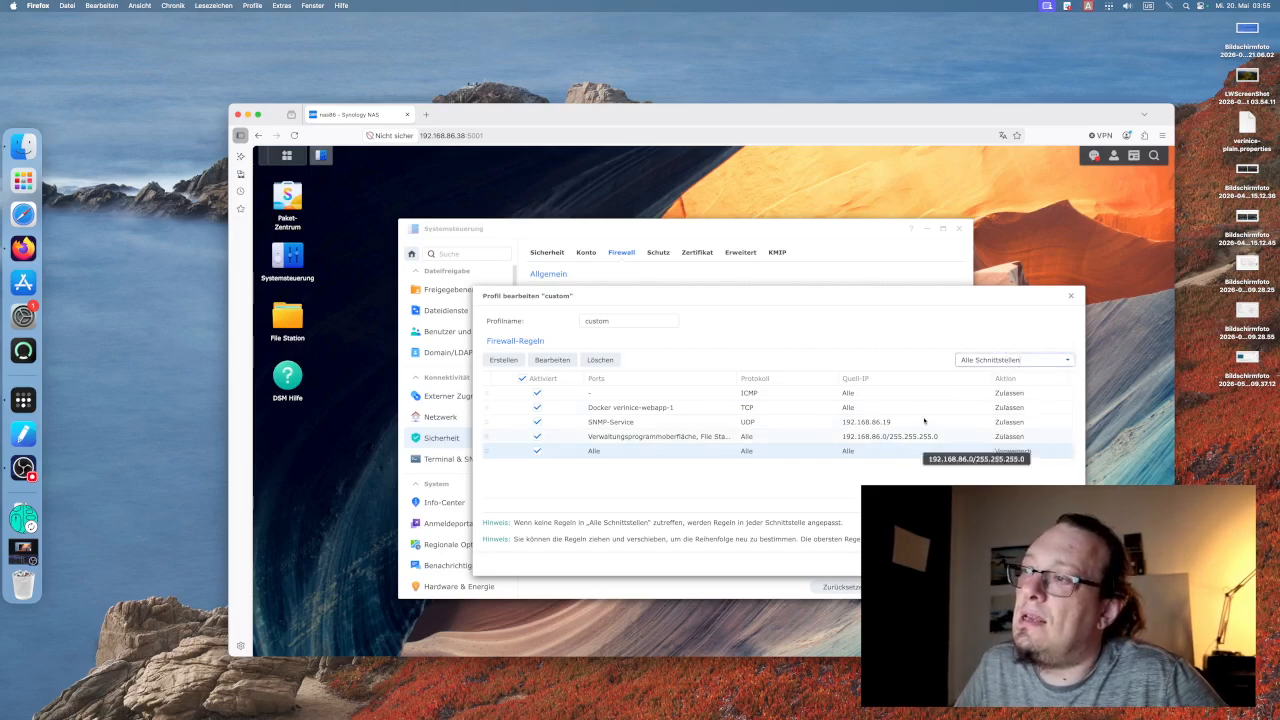
click(1038, 364)
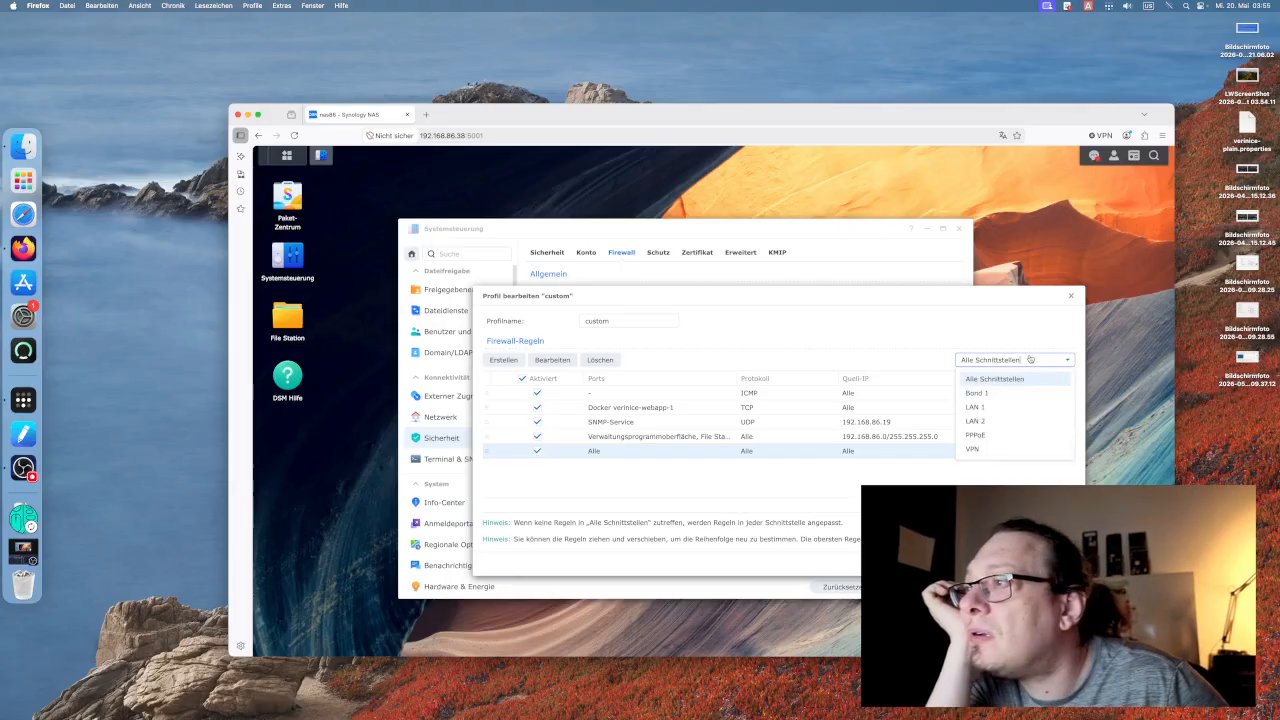
click(1038, 364)
click(541, 361)
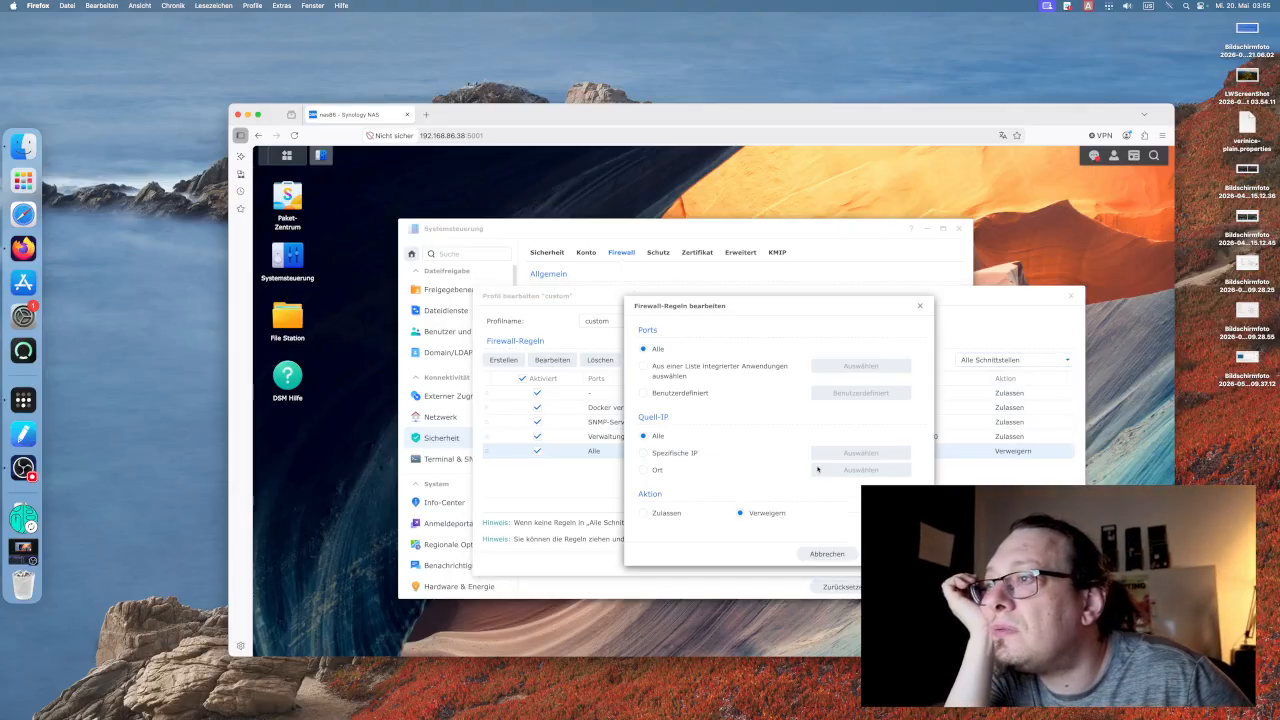
click(921, 306)
Show the custom profile's firewall rules for the VPN interface.
click(990, 360)
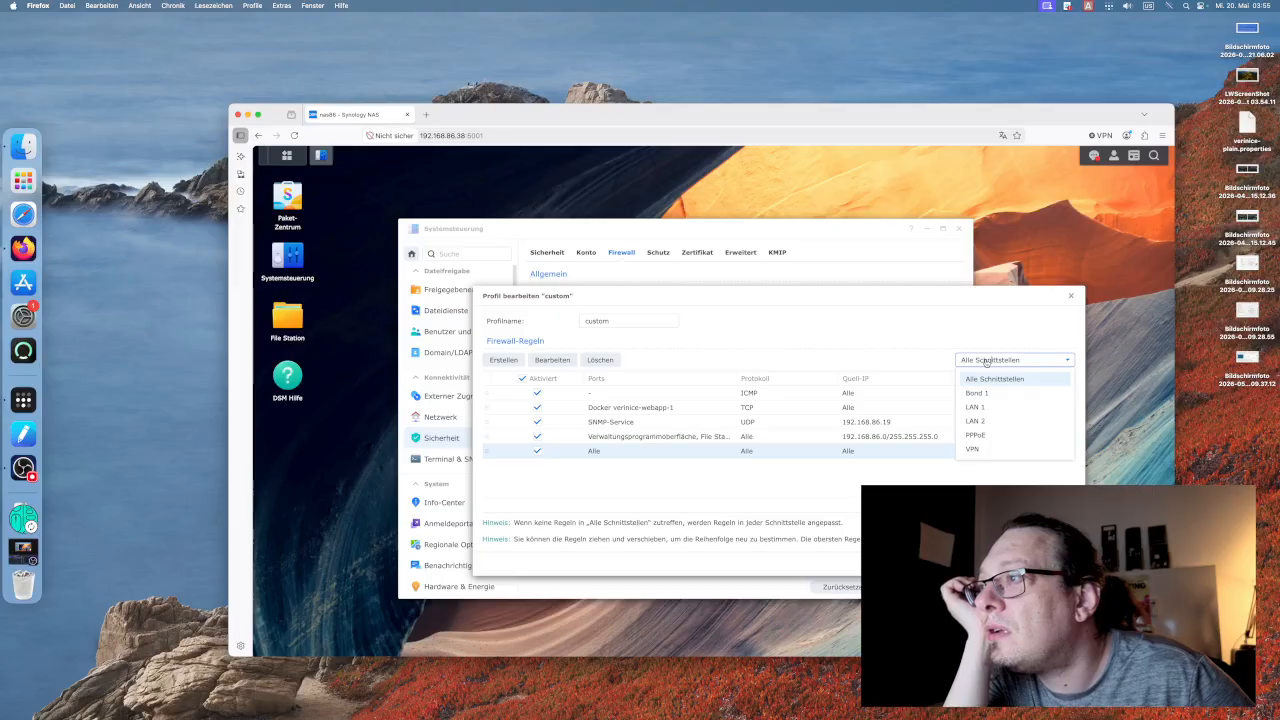
click(972, 449)
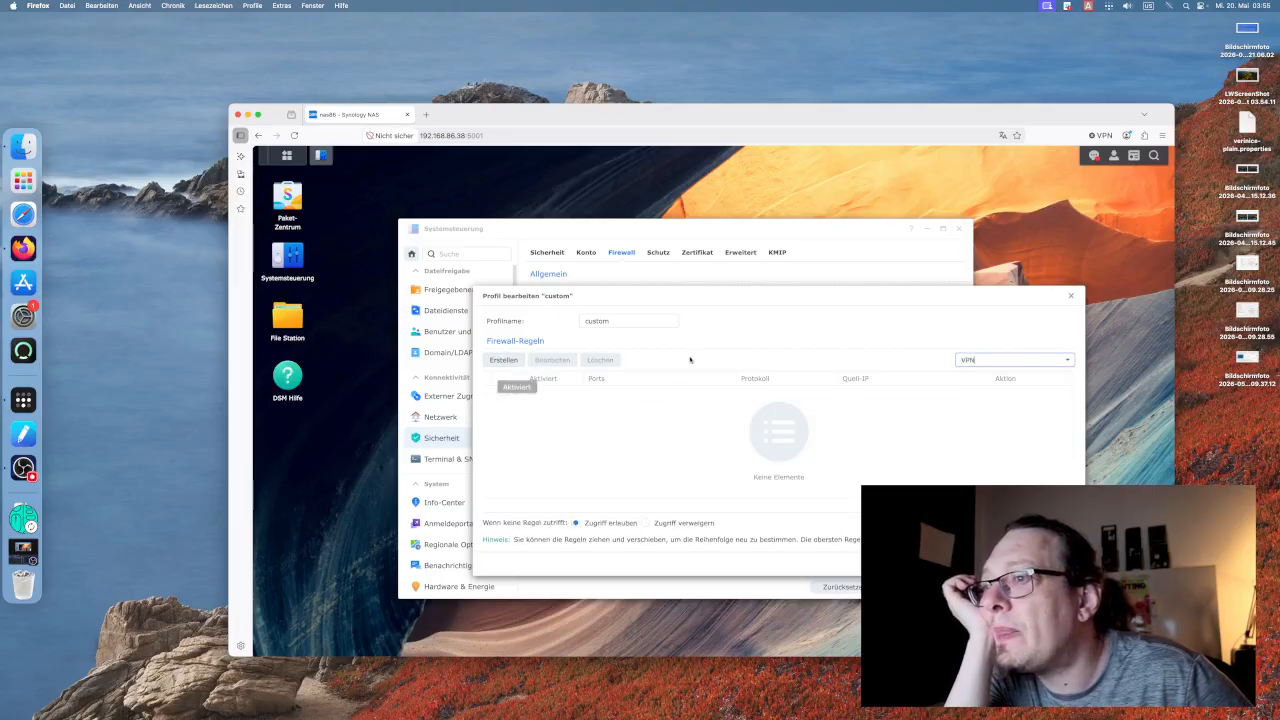
click(1002, 360)
click(1000, 449)
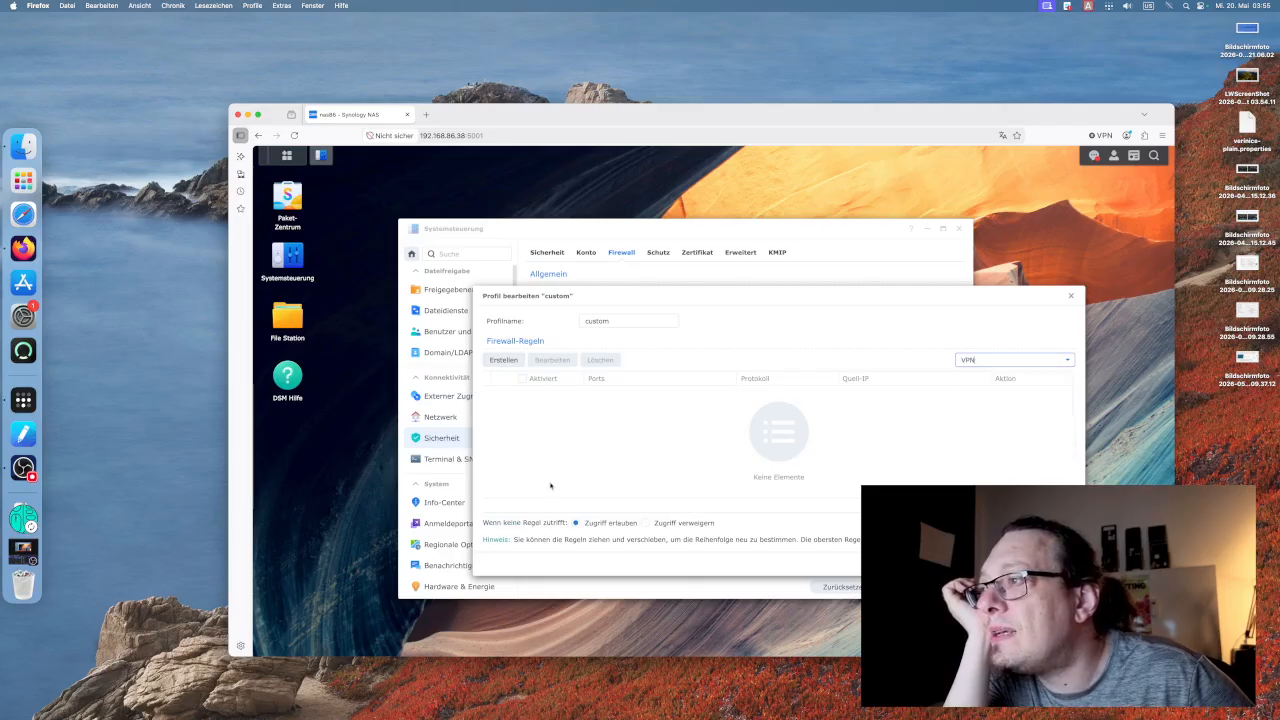
Start a new firewall rule for the VPN interface and choose the built-in Docker verinice-webapp application on port 8080 as its port.
click(494, 360)
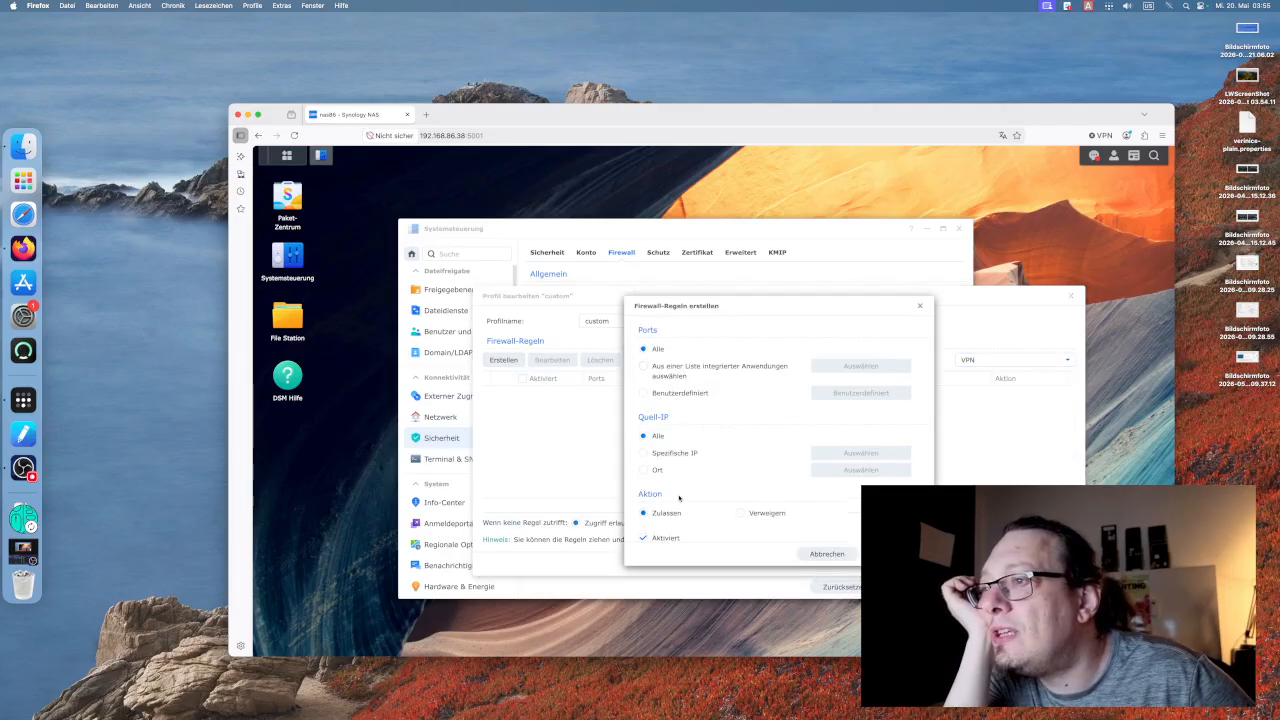
click(651, 368)
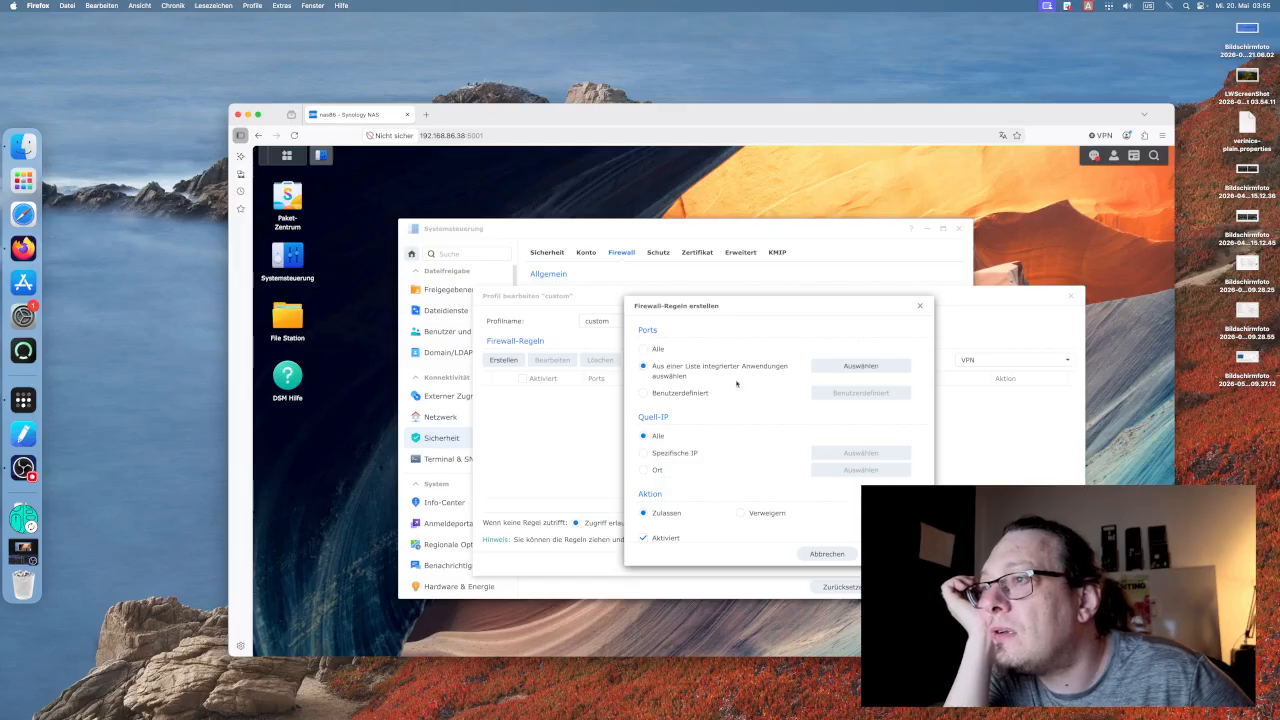
click(834, 374)
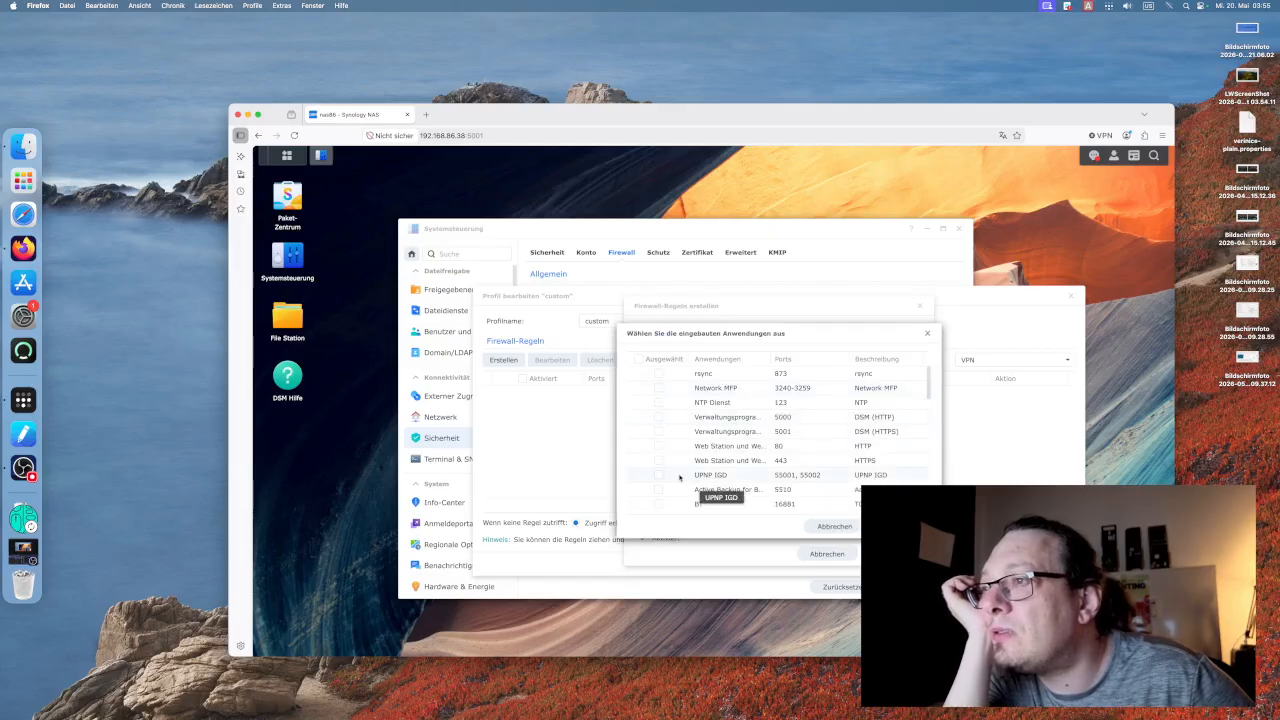
scroll(715, 471, down, 5)
scroll(715, 471, down, 5)
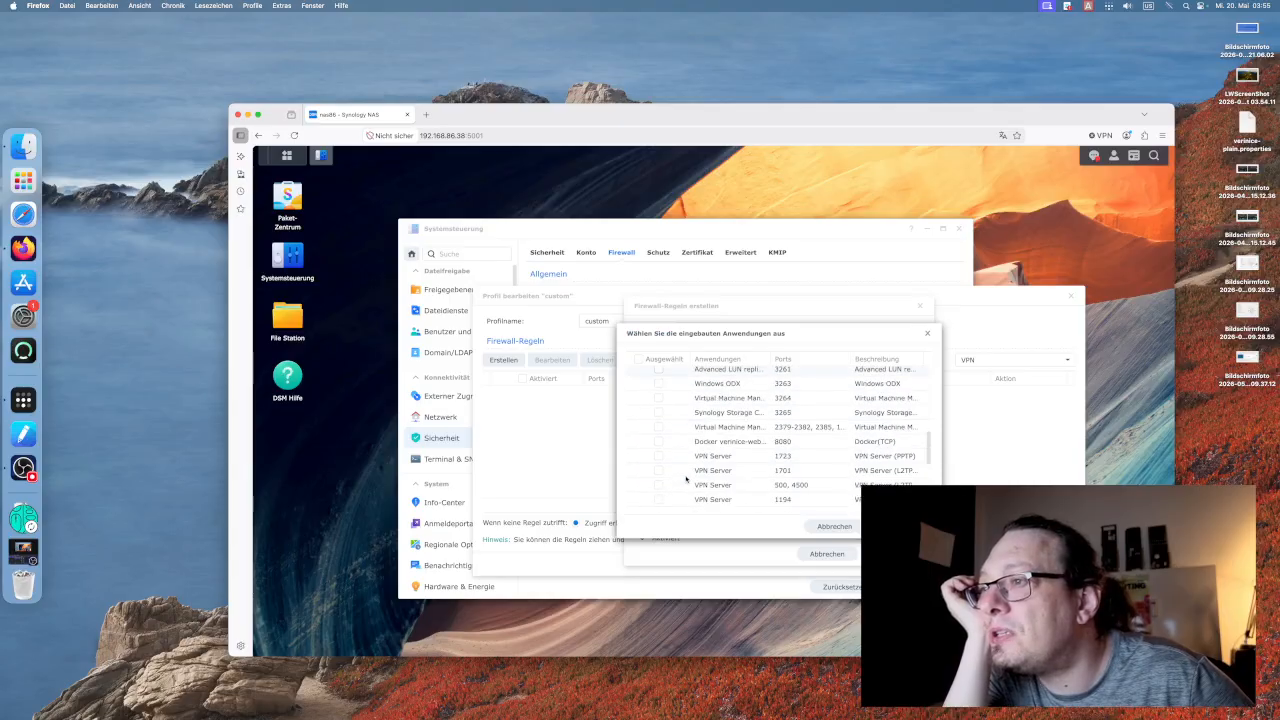
scroll(664, 480, down, 2)
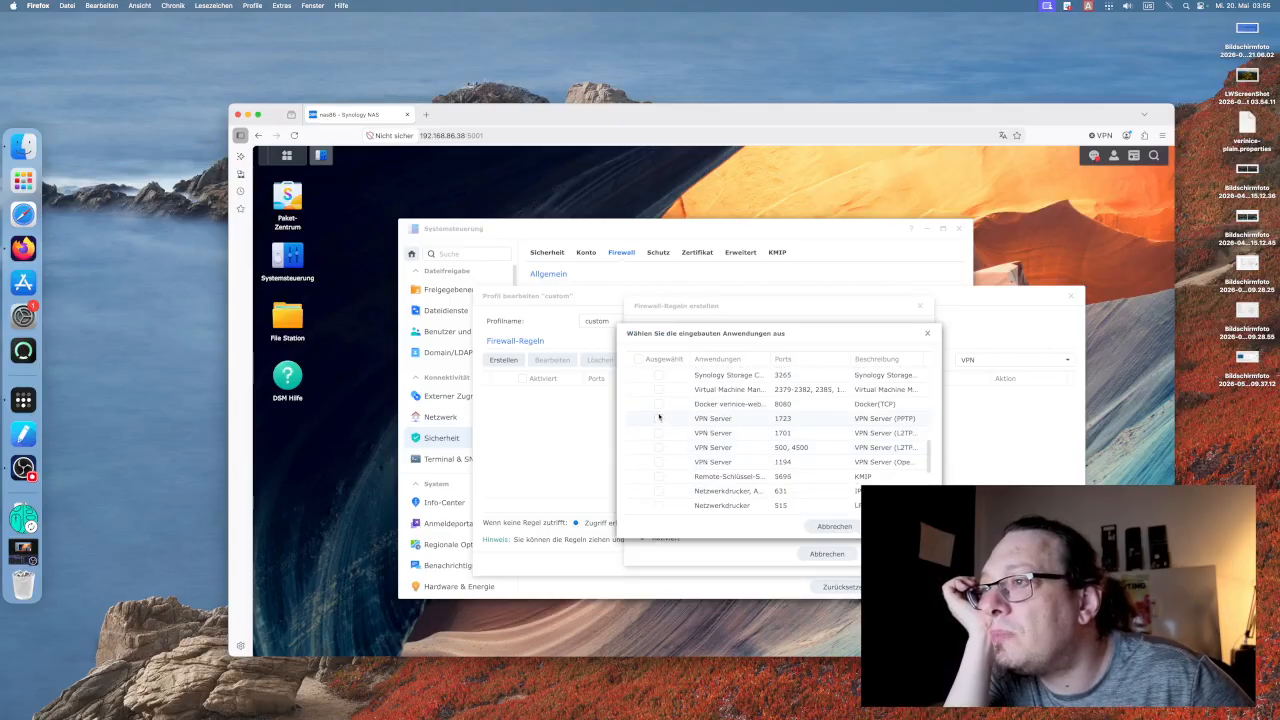
click(658, 403)
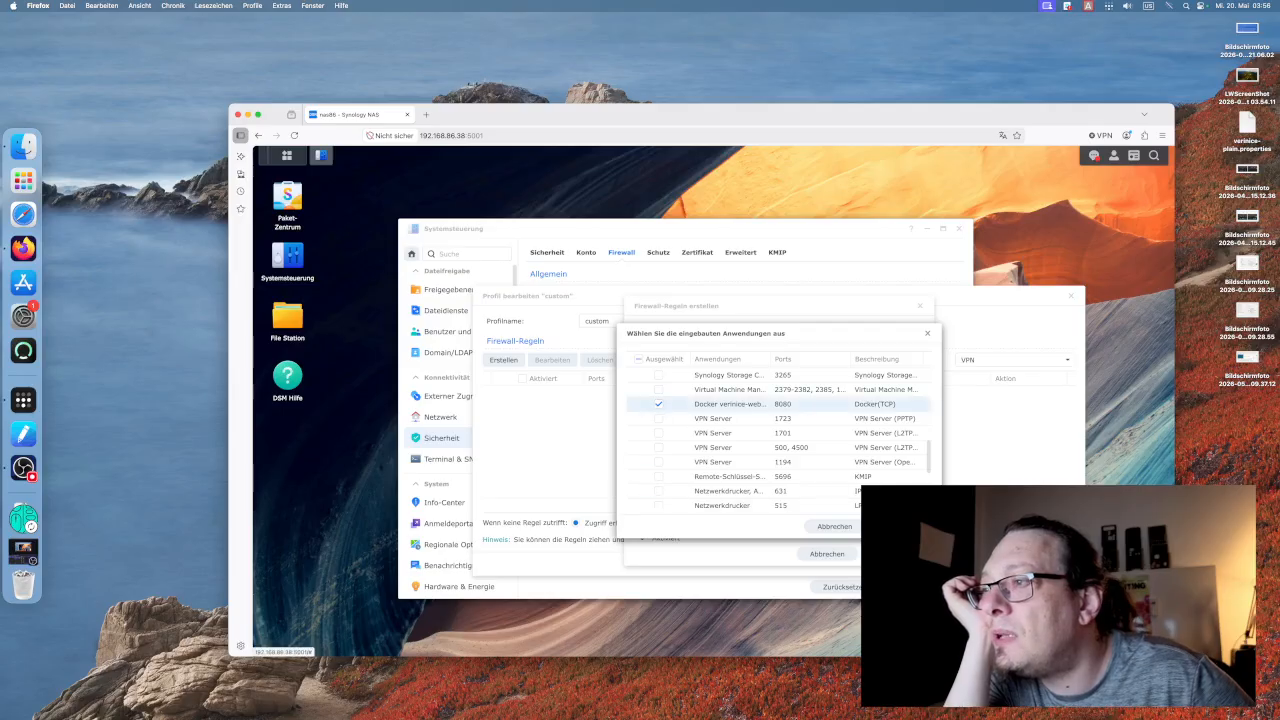
key(Return)
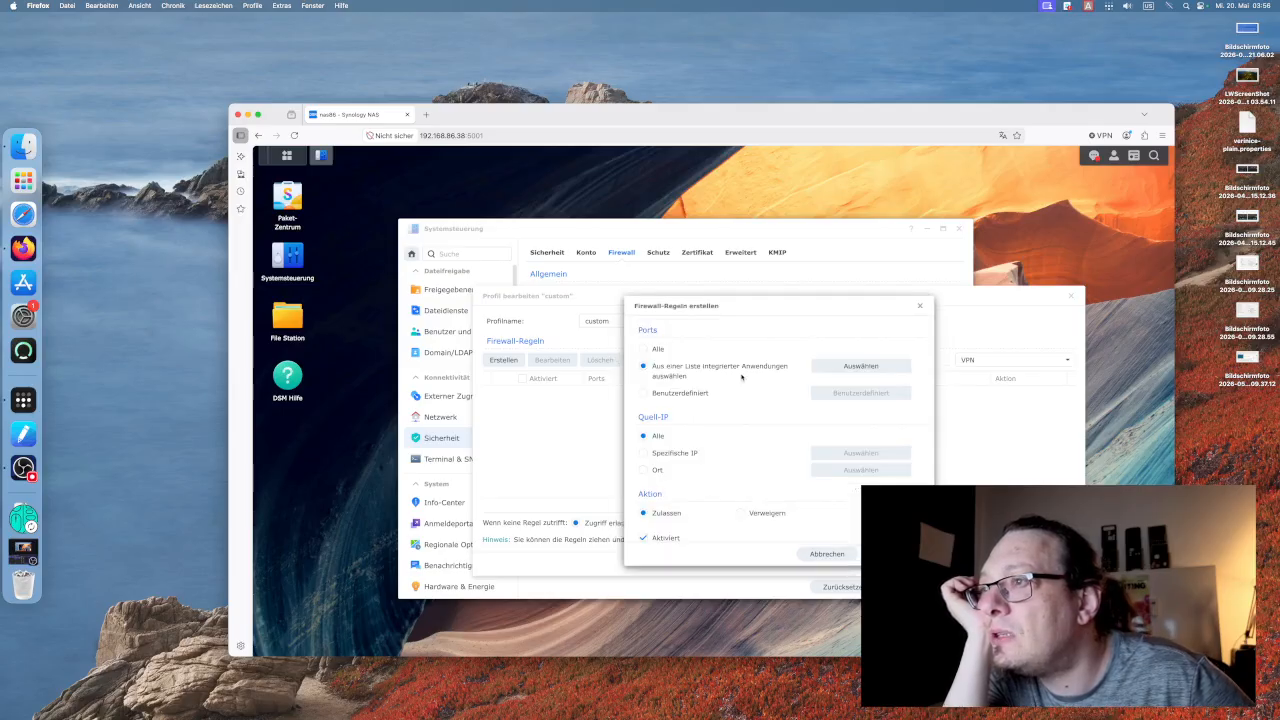
Restrict the rule's source to a specific subnet with the IP address 192.168.168.0.
click(644, 453)
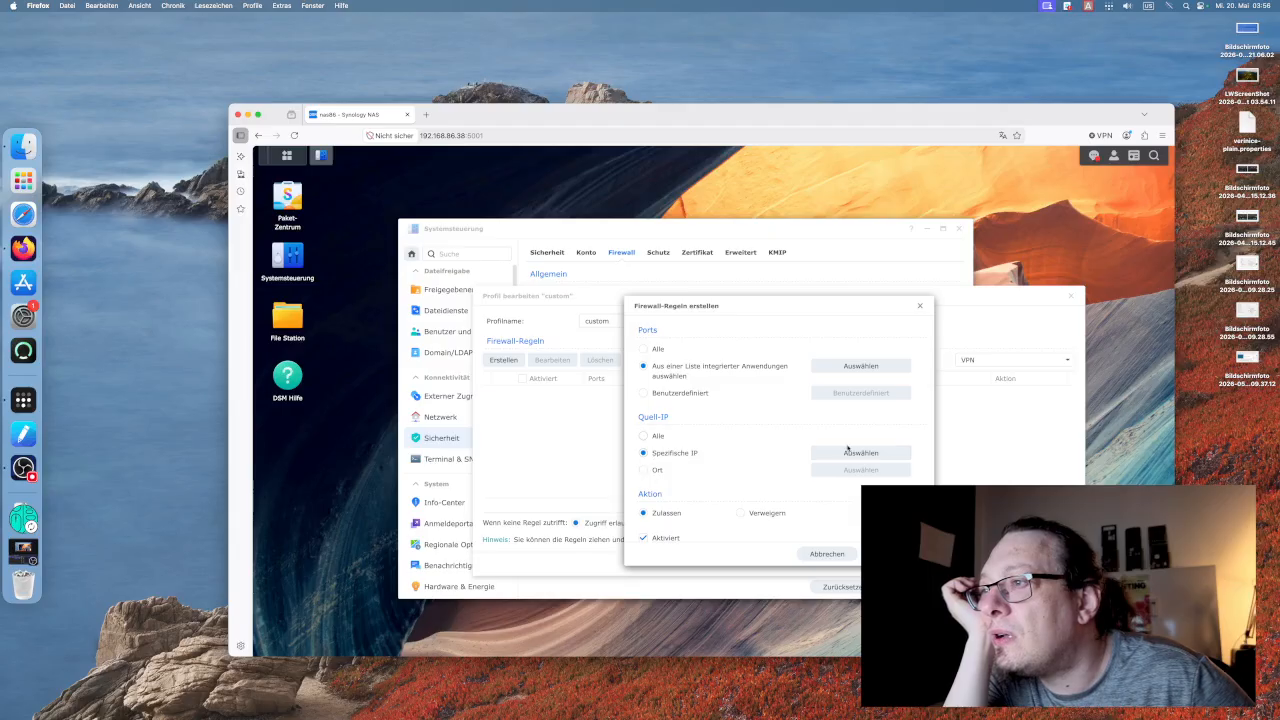
click(855, 453)
click(807, 380)
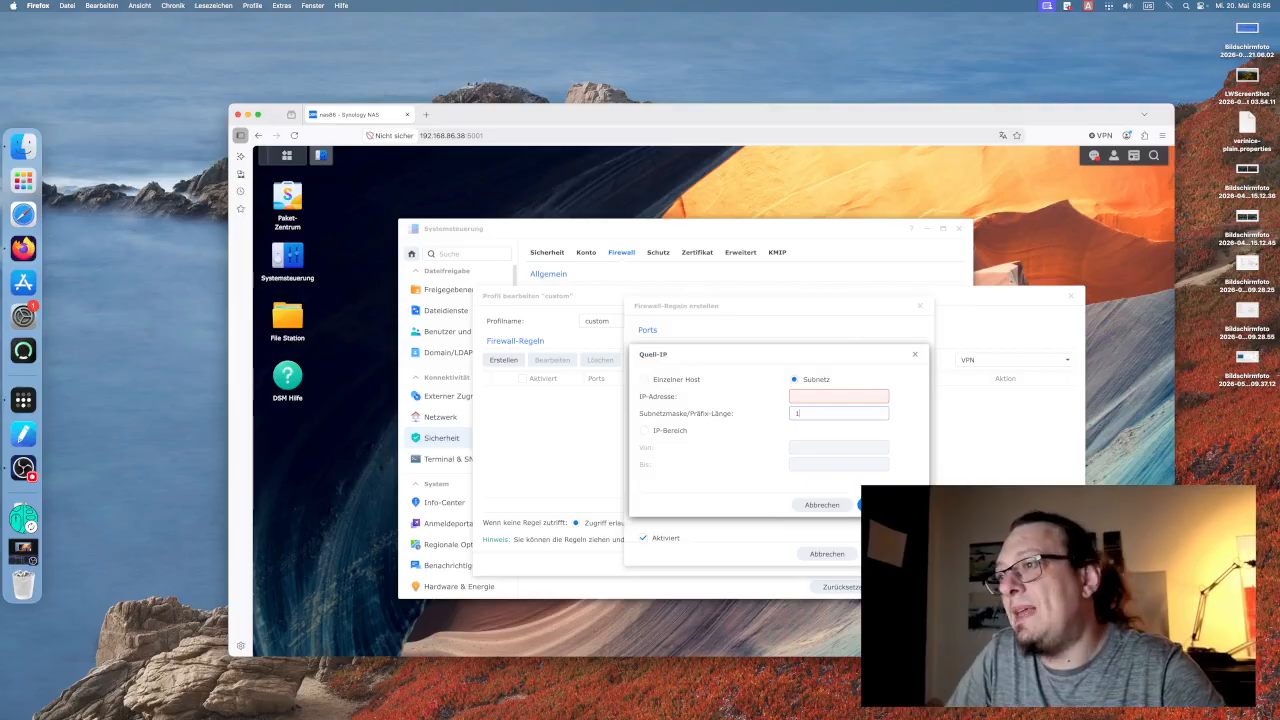
click(796, 413)
click(805, 395)
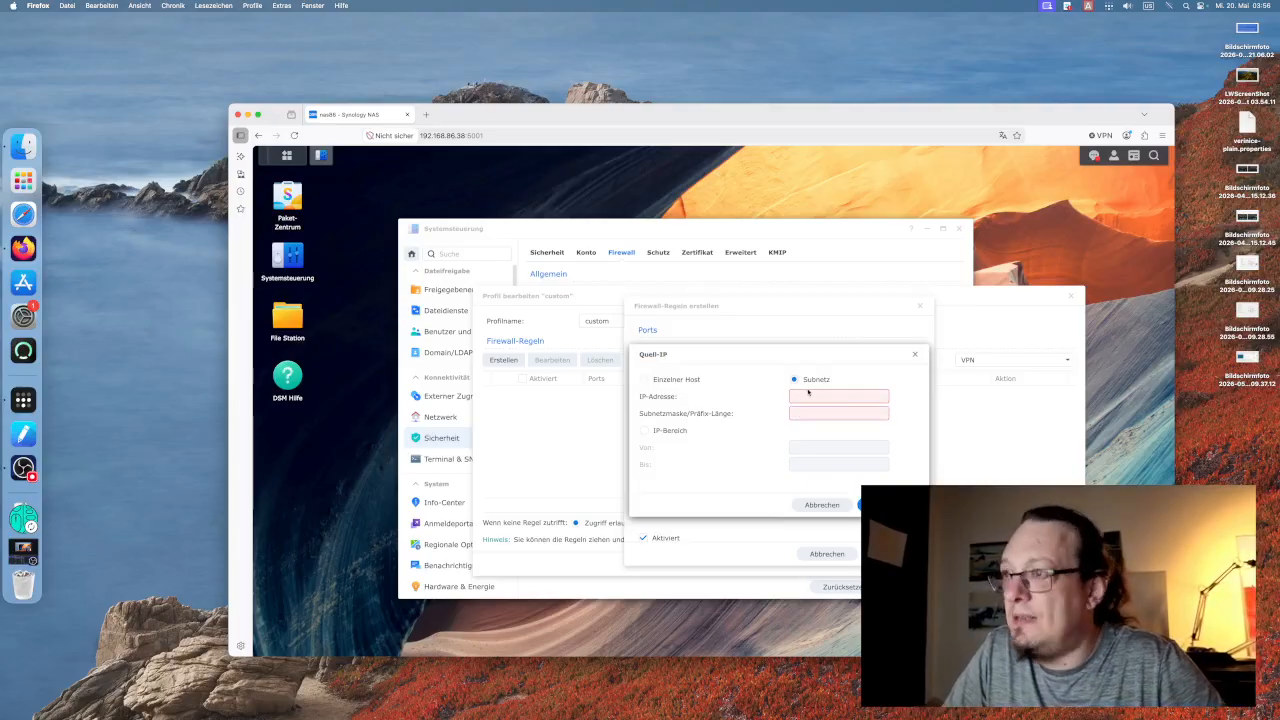
text(192.167)
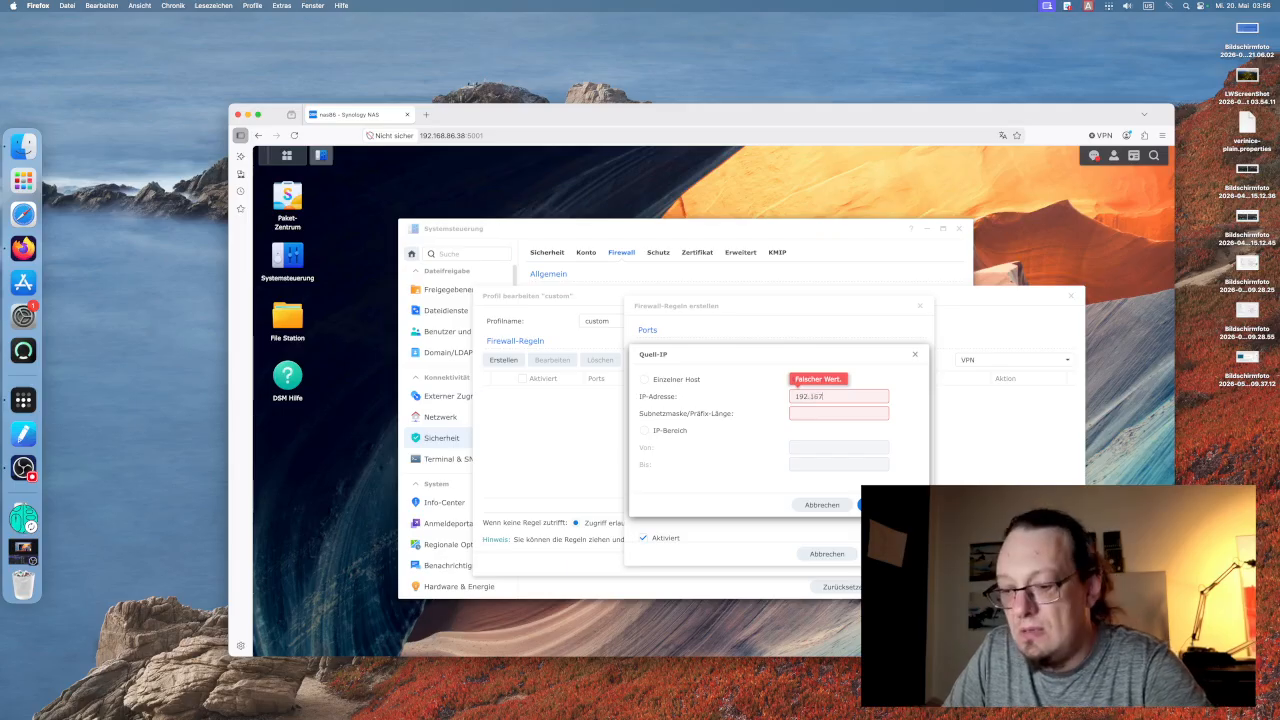
text(.)
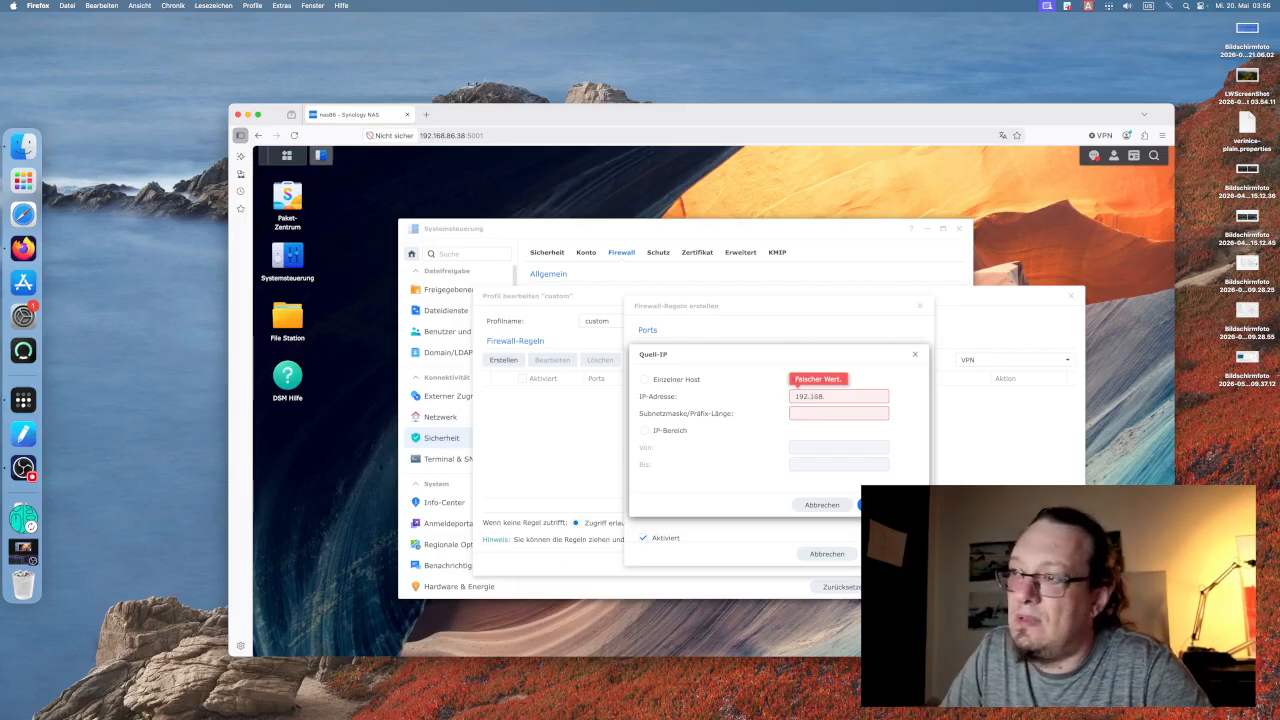
text(168)
text(.0)
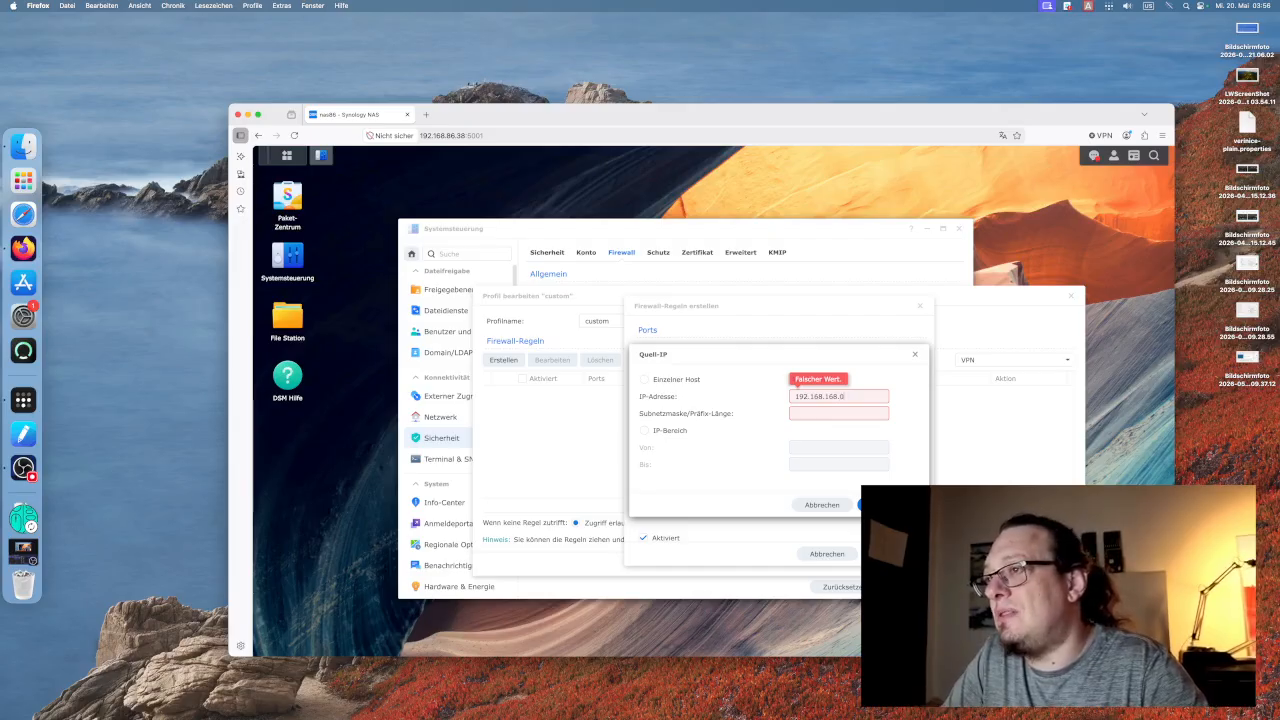
Set the source subnet mask to 255.255.255.0 and add the enabled allow rule to the VPN interface.
key(Tab)
text(2)
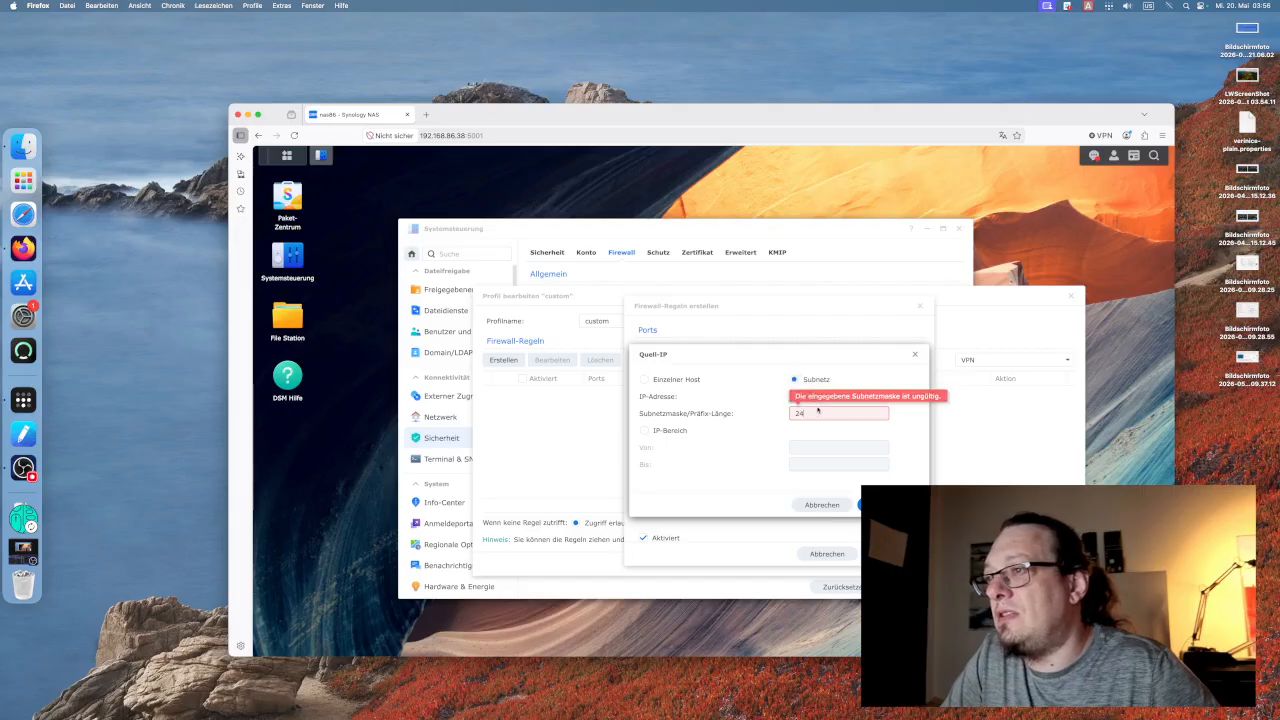
text(55.255.255.0)
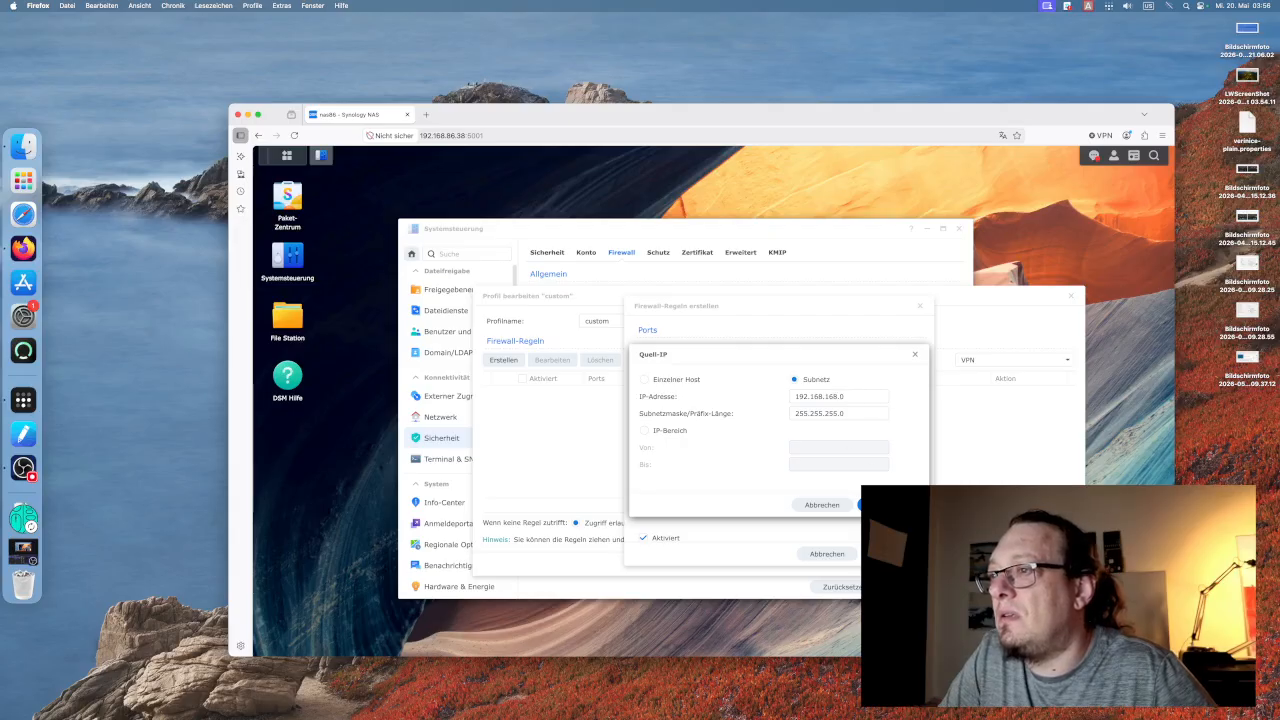
key(Return)
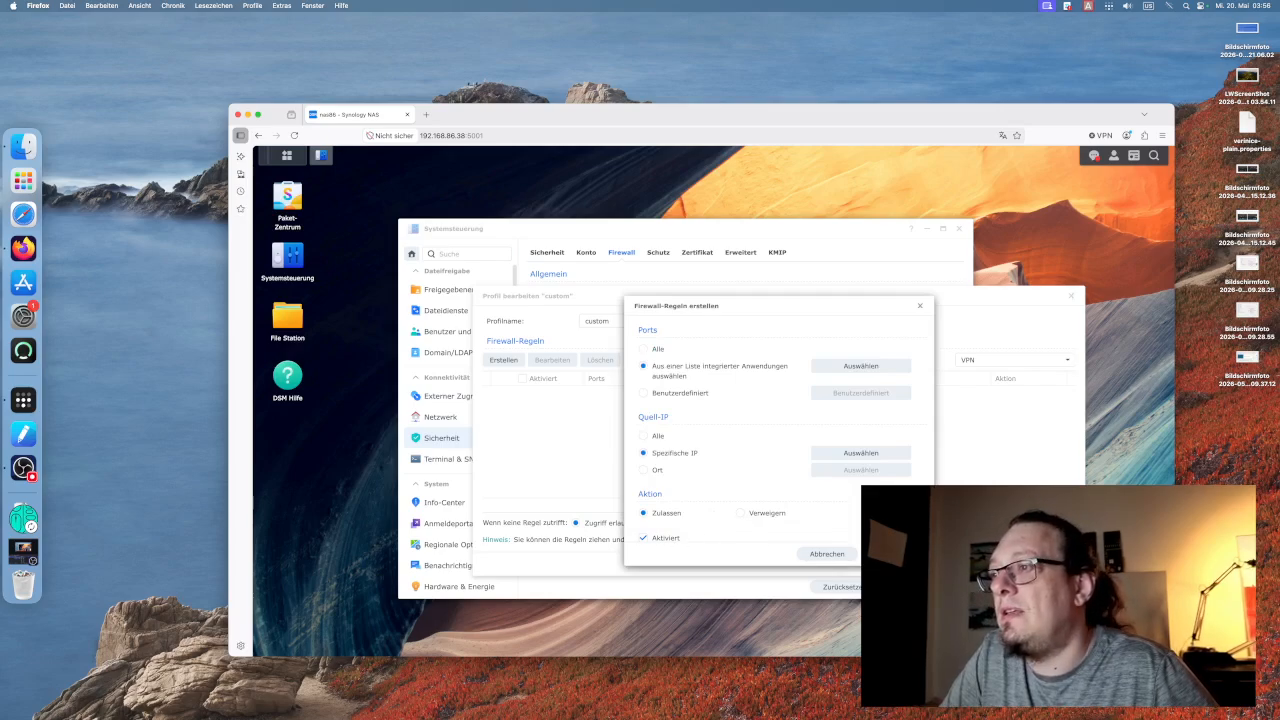
click(880, 553)
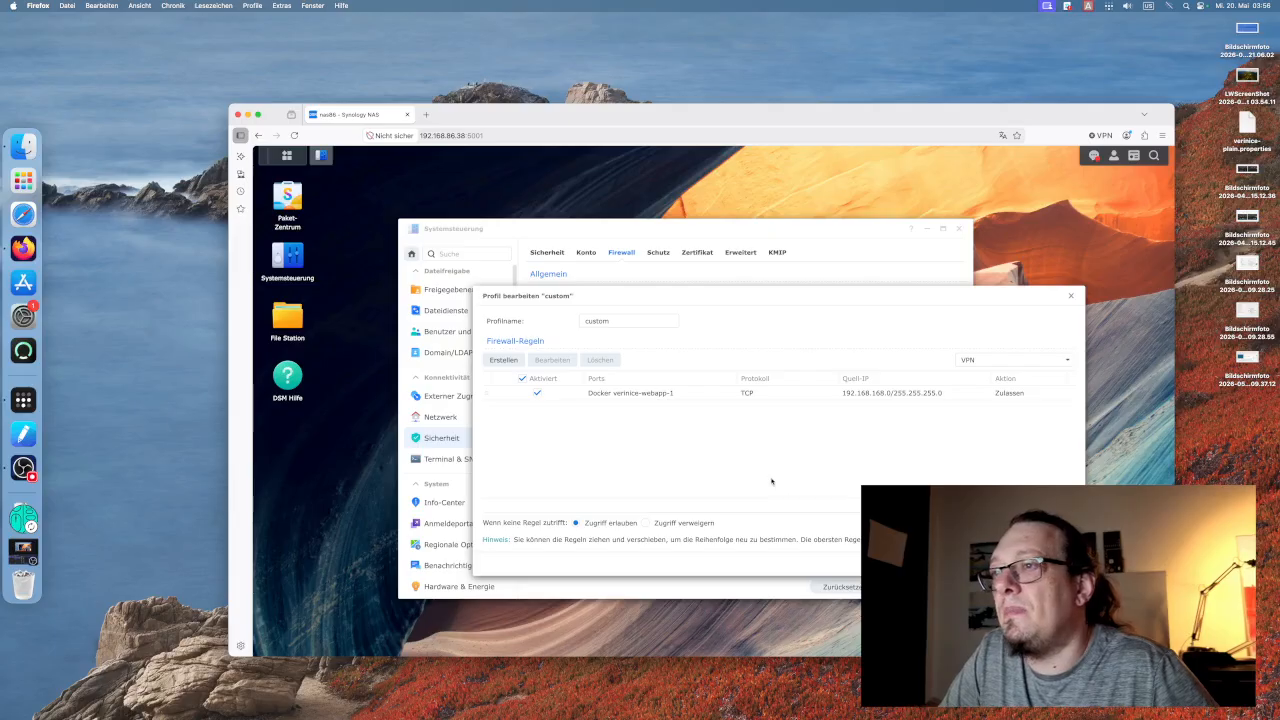
Compare the custom profile's firewall rules for all interfaces with those for the VPN interface.
click(1009, 363)
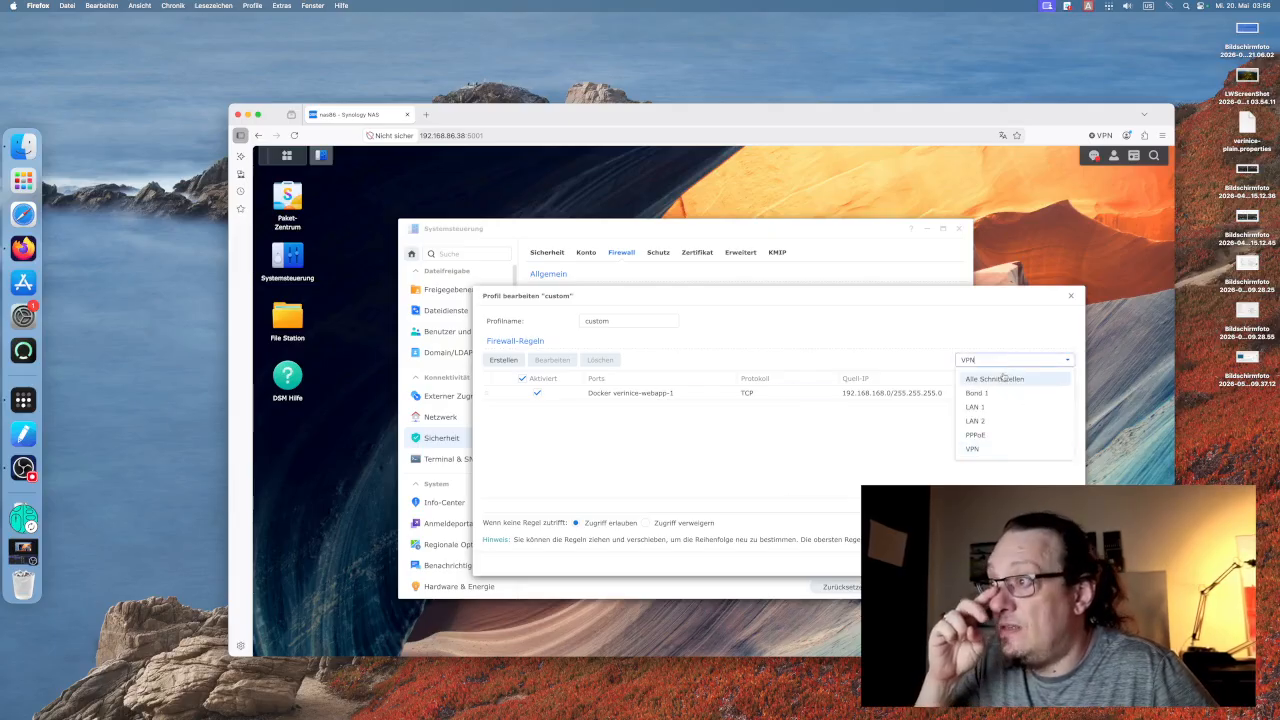
click(995, 379)
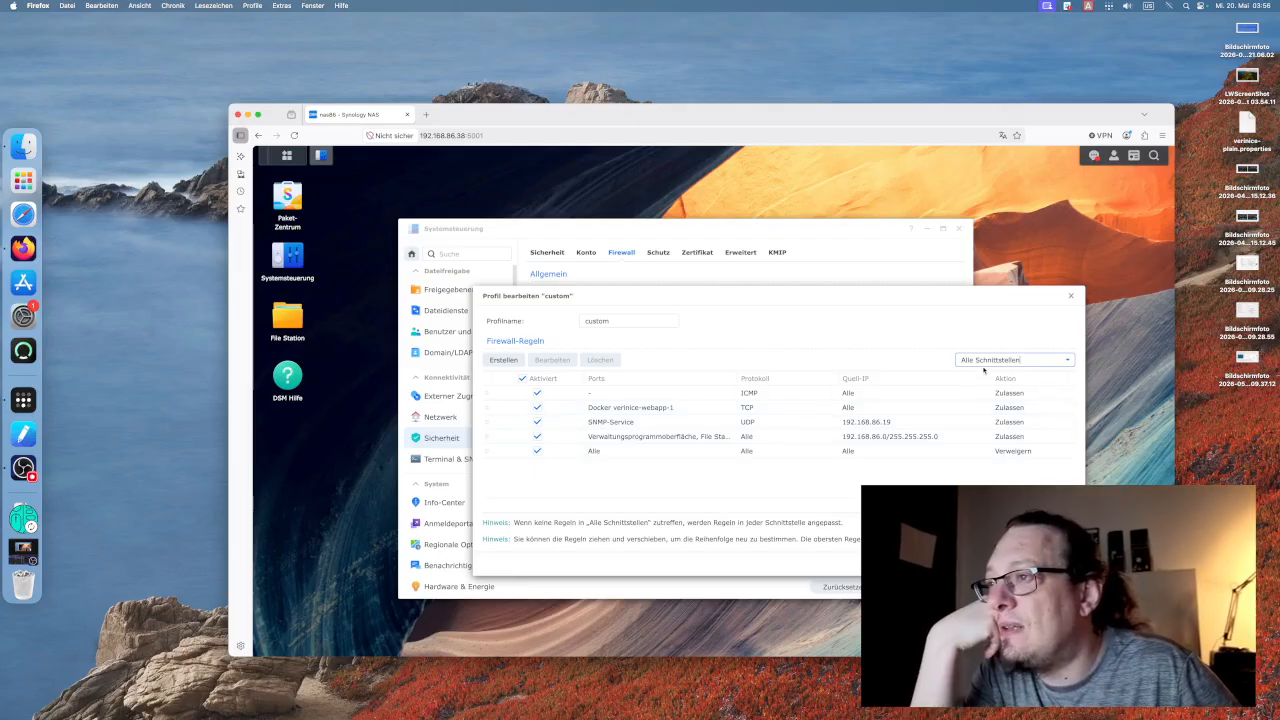
click(995, 362)
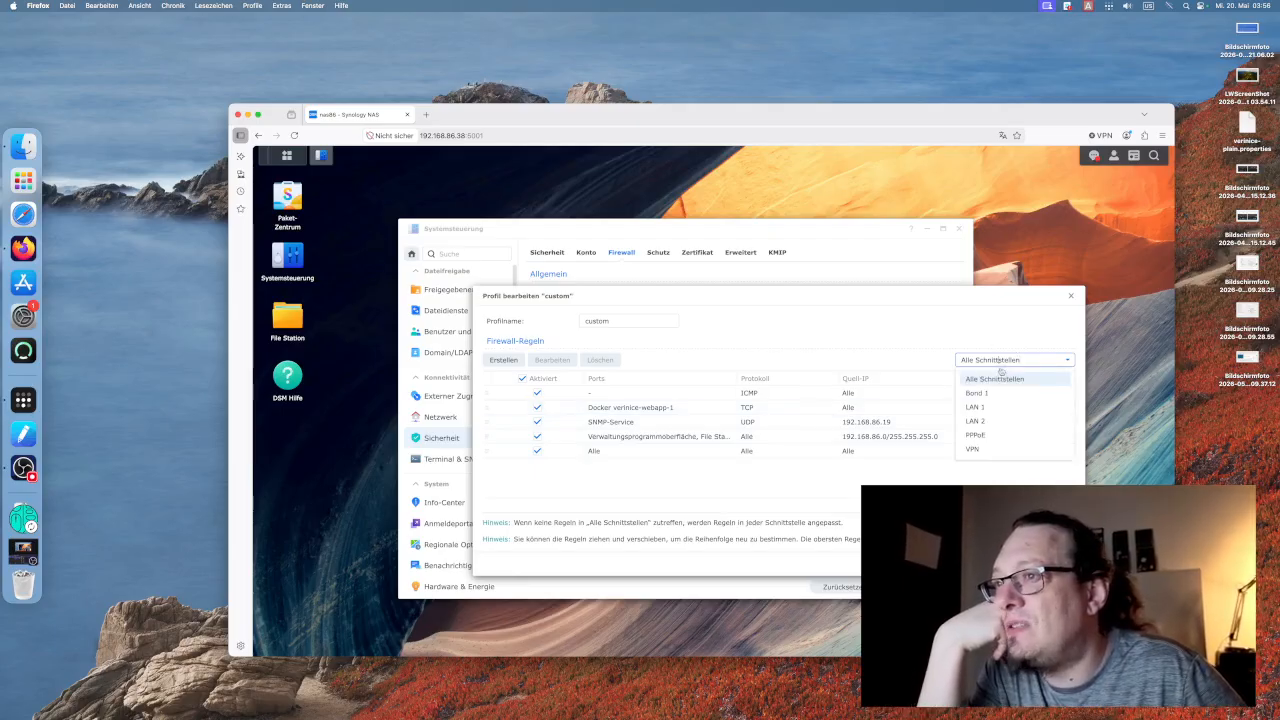
click(984, 450)
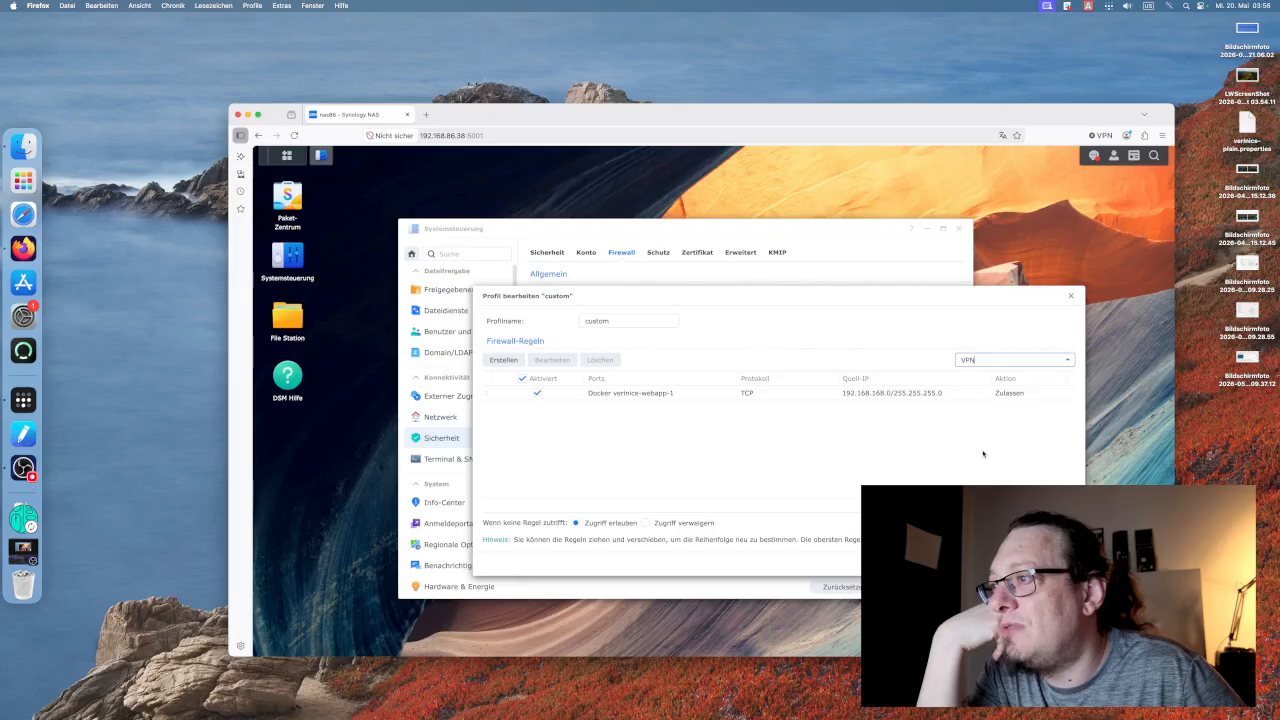
click(1001, 364)
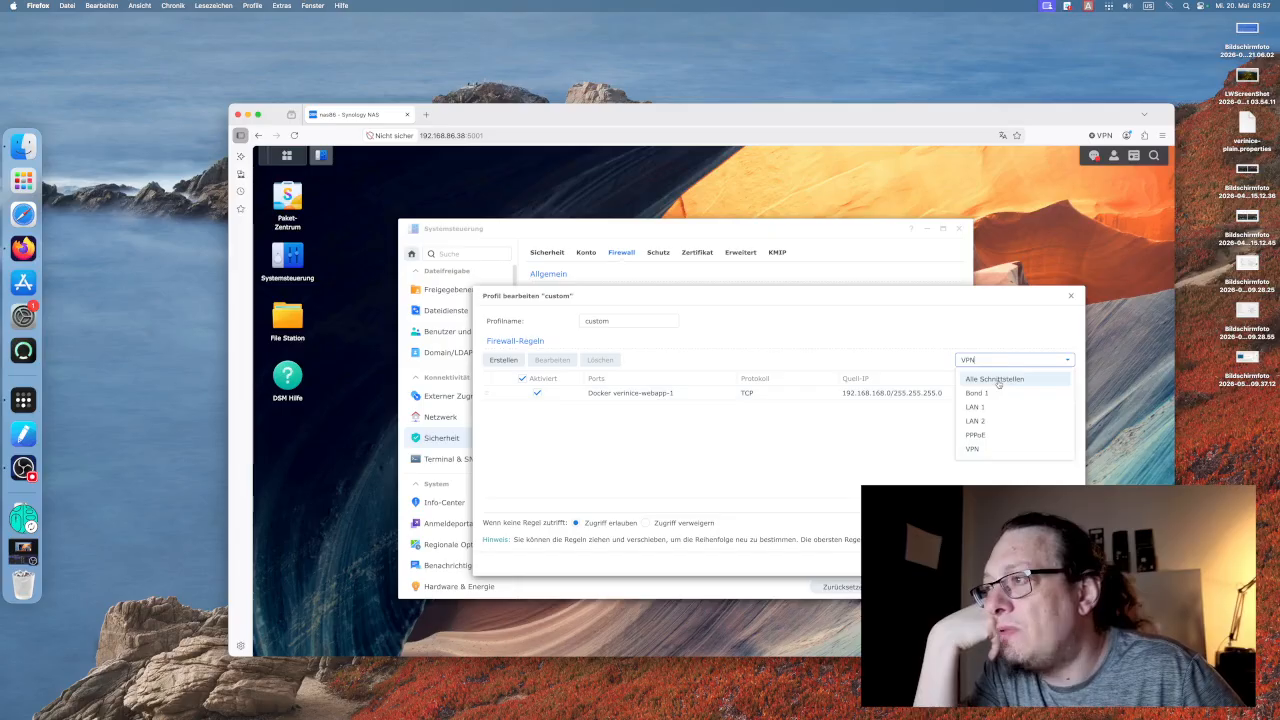
click(997, 381)
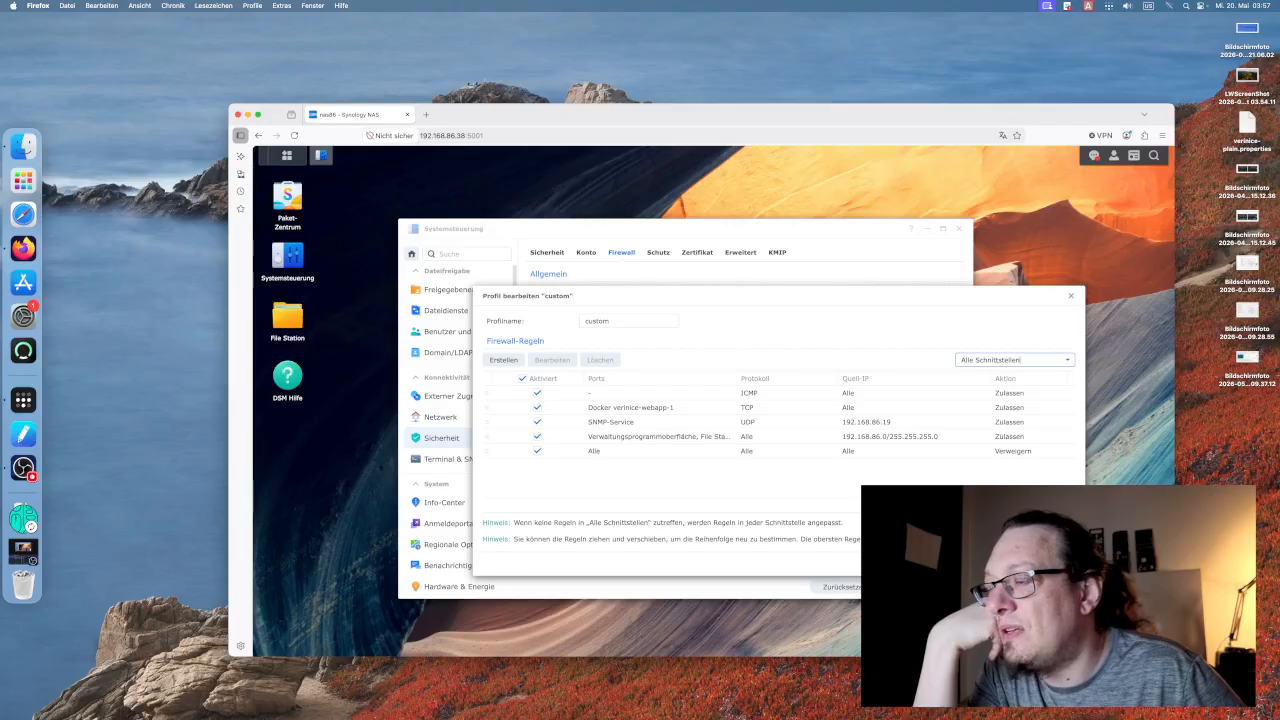
Save the custom firewall profile and check the available firewall profiles while keeping custom selected.
click(1050, 563)
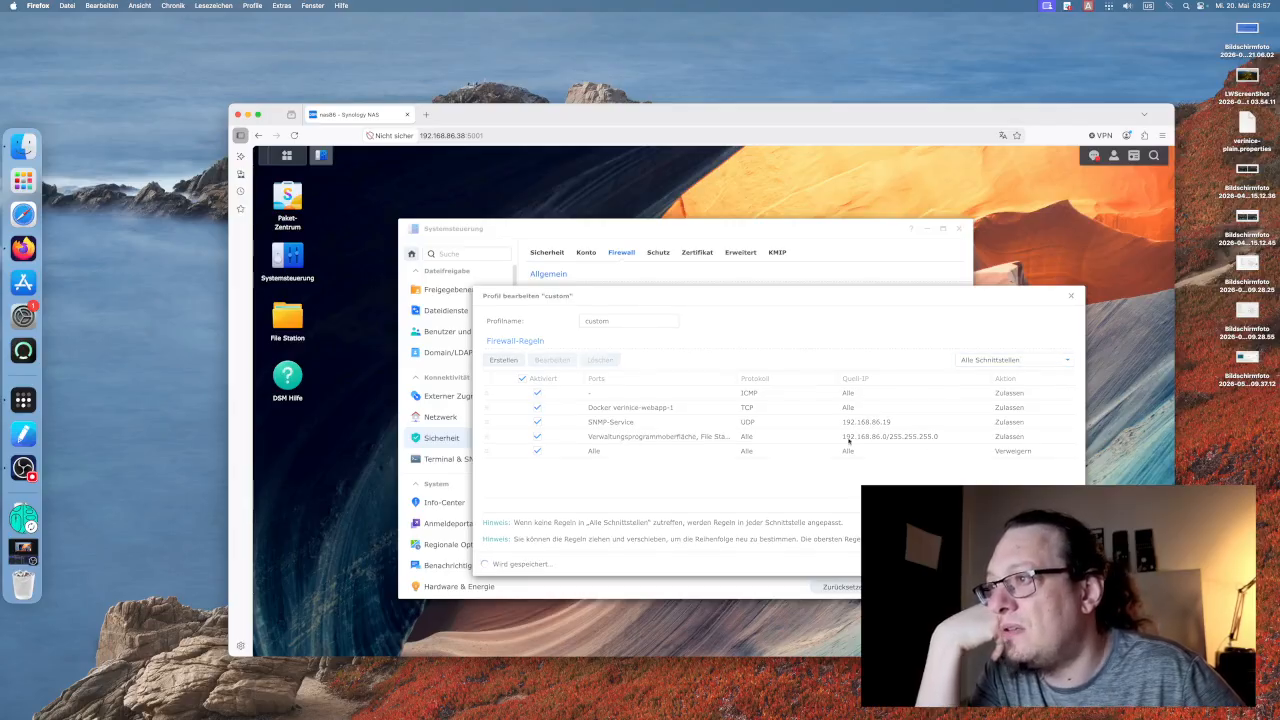
click(740, 426)
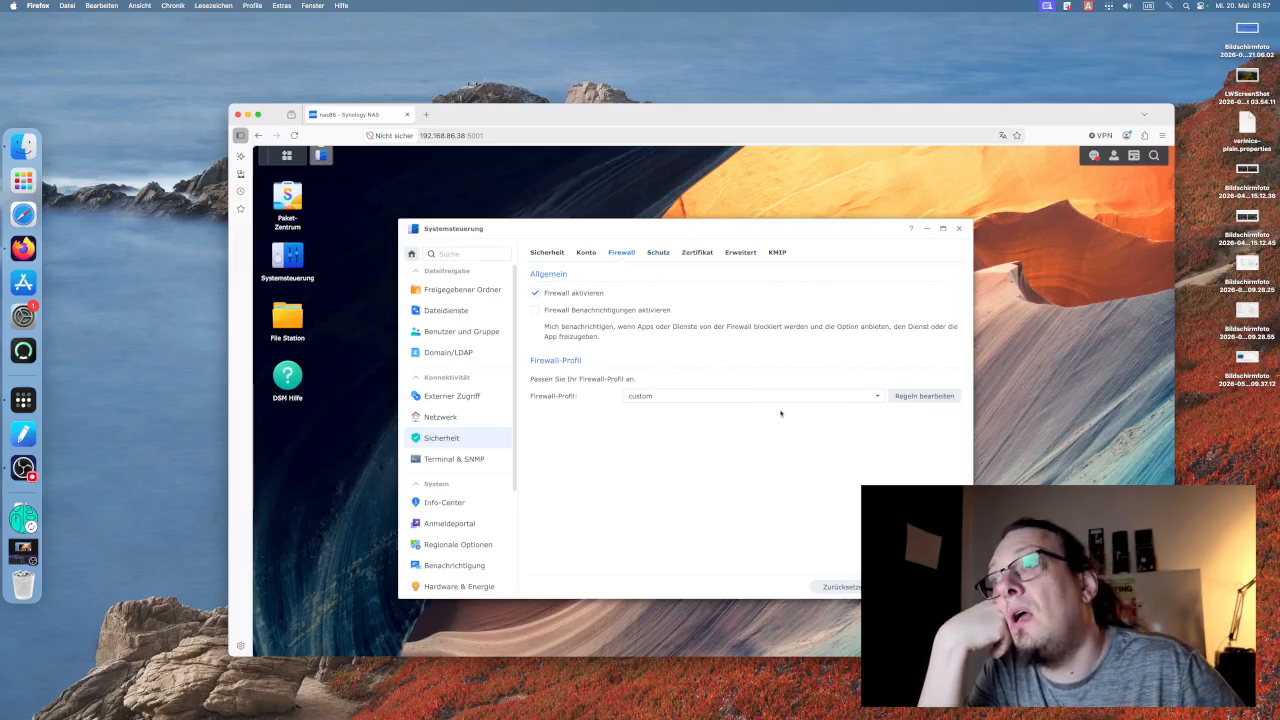
click(743, 399)
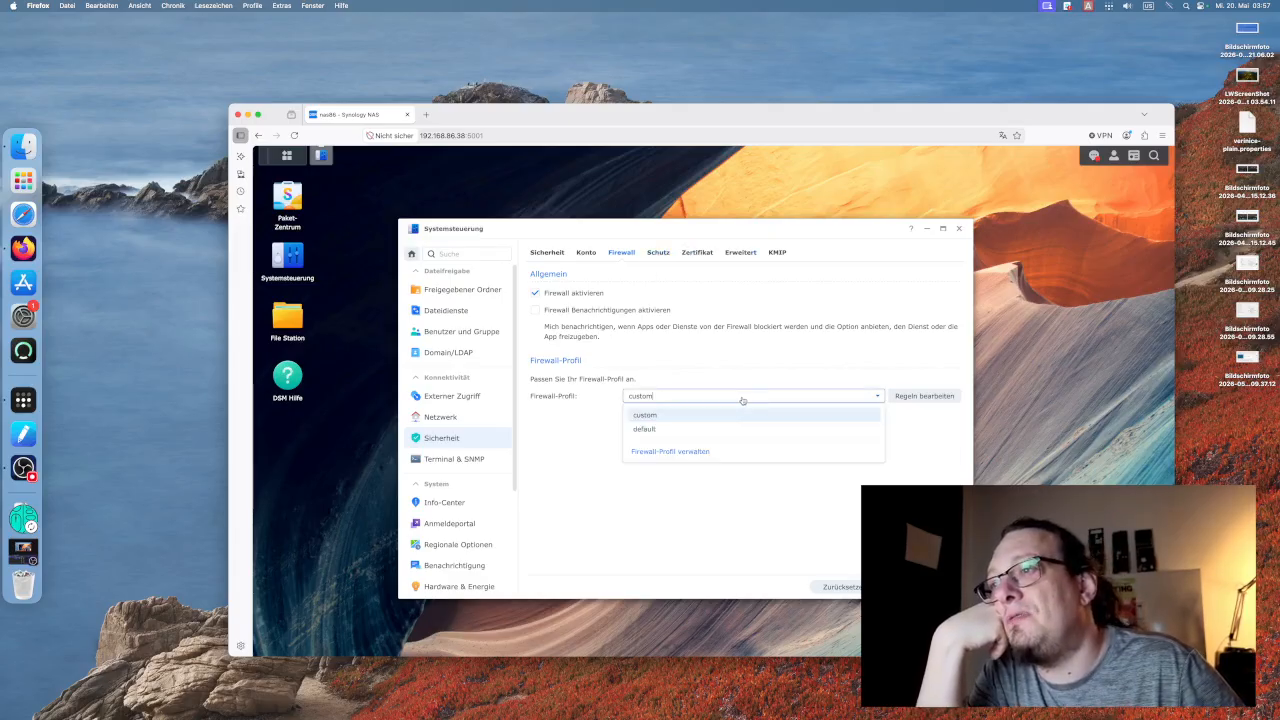
click(743, 400)
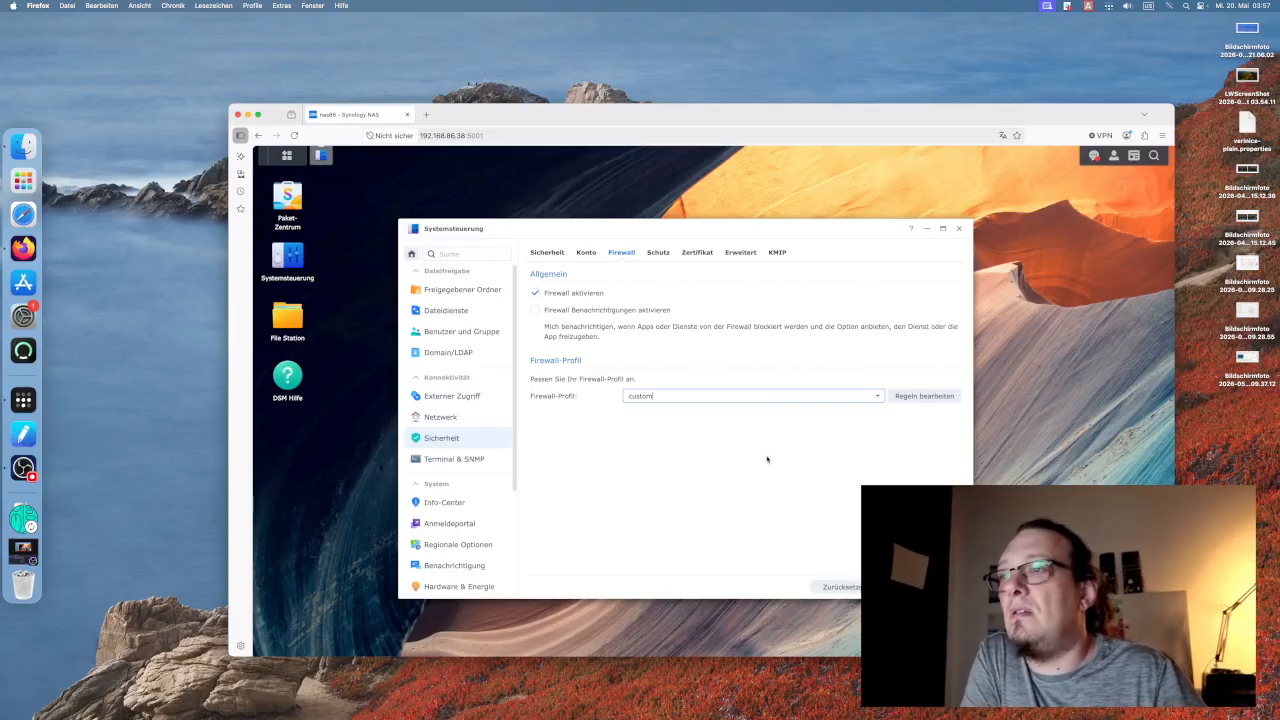
Review the automatic blocking settings and compare them with the account protection limits for untrusted and trusted clients.
click(658, 252)
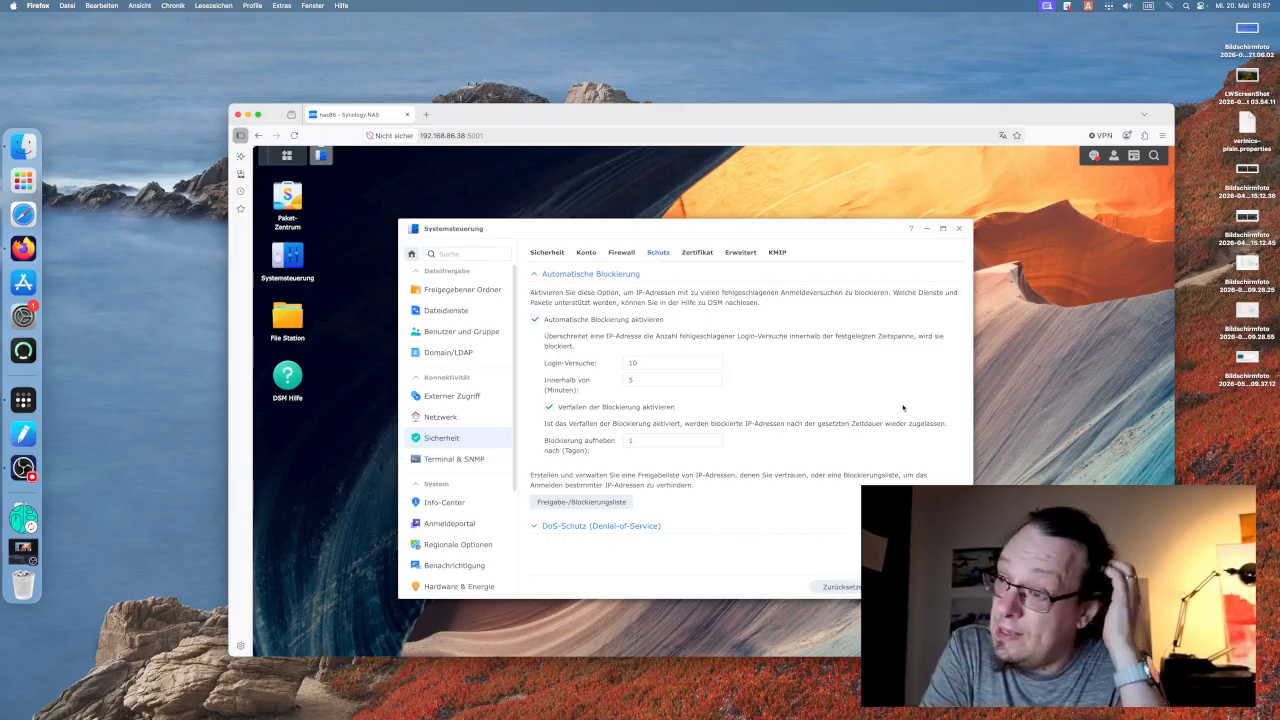
click(666, 363)
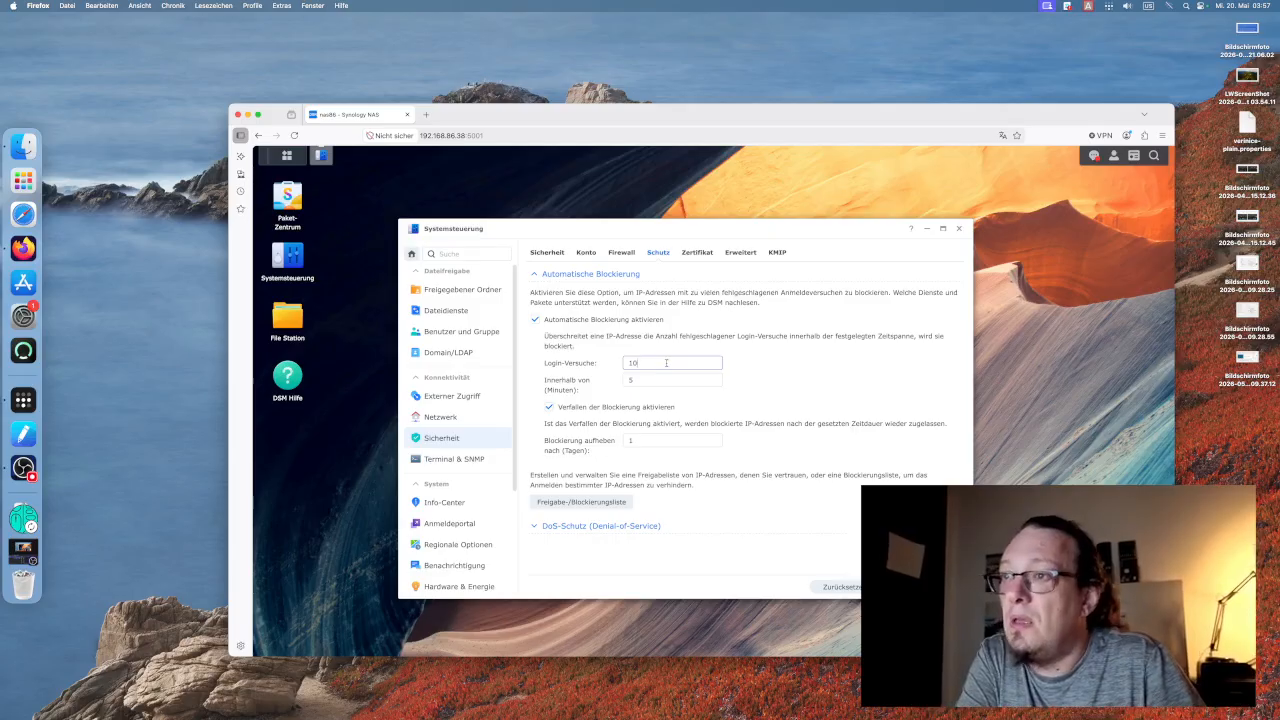
click(586, 252)
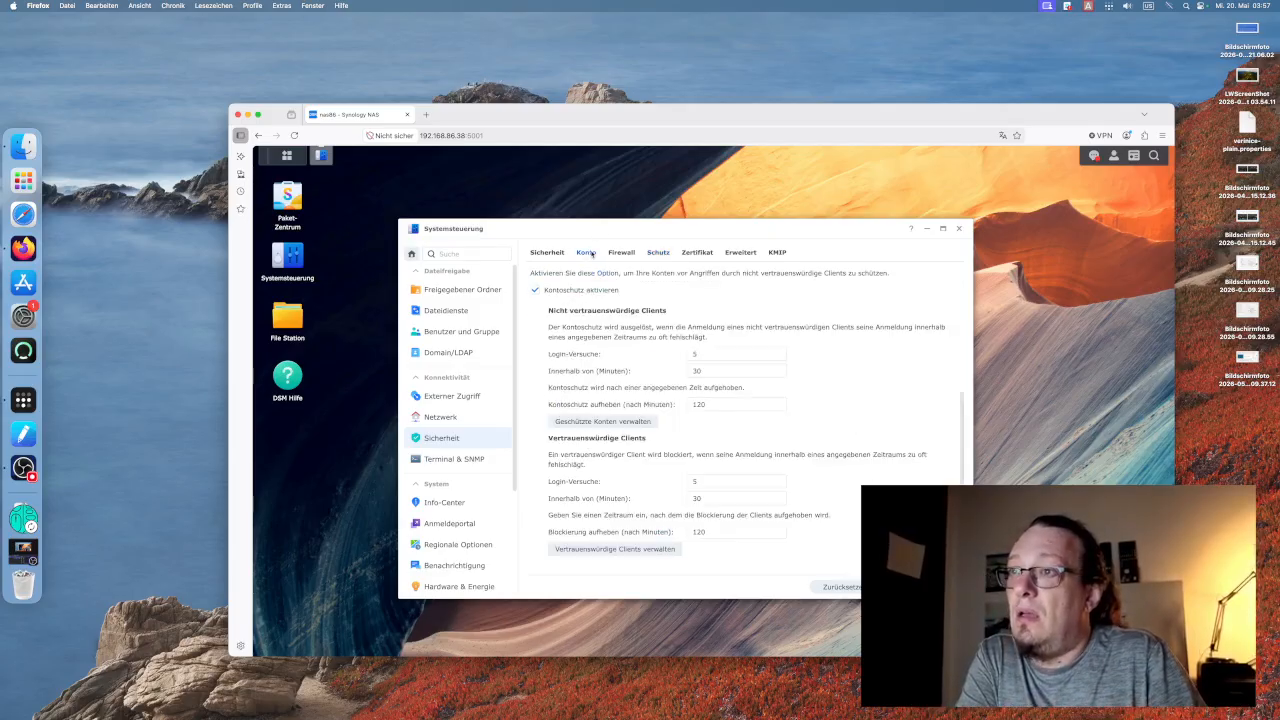
scroll(663, 371, up, 1)
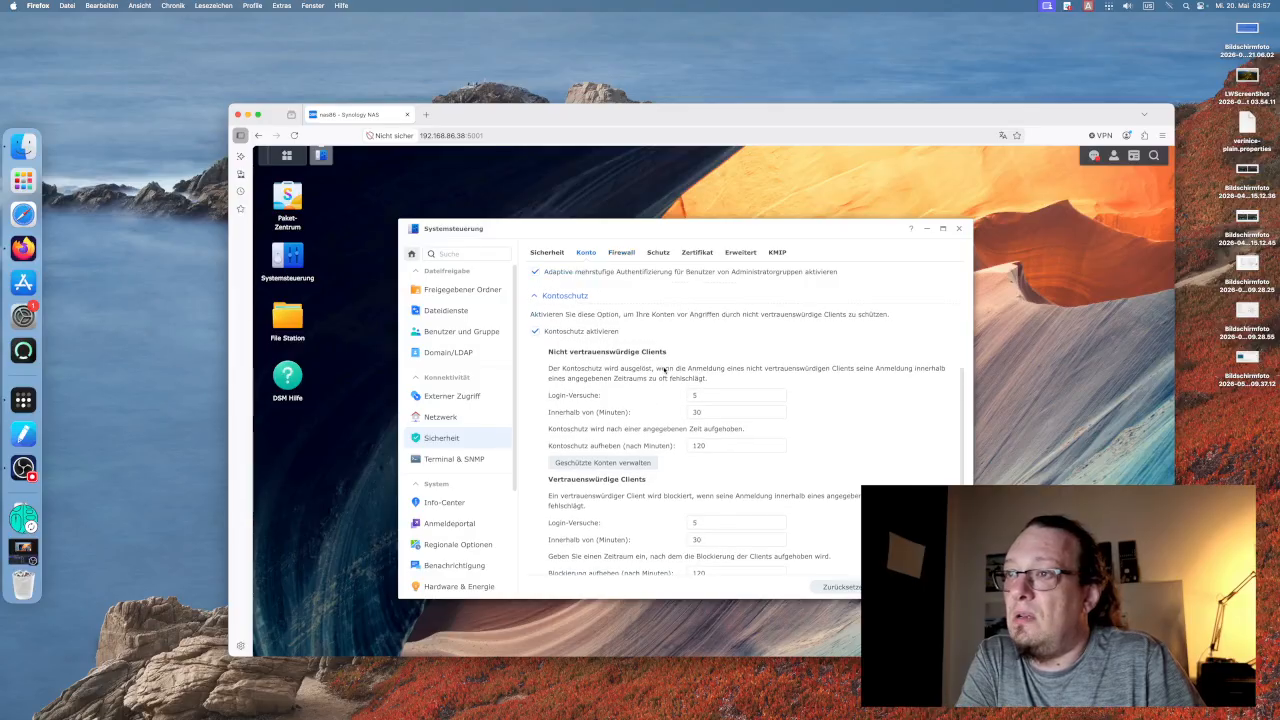
scroll(663, 371, down, 1)
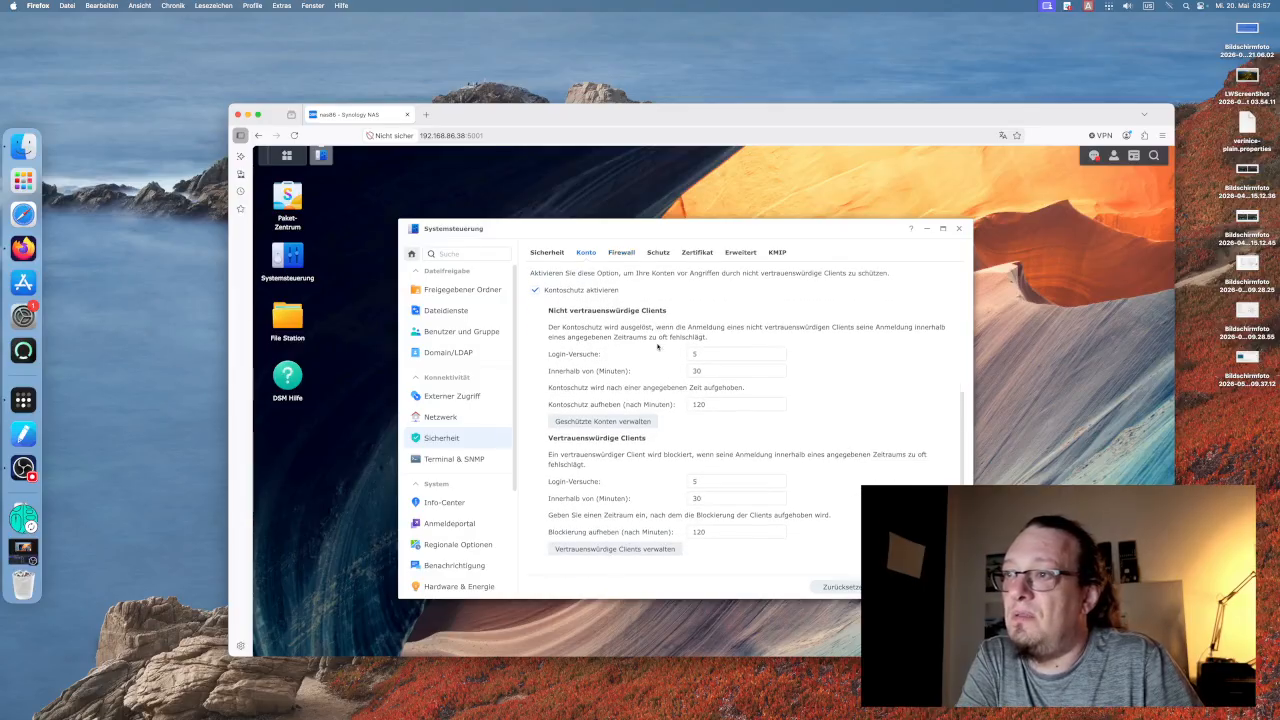
scroll(664, 330, up, 3)
Set automatic blocking to 5 login attempts within 10 minutes.
click(660, 252)
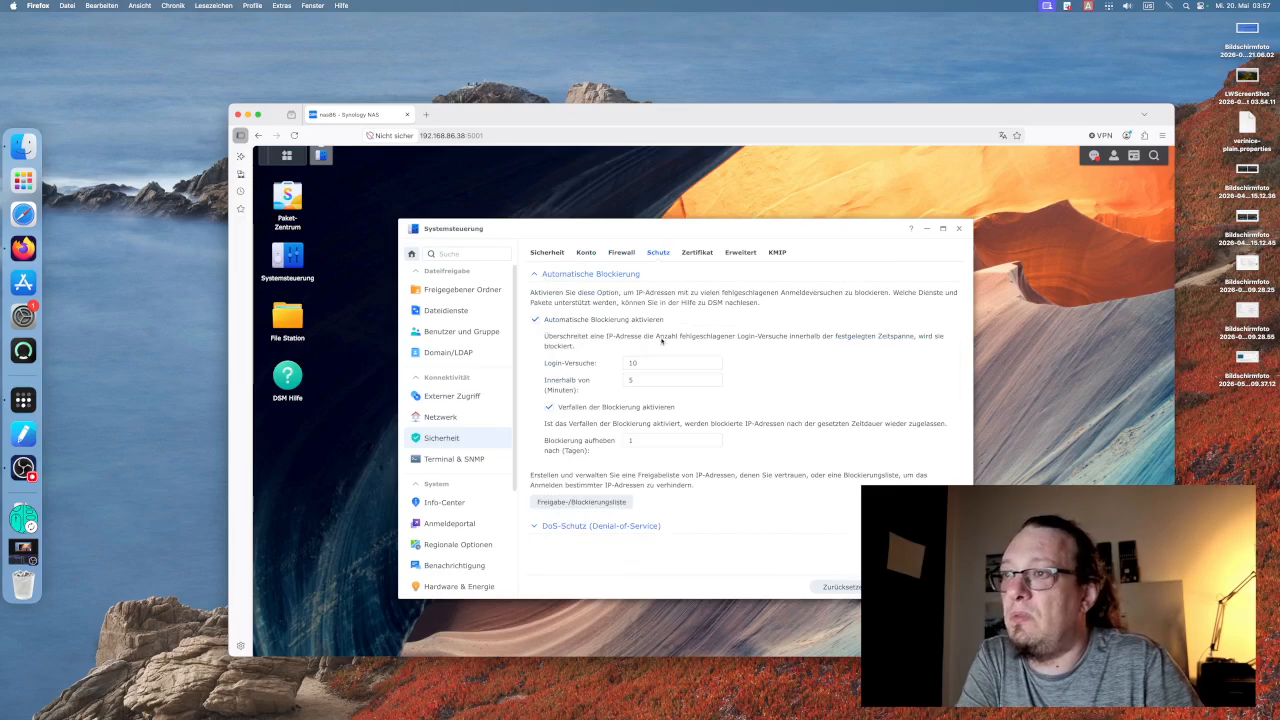
click(646, 379)
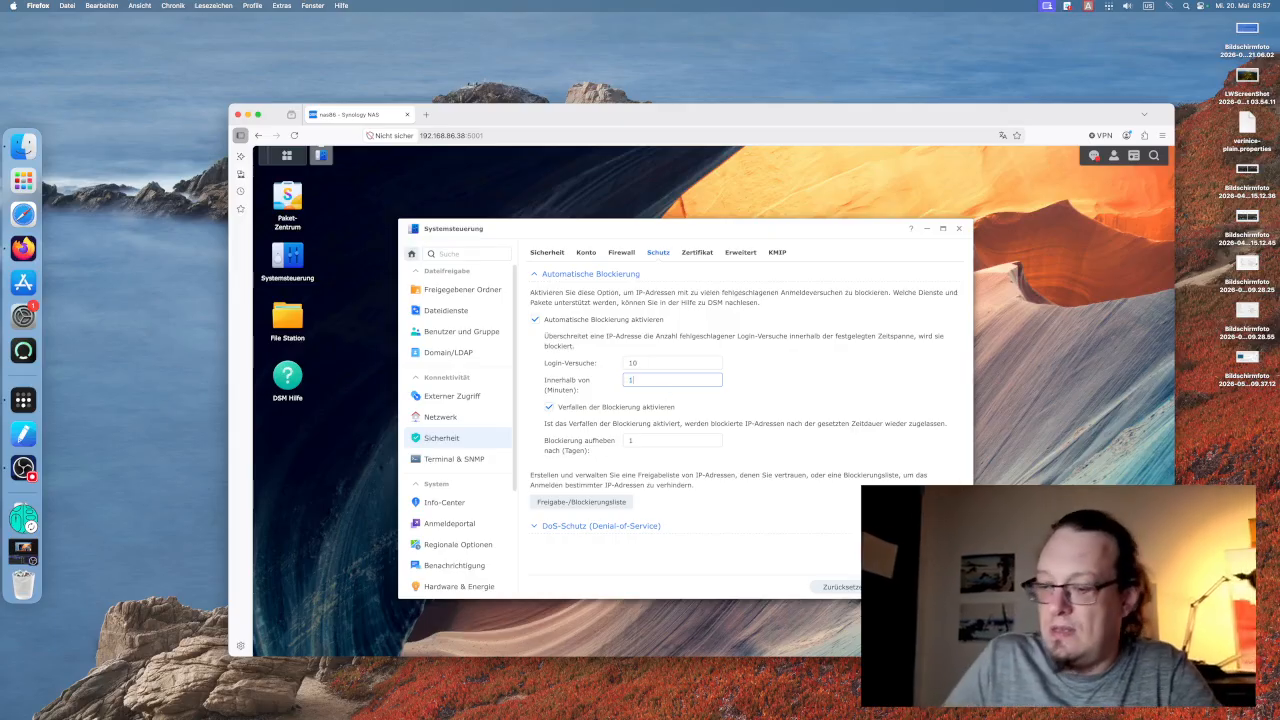
text(10)
click(671, 362)
text(5)
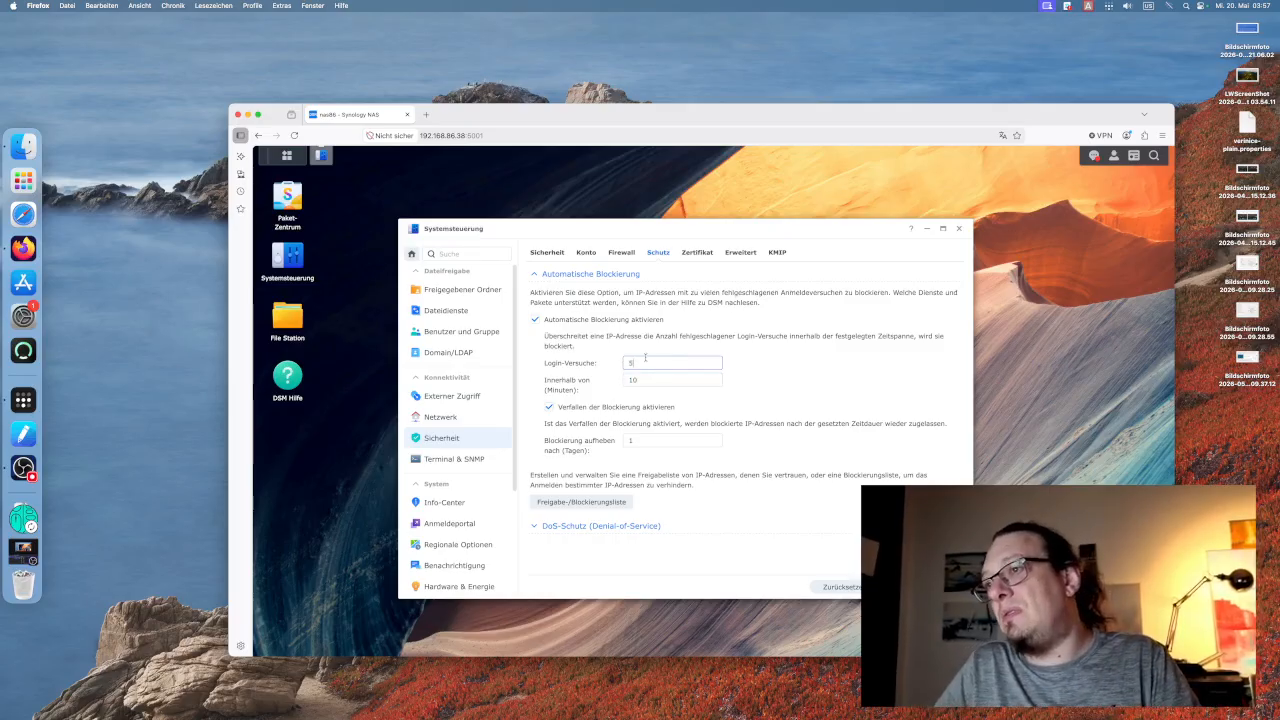
Set automatic blocking to 10 login attempts within 30 minutes and check the IP allow and block list.
key(BackSpace)
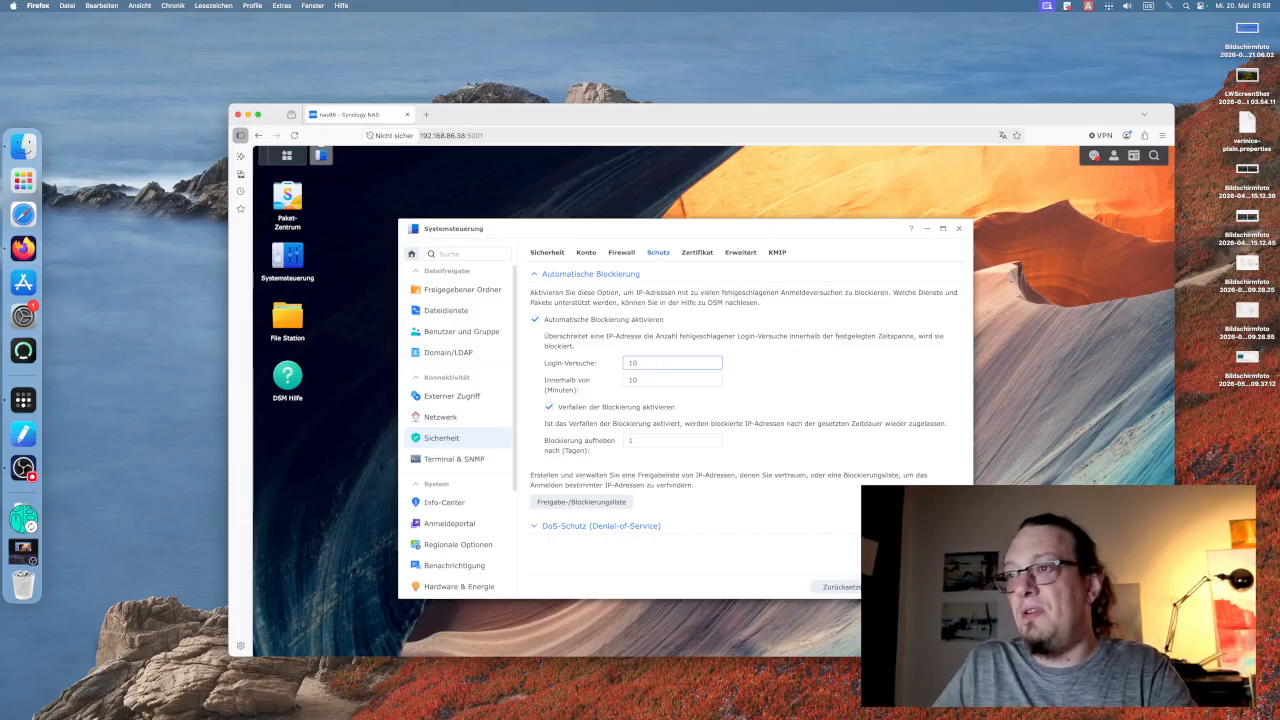
key(Tab)
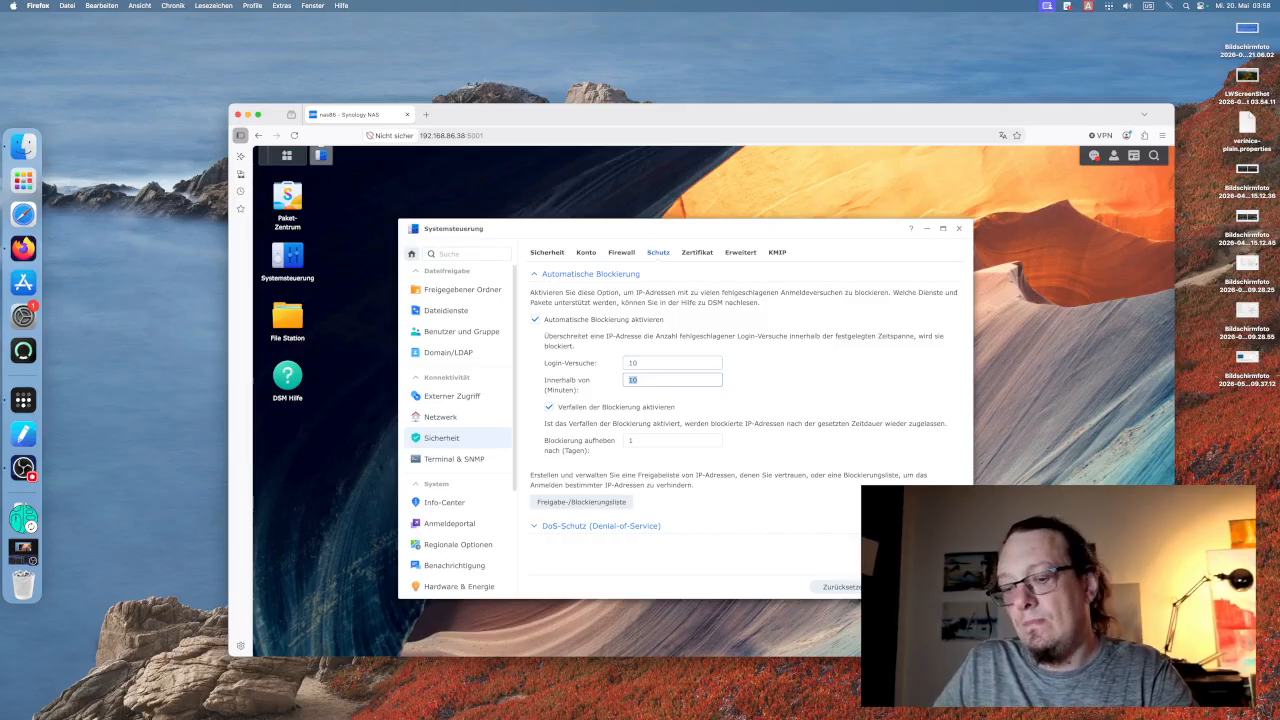
key(BackSpace)
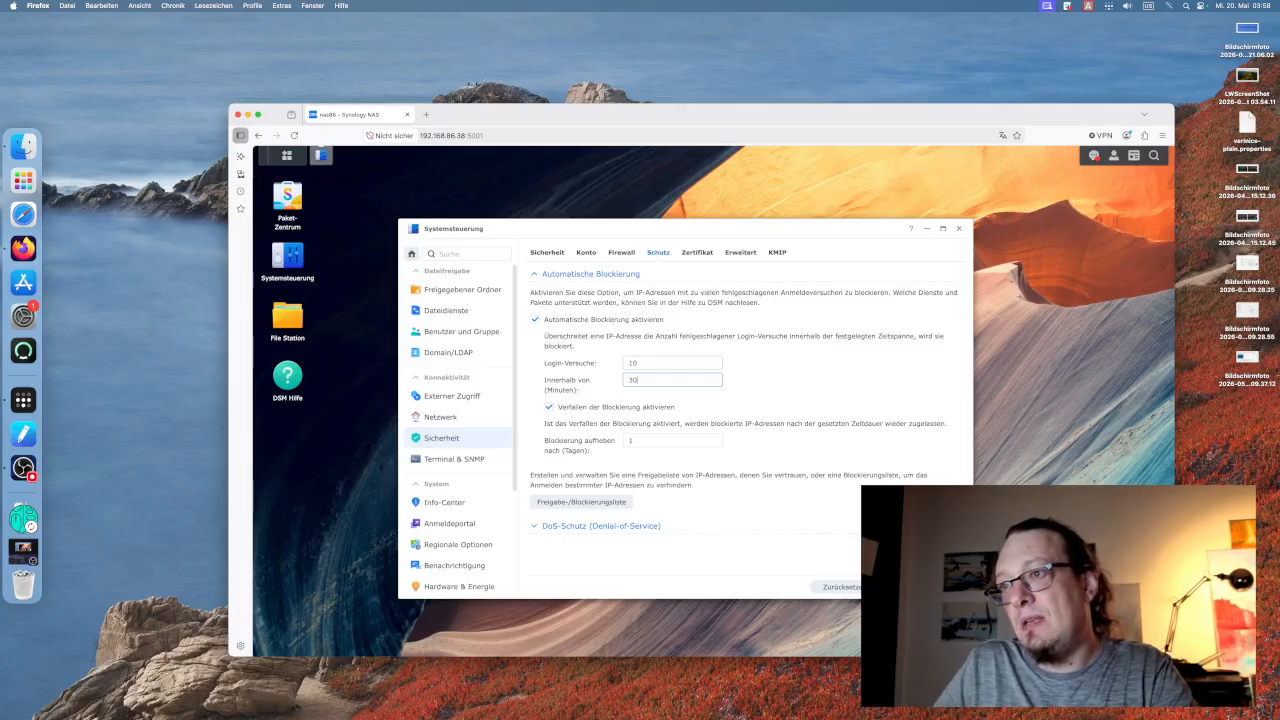
click(609, 502)
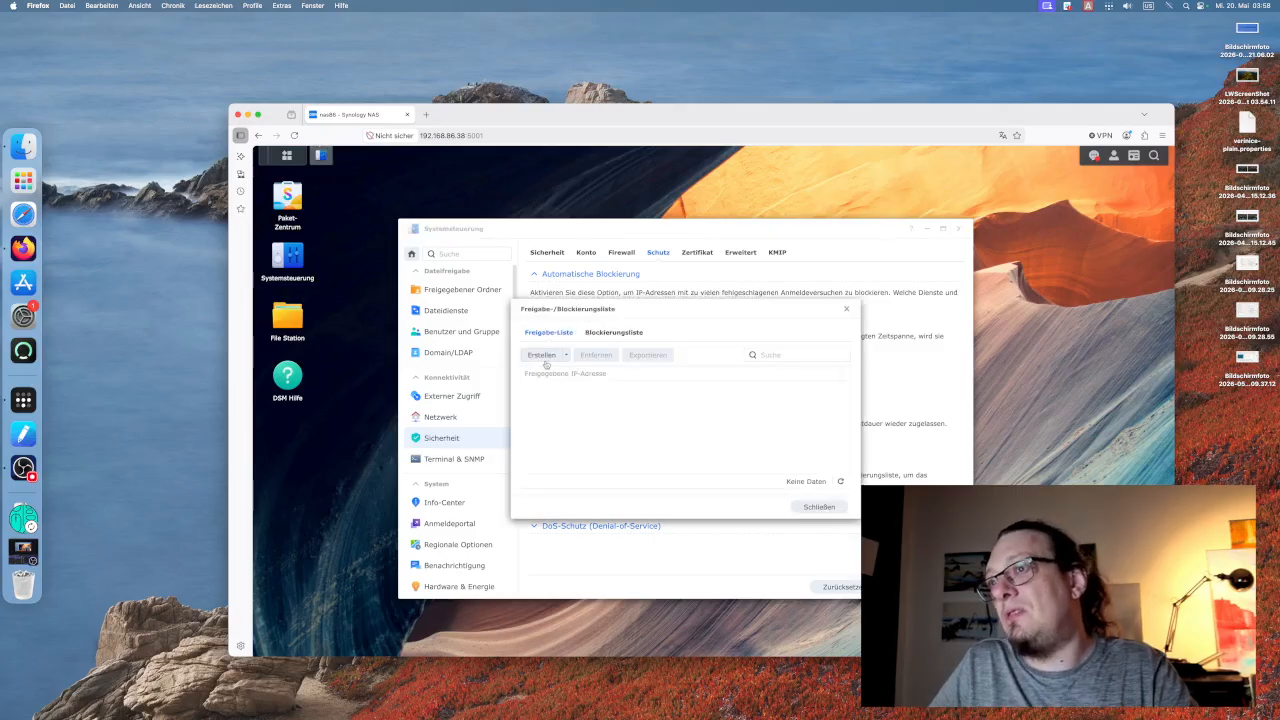
click(800, 508)
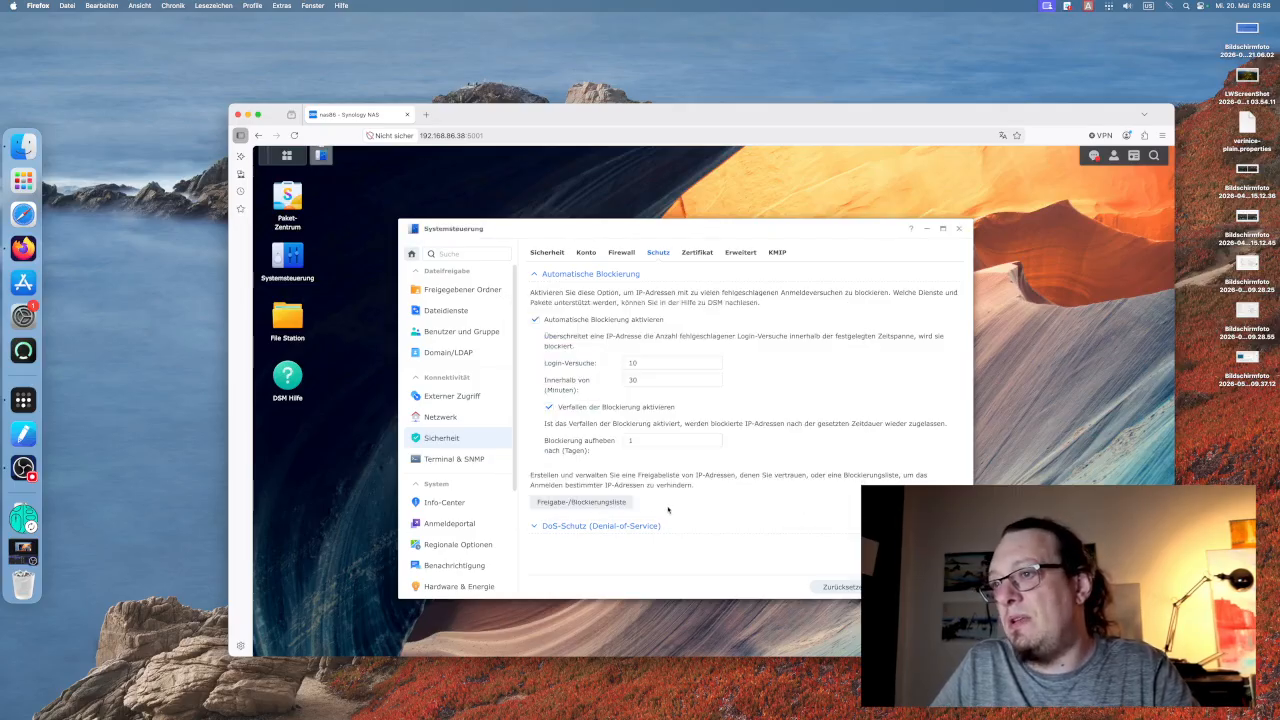
Enable DoS protection for the Bond 1 network interface and apply the protection settings.
click(614, 527)
scroll(651, 507, down, 1)
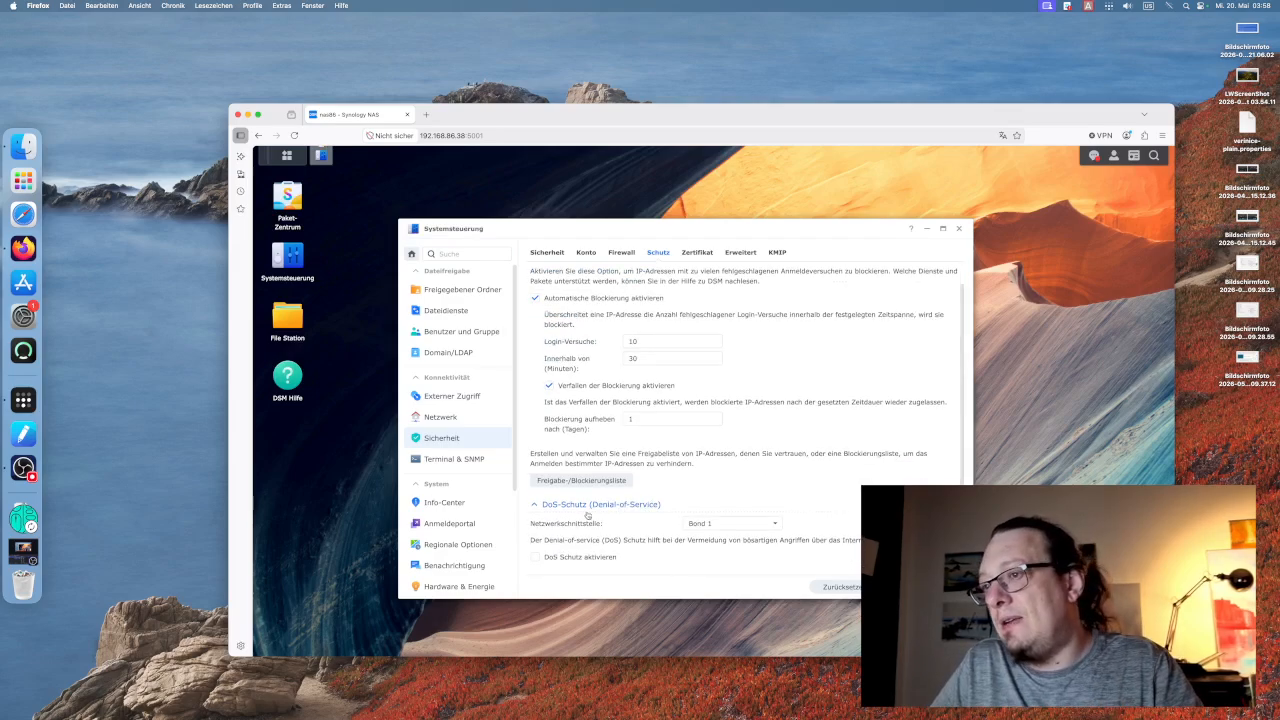
click(537, 557)
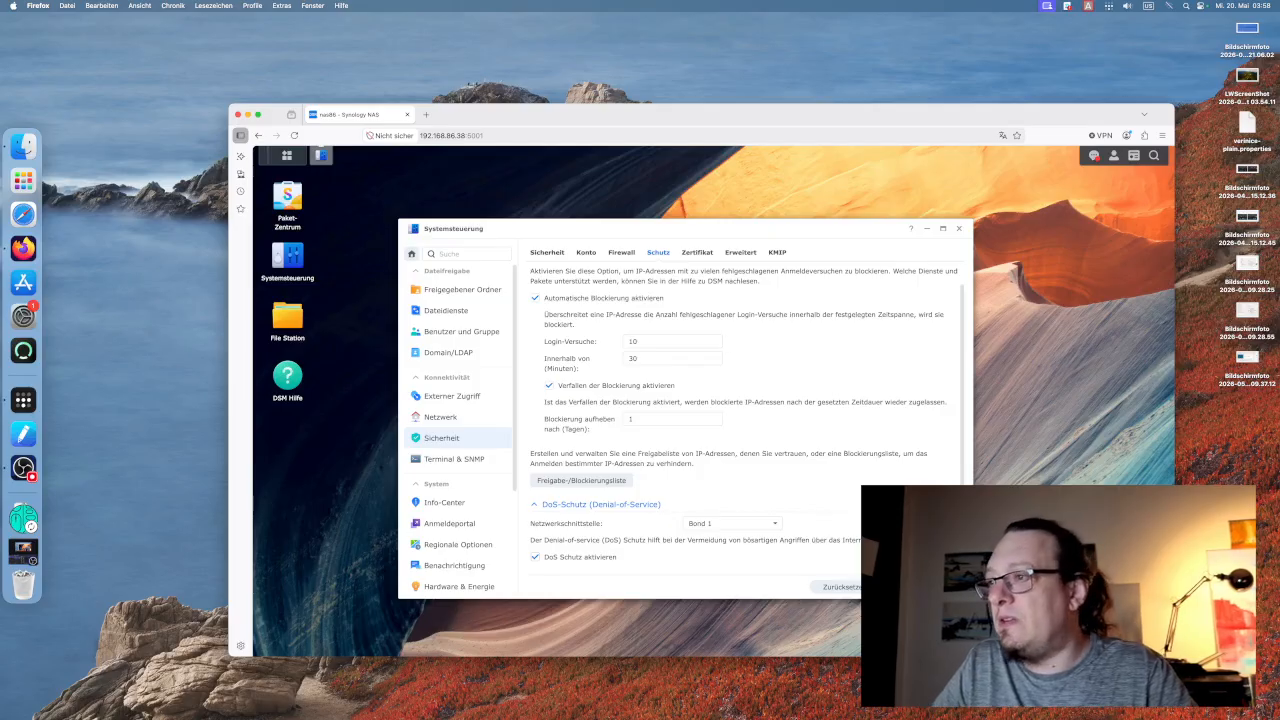
click(924, 587)
scroll(710, 385, up, 1)
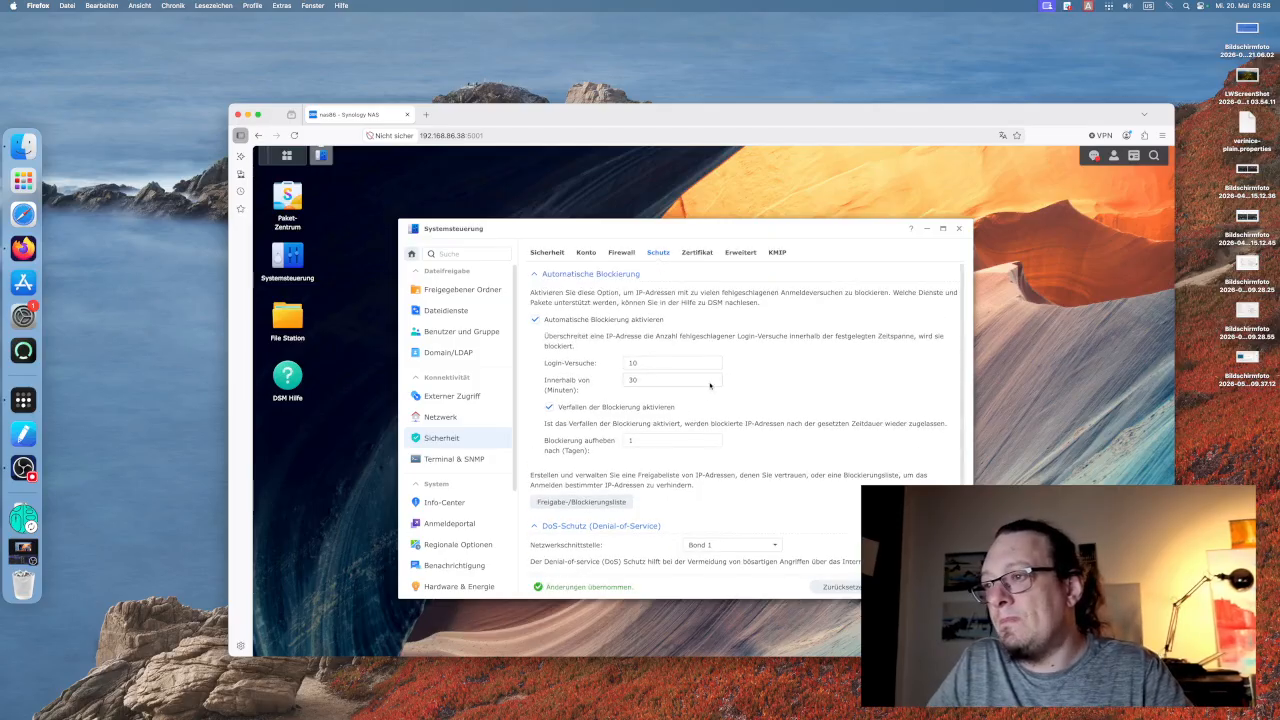
Review the certificates and advanced TLS/SSL profile options, and try the Spectre and Meltdown protection option before leaving it off.
click(695, 252)
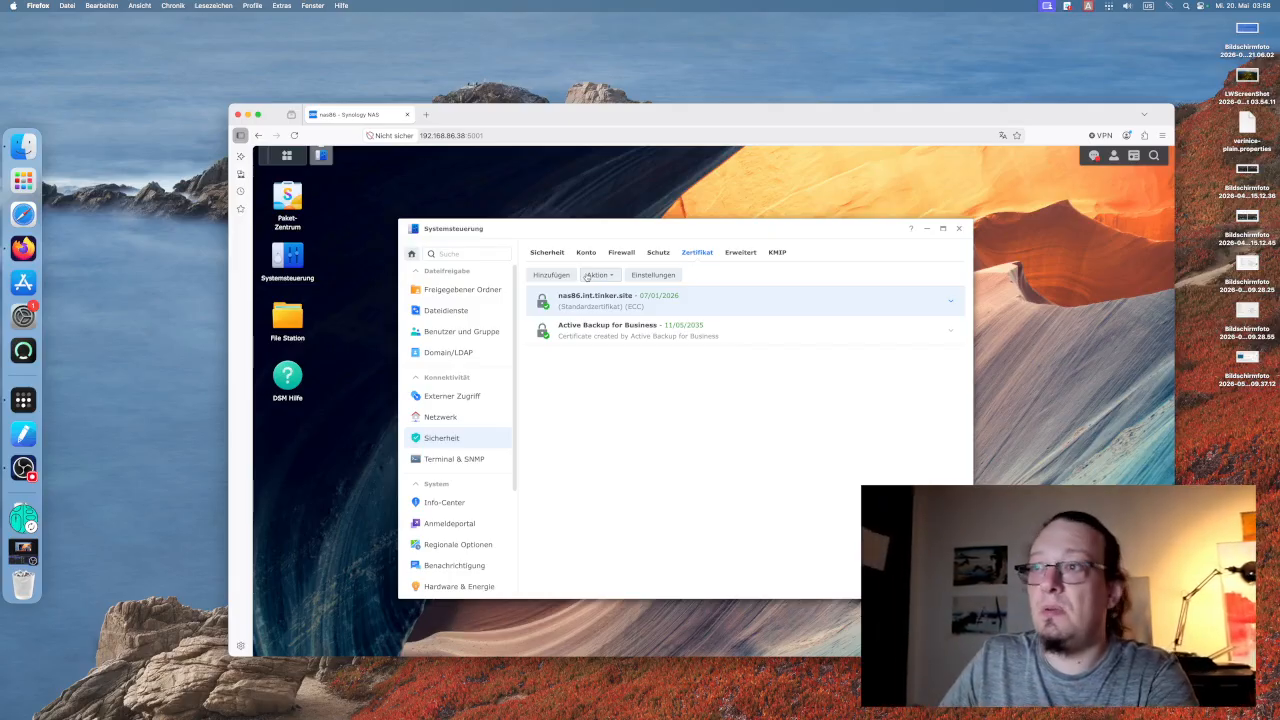
click(741, 253)
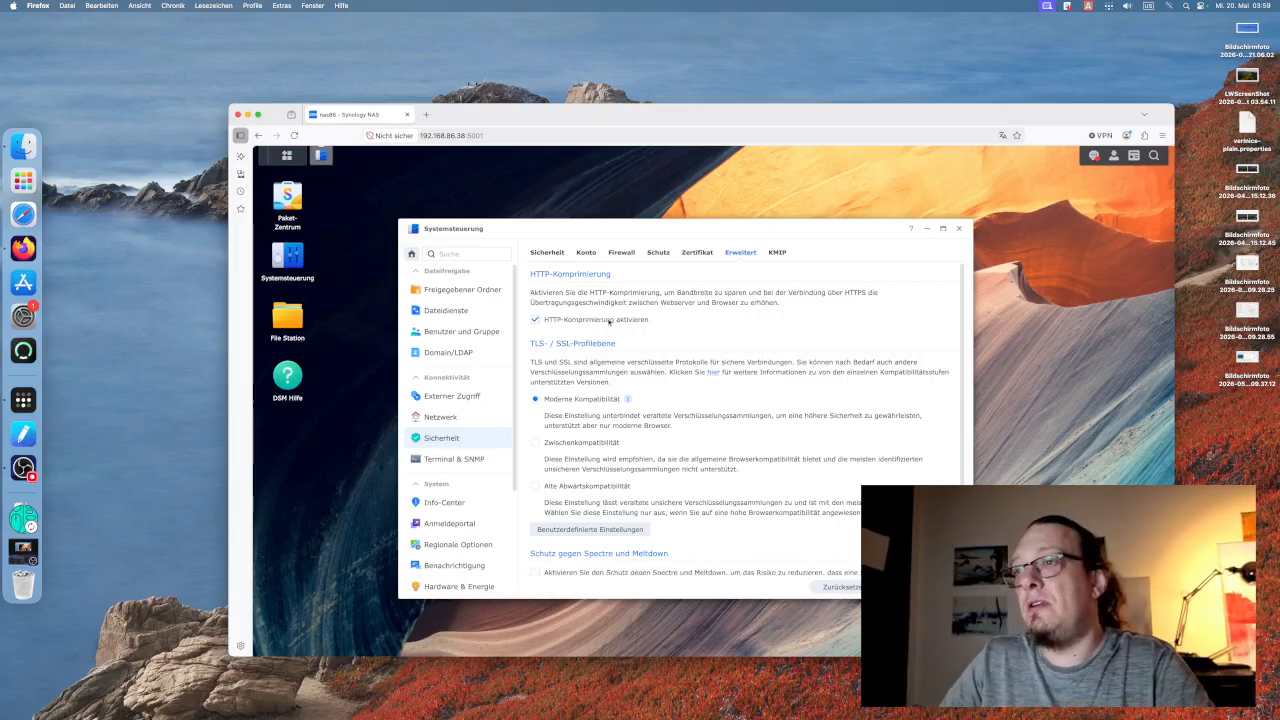
scroll(608, 338, down, 2)
scroll(610, 342, up, 2)
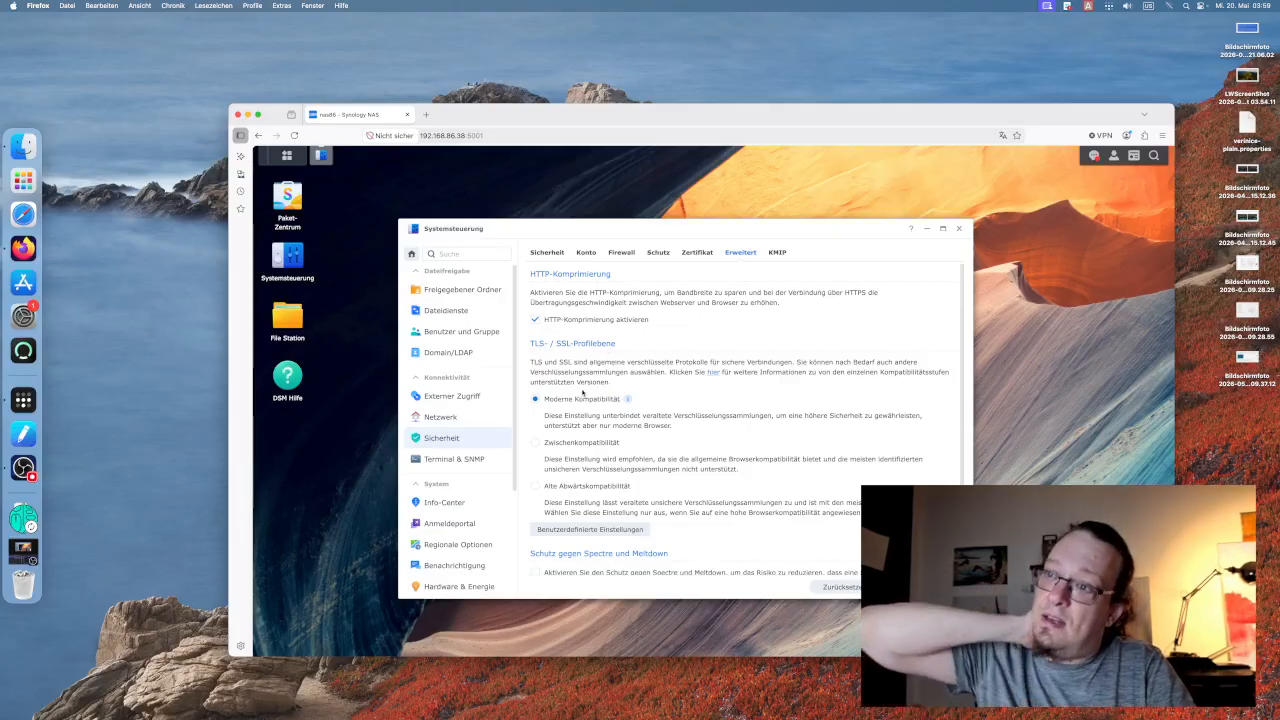
scroll(606, 388, down, 1)
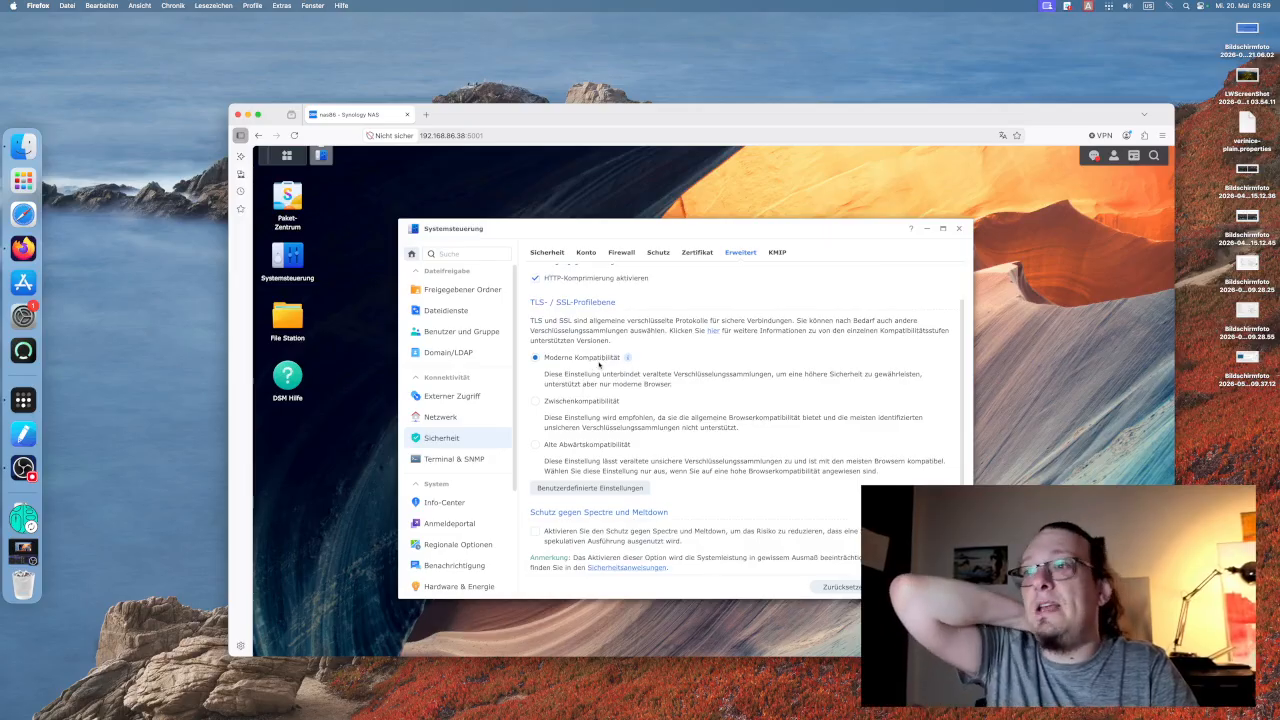
scroll(600, 364, down, 1)
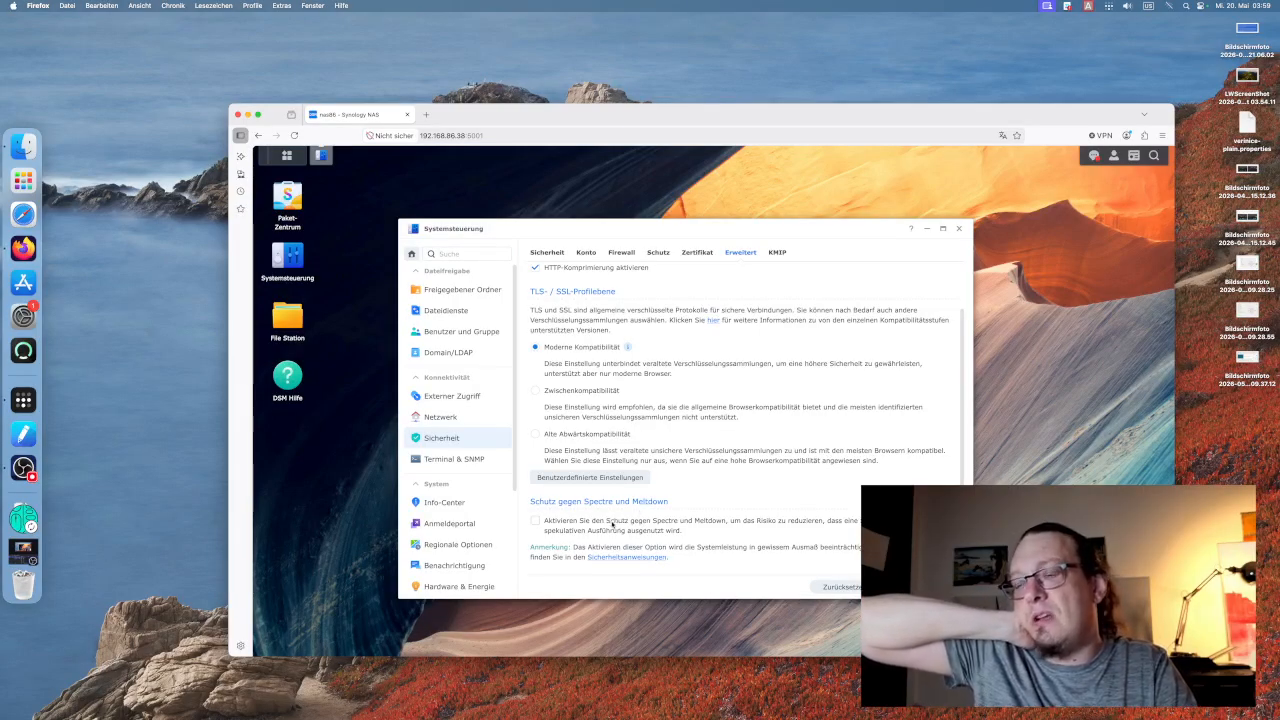
click(598, 527)
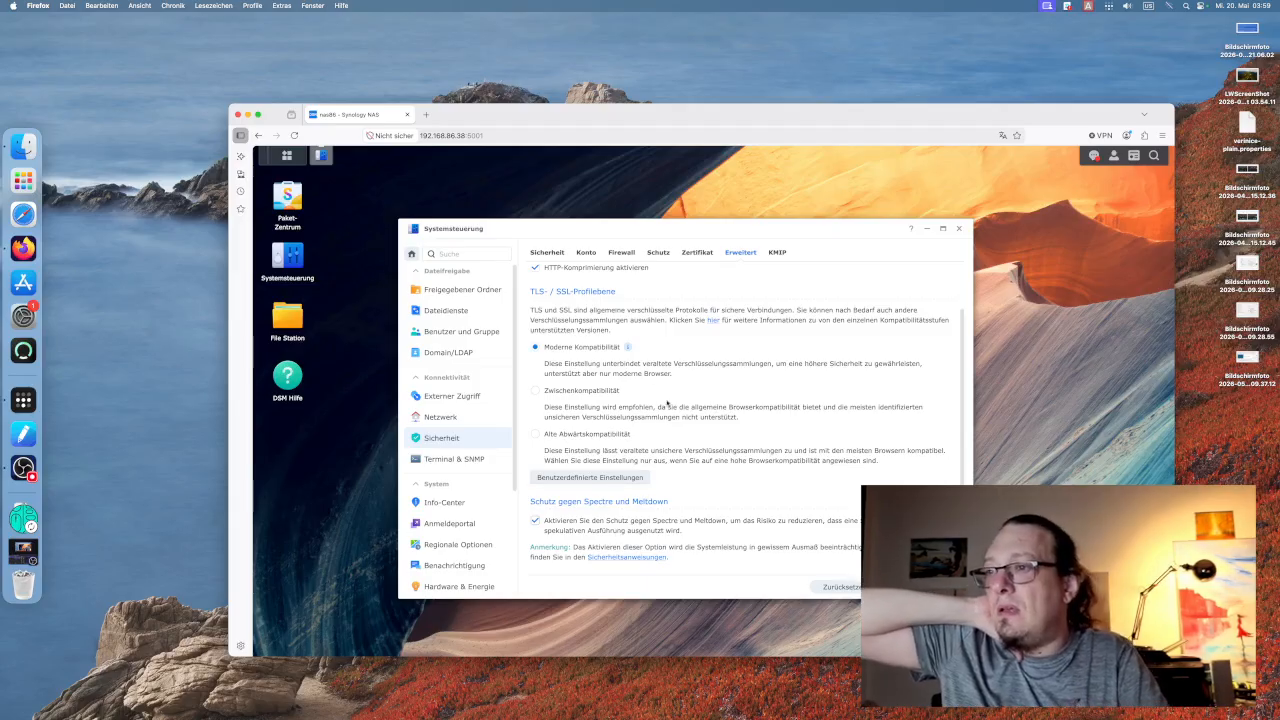
click(631, 525)
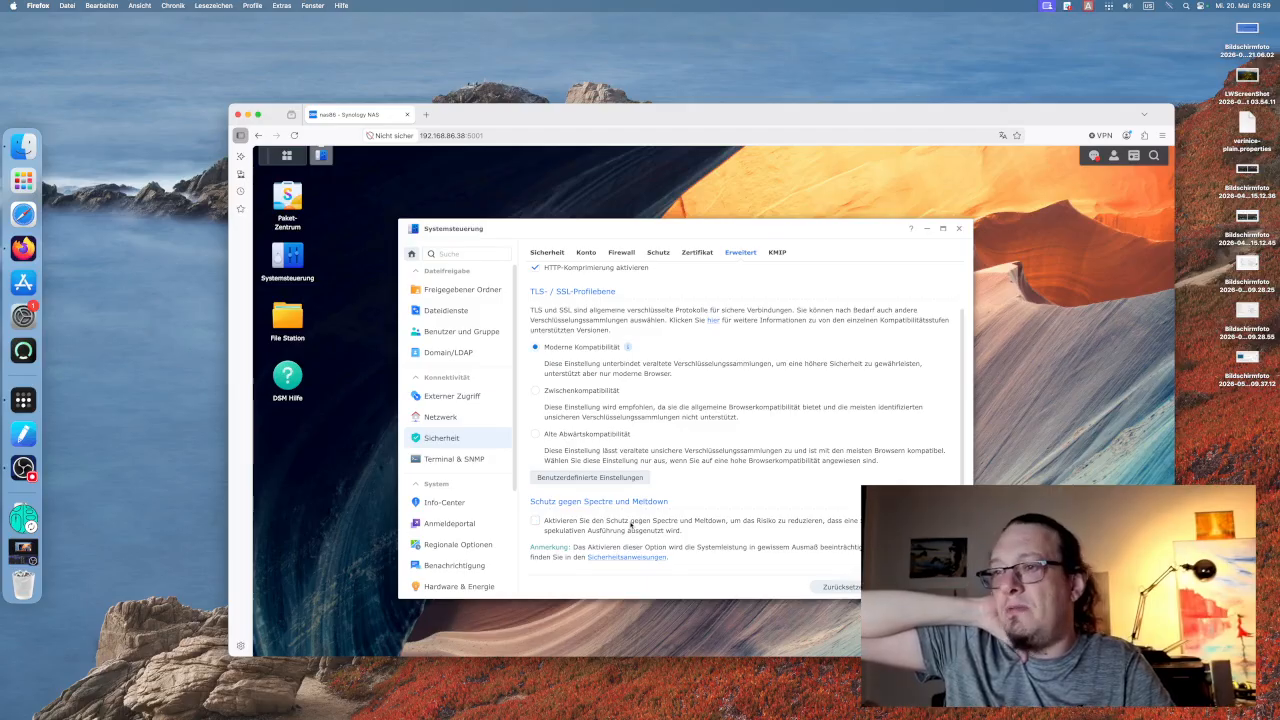
Check the KMIP remote key client and server settings and the general security and login settings.
click(774, 254)
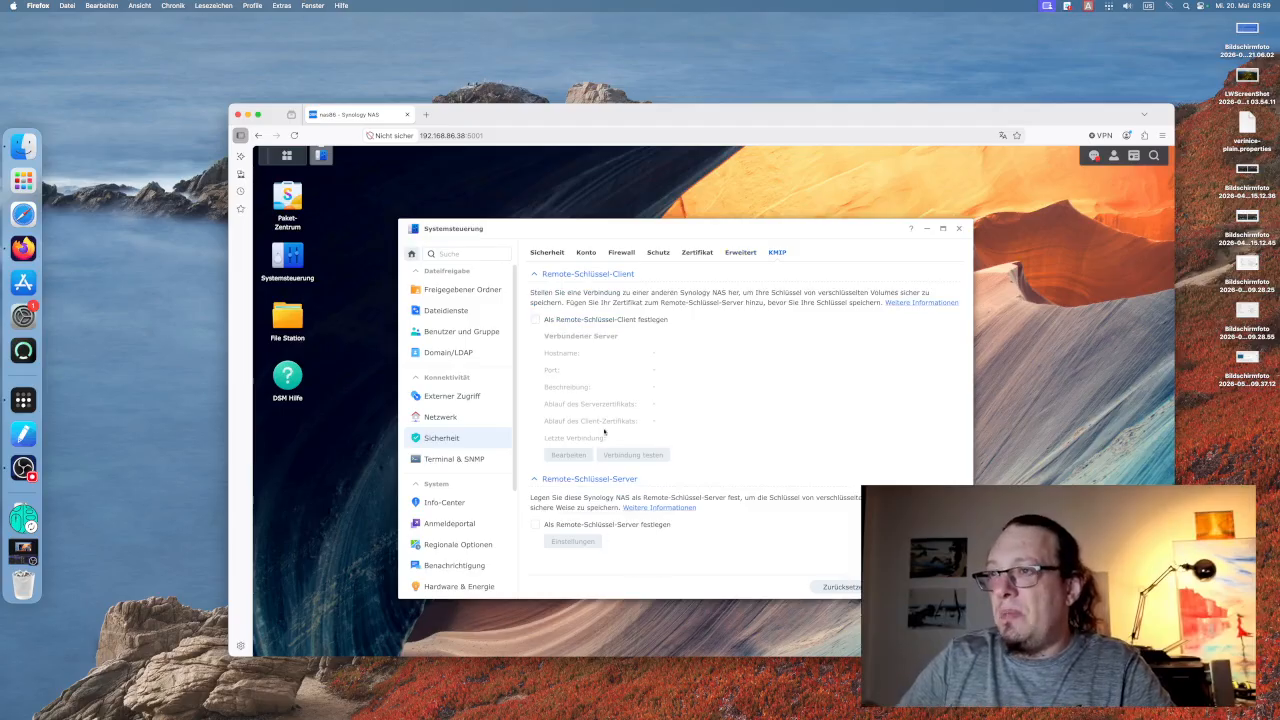
click(549, 255)
click(810, 597)
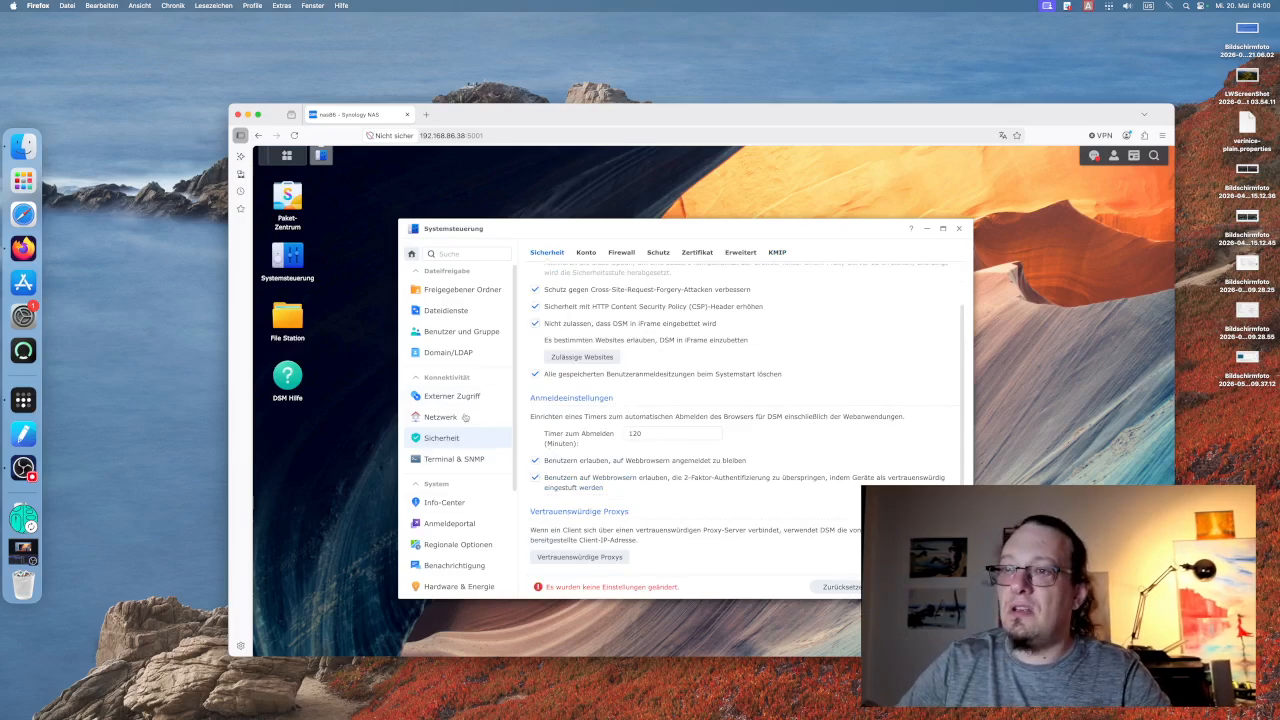
Review the external access settings for QuickConnect, DDNS, router configuration and advanced options.
click(458, 351)
click(446, 395)
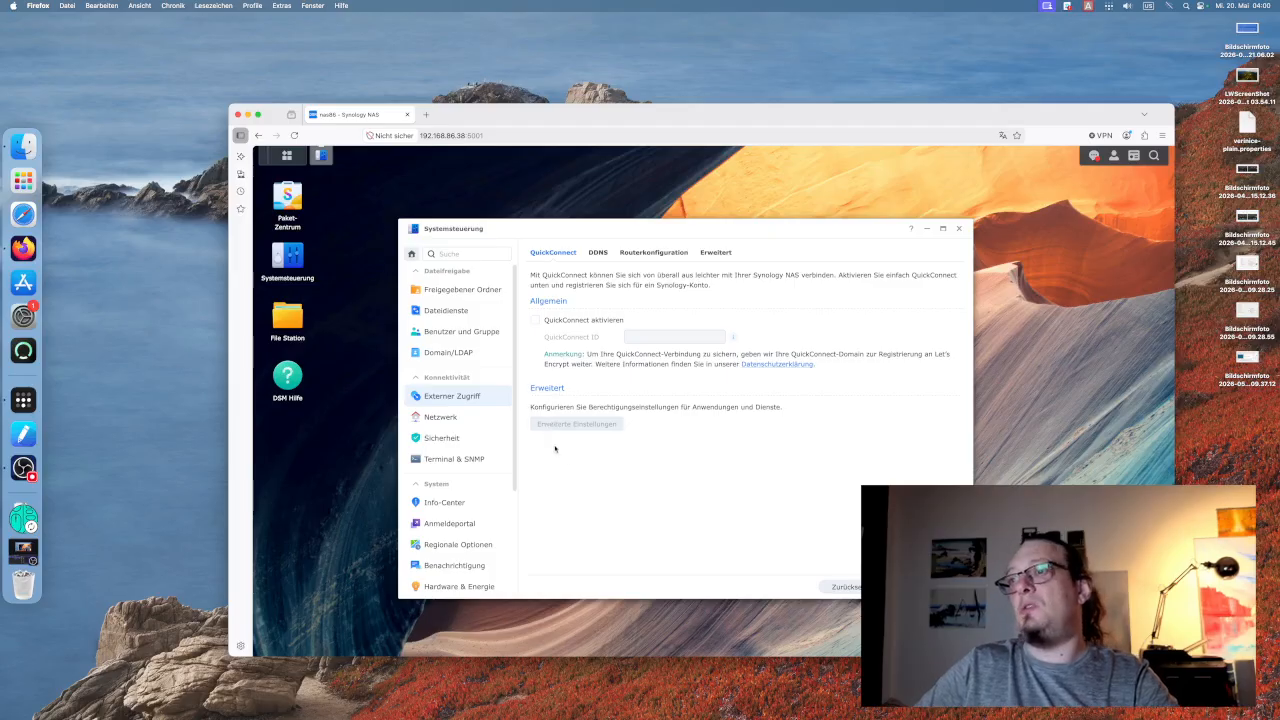
click(603, 252)
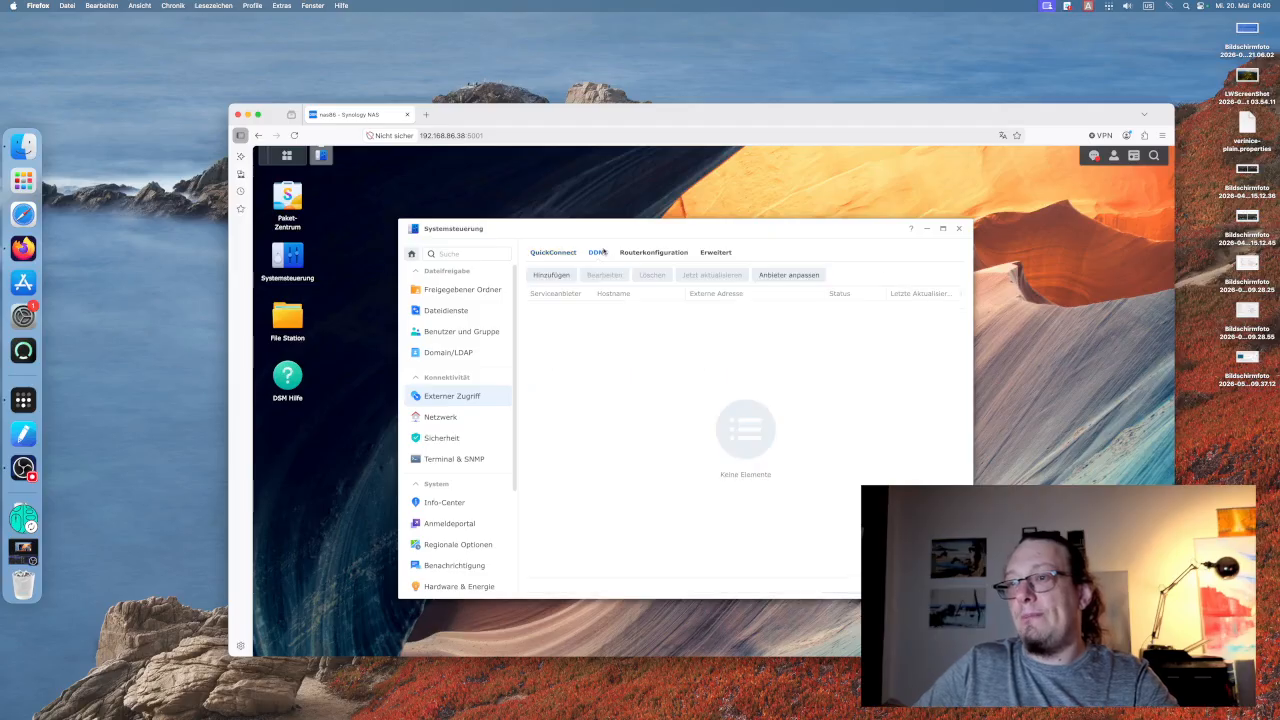
click(566, 258)
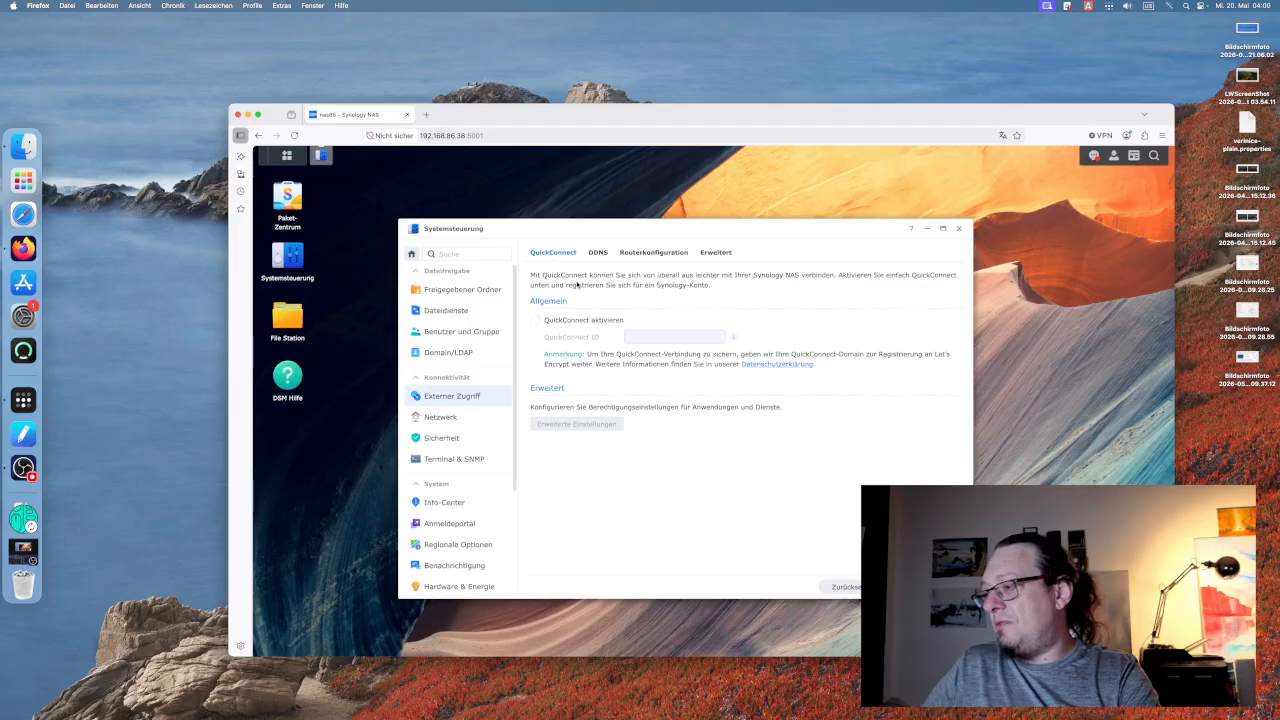
click(600, 254)
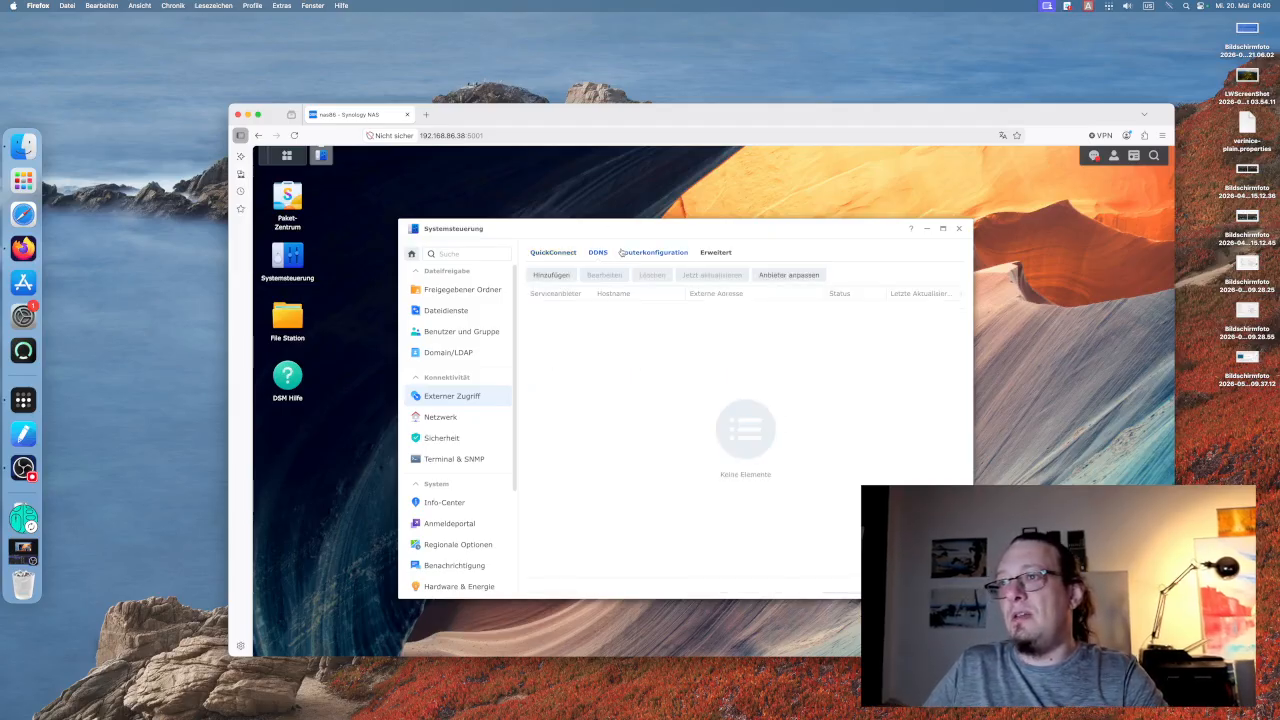
click(655, 253)
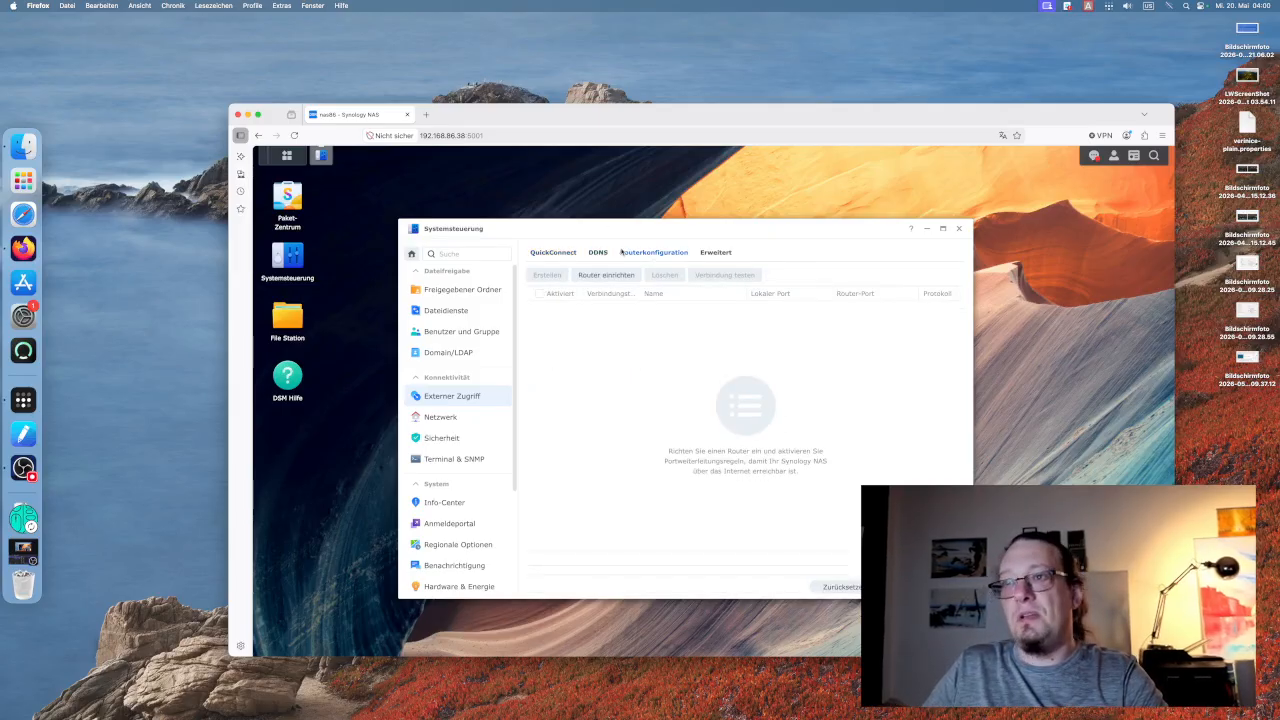
click(716, 253)
click(549, 255)
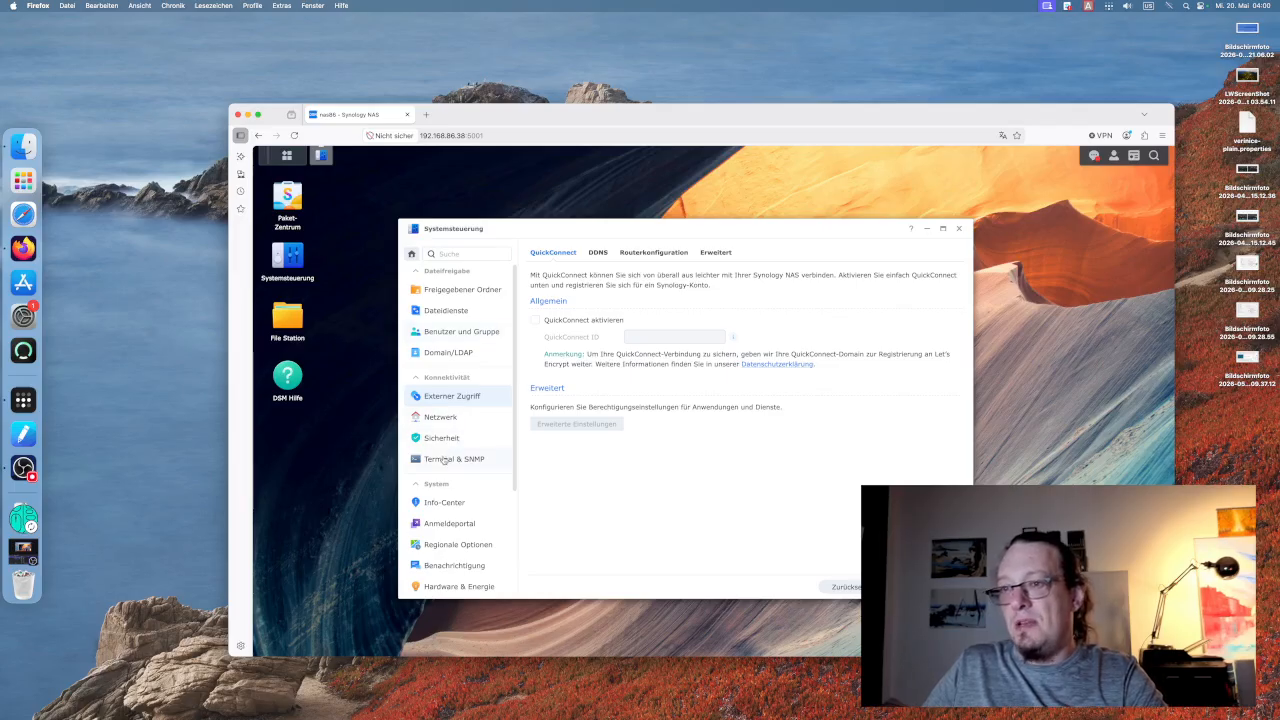
Check the terminal settings, and review the login portal's DSM, application and advanced settings.
click(443, 441)
click(441, 457)
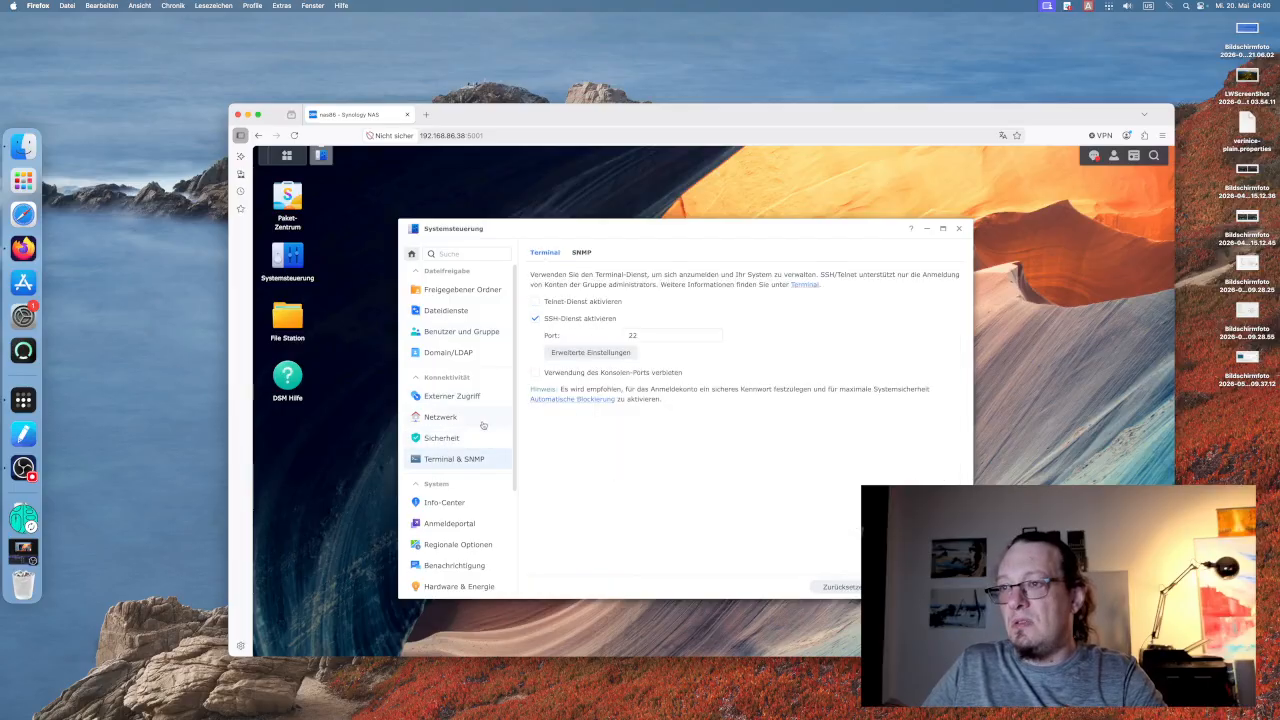
scroll(465, 468, down, 1)
scroll(466, 471, down, 2)
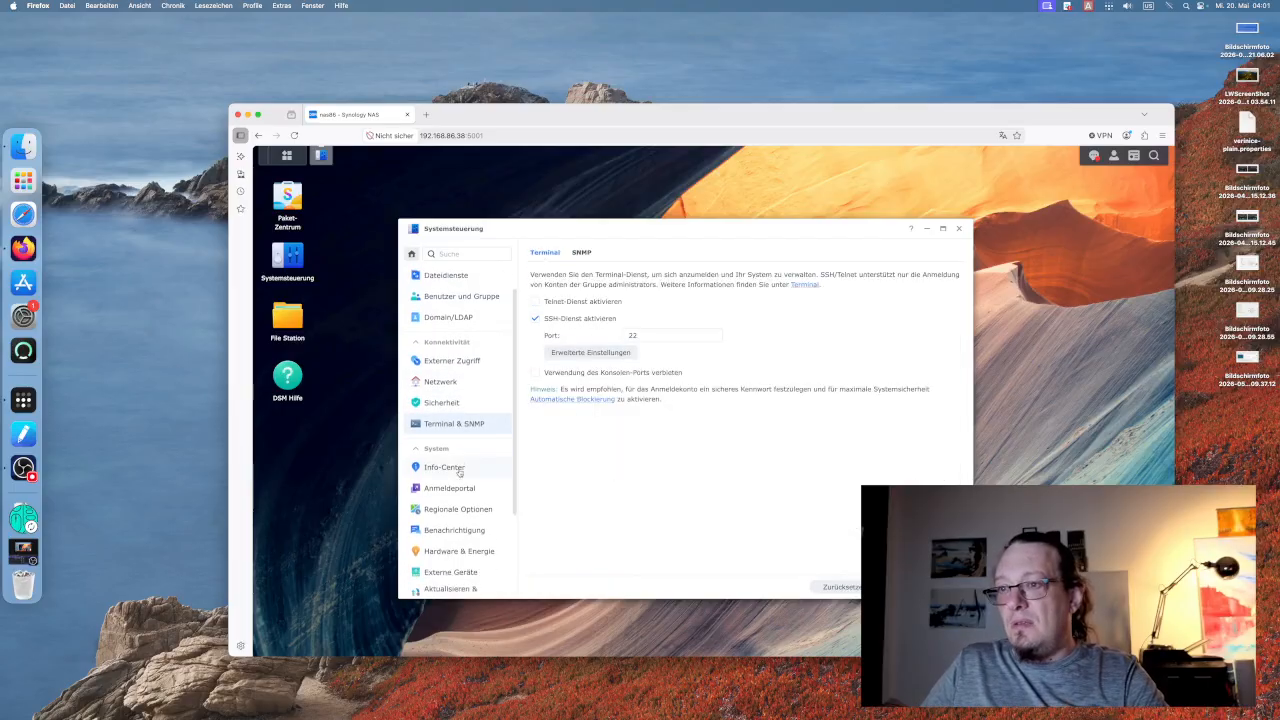
click(456, 466)
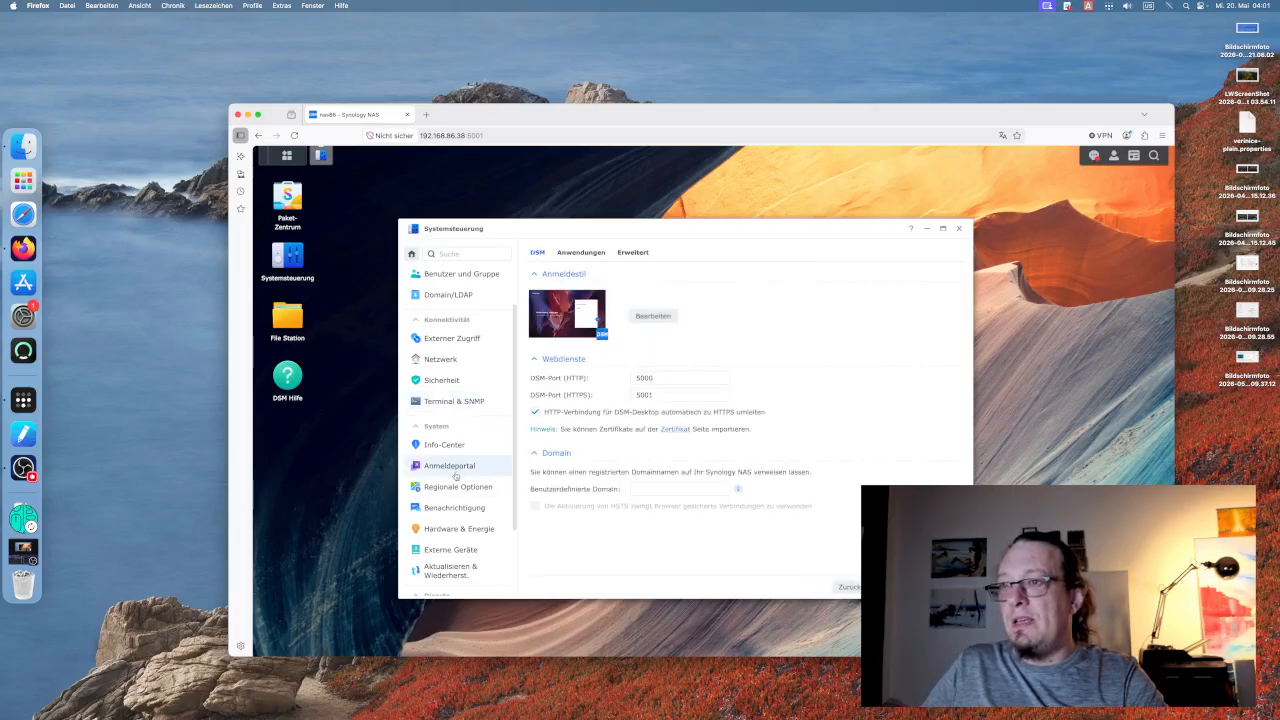
click(578, 254)
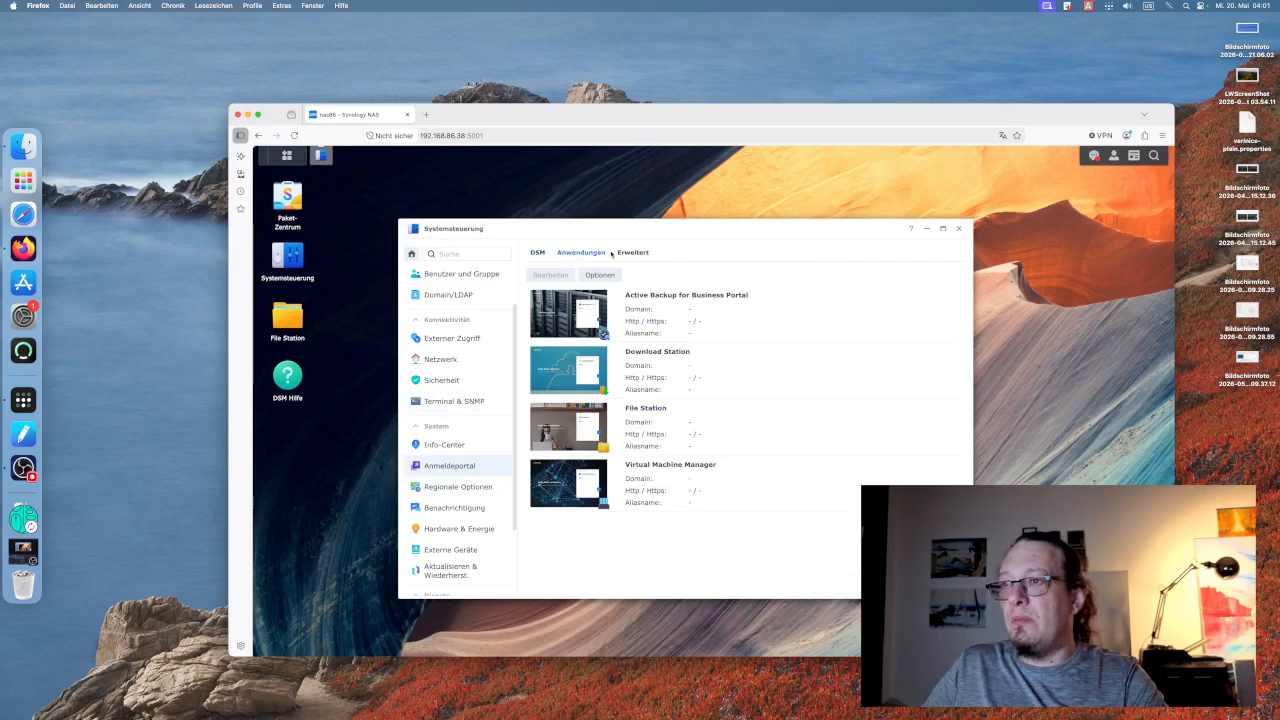
click(622, 255)
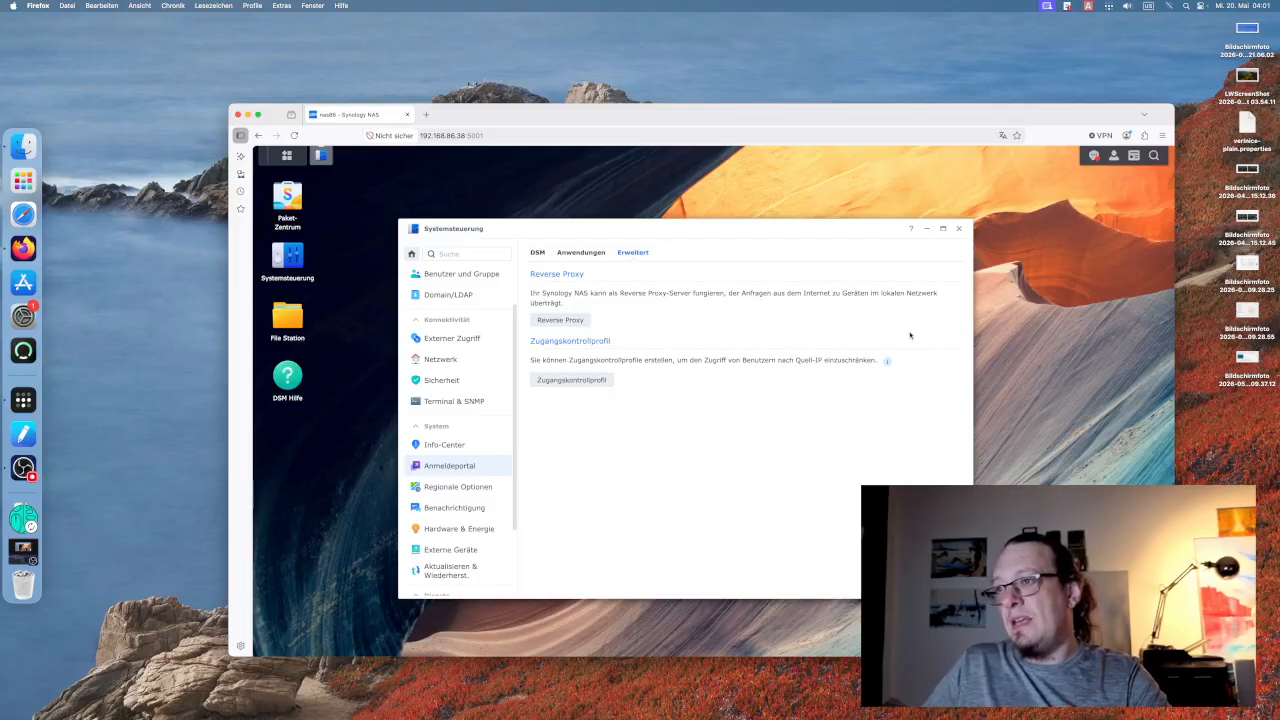
Inspect the source IP rules of the first access control profile in the login portal without changing them.
click(590, 380)
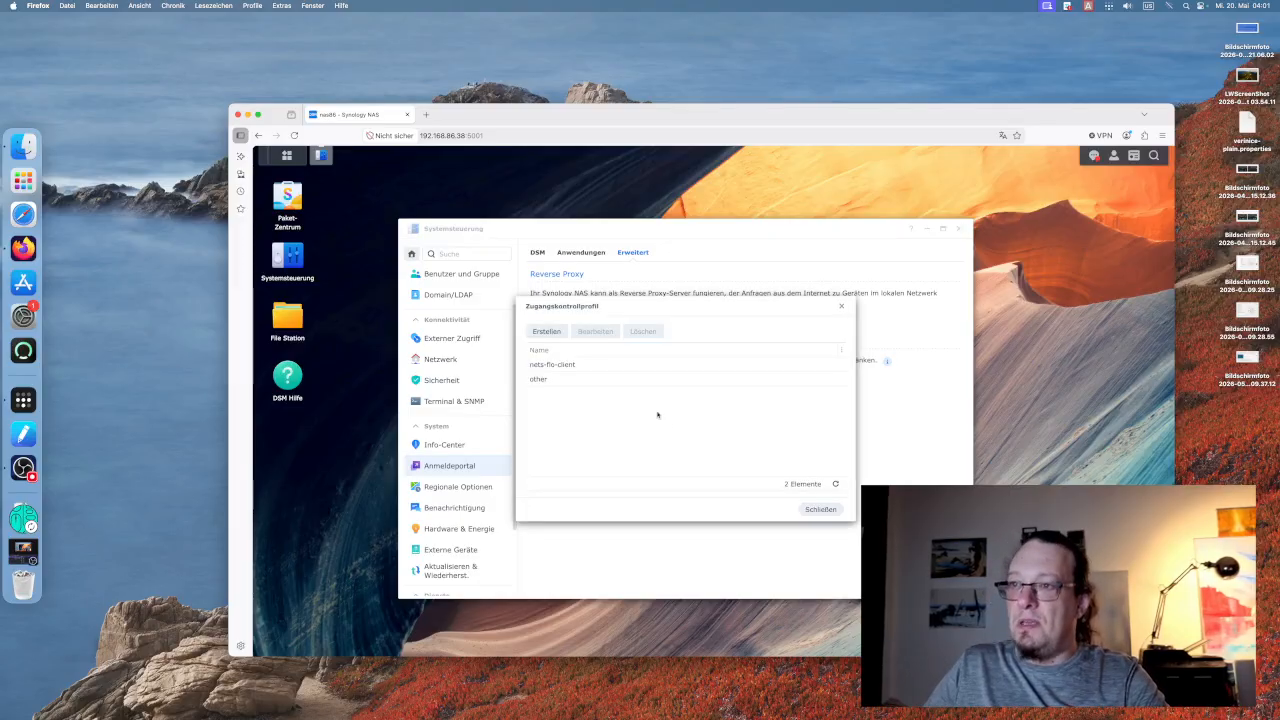
click(603, 364)
click(590, 331)
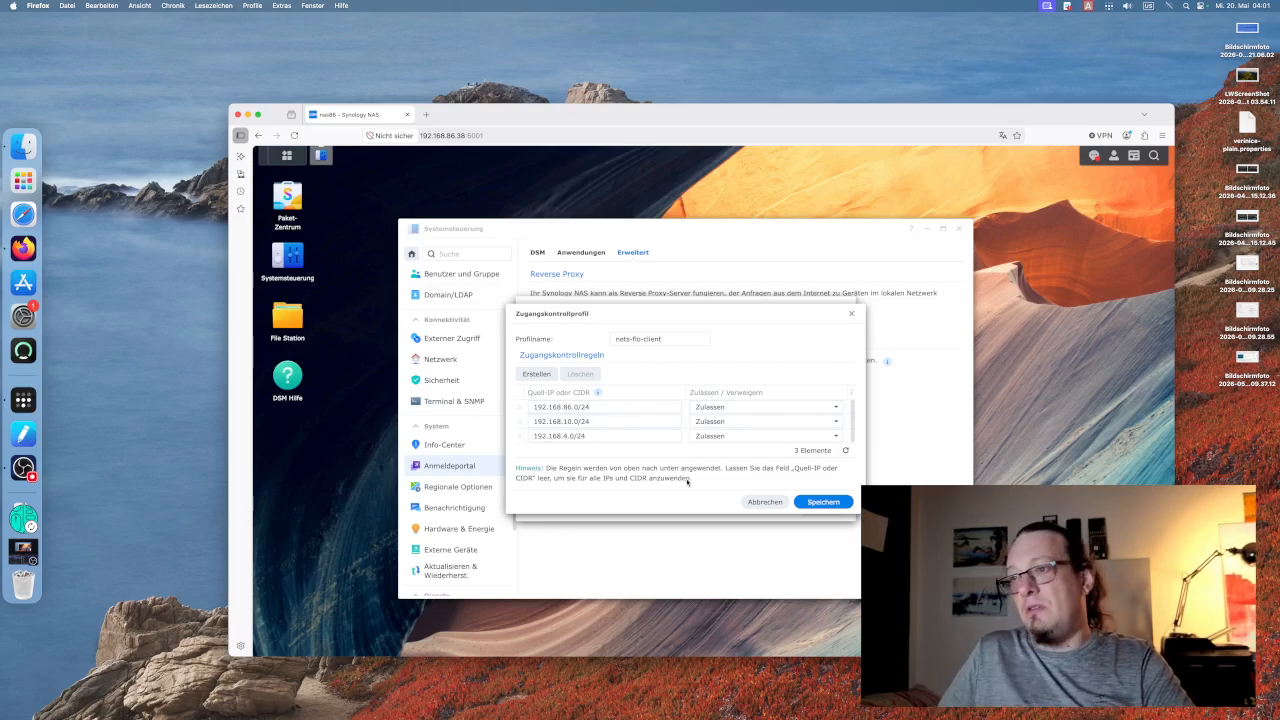
click(757, 501)
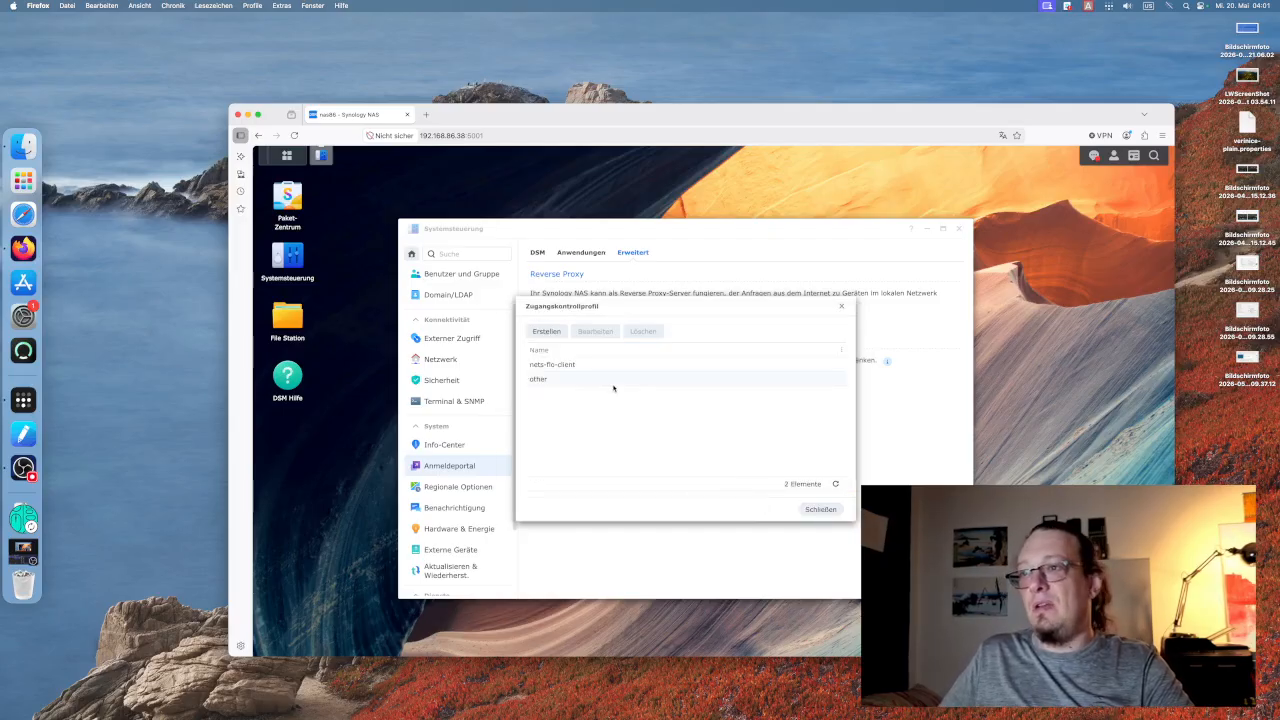
click(820, 509)
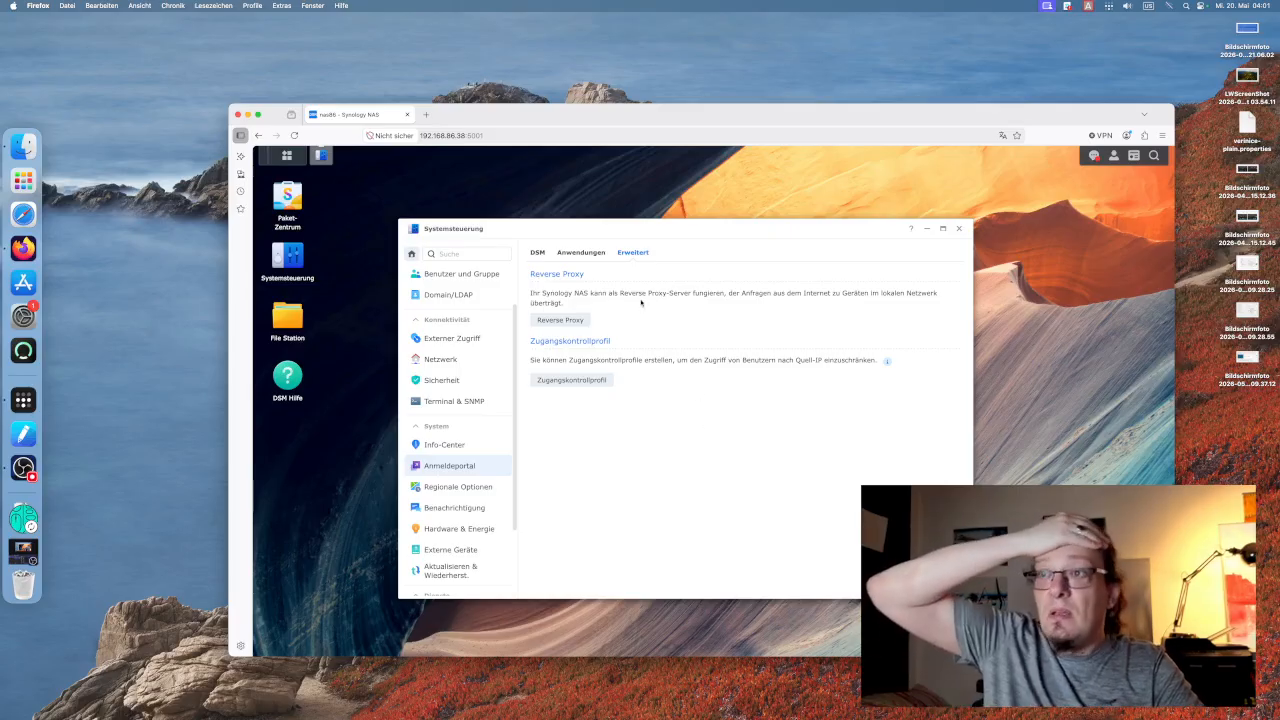
Review the regional options for time, language and the NTP service.
click(454, 490)
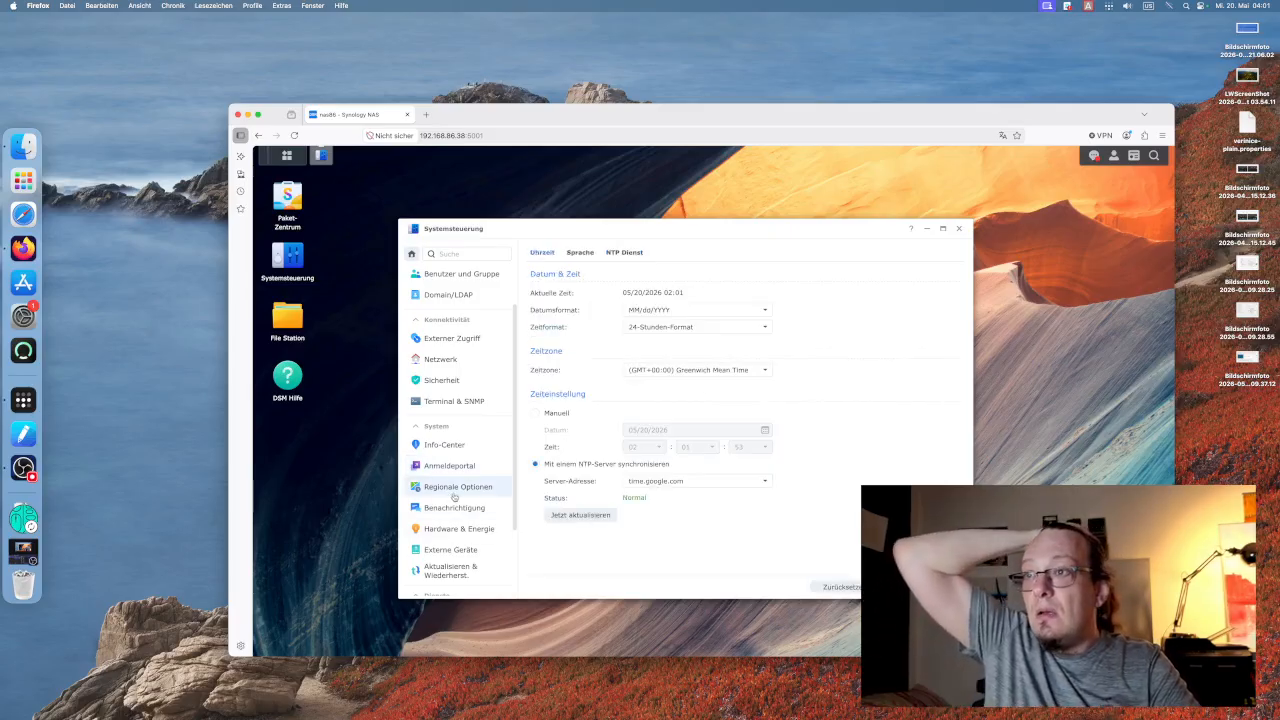
click(582, 251)
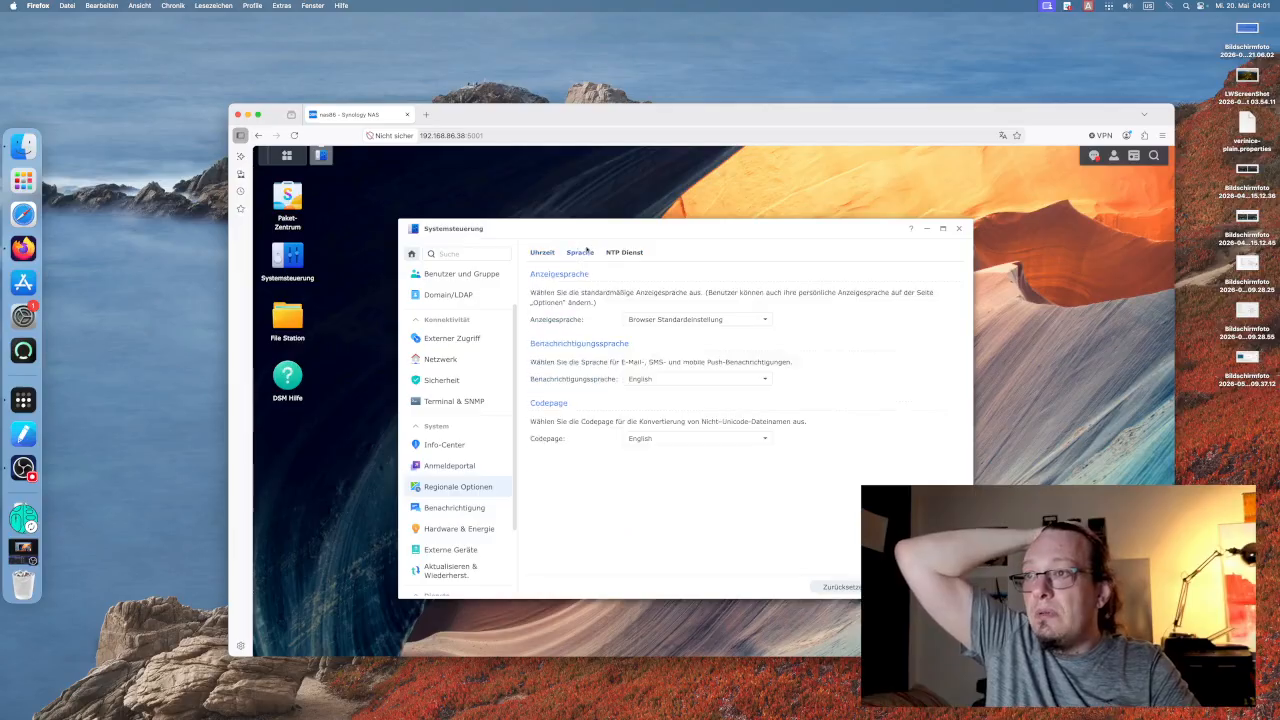
click(624, 252)
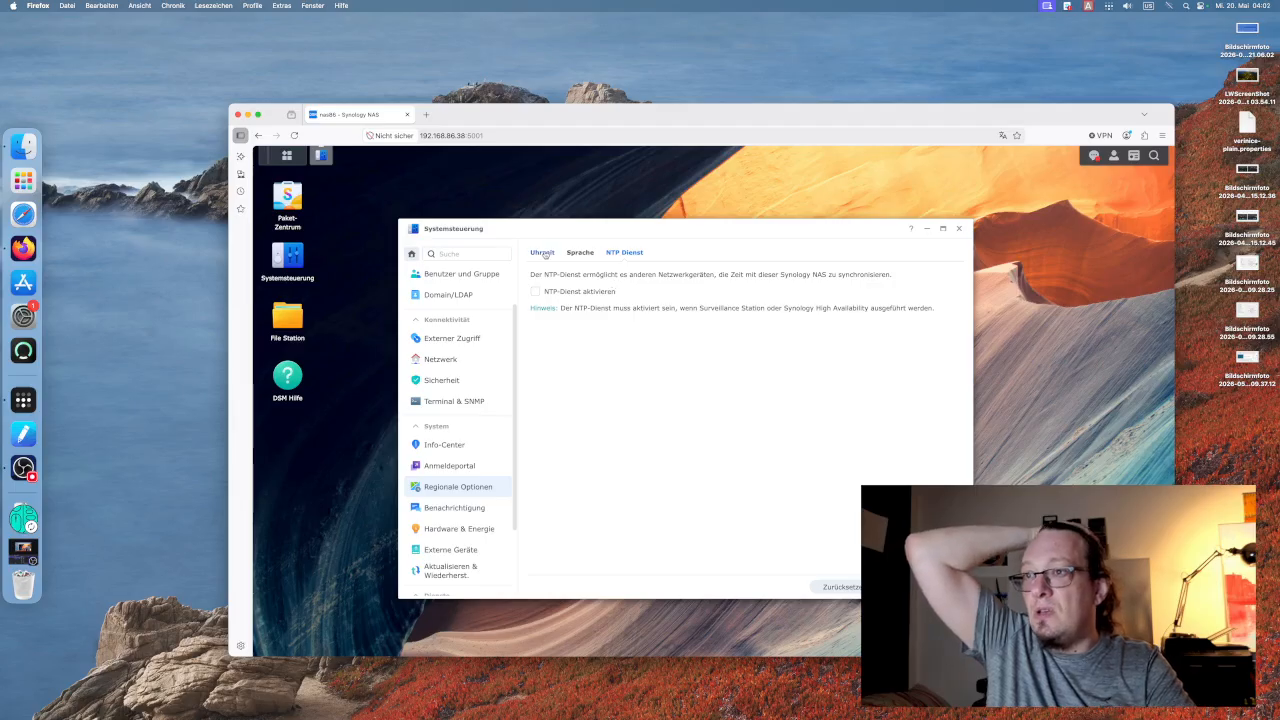
Try to synchronise the system time with the NTP server ntp1.m-online.de in the regional options.
click(543, 253)
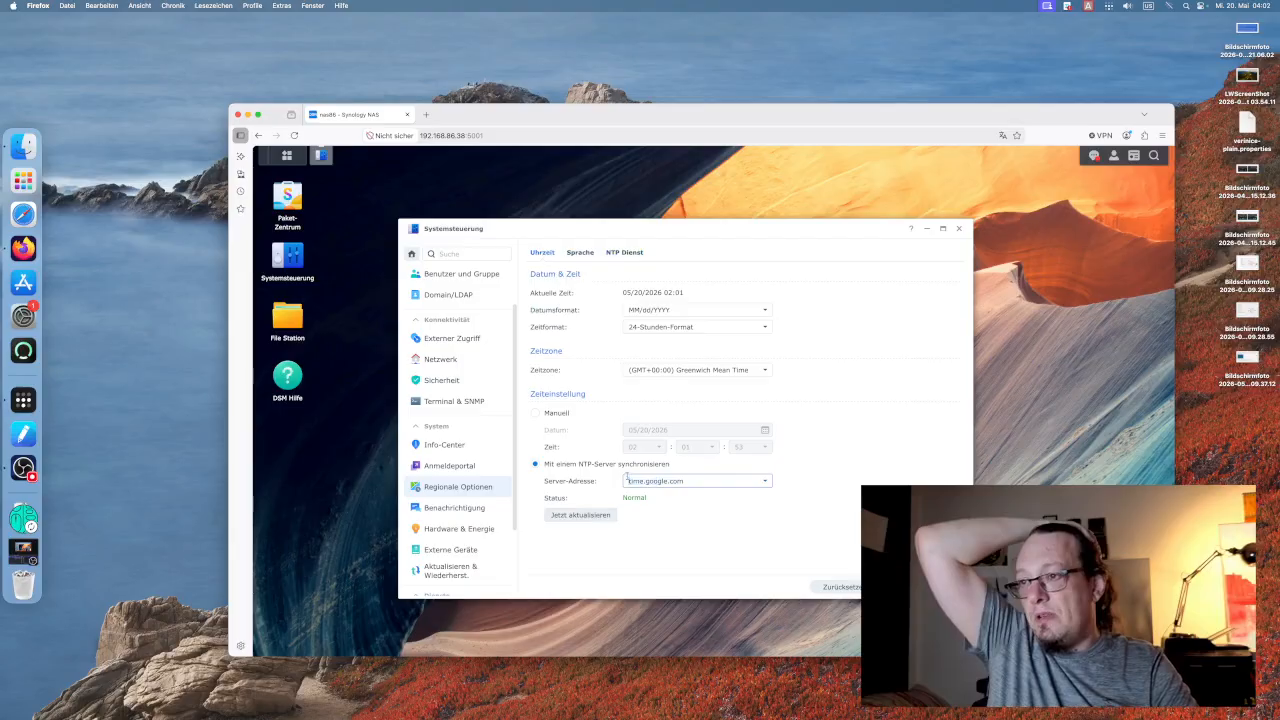
triple_click(627, 480)
key(BackSpace)
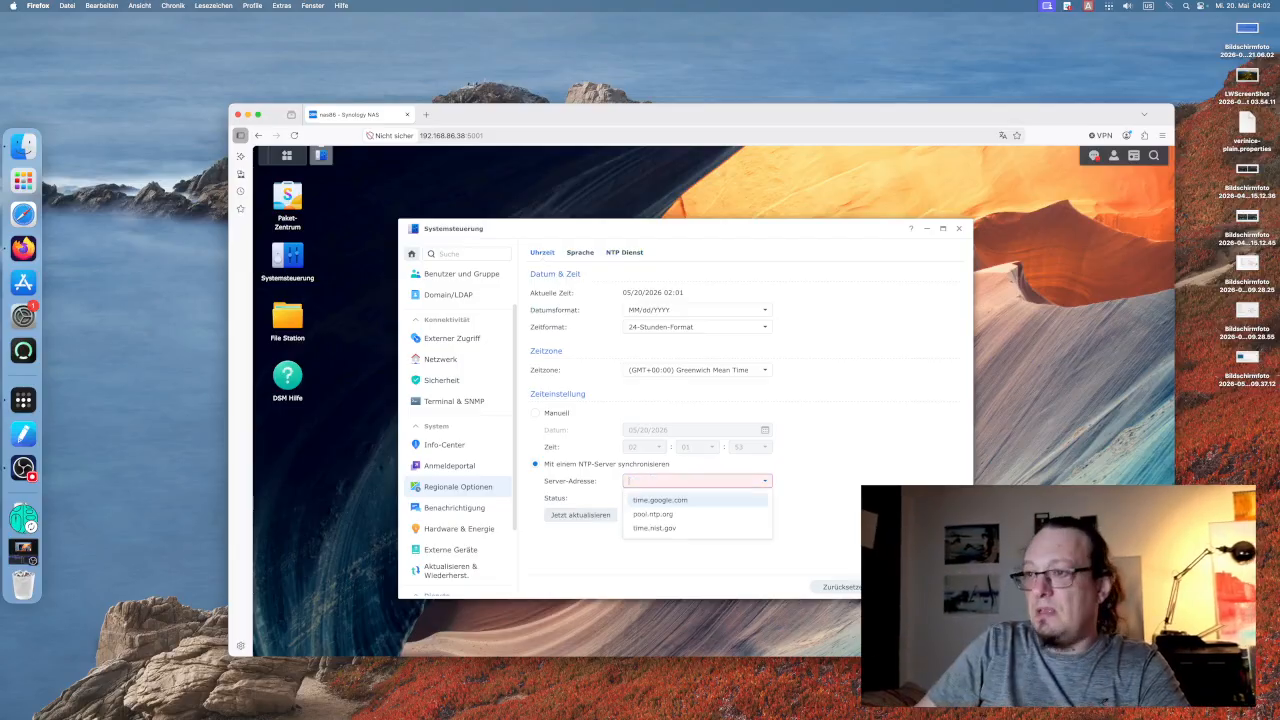
text(ntp1.)
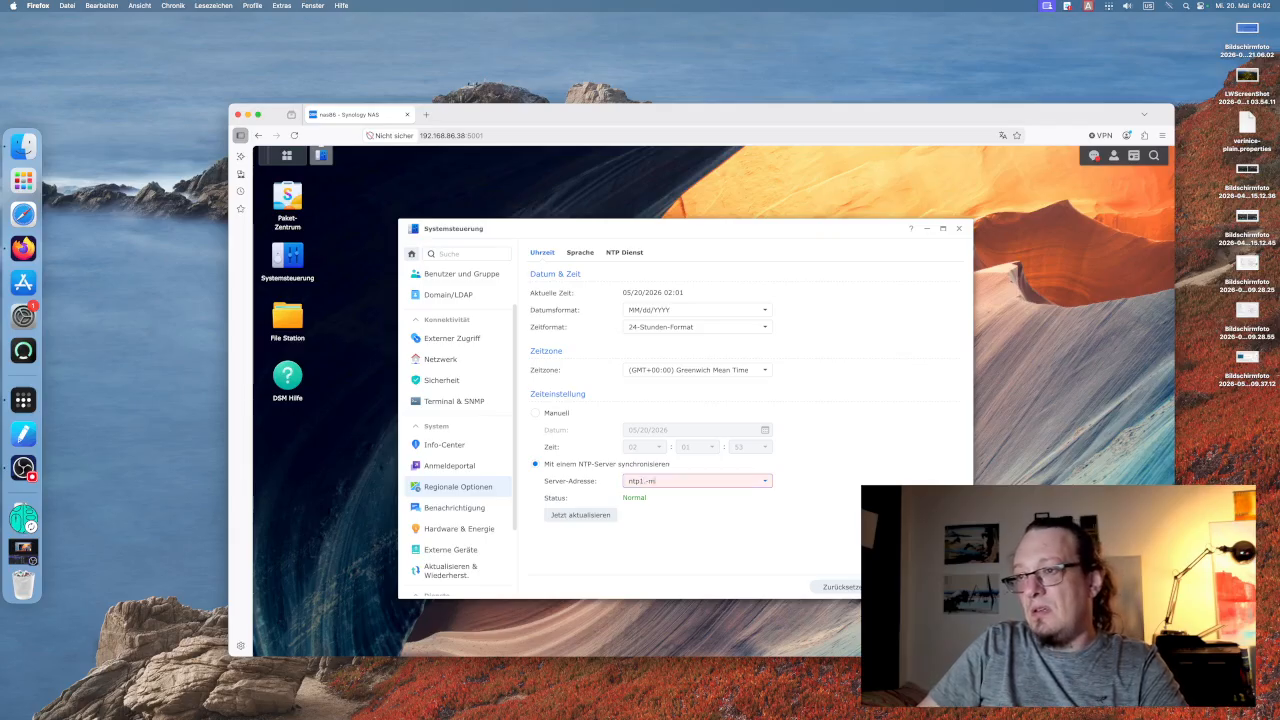
text(m-online.de)
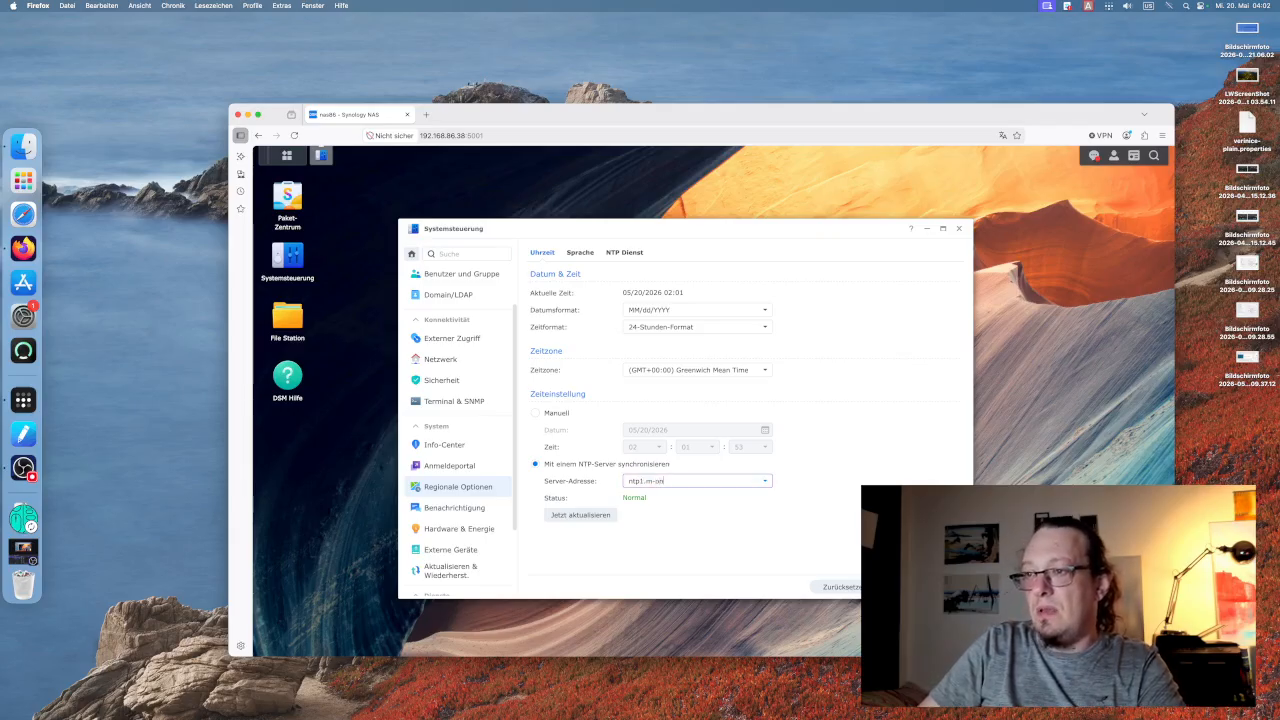
click(605, 515)
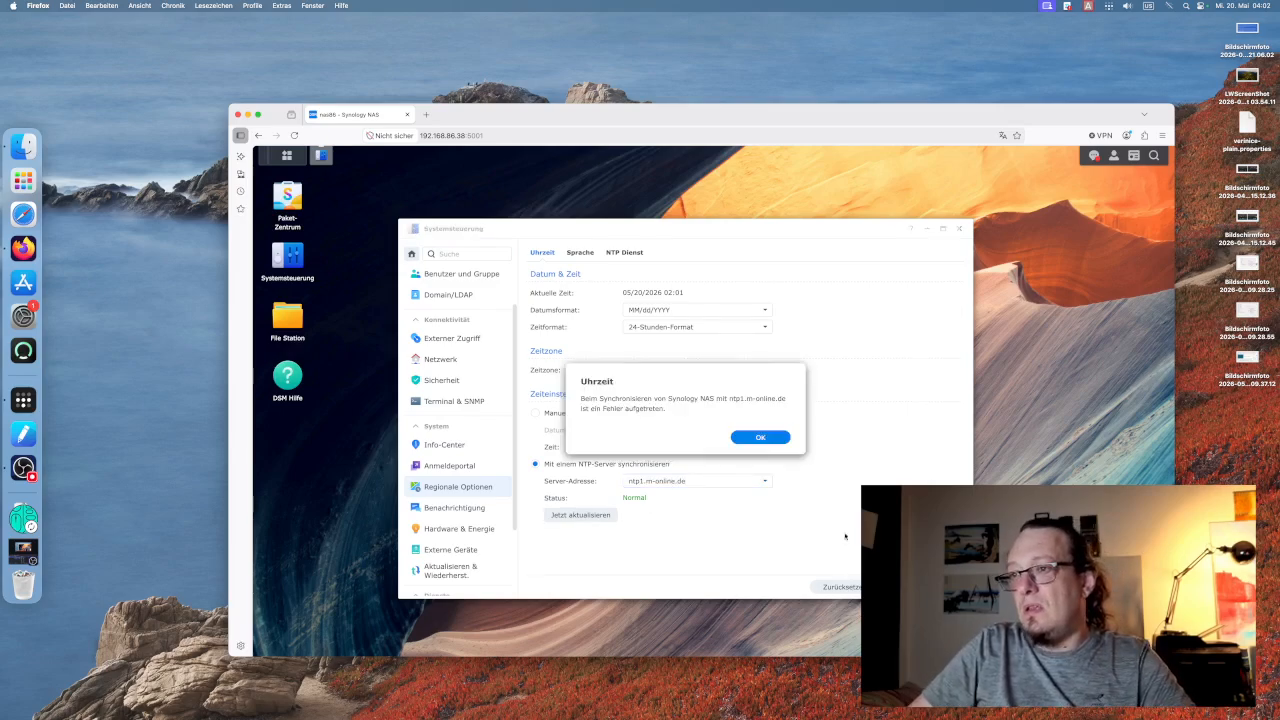
click(759, 437)
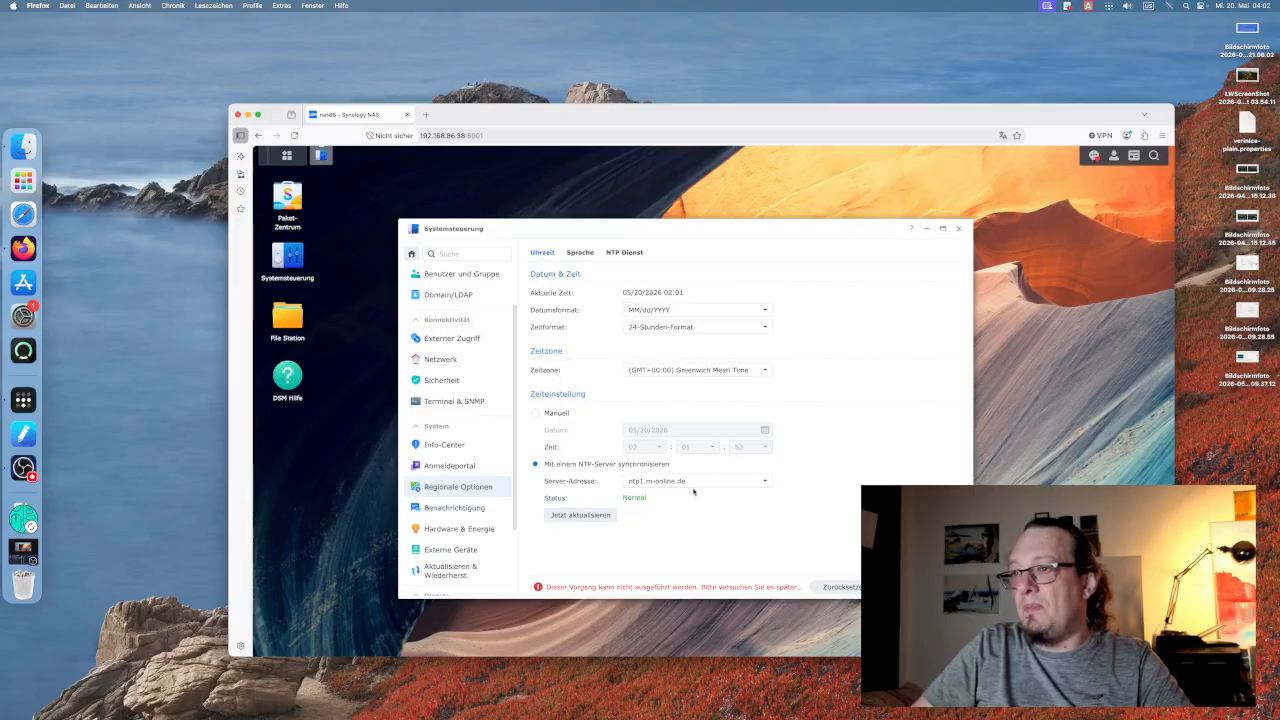
Set the NTP server to ntp1.m-online.net and the time zone to (GMT+01:00) Amsterdam, Berlin, Rome, Stockholm, Vienna, and save.
click(695, 481)
key(super+a)
key(BackSpace)
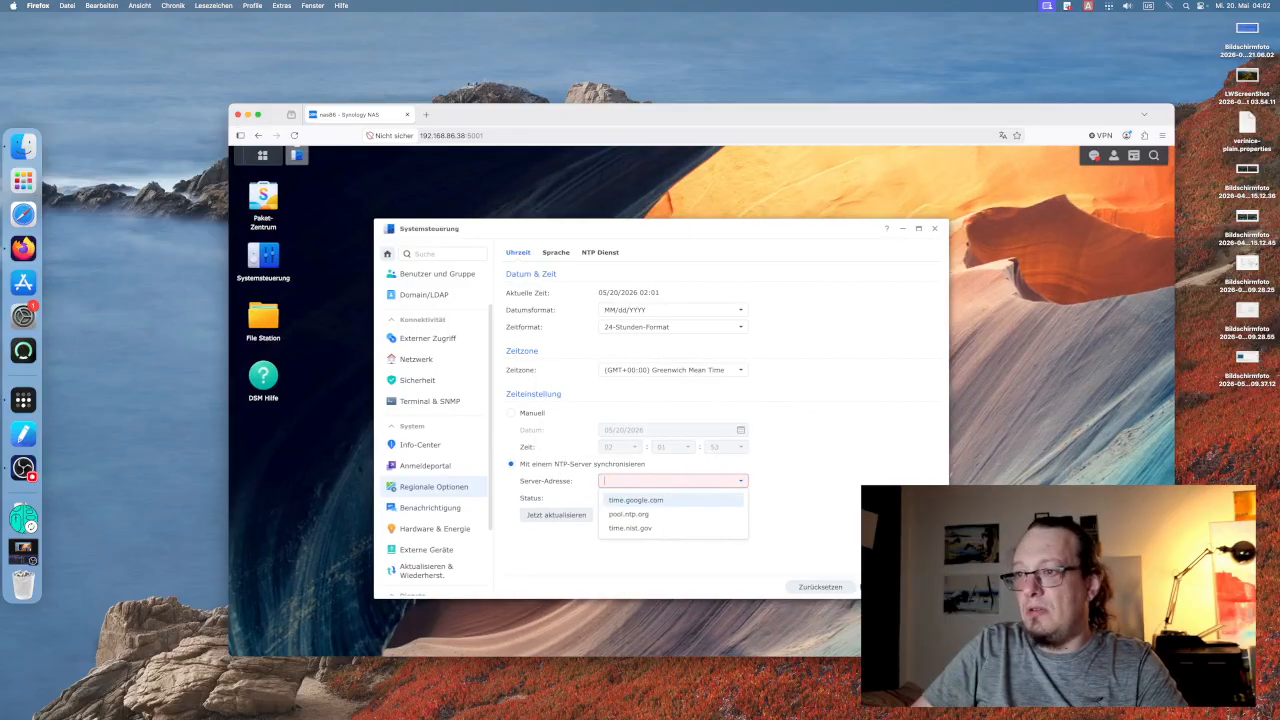
text(ntp1.n)
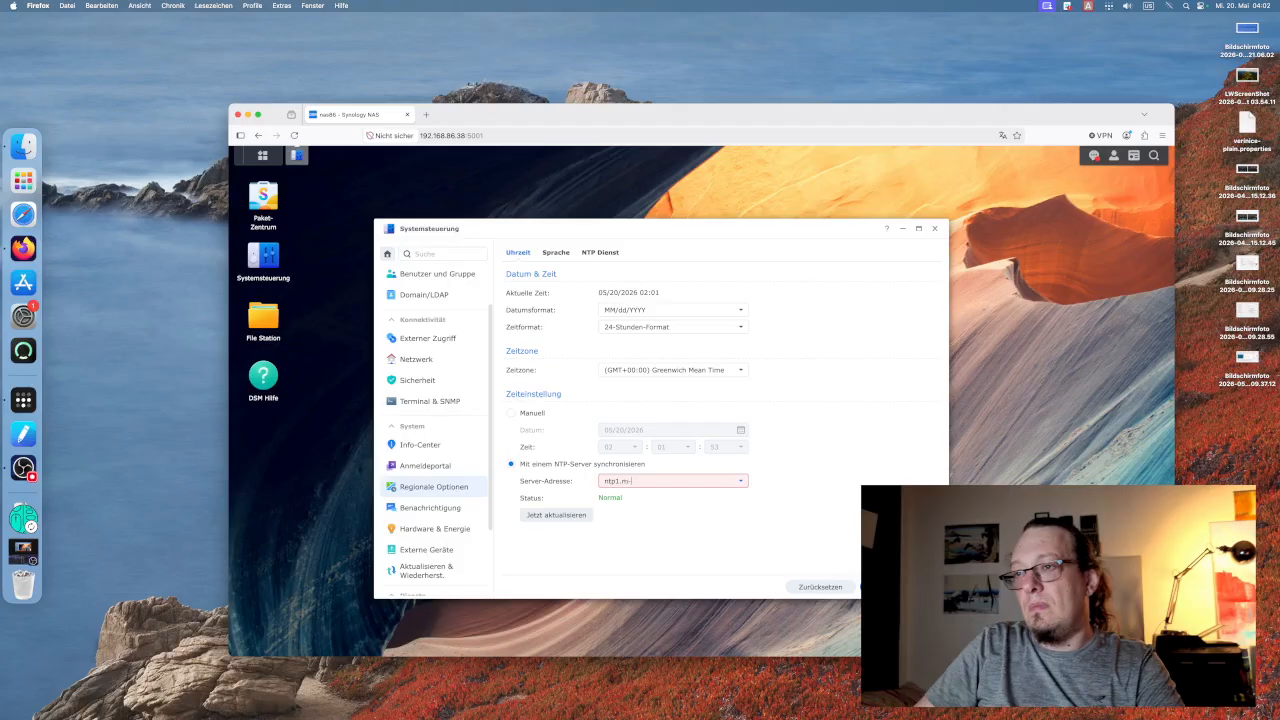
text(-oriine.net)
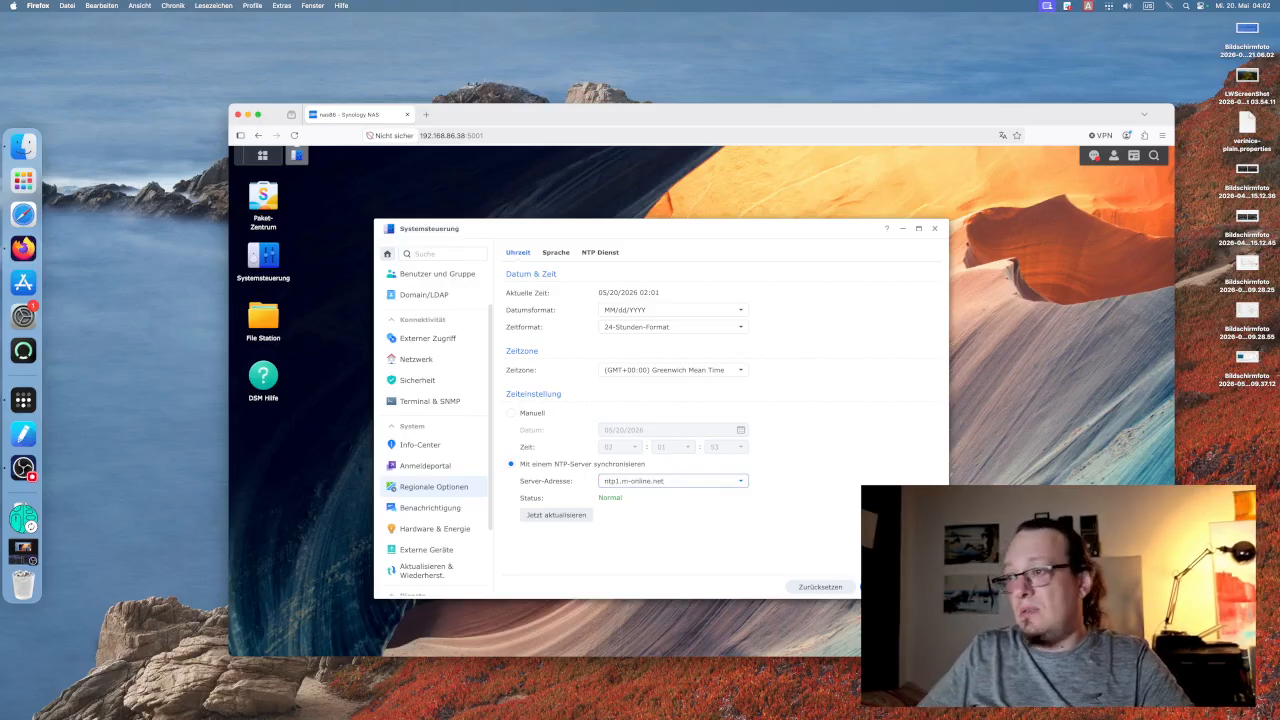
click(705, 370)
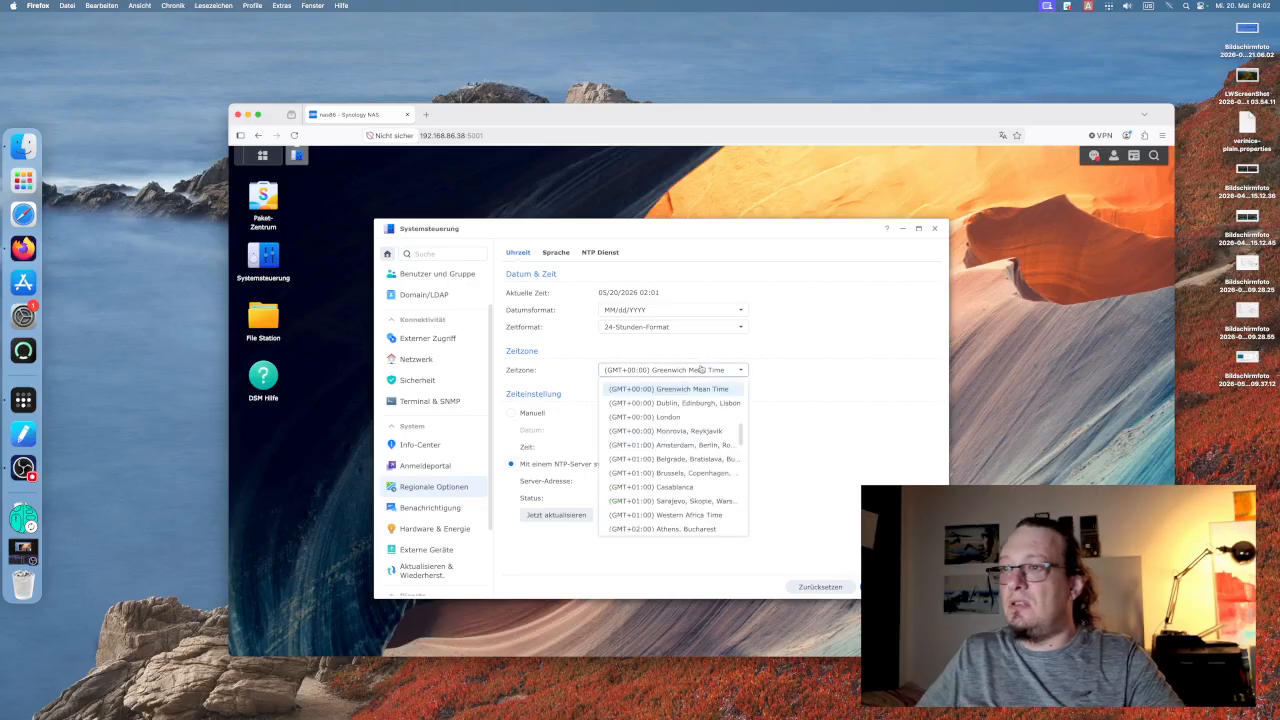
click(670, 444)
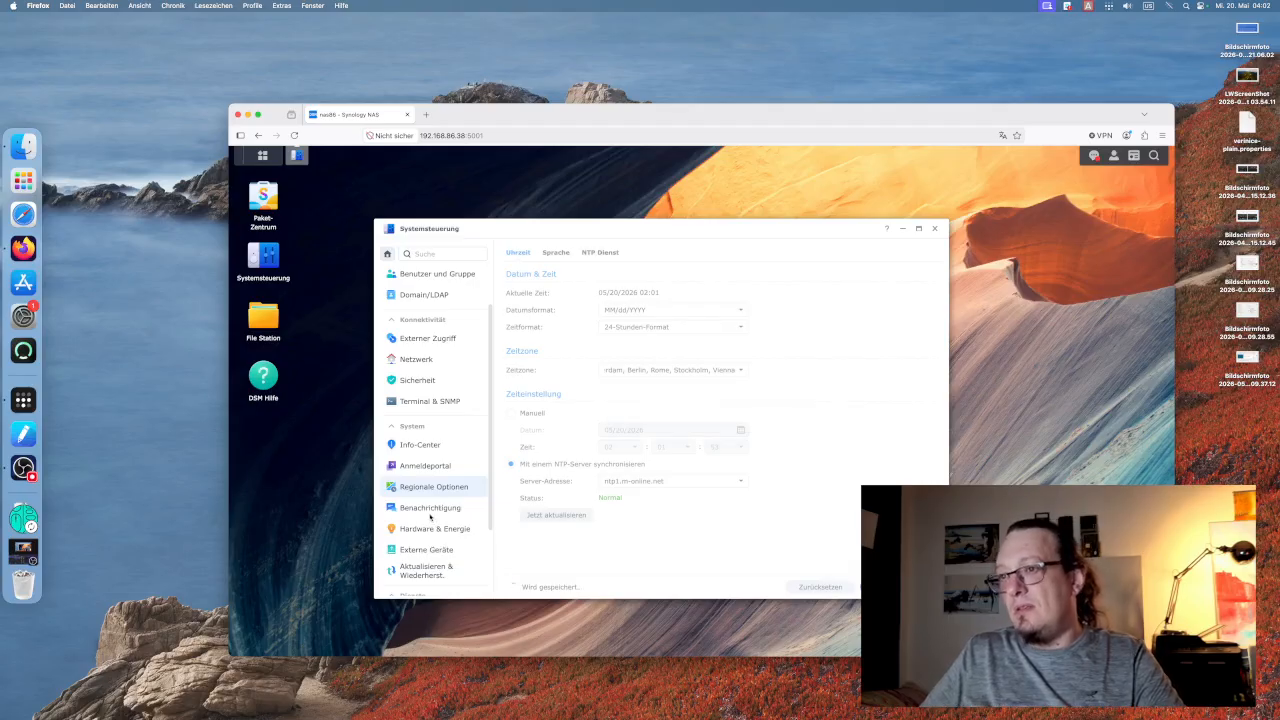
Review the notification settings for e-mail recipients, the Critical rule and the Active Backup for Business event categories.
click(430, 509)
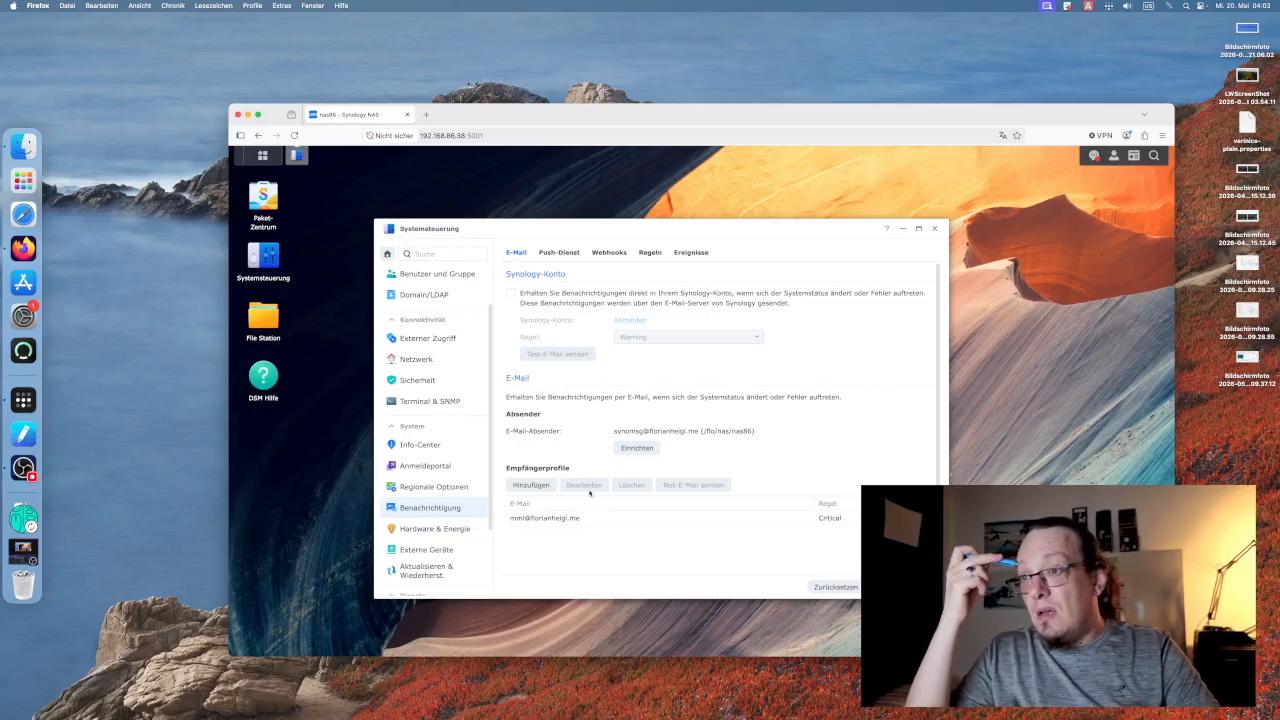
click(592, 518)
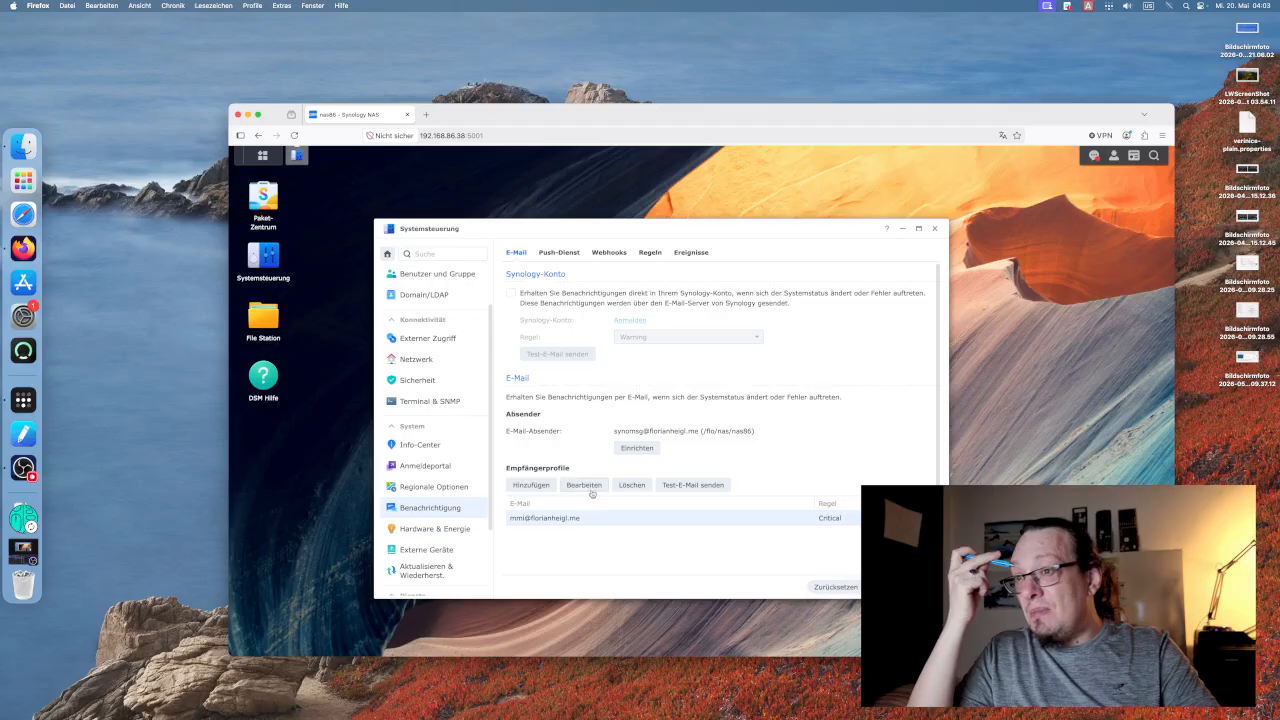
click(651, 252)
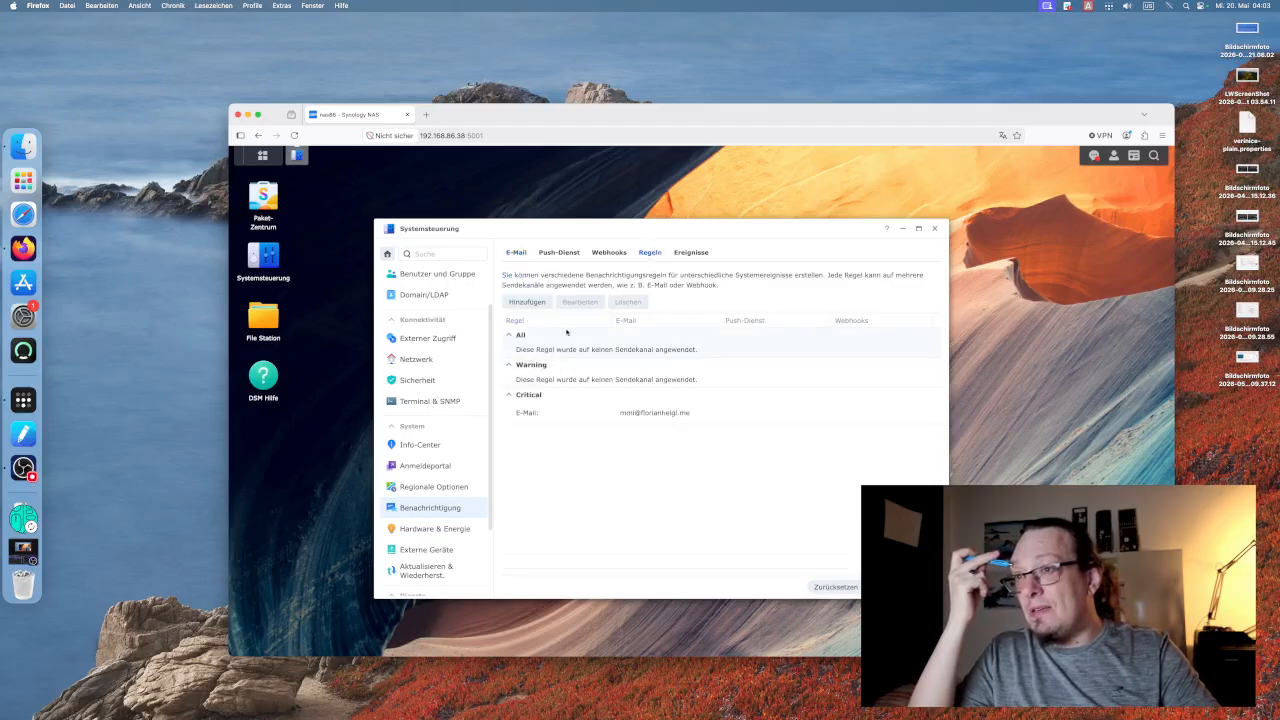
click(597, 417)
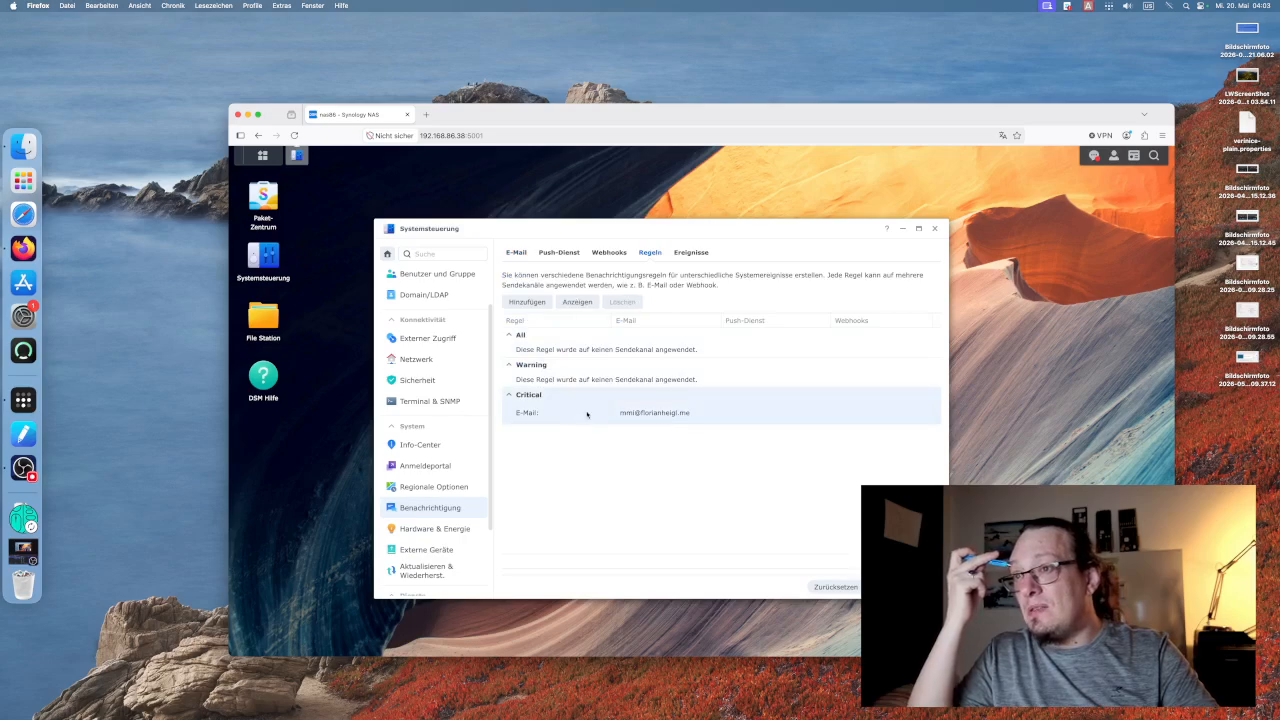
click(690, 252)
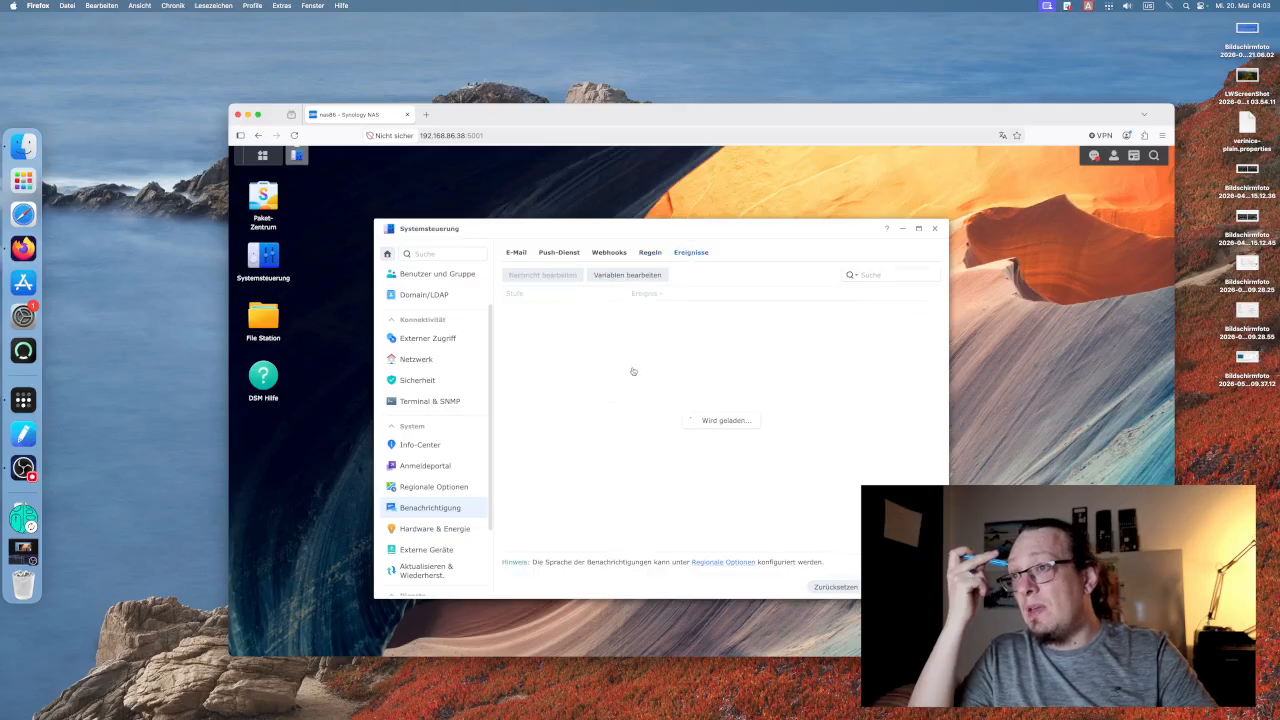
click(515, 311)
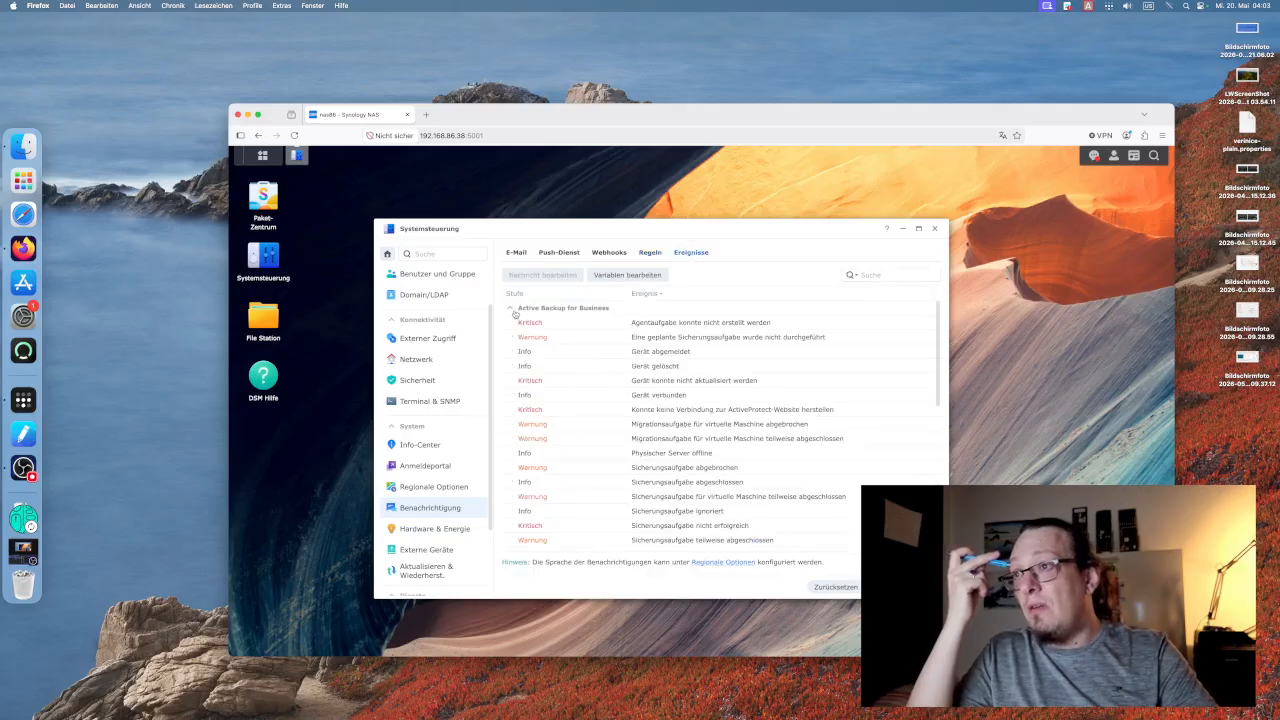
click(514, 311)
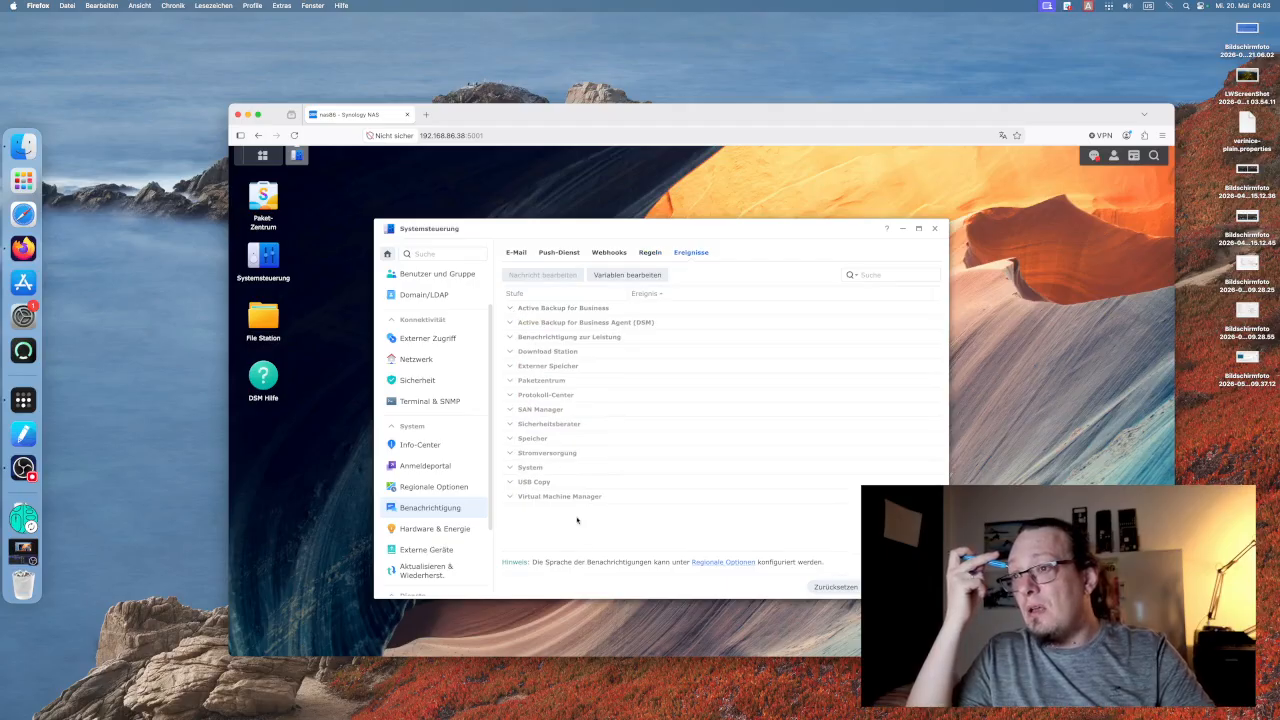
click(510, 328)
click(510, 324)
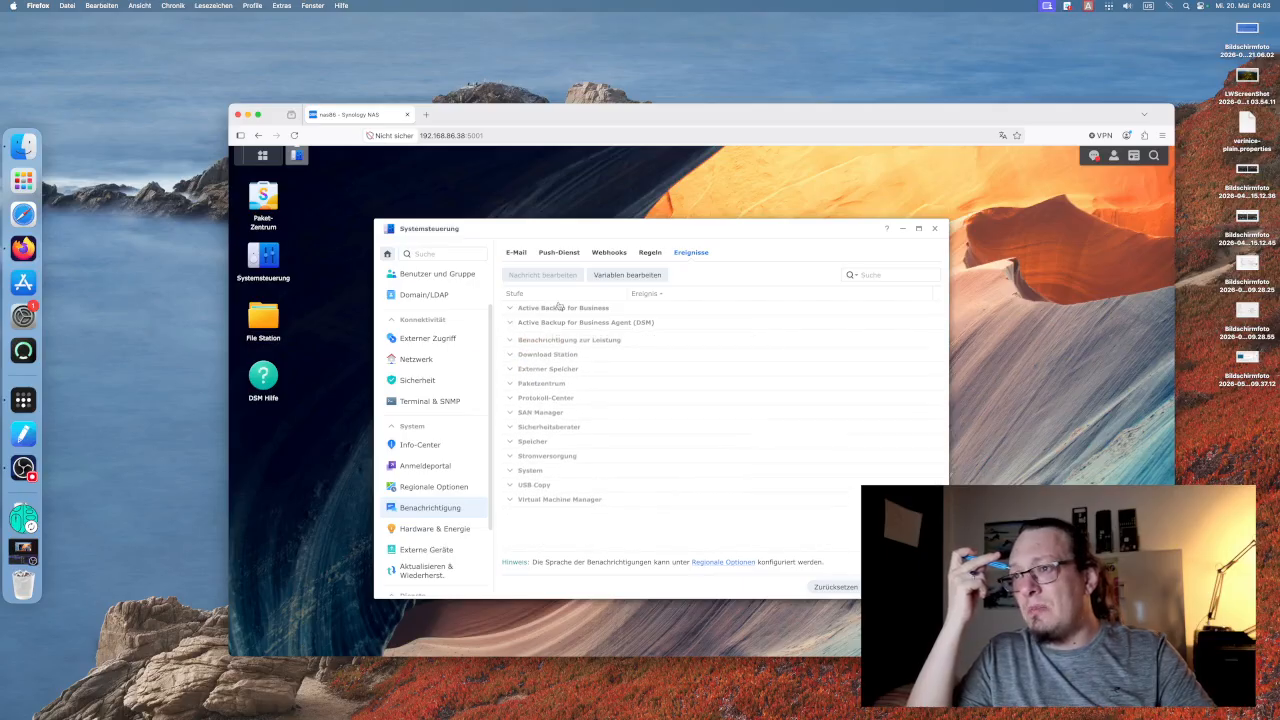
Check the notification rules, webhooks and push service, and examine the subject prefix in the e-mail settings.
click(649, 253)
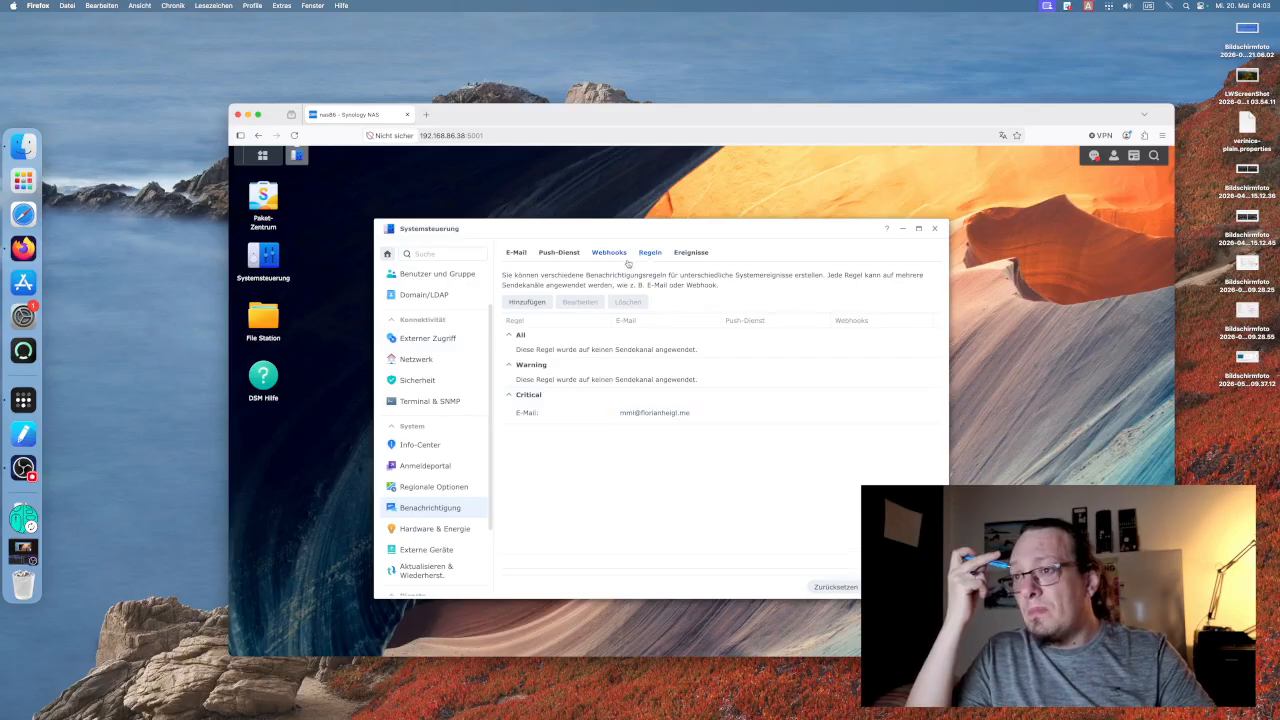
click(590, 421)
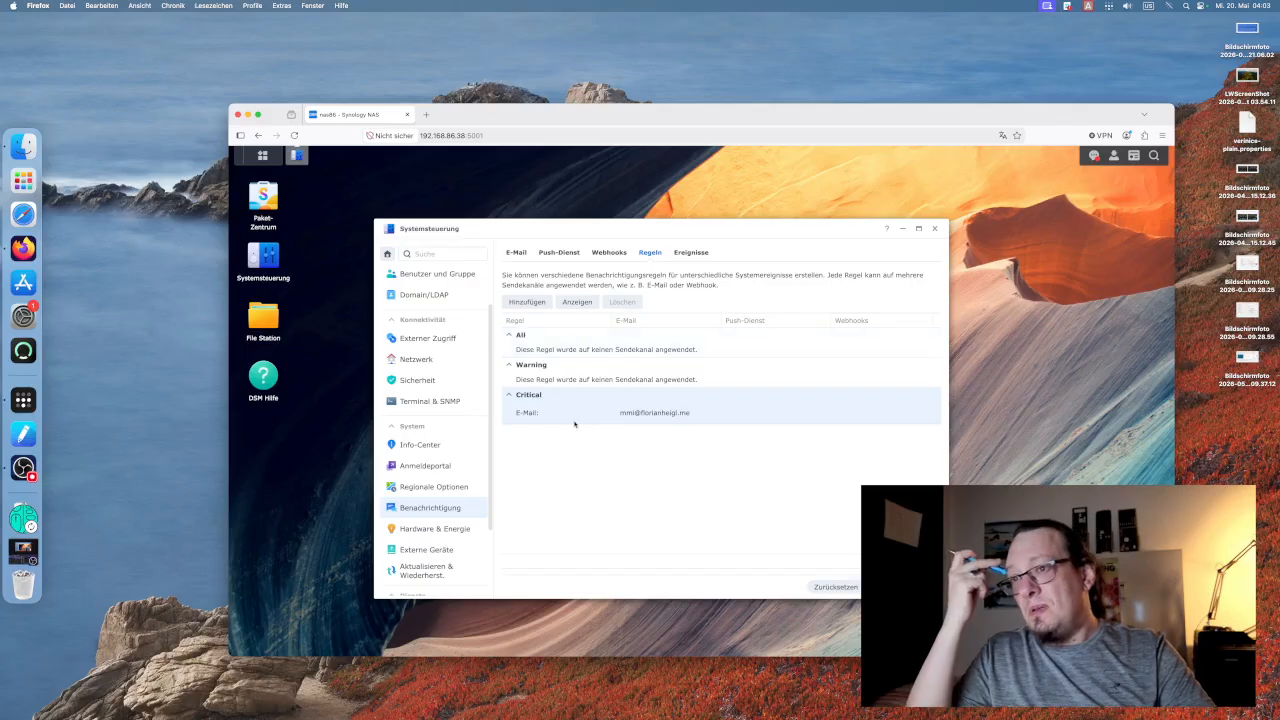
click(609, 252)
click(559, 252)
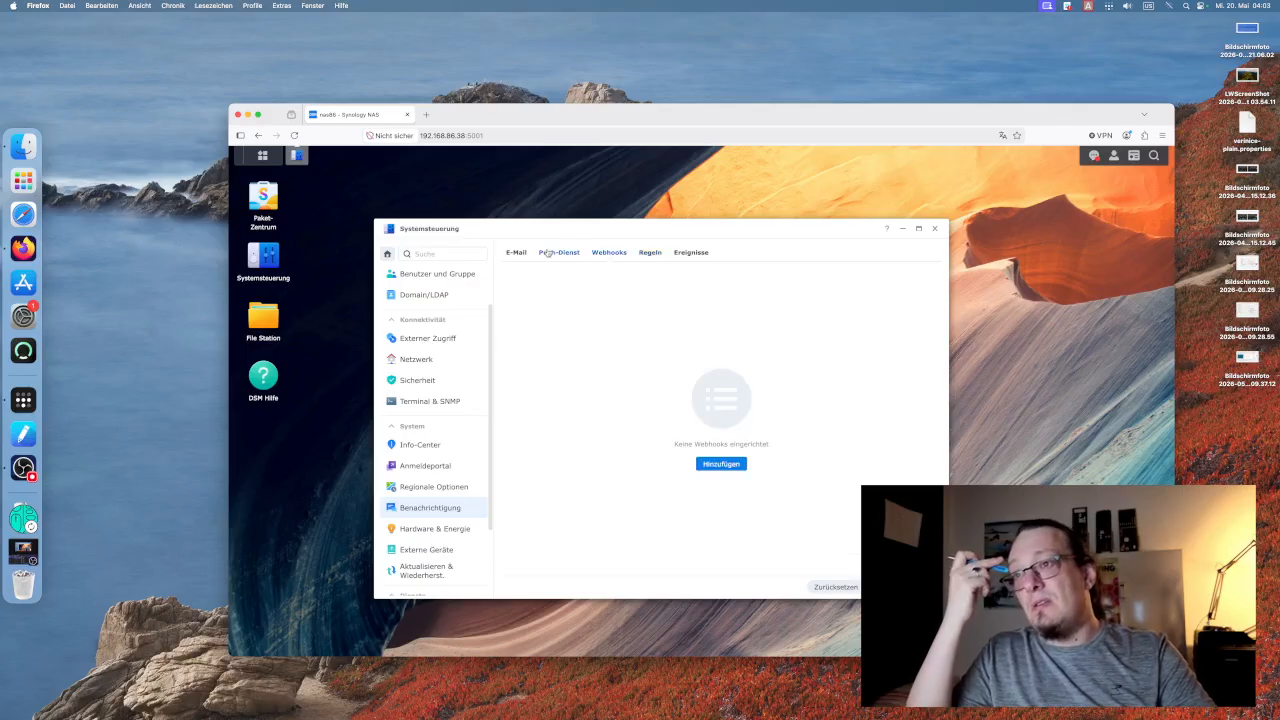
click(514, 252)
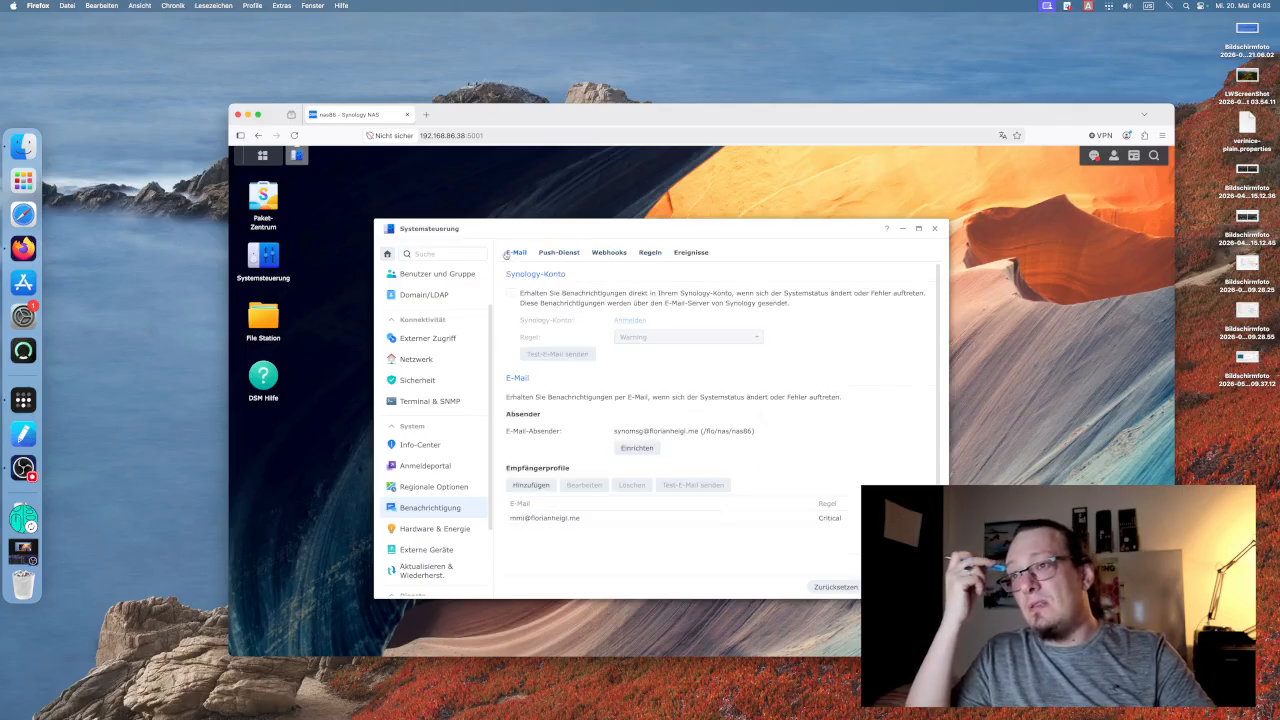
click(576, 256)
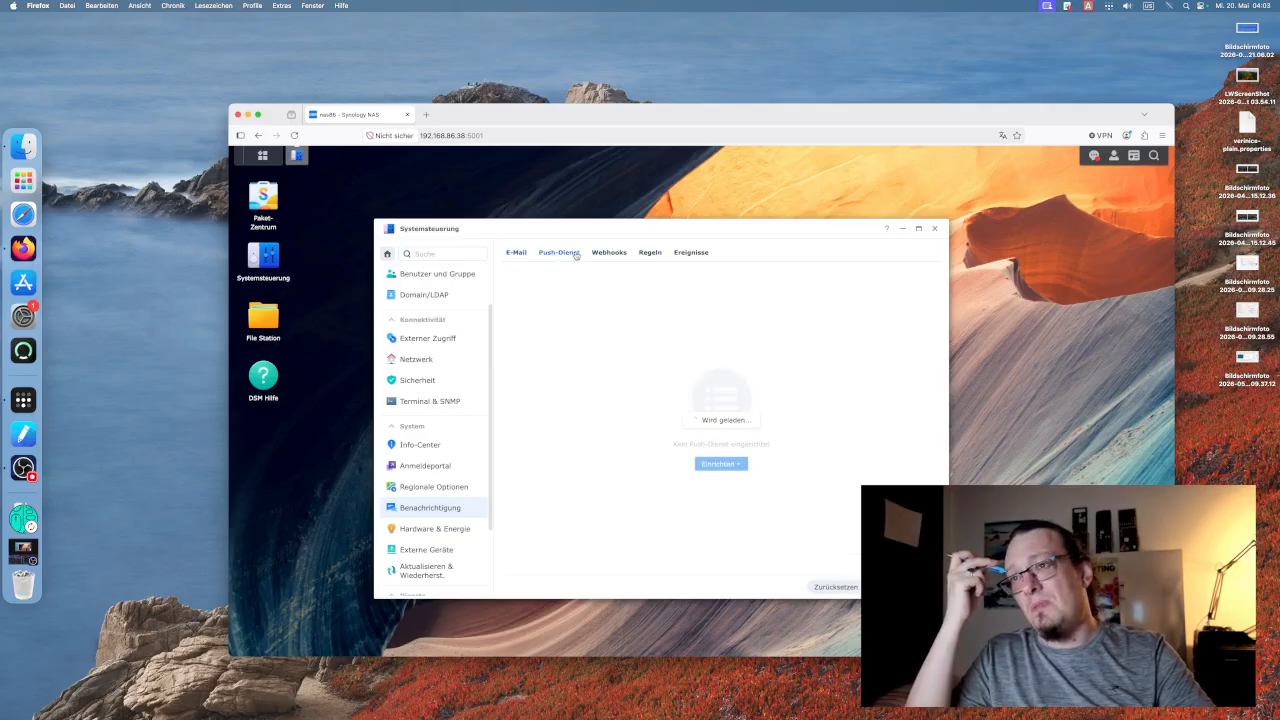
click(514, 254)
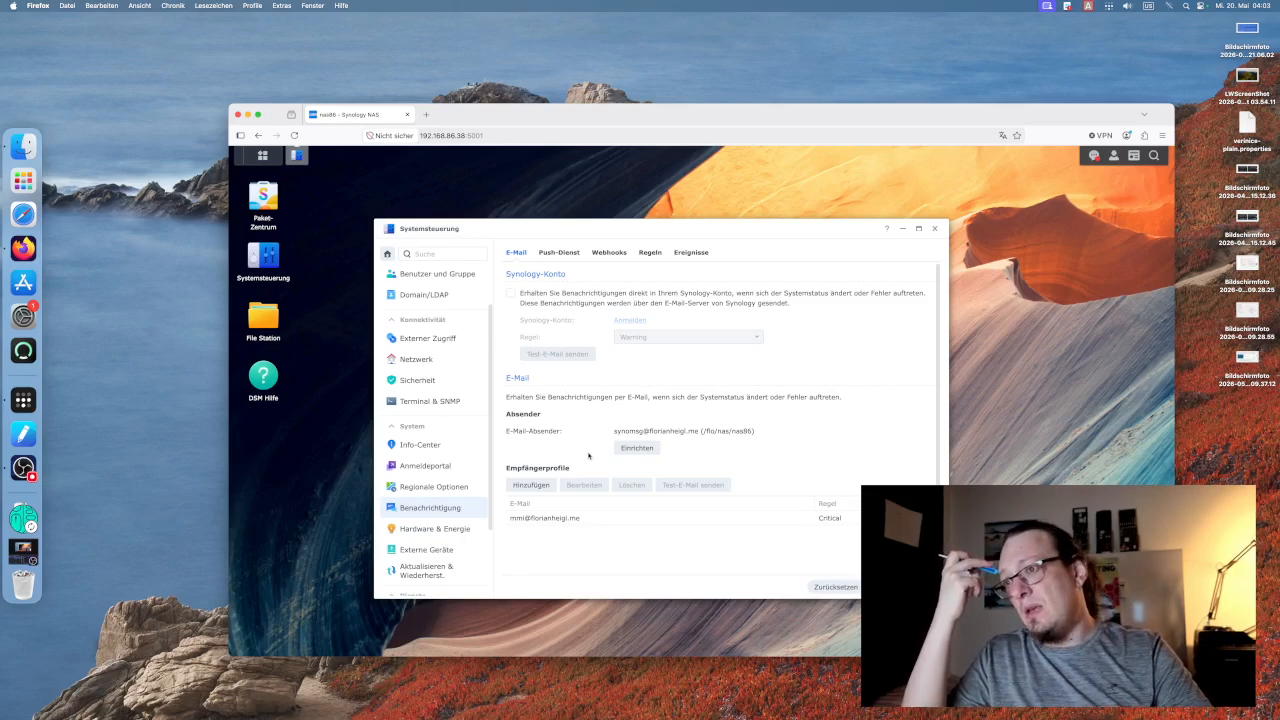
scroll(588, 456, down, 3)
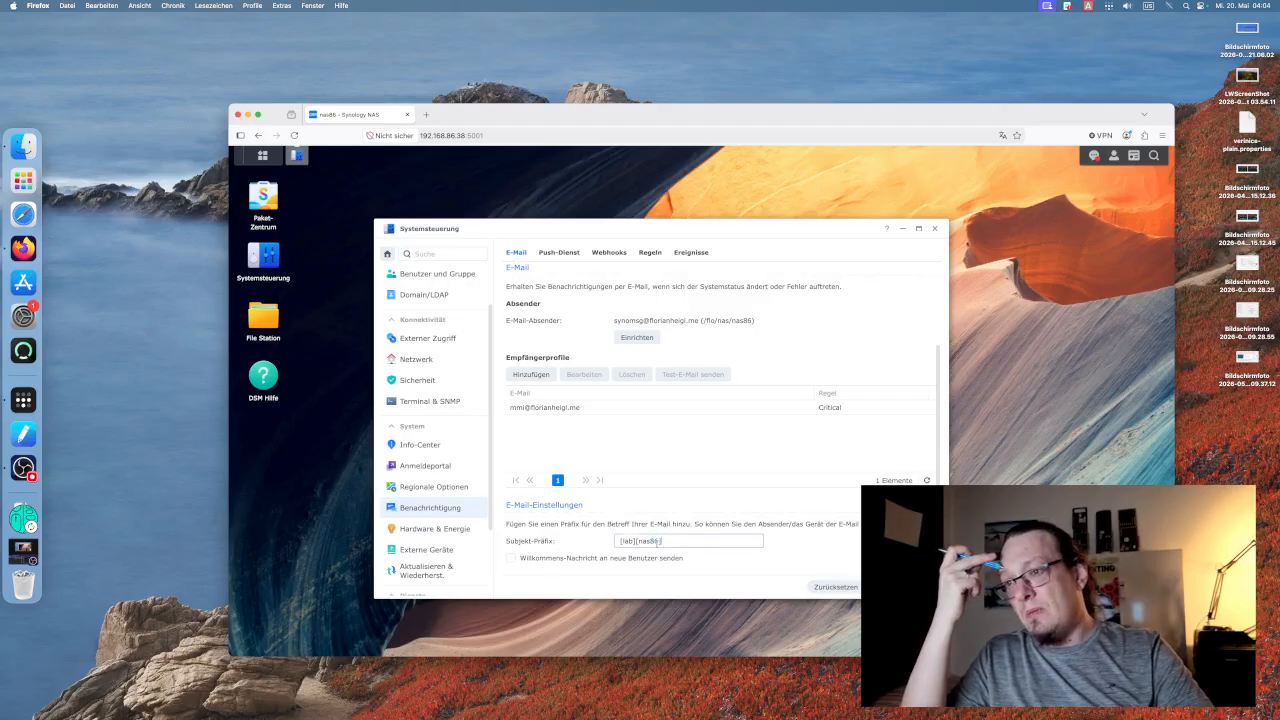
drag(665, 541, 596, 542)
scroll(600, 420, up, 3)
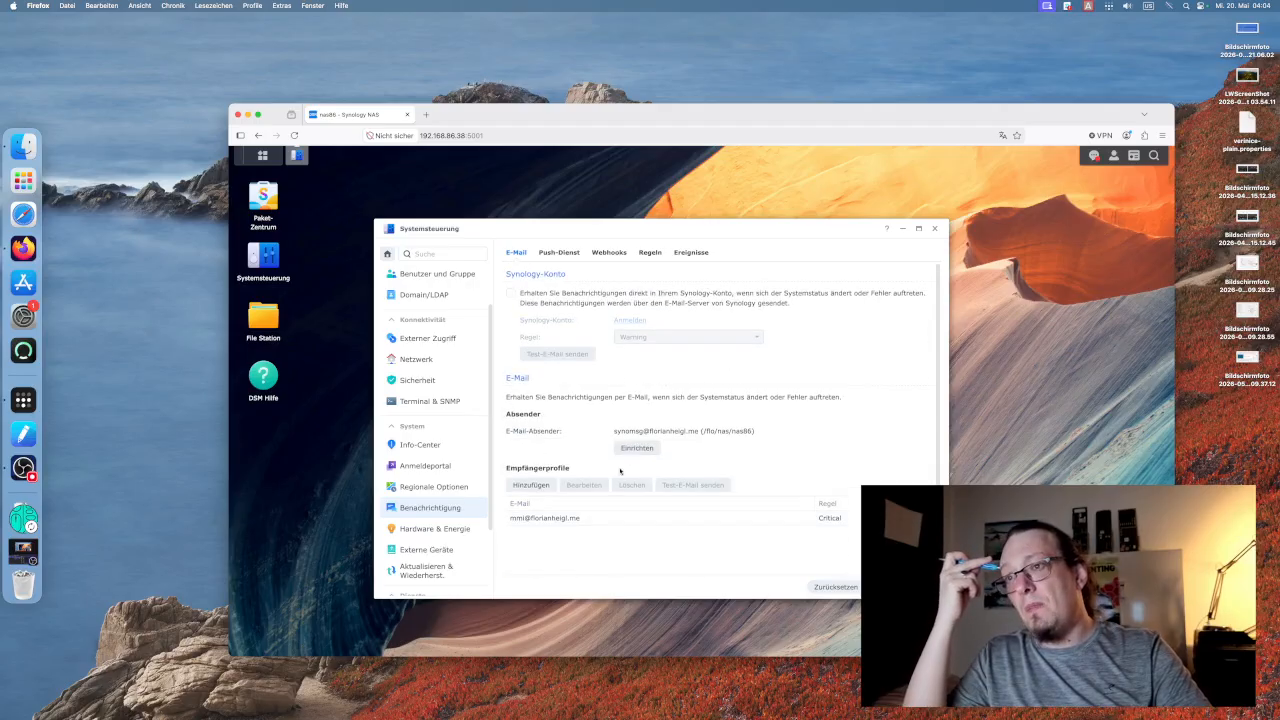
Inspect the message template of the critical Active Backup for Business event "Agentaufgabe konnte nicht erstellt werden" and close it without changes.
click(610, 252)
click(649, 253)
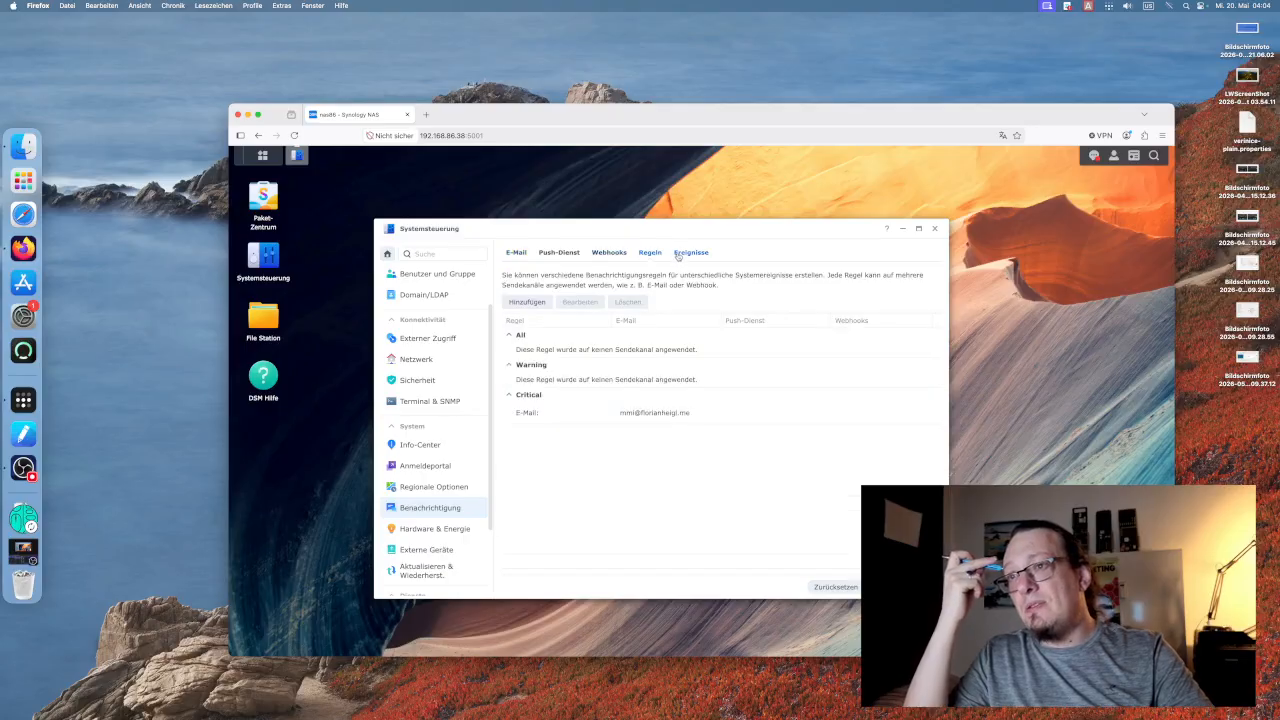
click(677, 254)
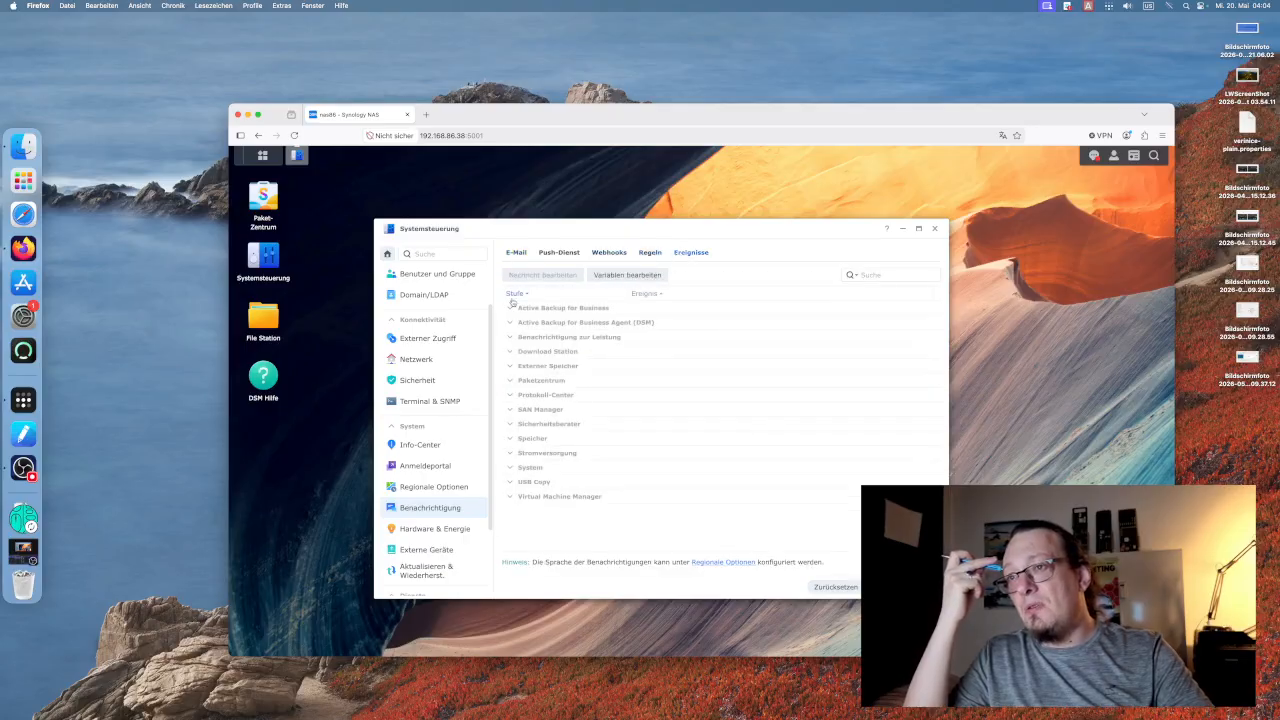
click(576, 322)
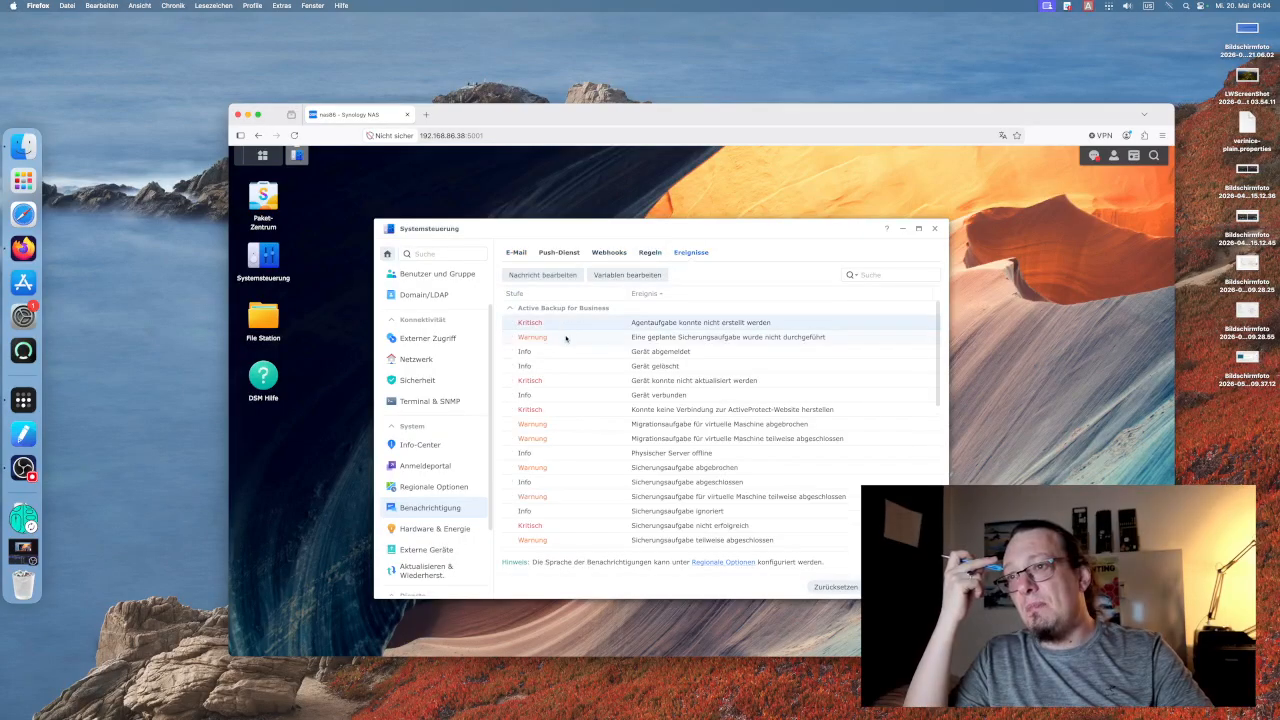
click(548, 275)
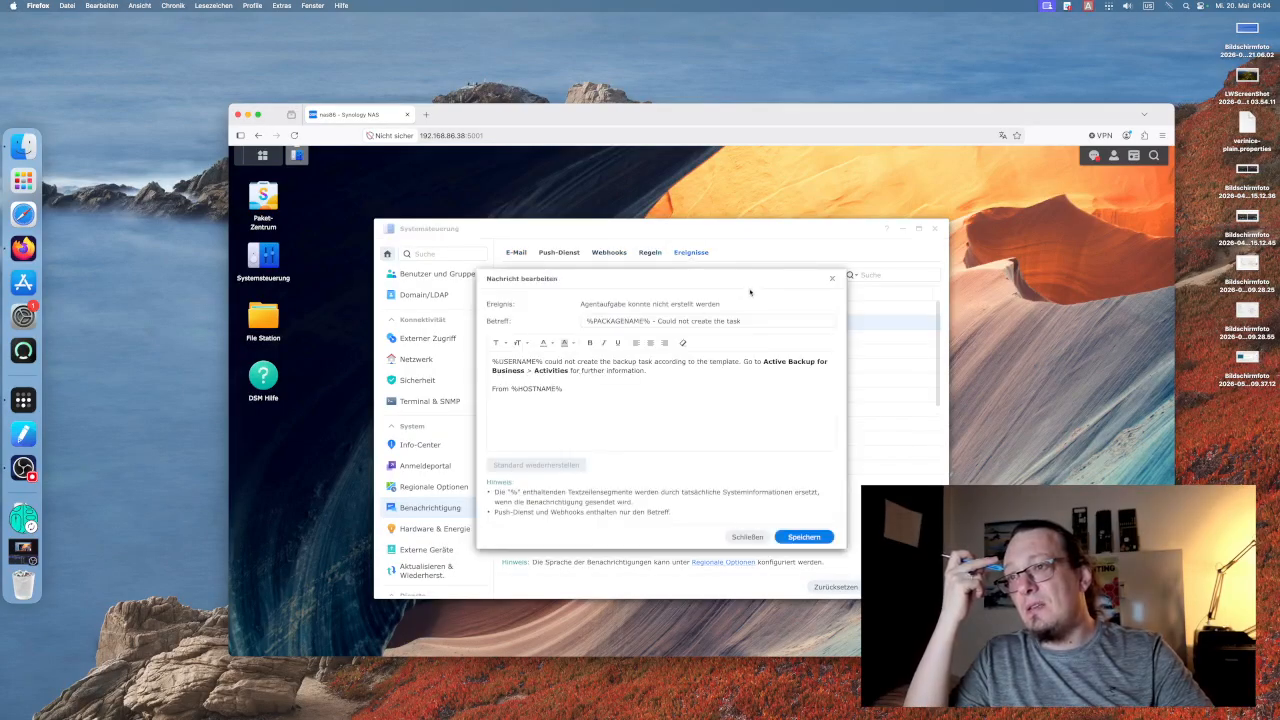
click(831, 278)
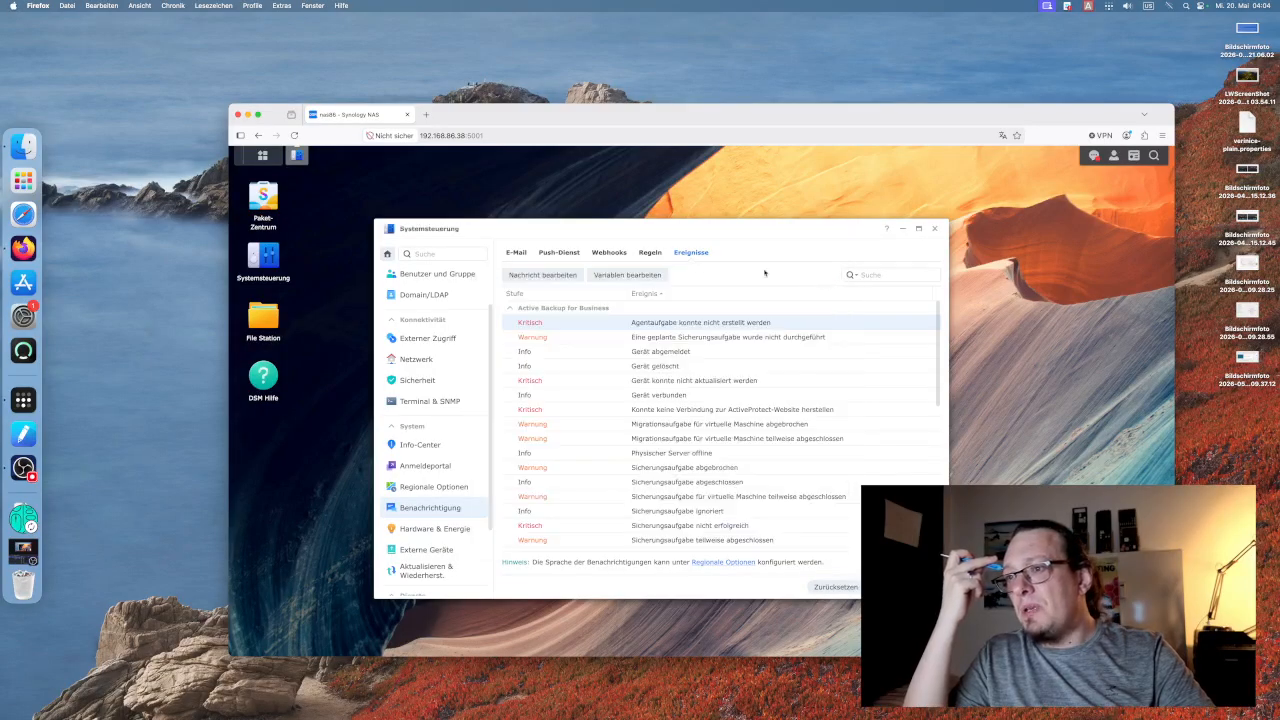
Inspect the rule and address of the existing e-mail recipient profile without changing them.
click(516, 252)
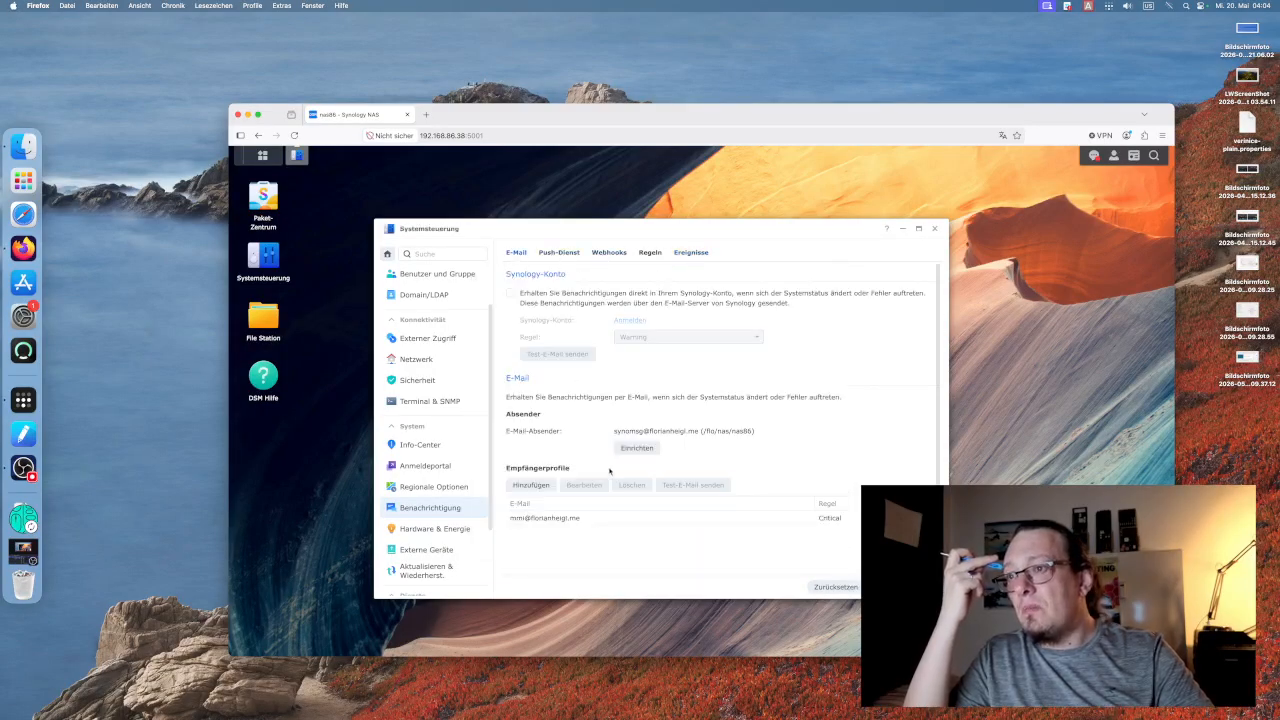
click(549, 519)
click(588, 486)
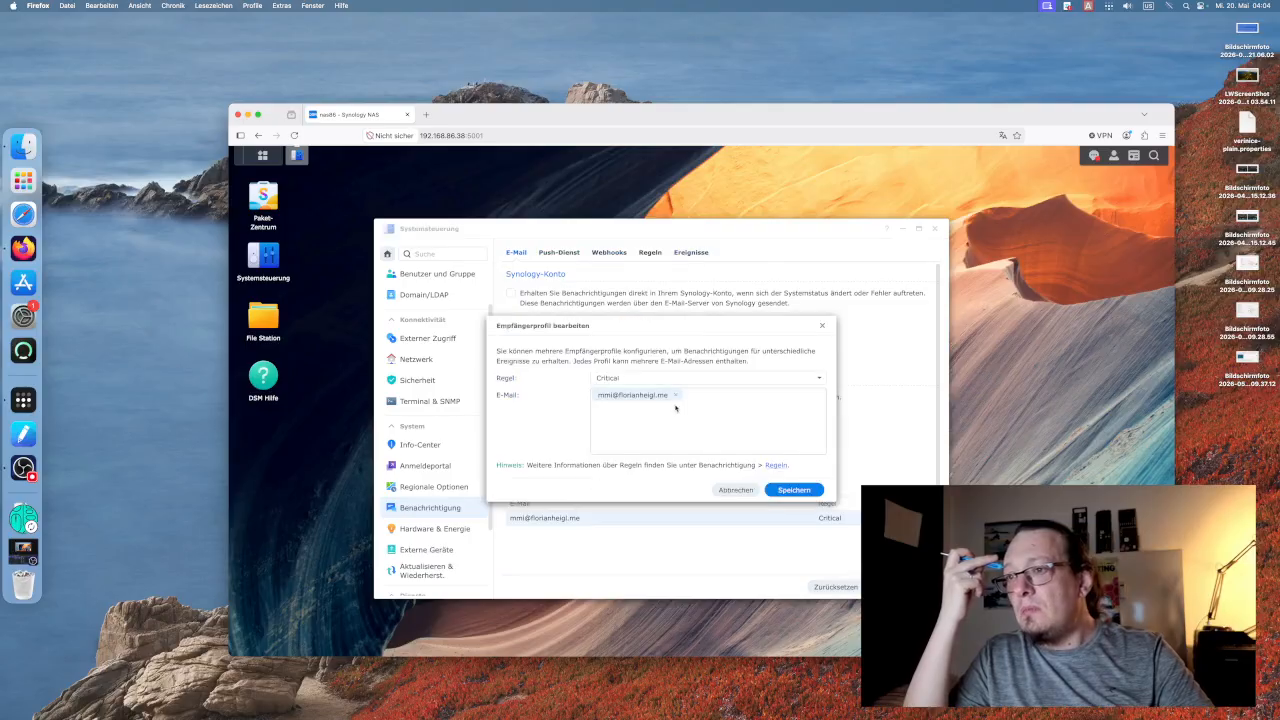
click(735, 491)
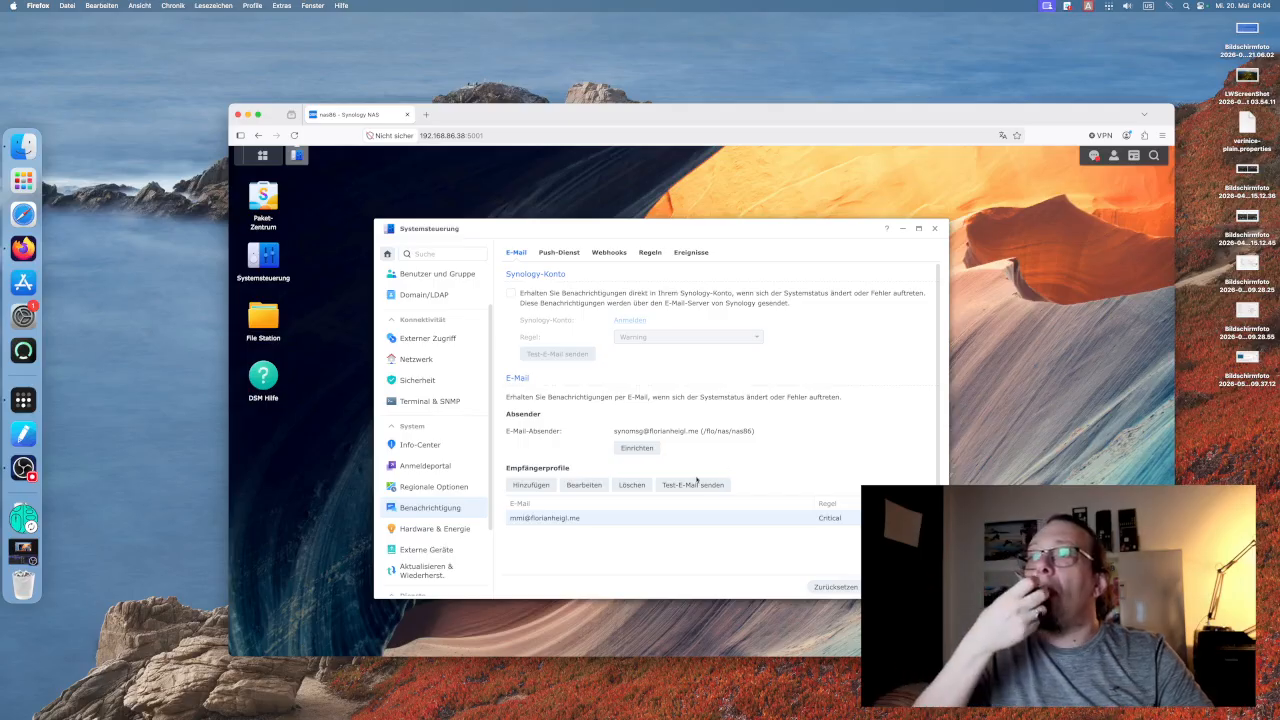
Go through the push service, webhook, rule and event notification settings, inspecting the event categories covered by the Critical rule.
click(559, 253)
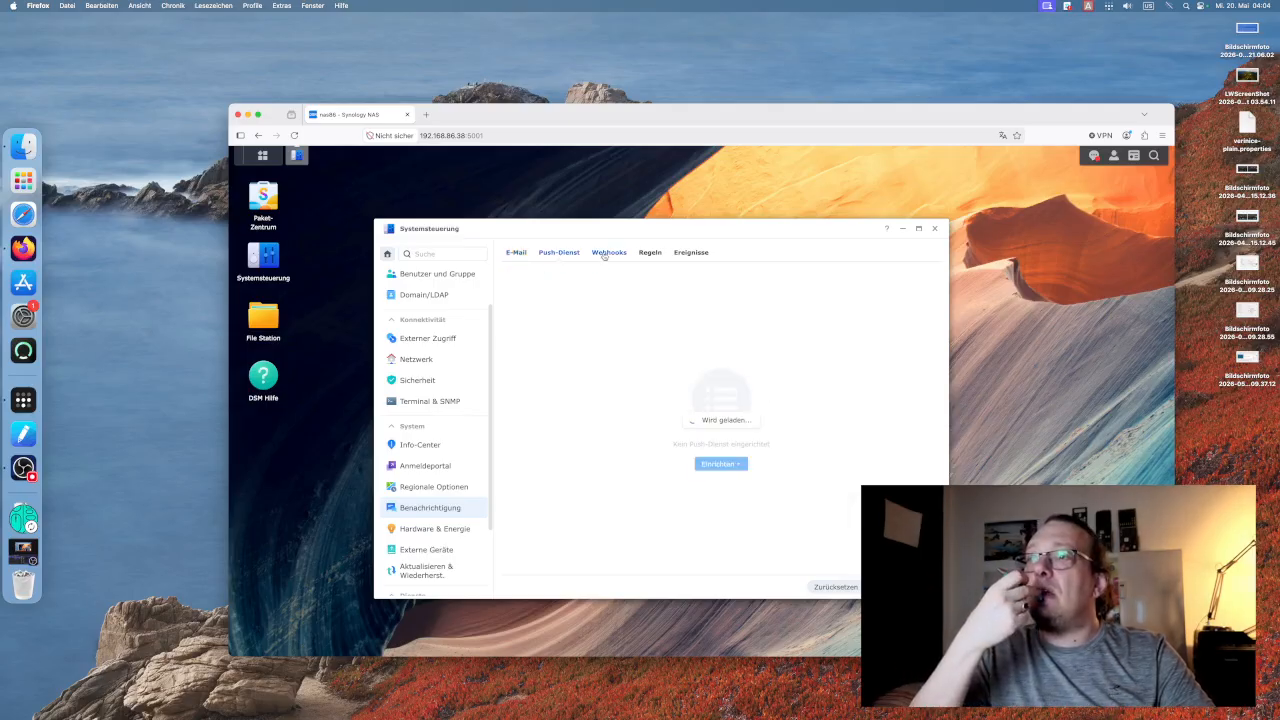
click(607, 253)
click(650, 253)
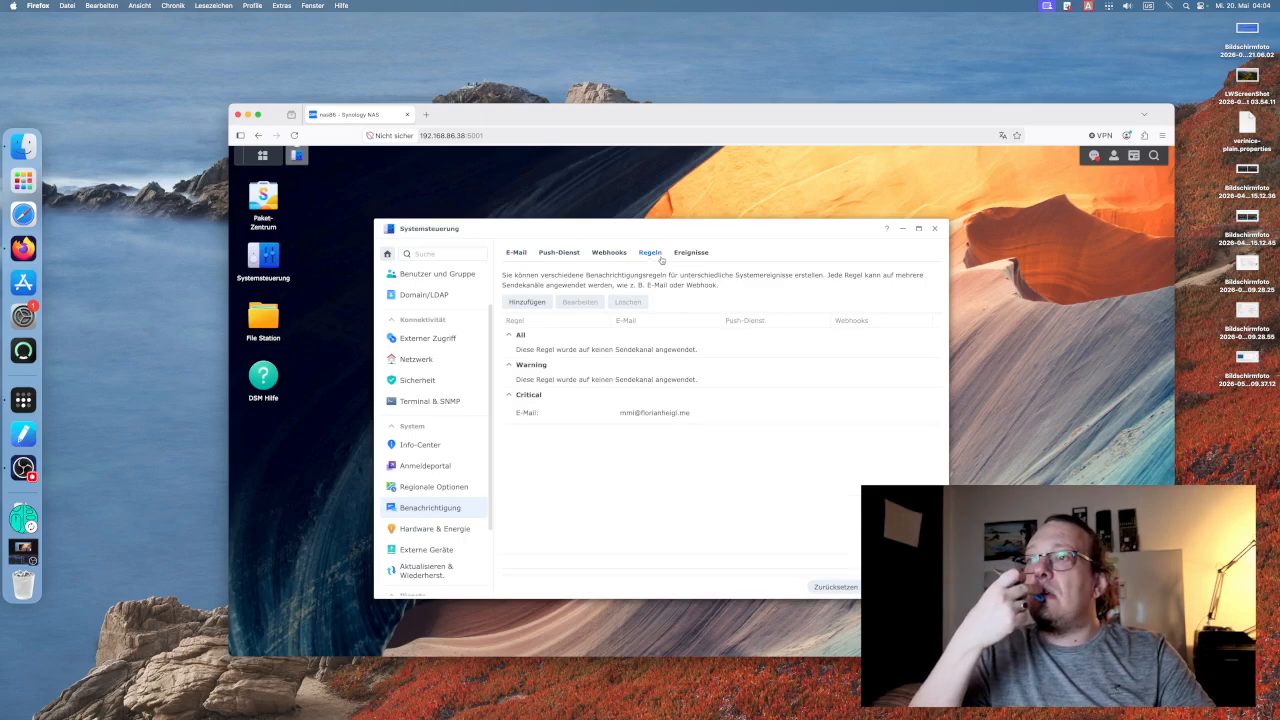
click(534, 393)
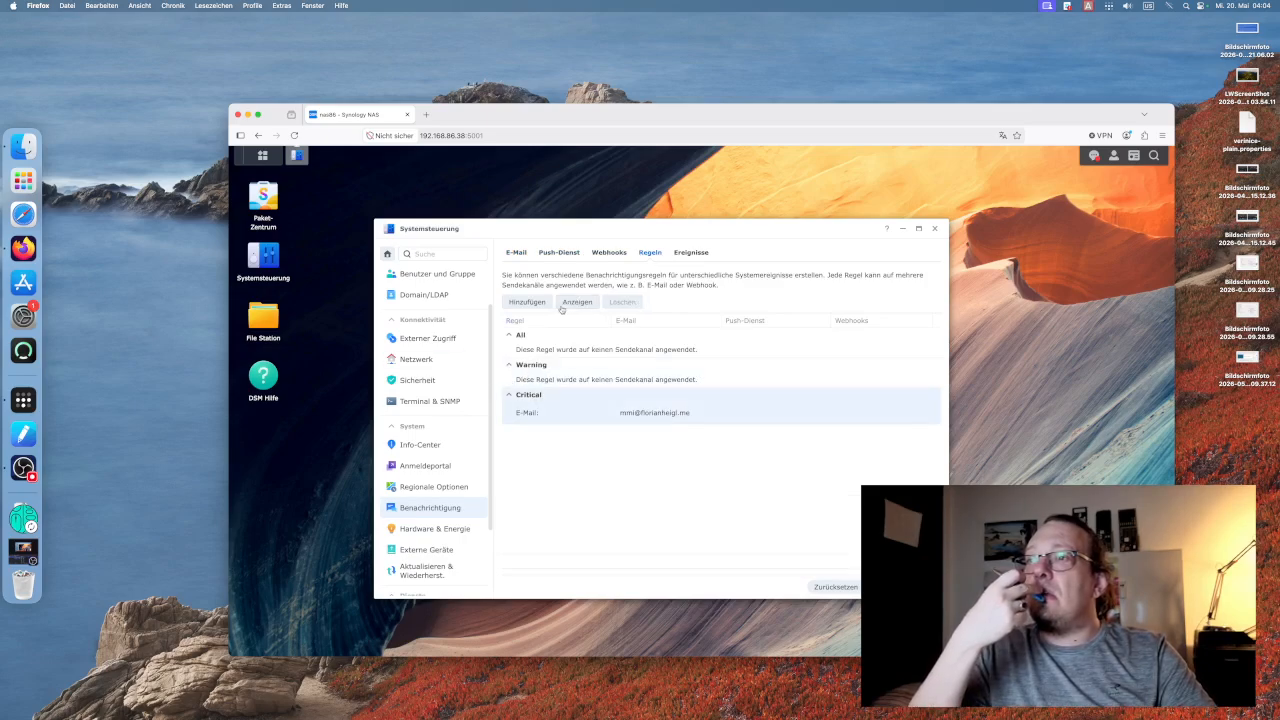
click(574, 302)
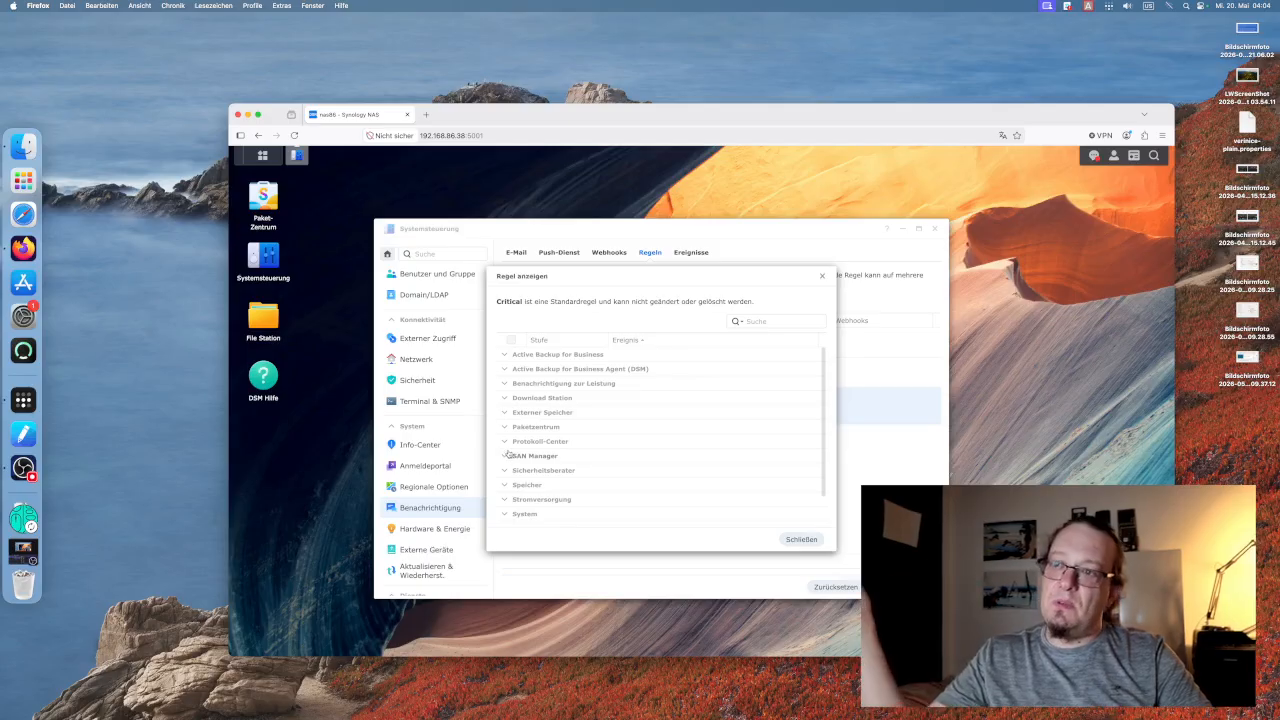
scroll(511, 455, down, 2)
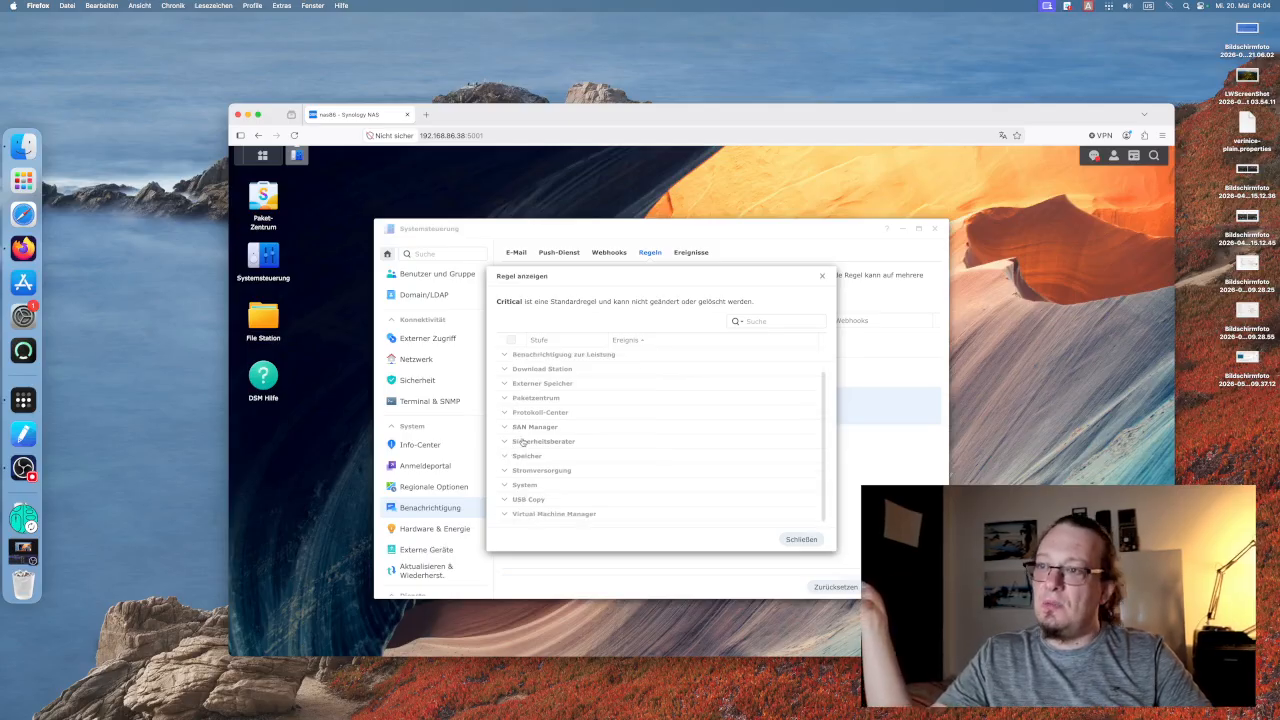
scroll(512, 440, up, 2)
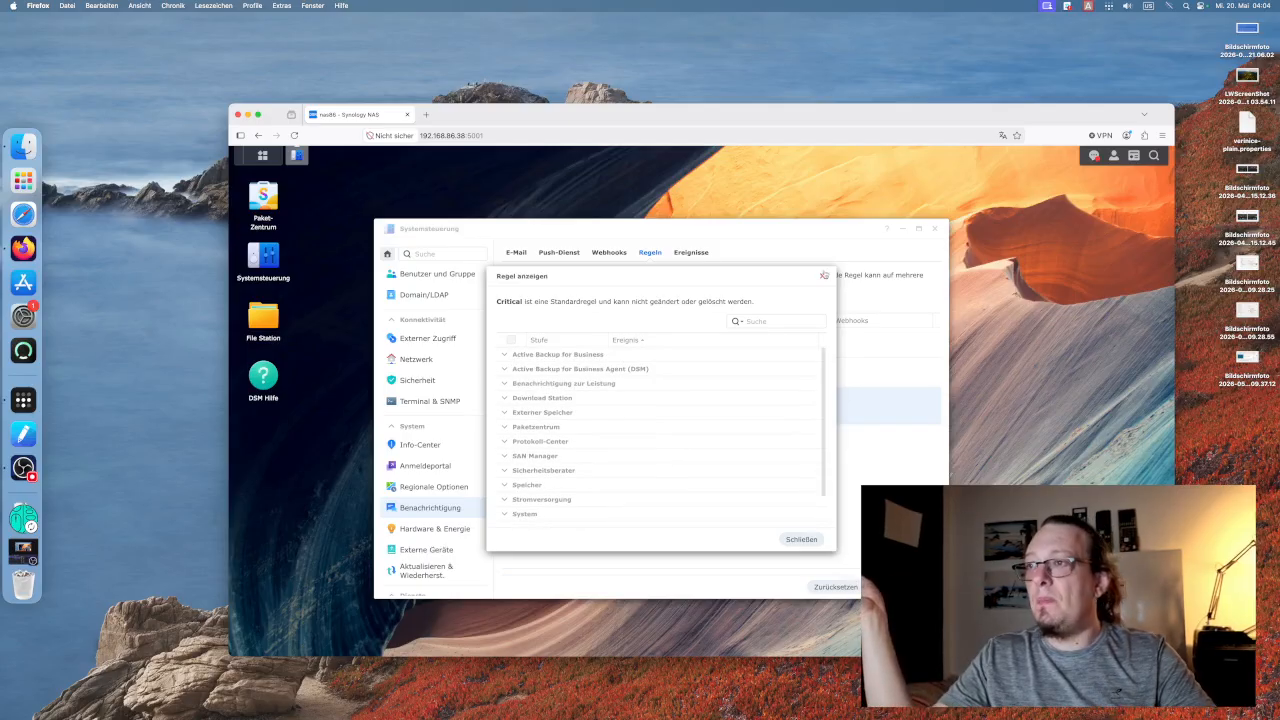
click(822, 276)
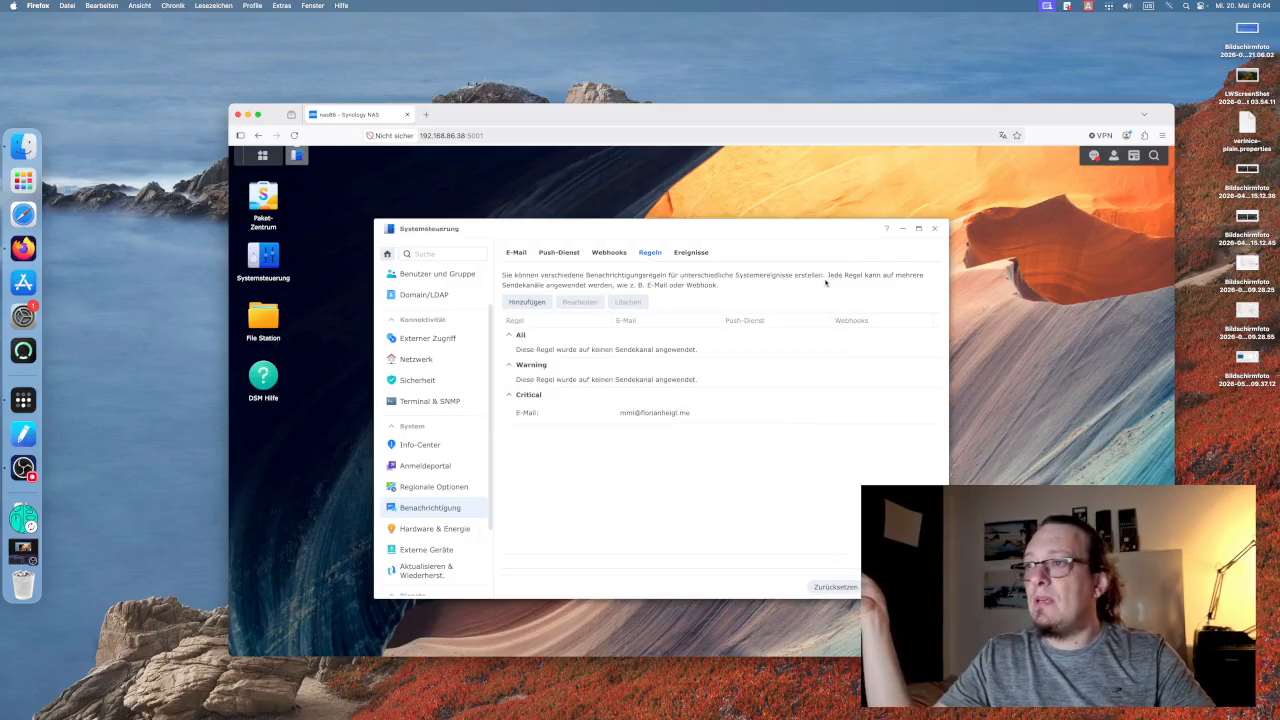
click(690, 252)
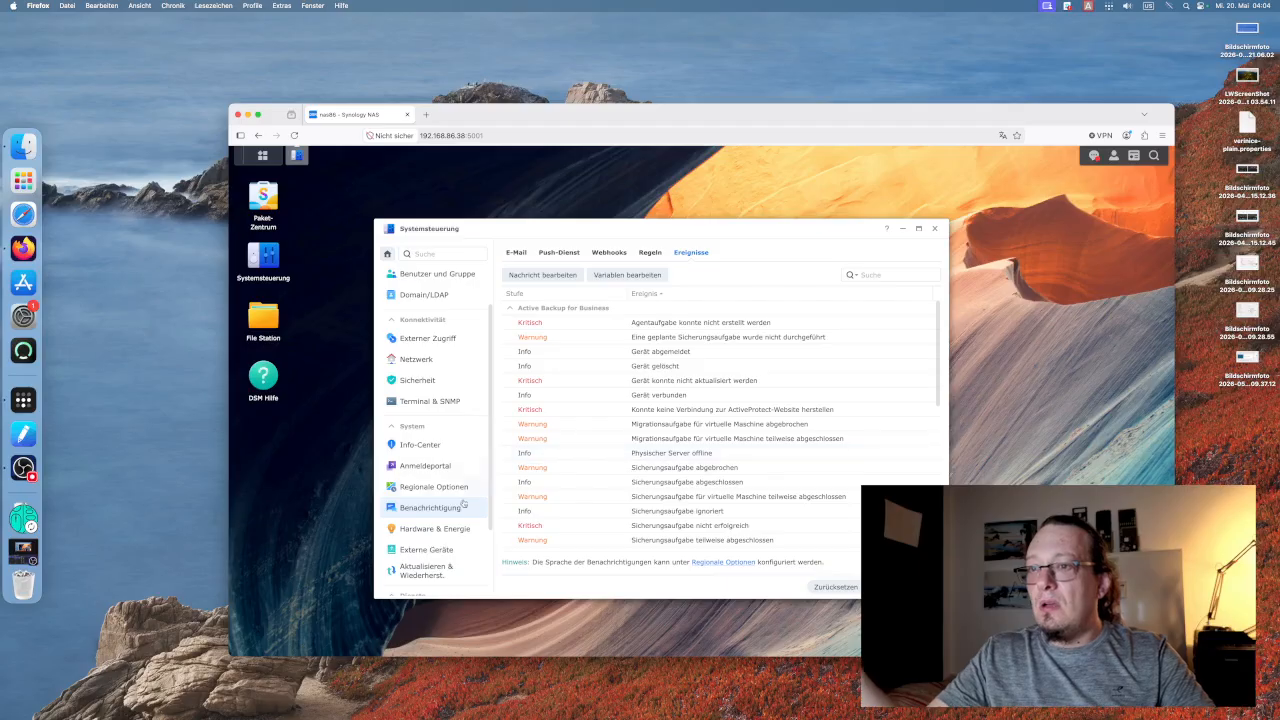
Review the hardware and energy settings: general options with fan mode, power schedule, disk hibernation and UPS support.
click(428, 530)
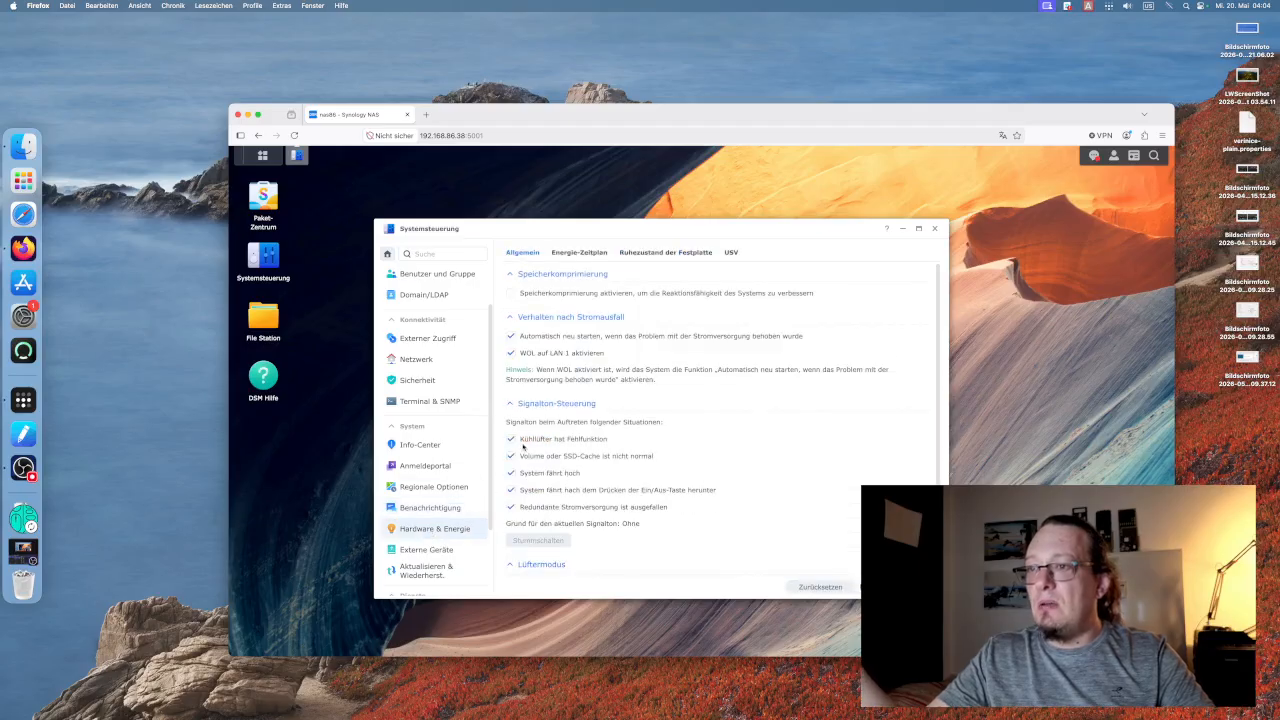
scroll(530, 446, down, 3)
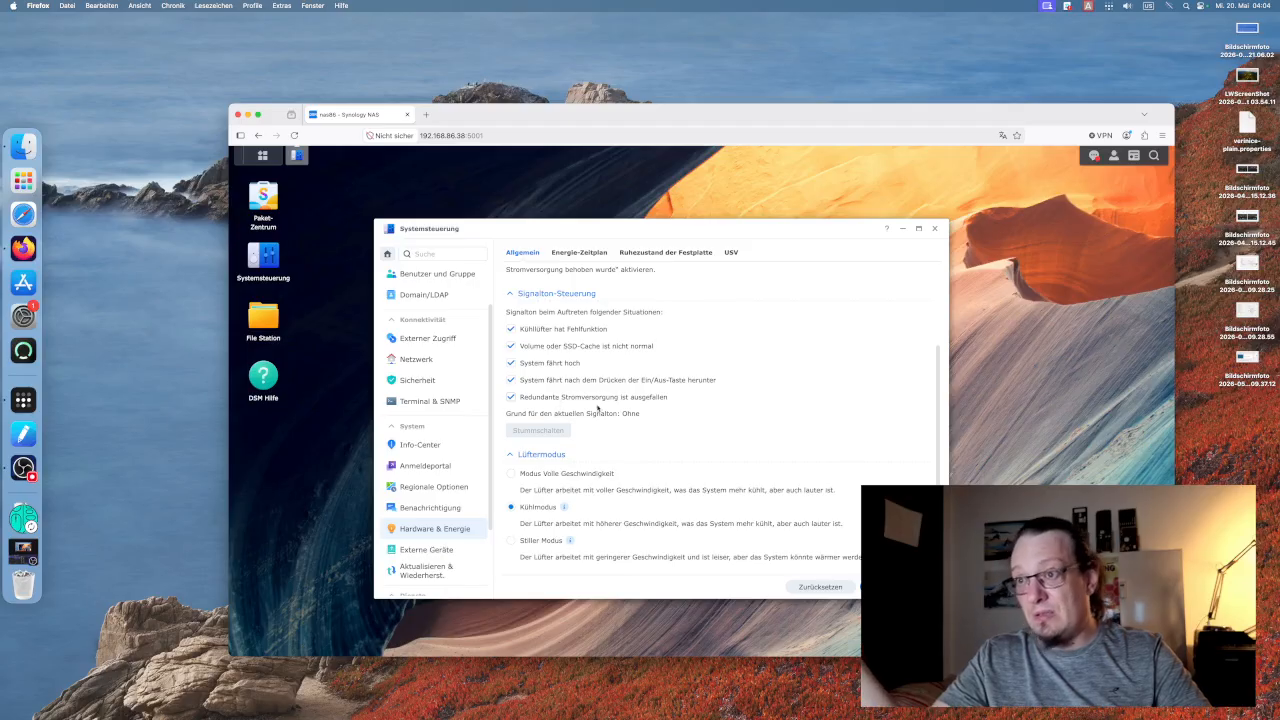
click(579, 253)
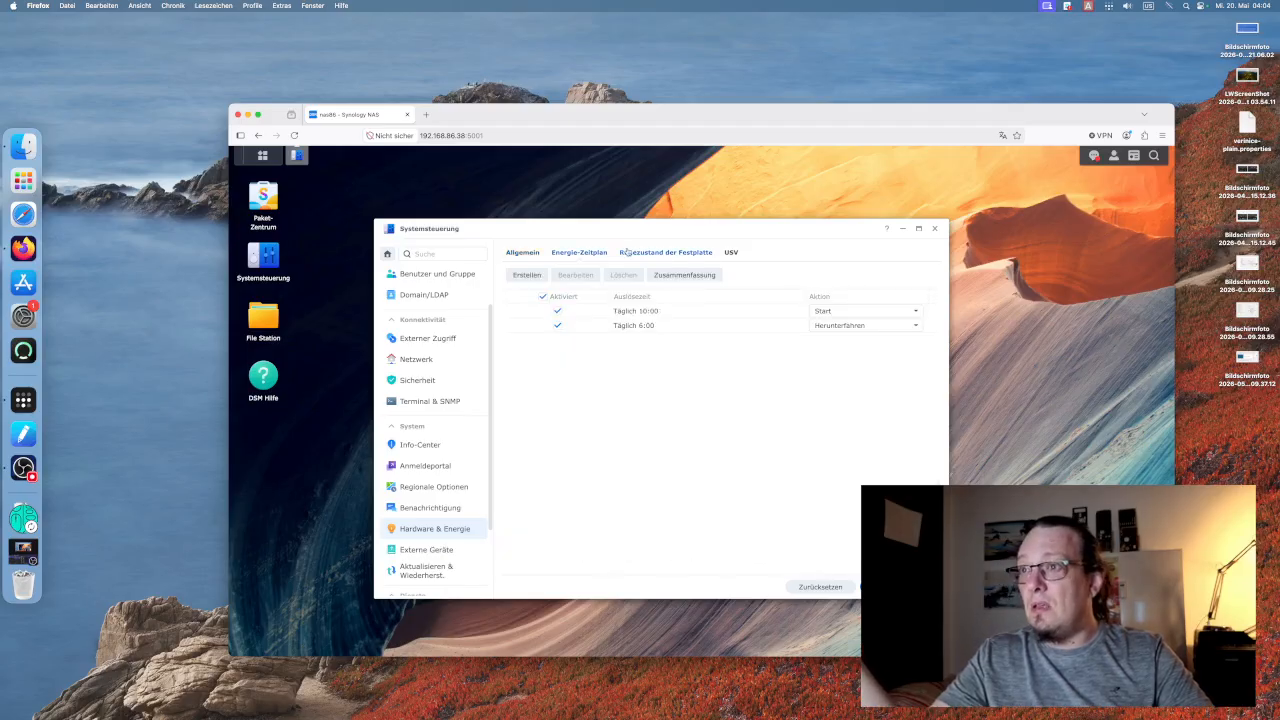
click(624, 253)
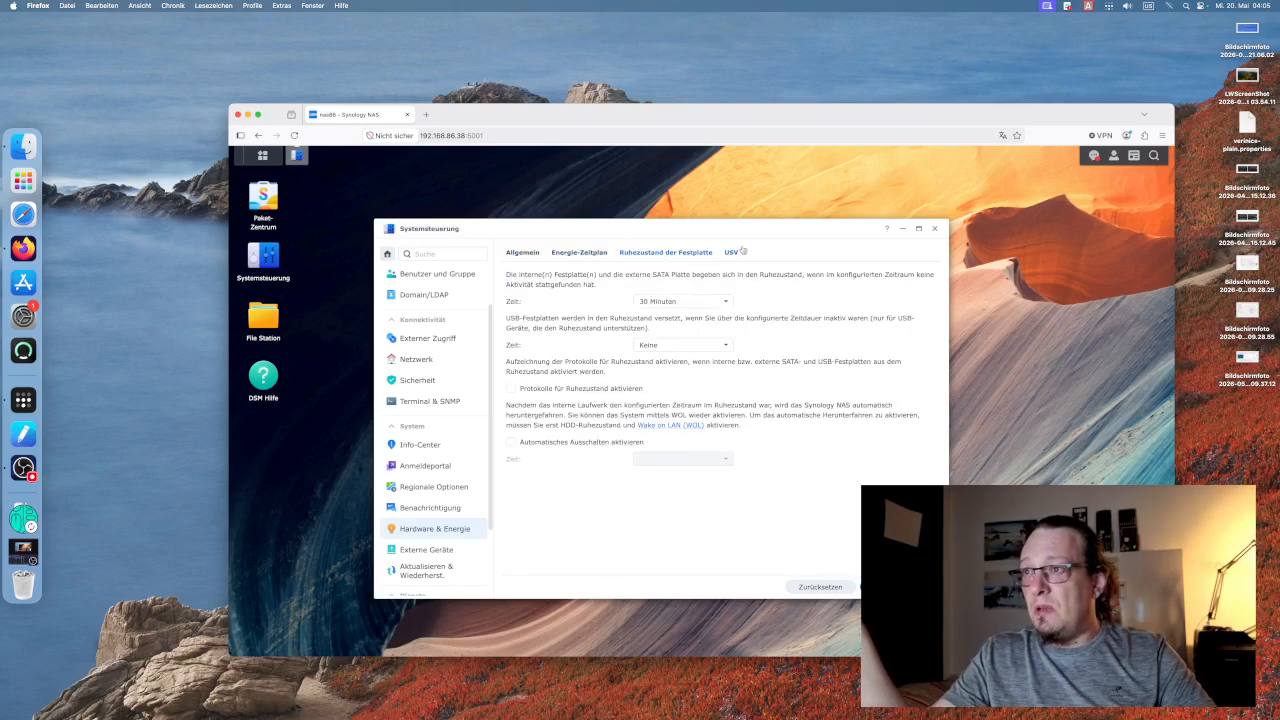
click(731, 253)
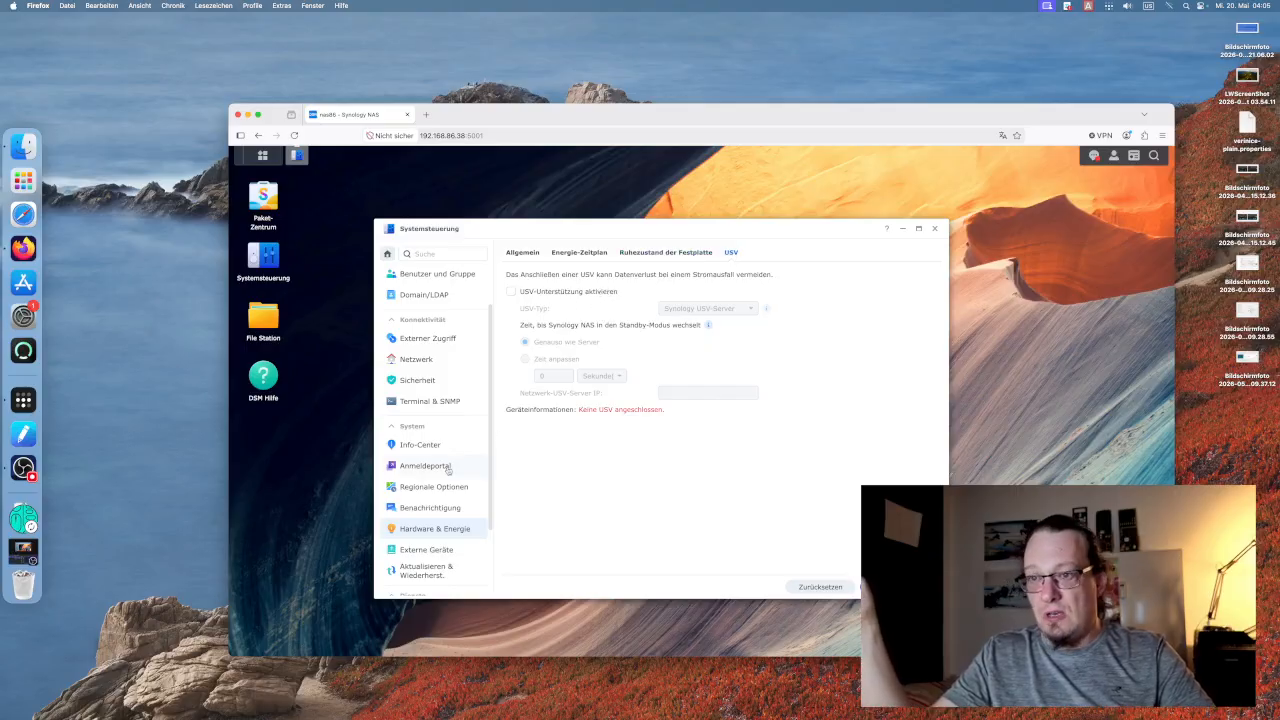
Check the external devices and the DSM update status, and inspect the update settings without changing them.
click(441, 552)
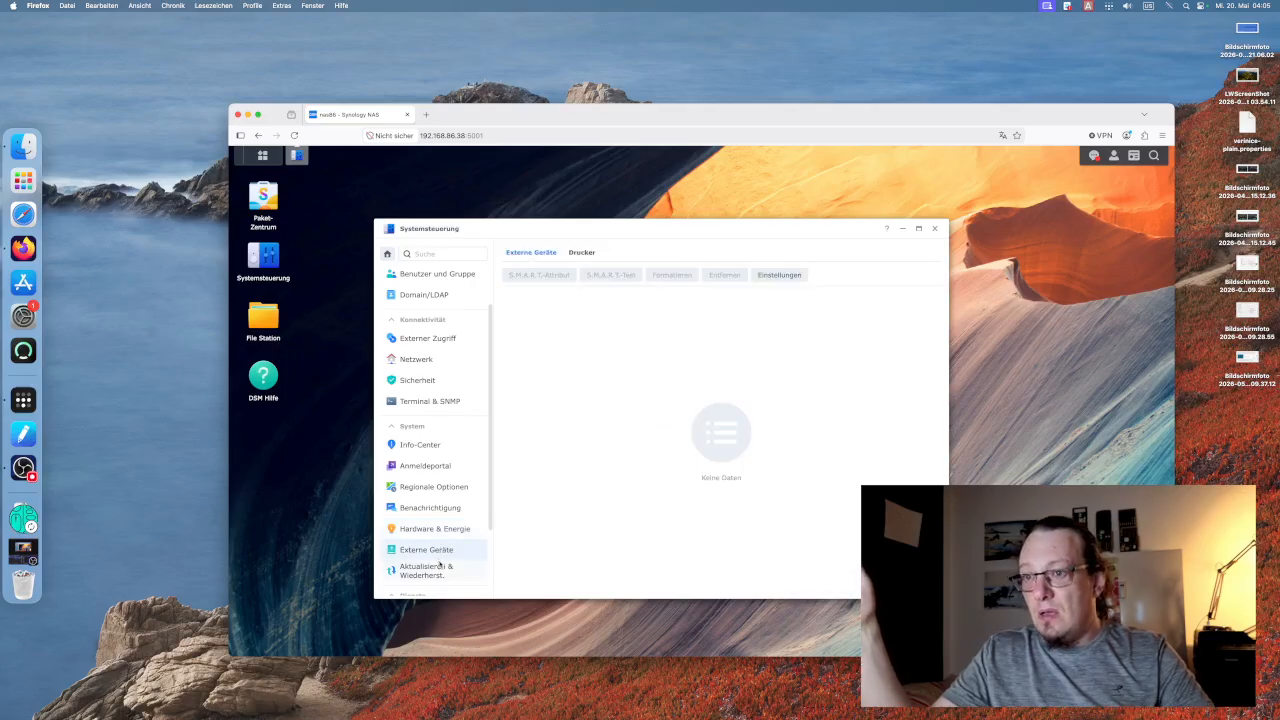
click(440, 566)
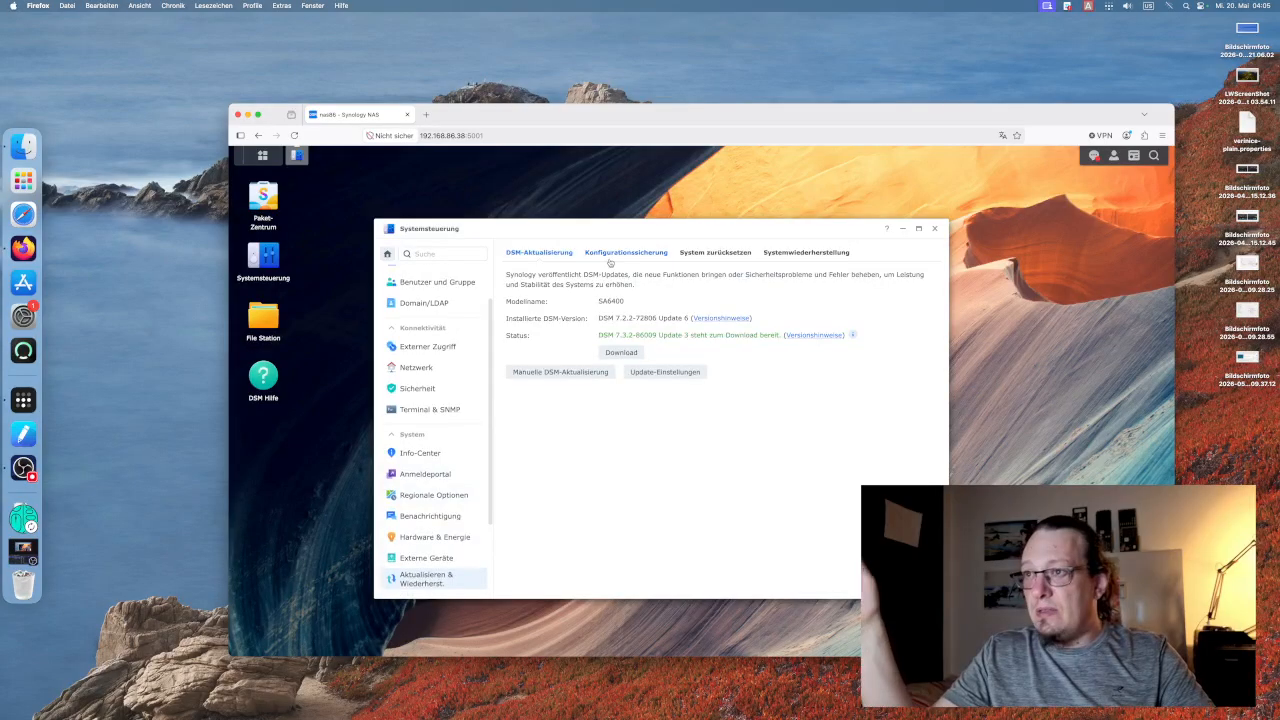
click(641, 372)
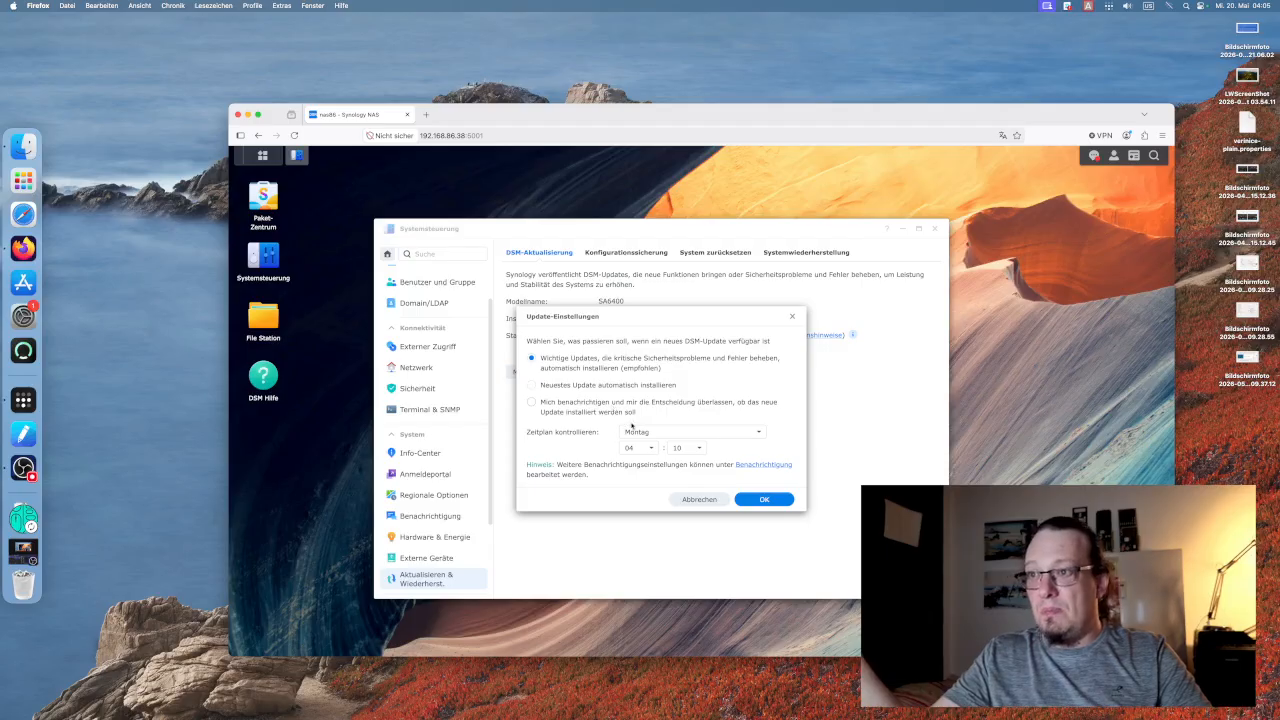
click(688, 501)
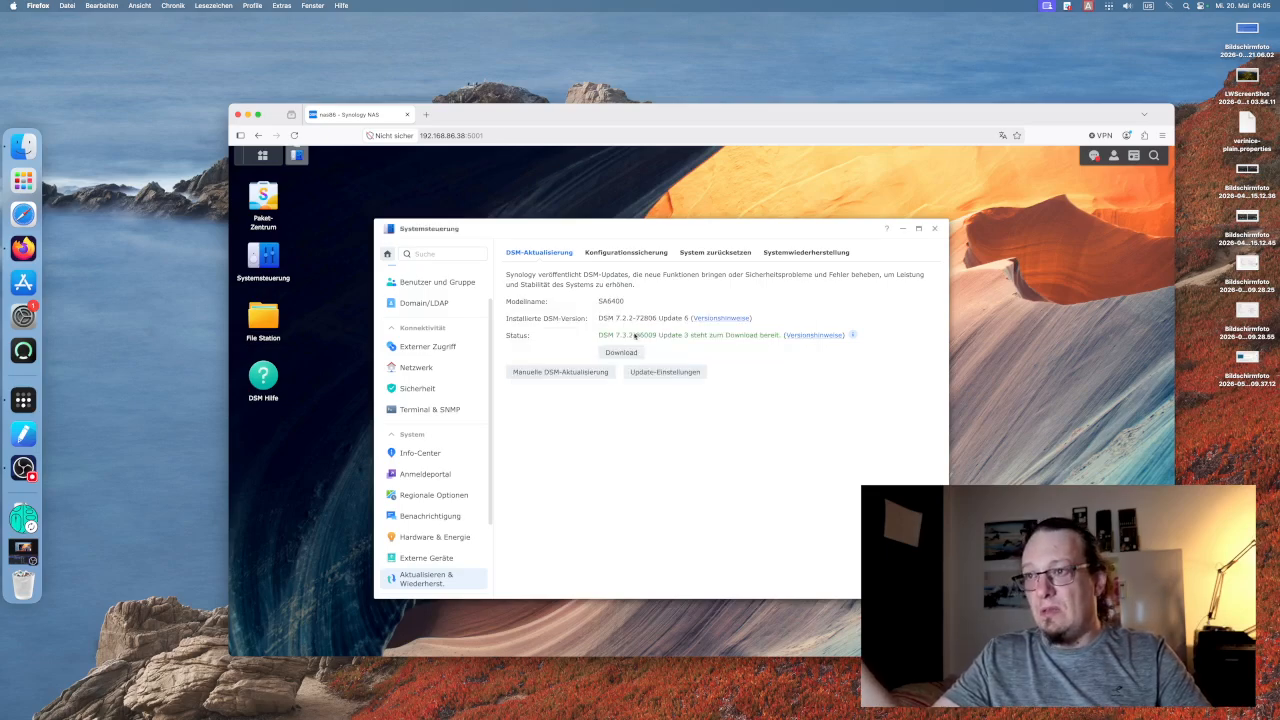
Manually export the DSM system configuration as a .dss backup file to the computer.
click(622, 253)
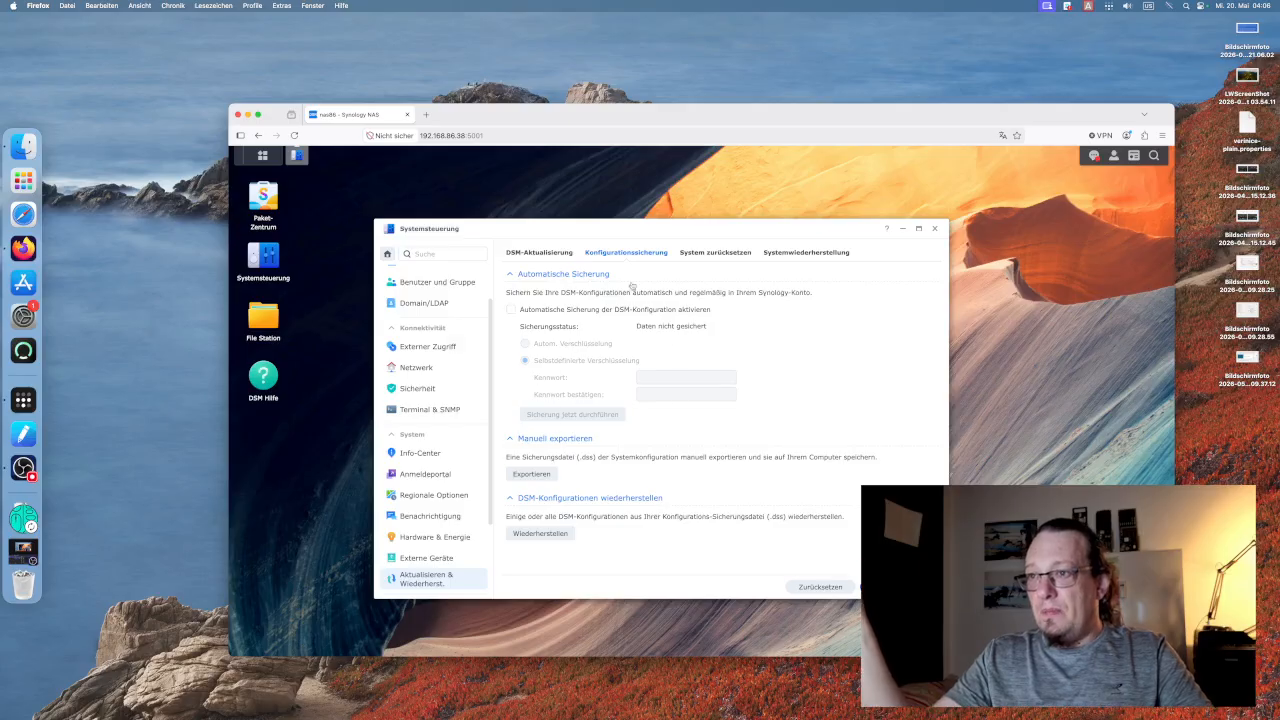
click(534, 478)
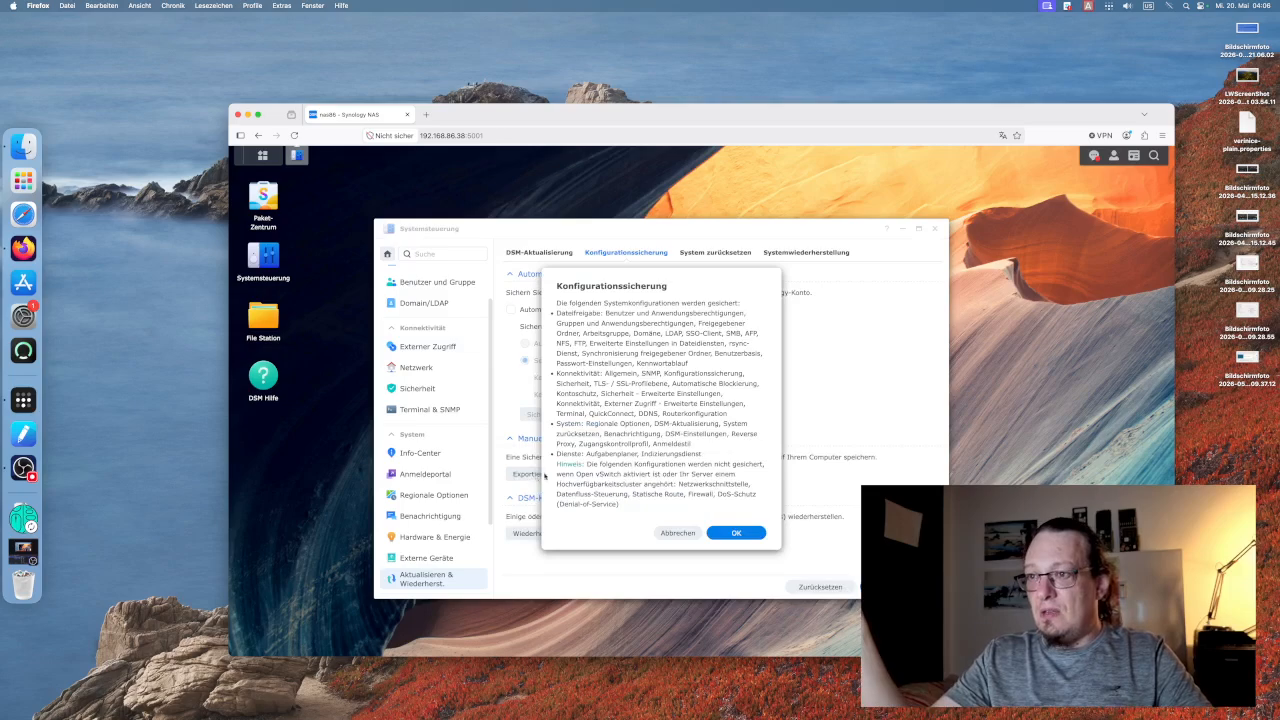
click(736, 533)
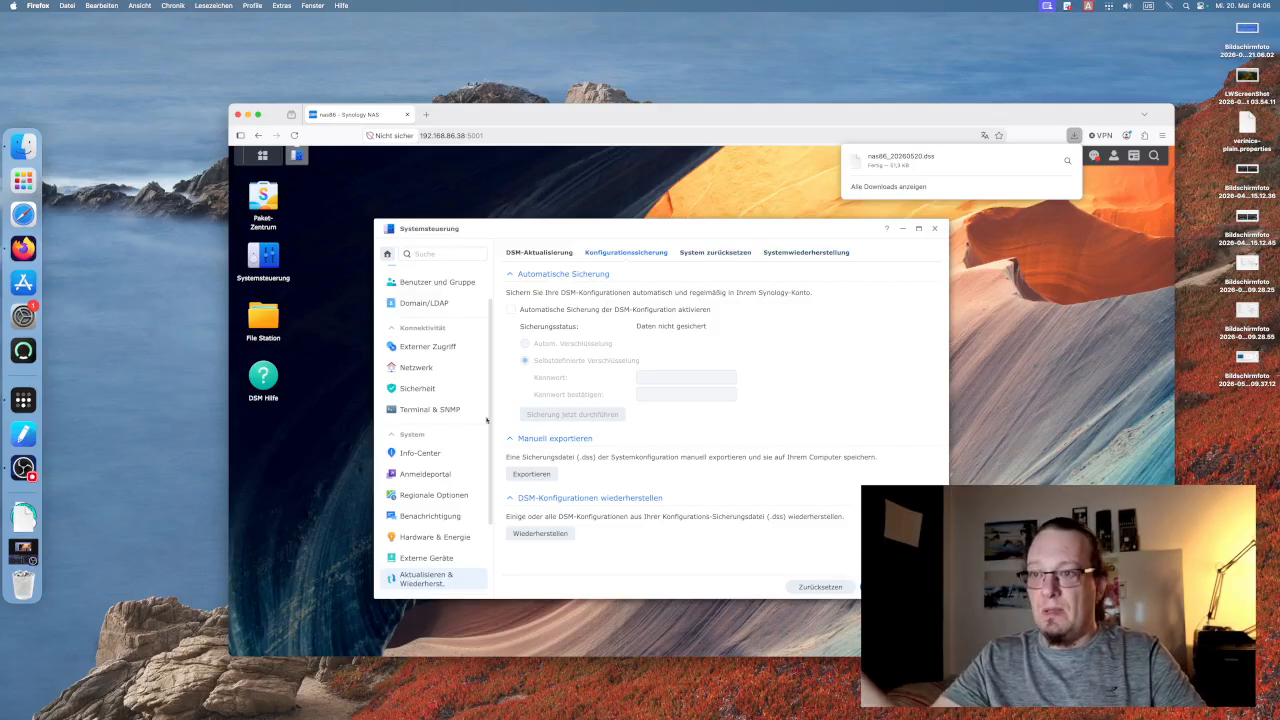
In the application permissions, review AFP's user and group rights, revoke its default permission for all users and save.
scroll(480, 422, down, 3)
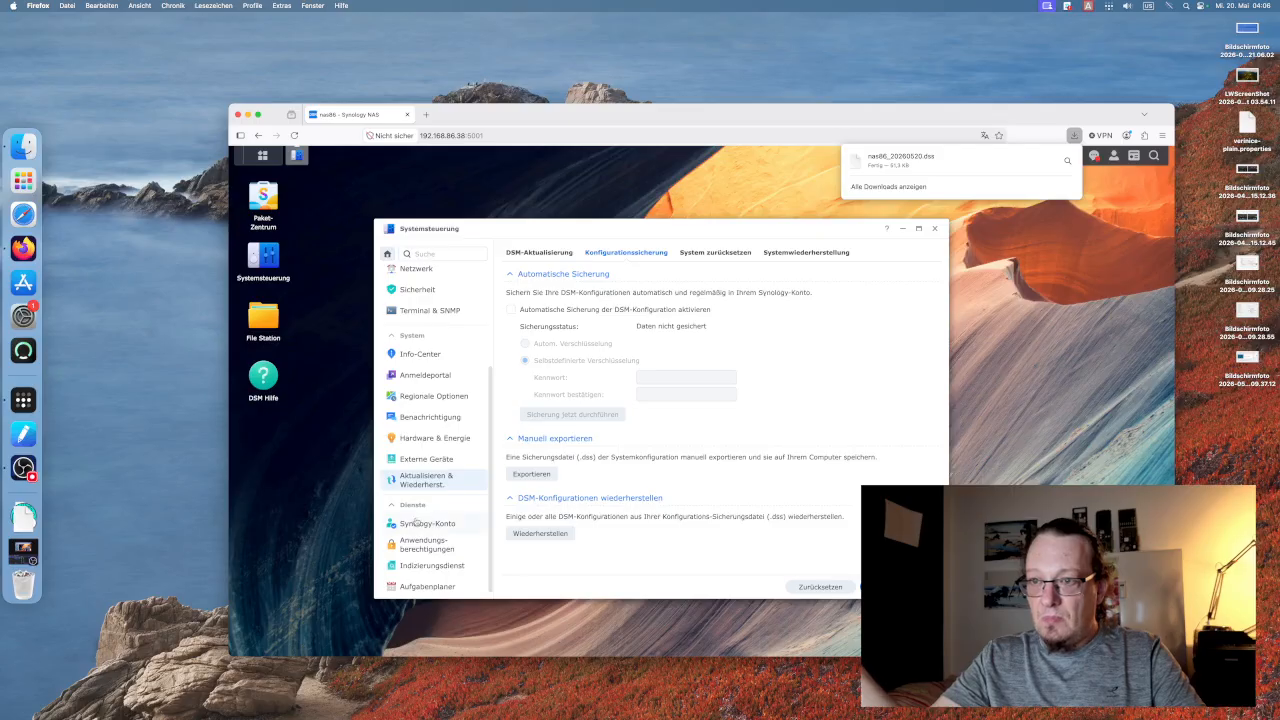
click(430, 549)
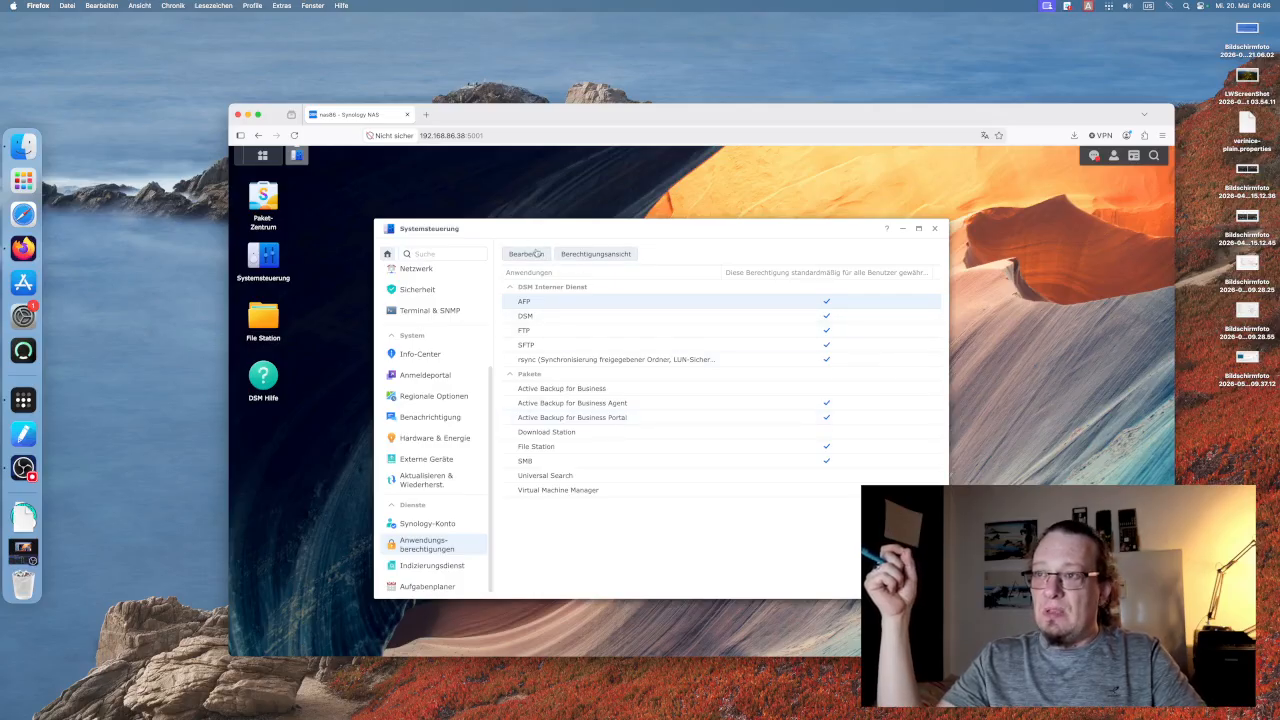
double_click(655, 301)
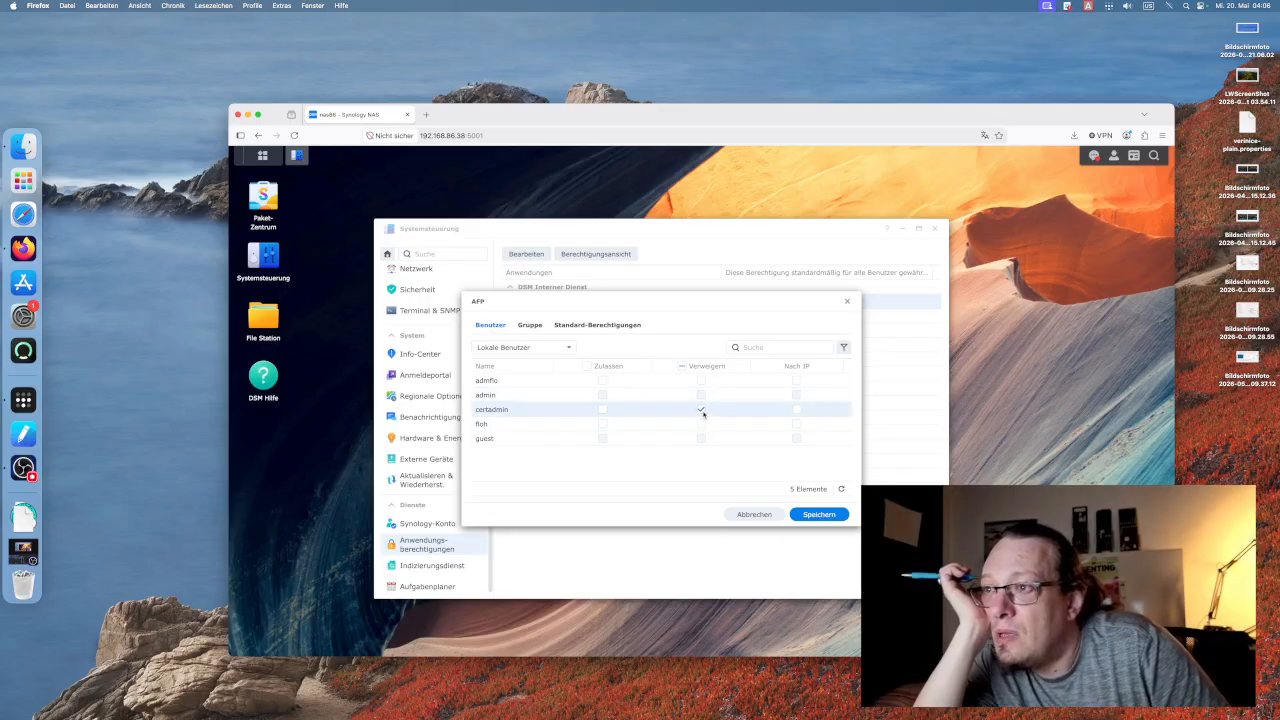
click(530, 325)
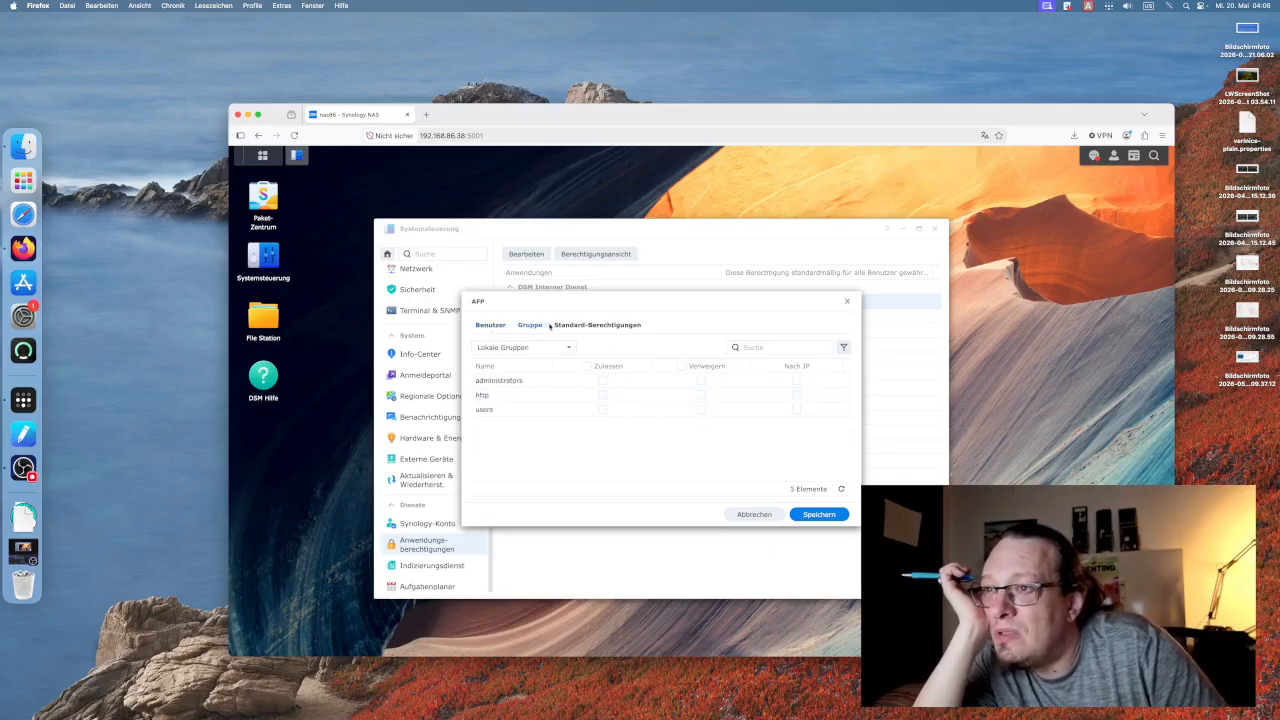
click(566, 326)
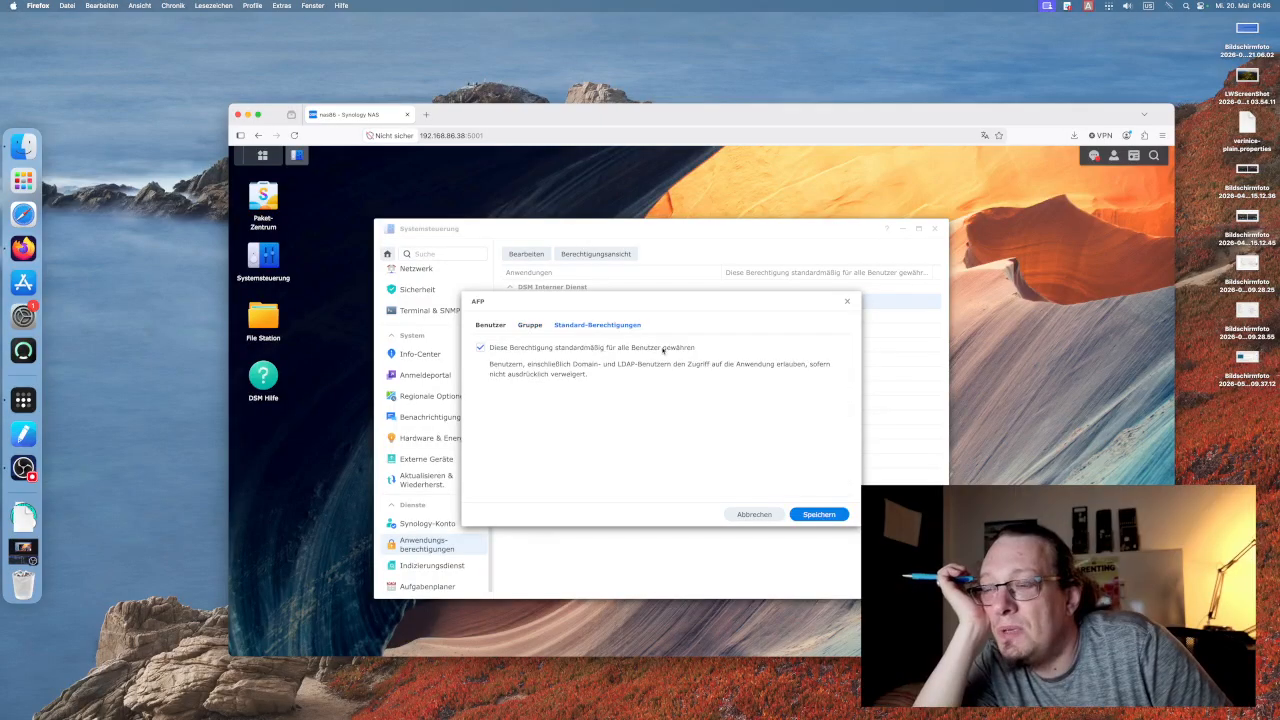
click(816, 514)
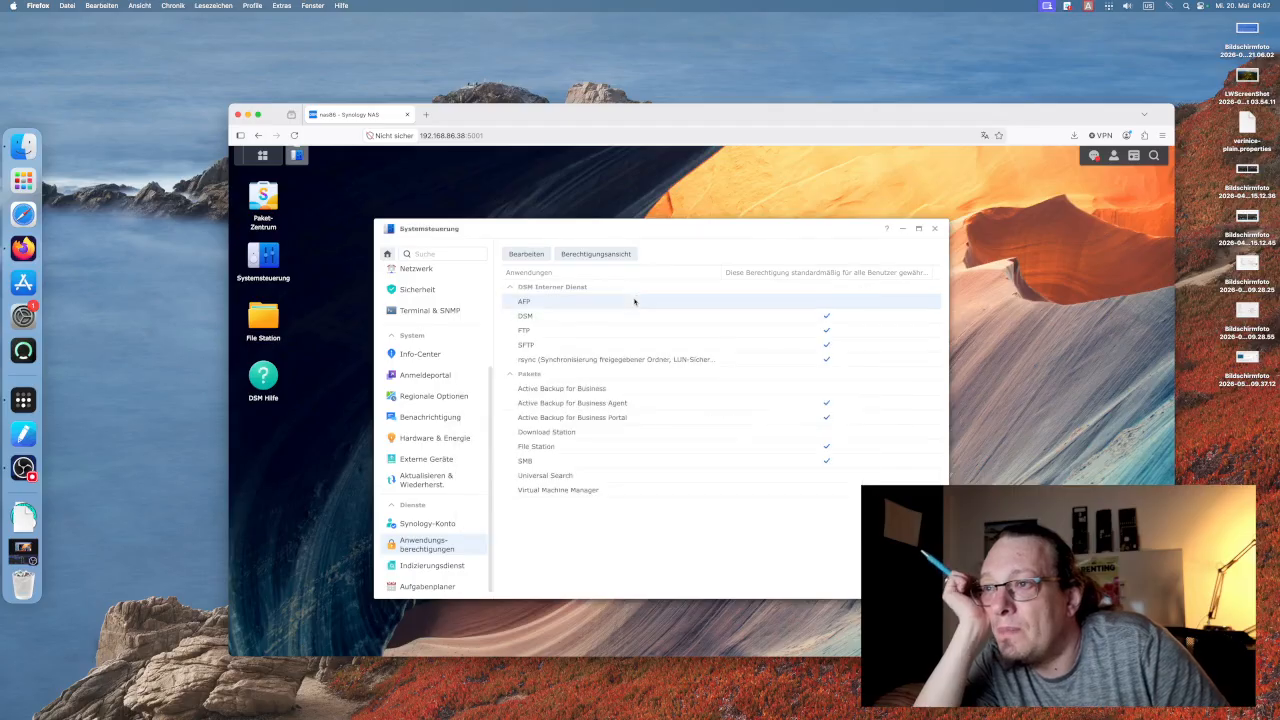
Revoke the default permission for all users on the FTP service and save.
click(651, 315)
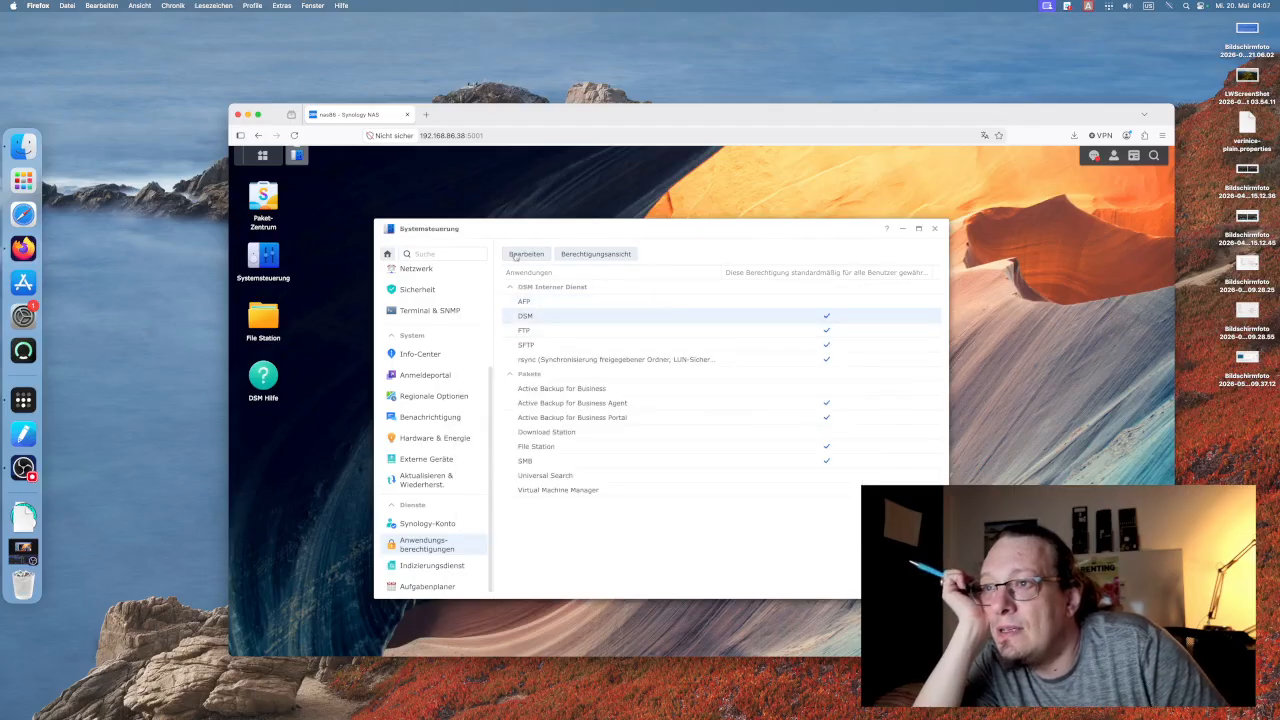
click(573, 331)
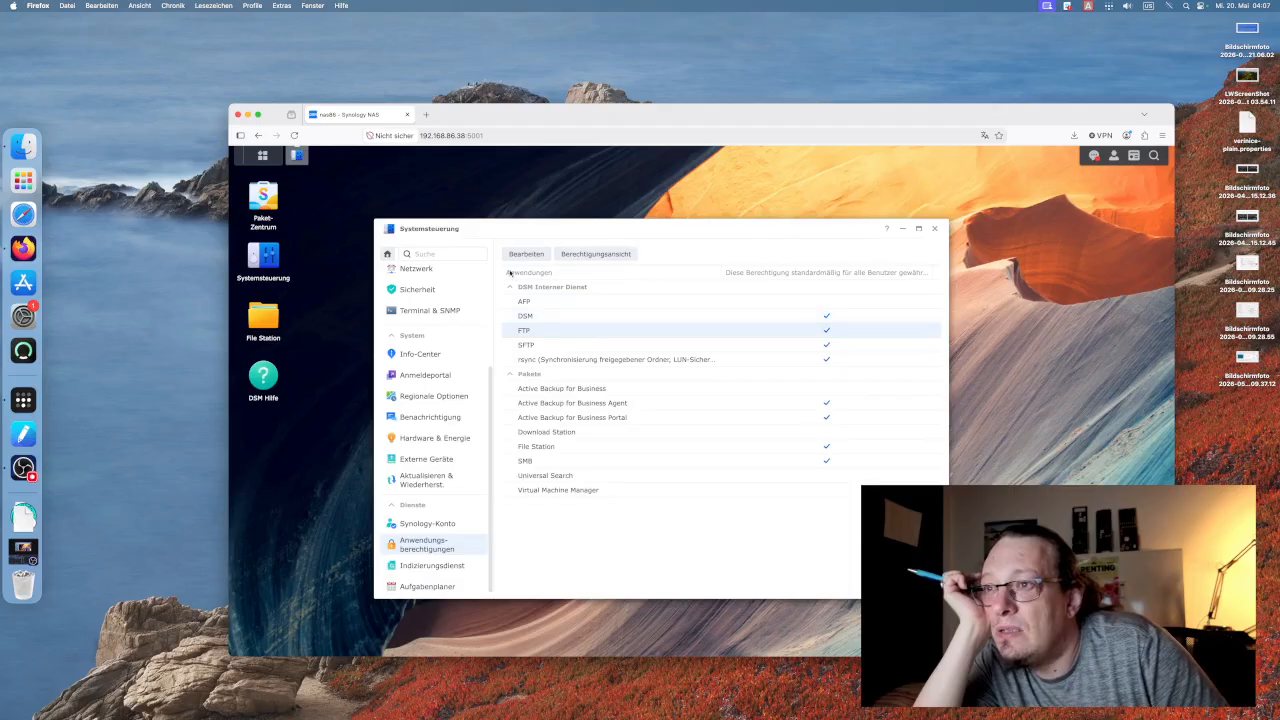
click(526, 253)
click(580, 325)
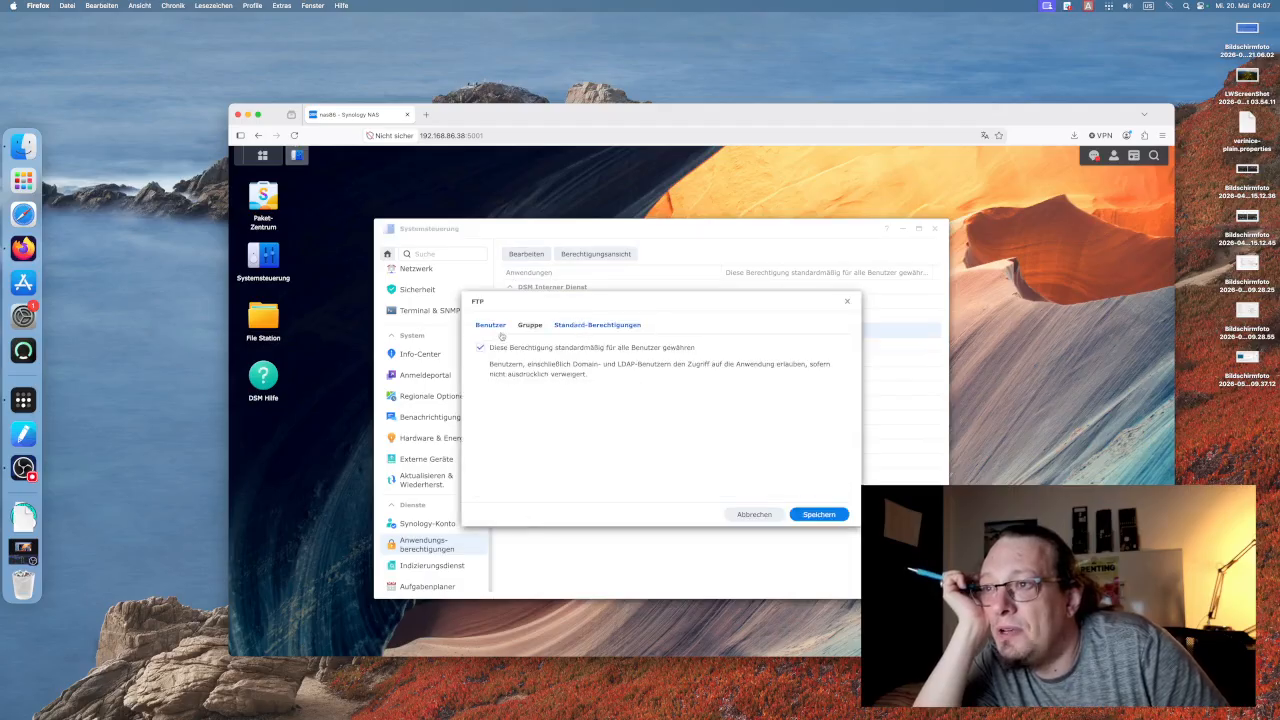
click(822, 514)
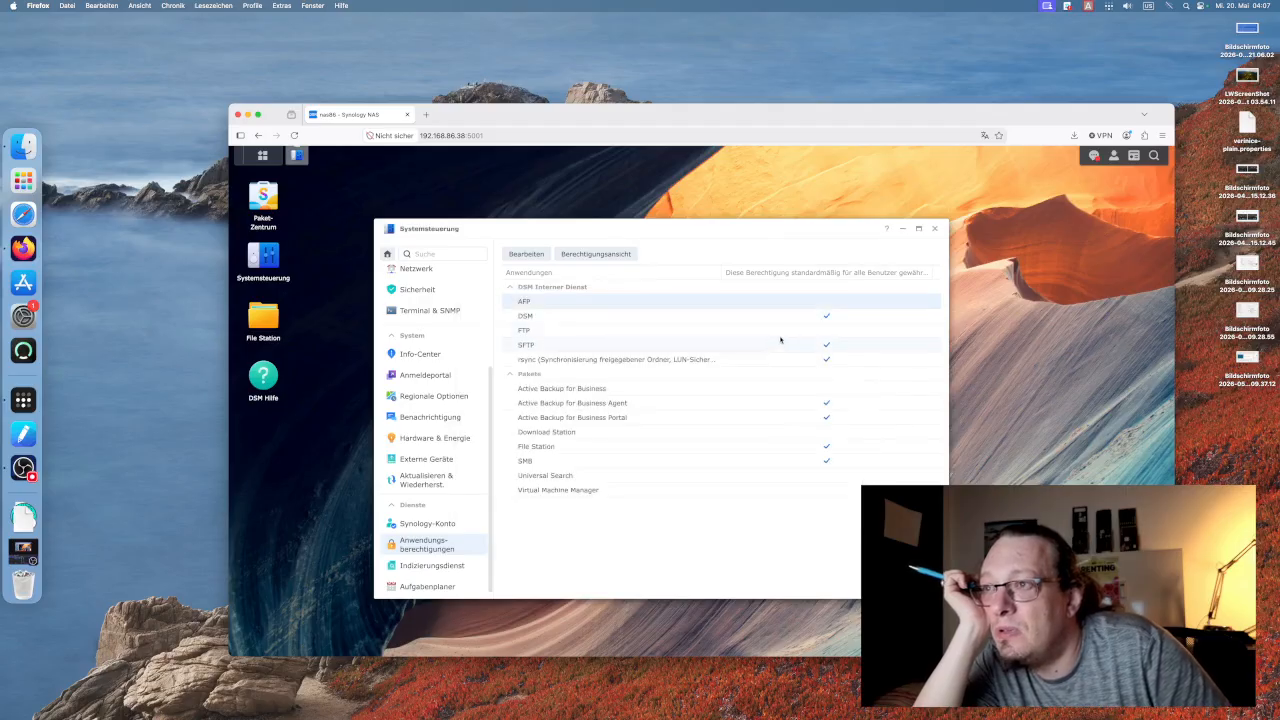
Revoke the default permission for all users on the SFTP service and save.
click(653, 317)
click(751, 345)
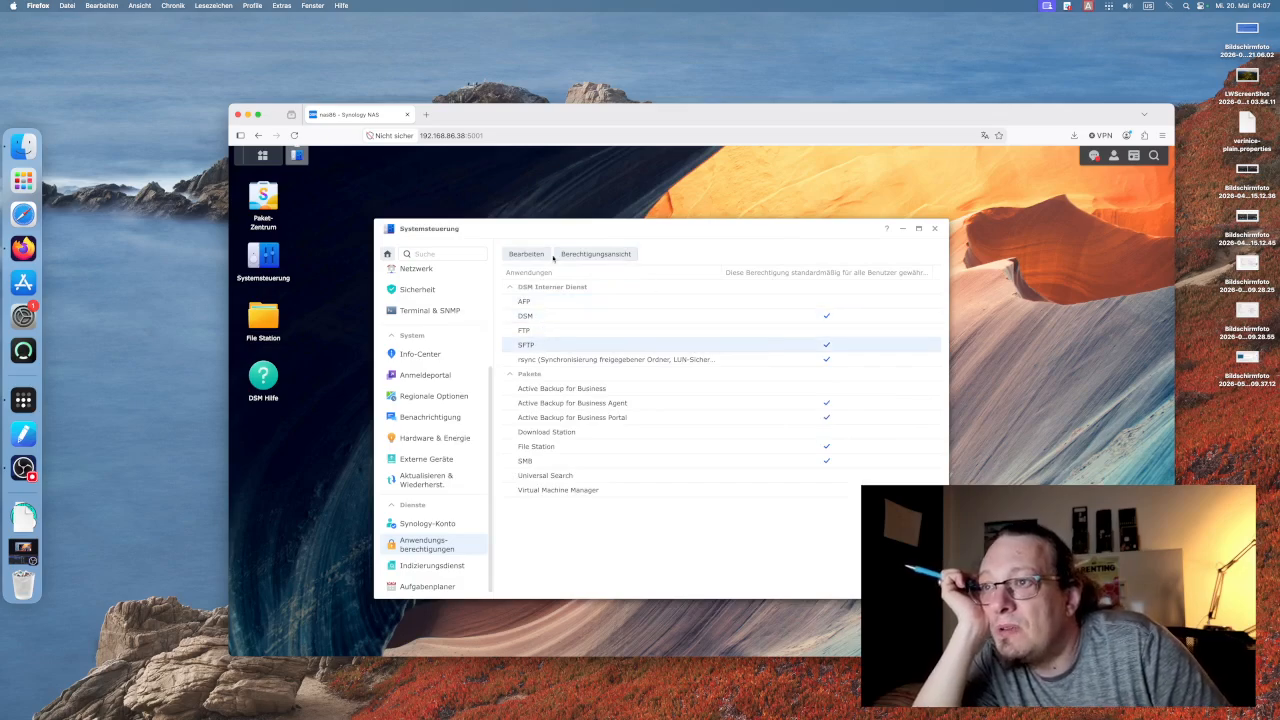
click(526, 254)
click(582, 326)
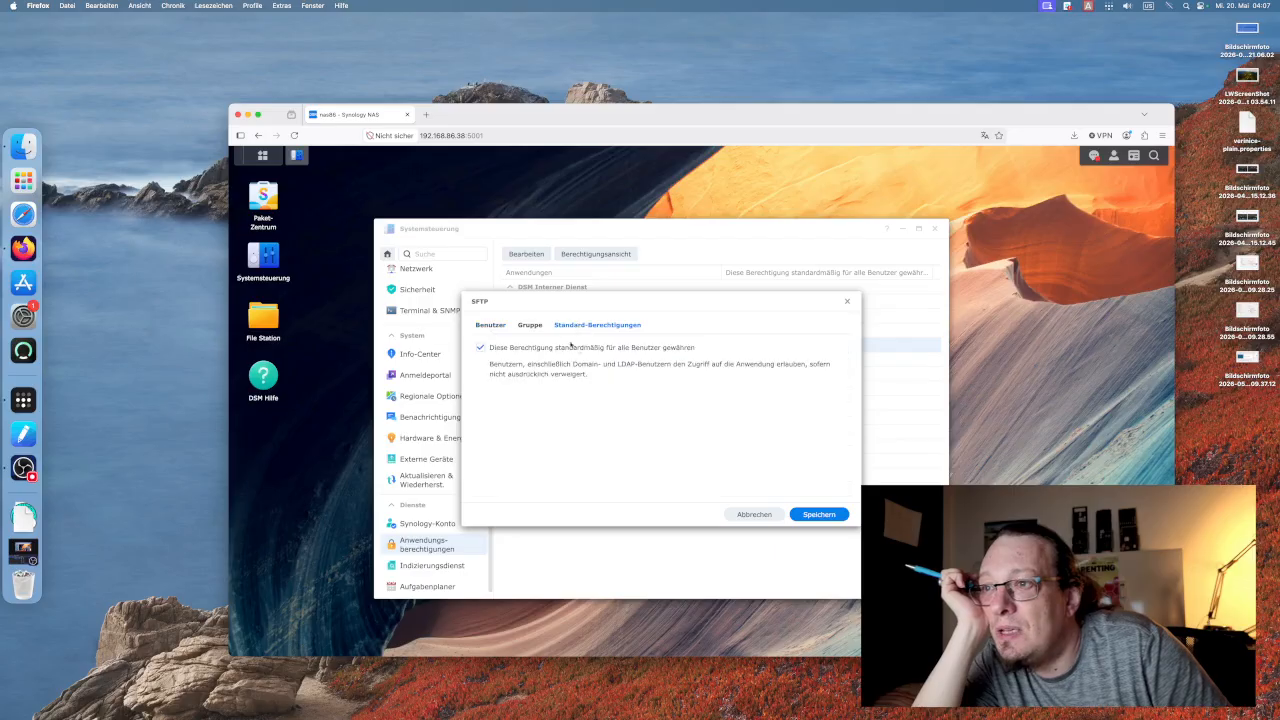
click(830, 514)
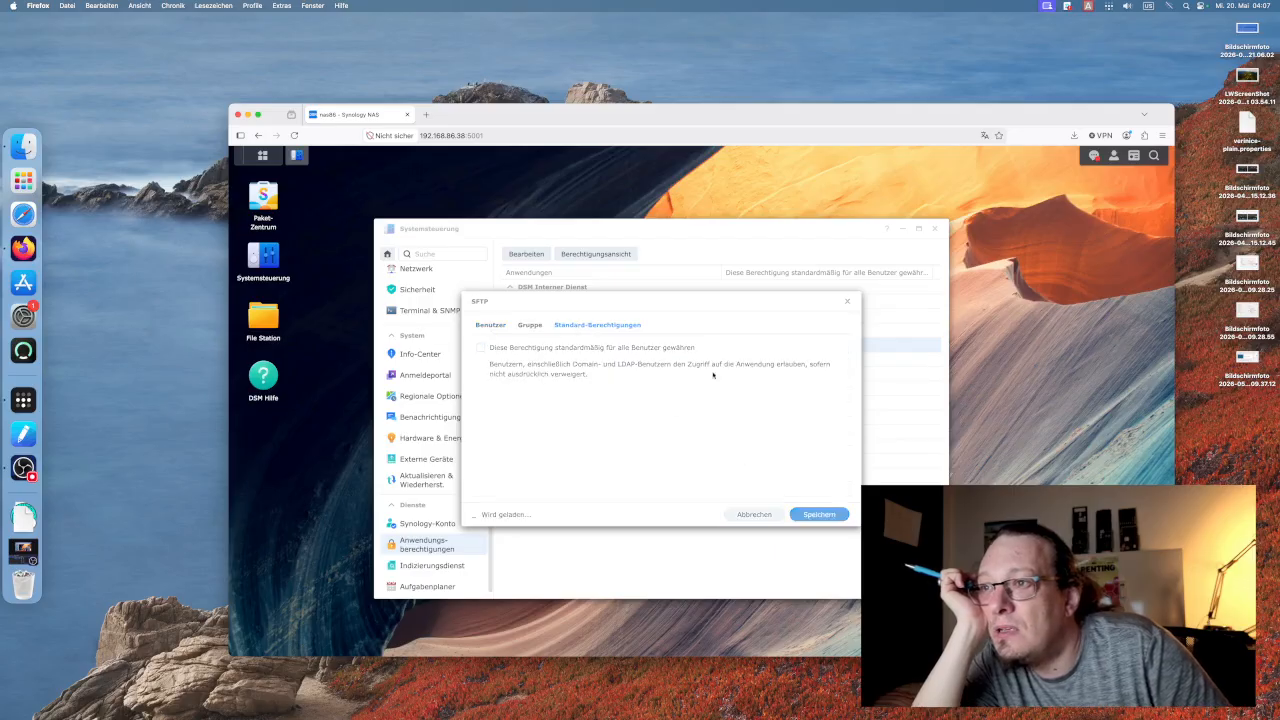
Revoke the default permission for all users on the rsync service and save.
click(801, 363)
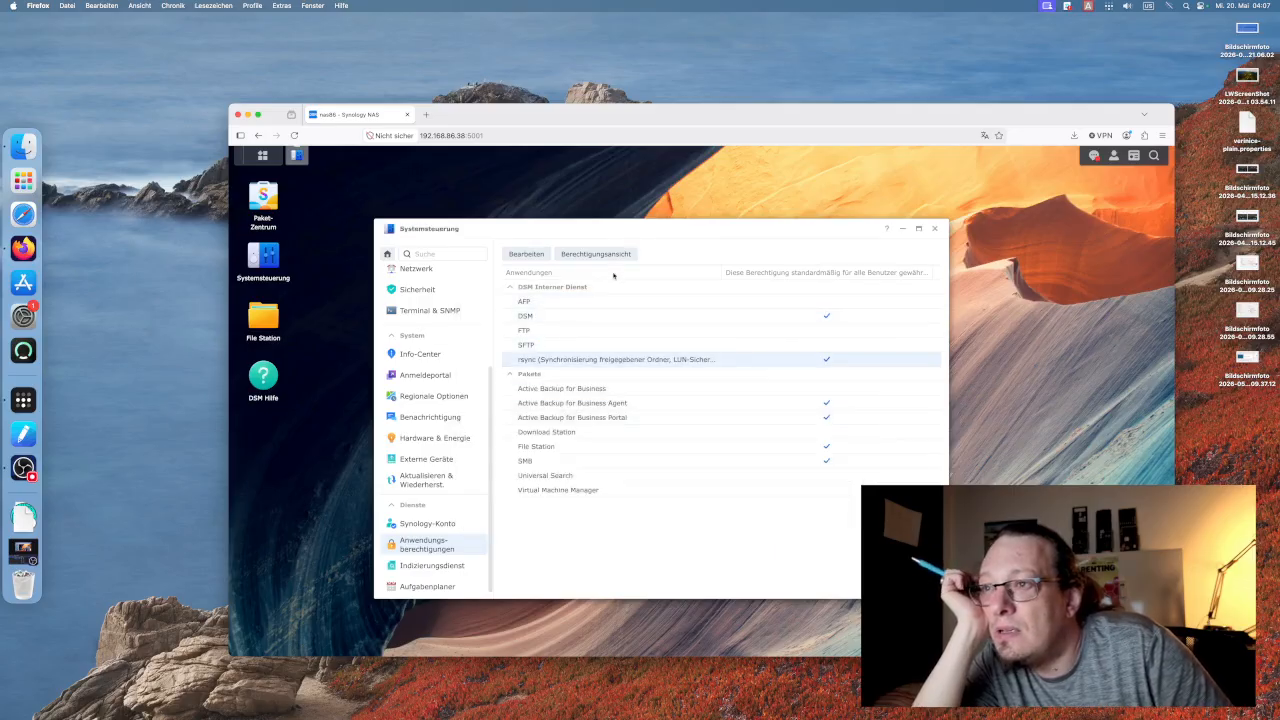
click(530, 256)
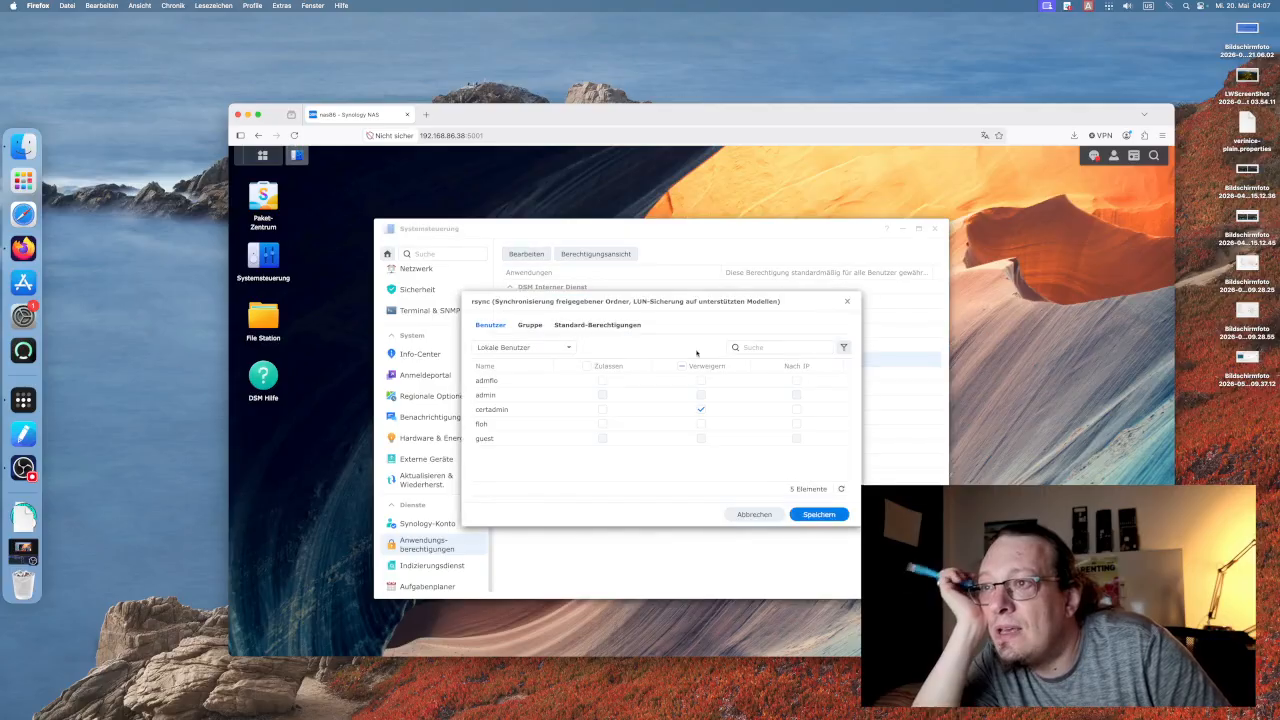
click(585, 324)
click(545, 351)
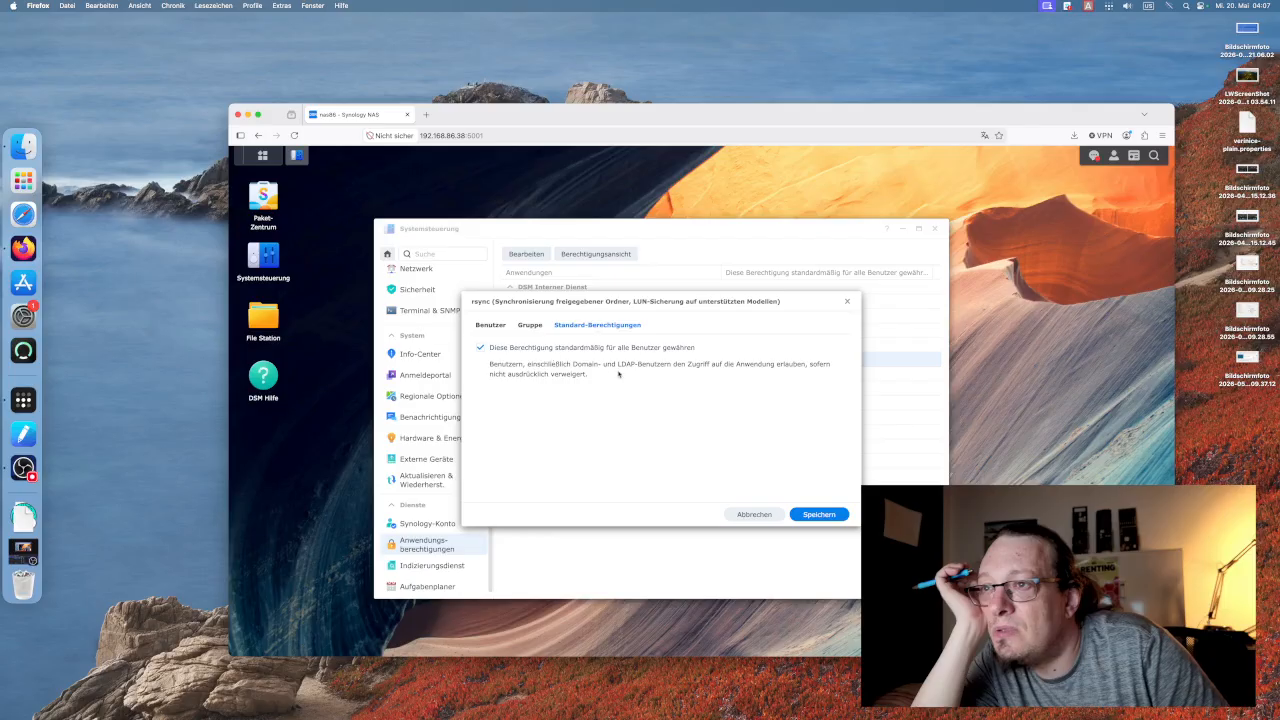
click(816, 515)
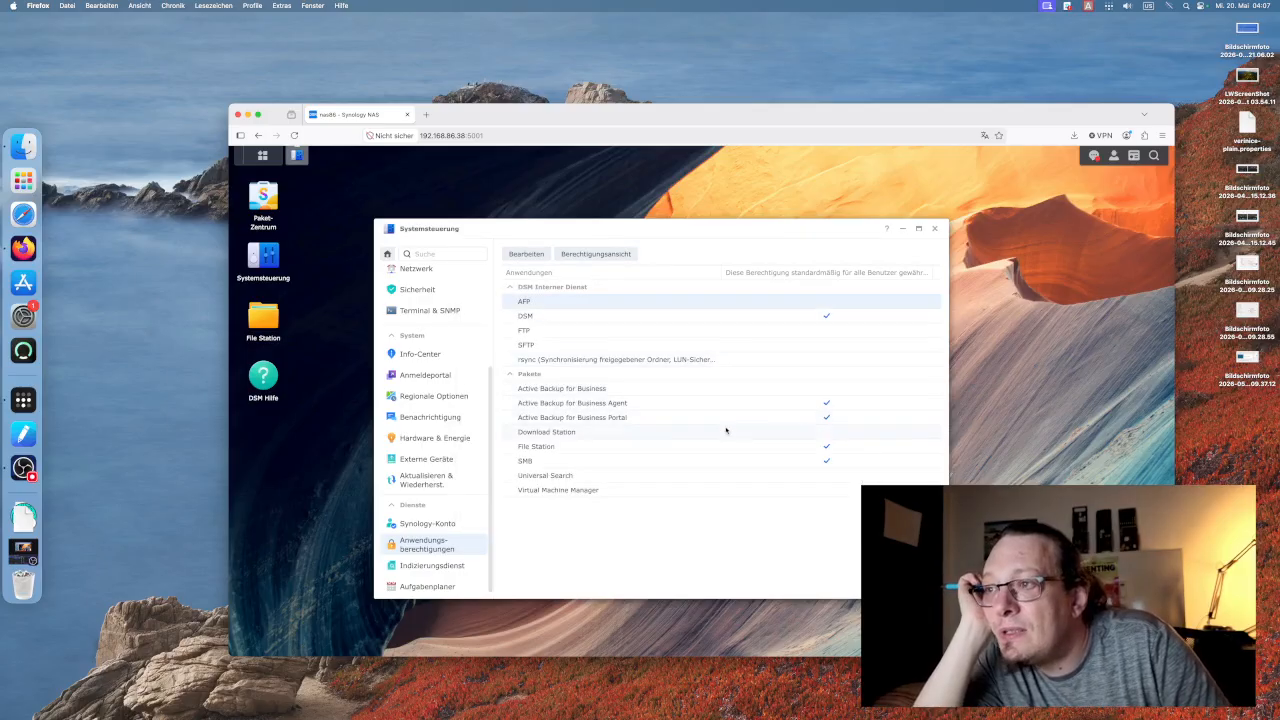
Revoke the default permission for all users on Active Backup for Business Agent and save.
click(671, 407)
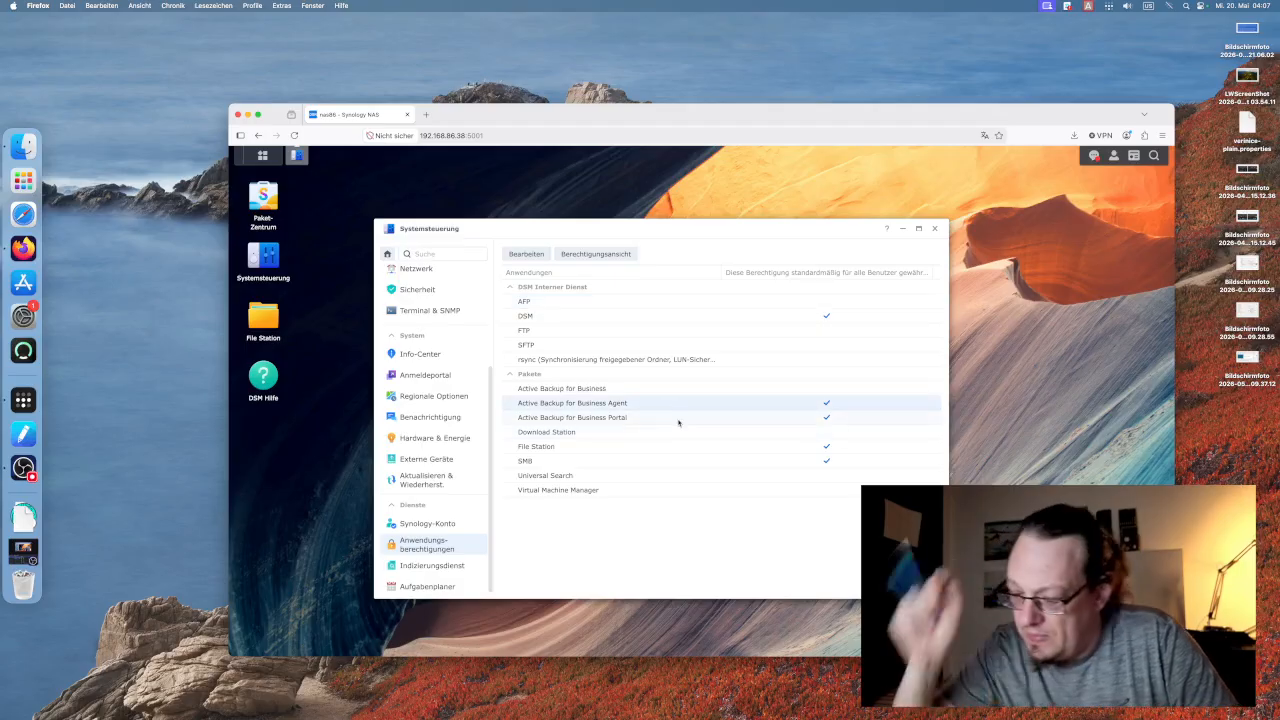
click(540, 254)
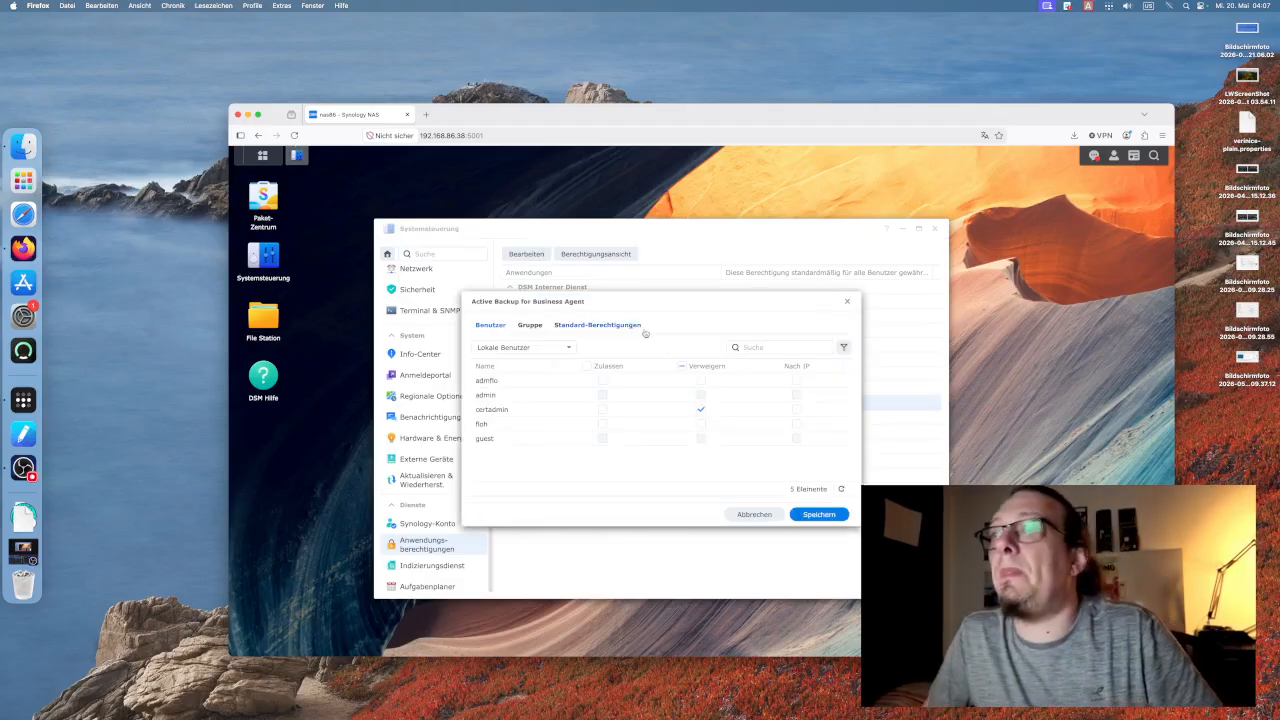
click(598, 325)
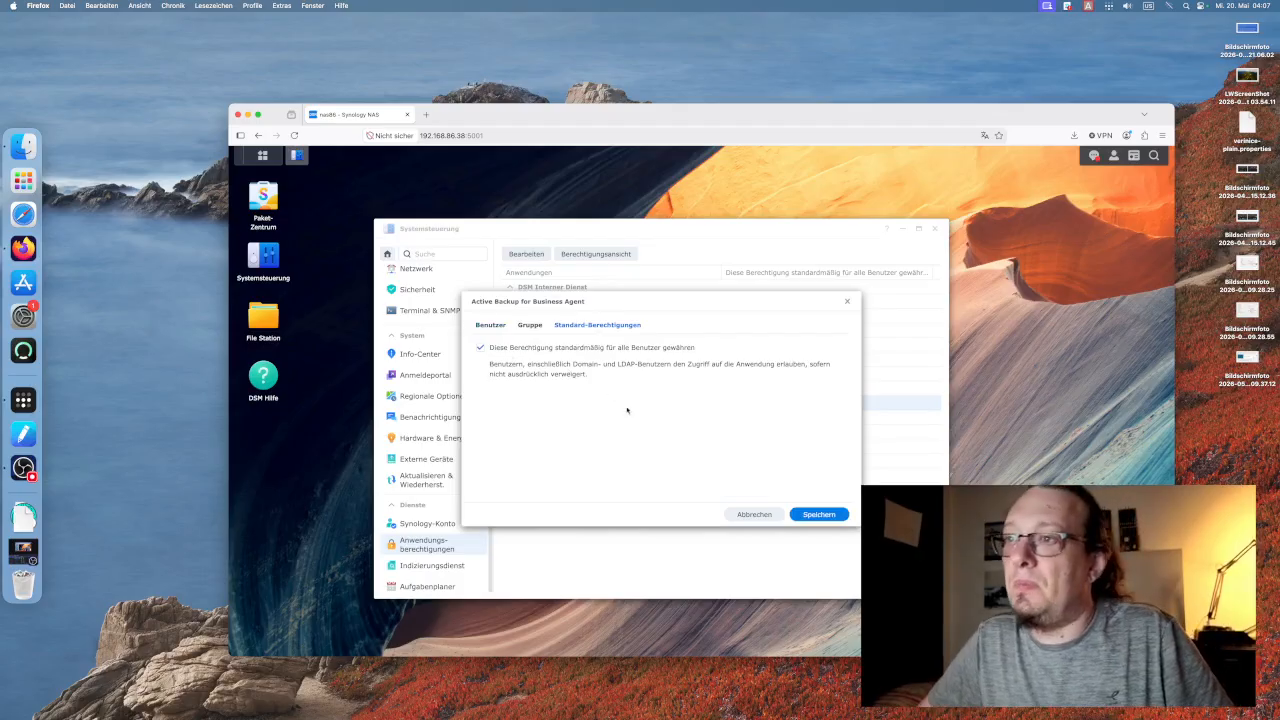
click(810, 514)
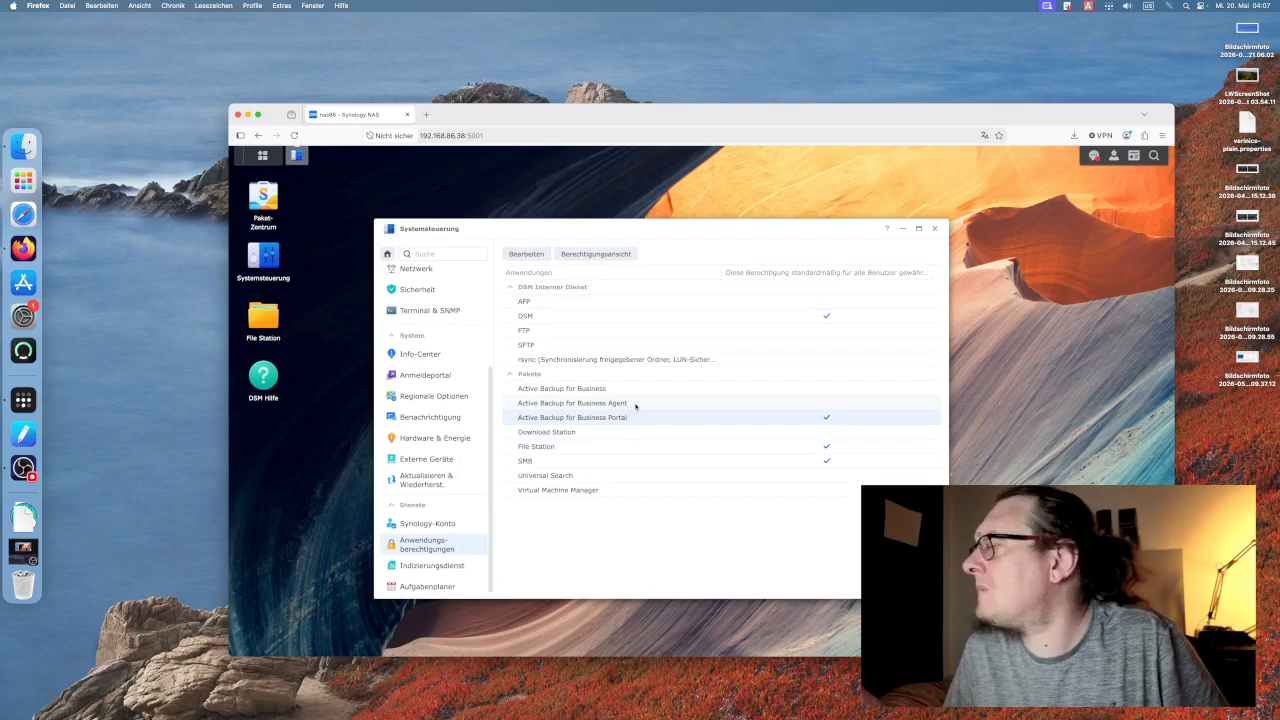
Revoke the default permission for all users on Active Backup for Business Portal and save.
click(620, 394)
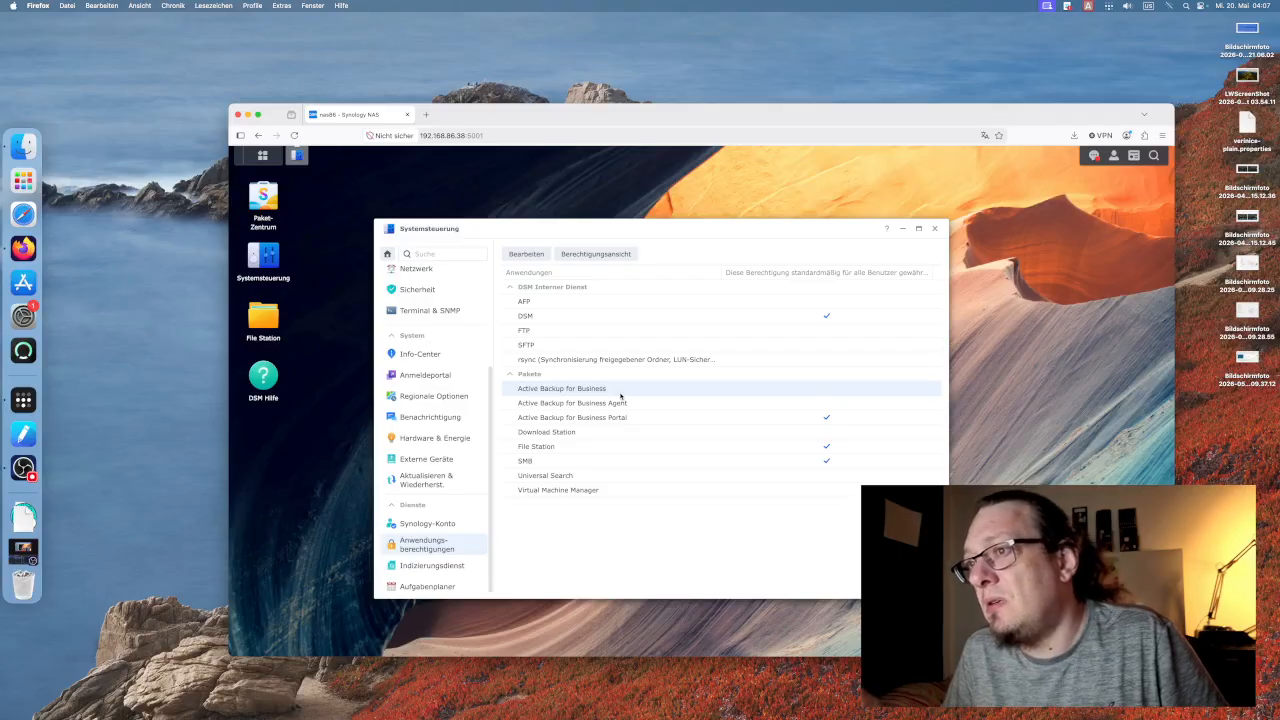
click(636, 403)
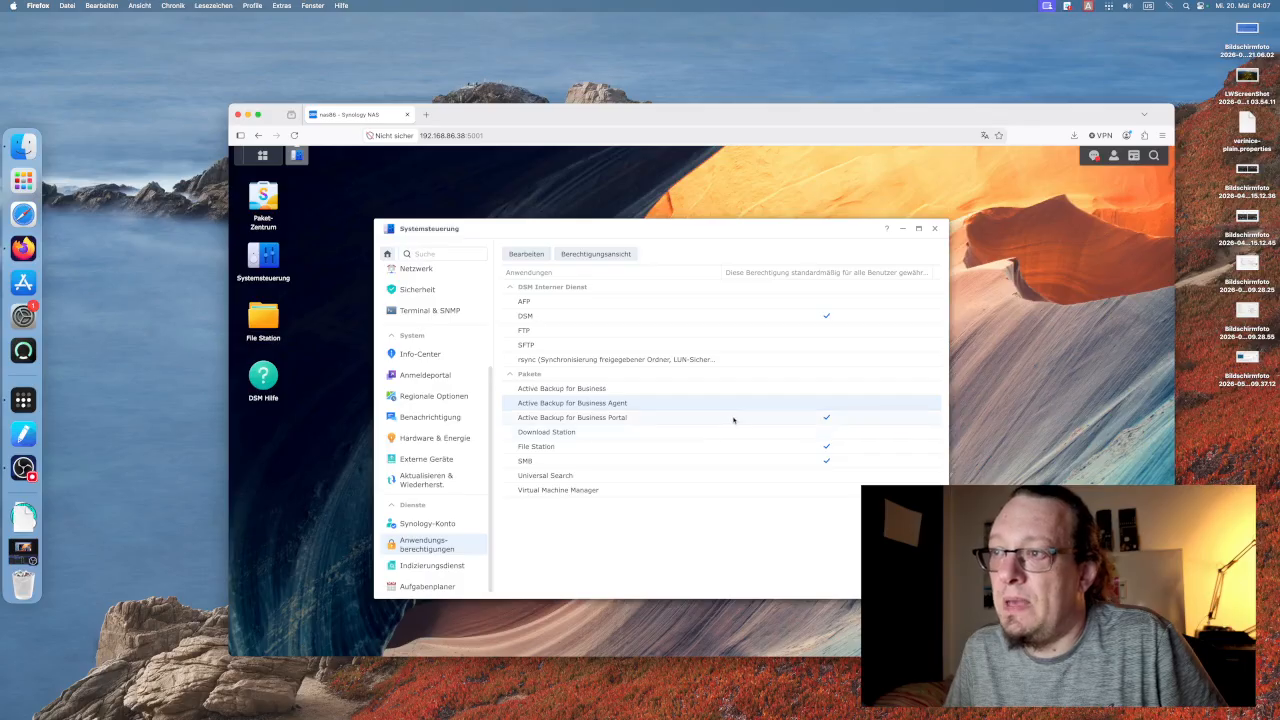
click(724, 420)
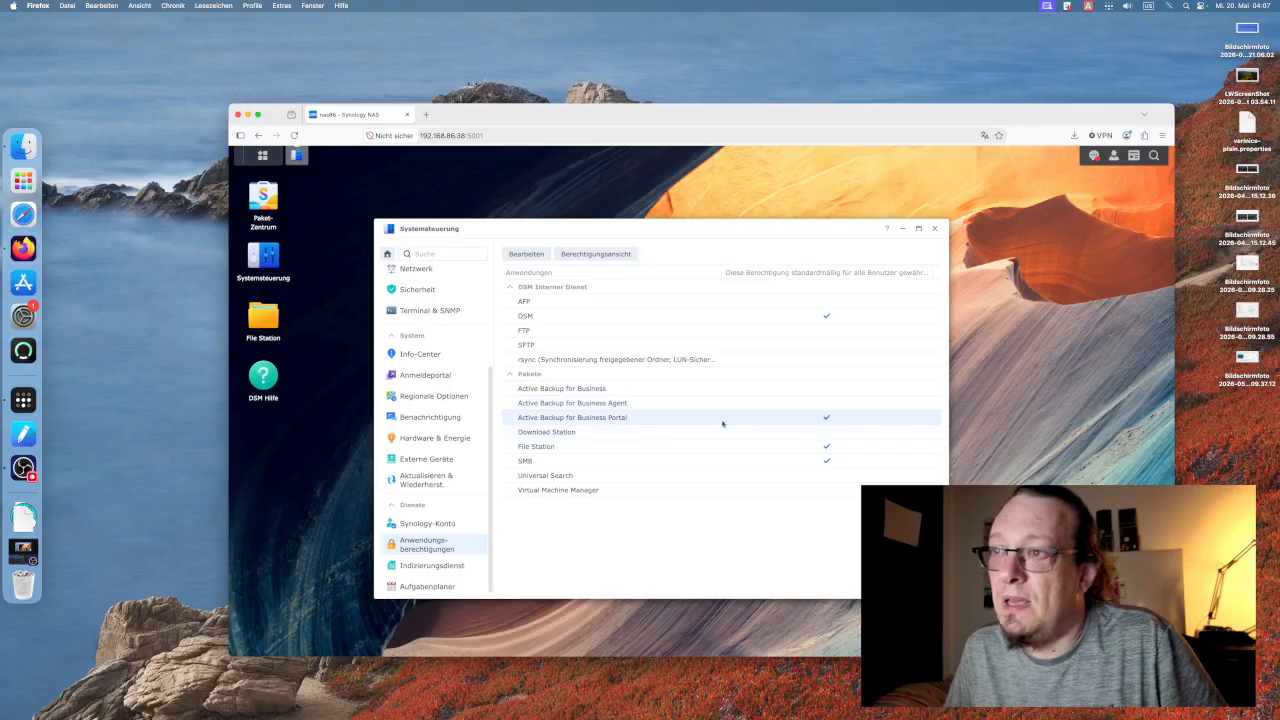
click(527, 254)
click(700, 409)
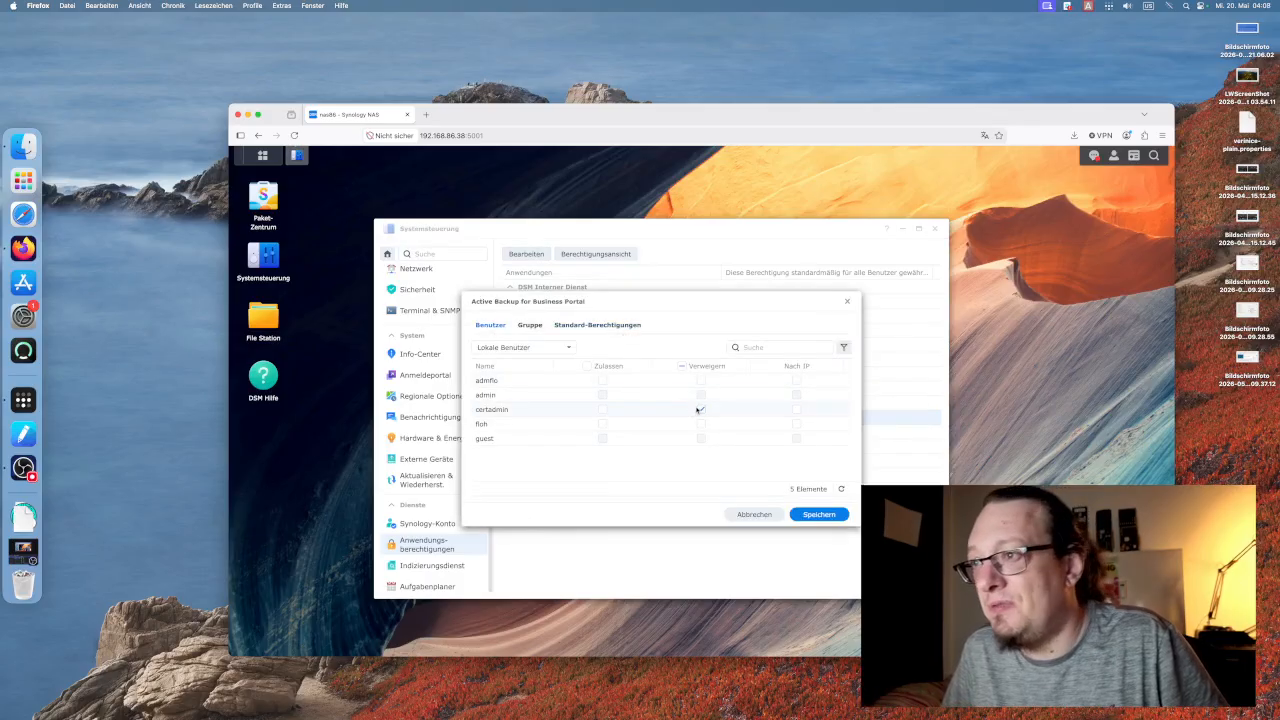
click(605, 325)
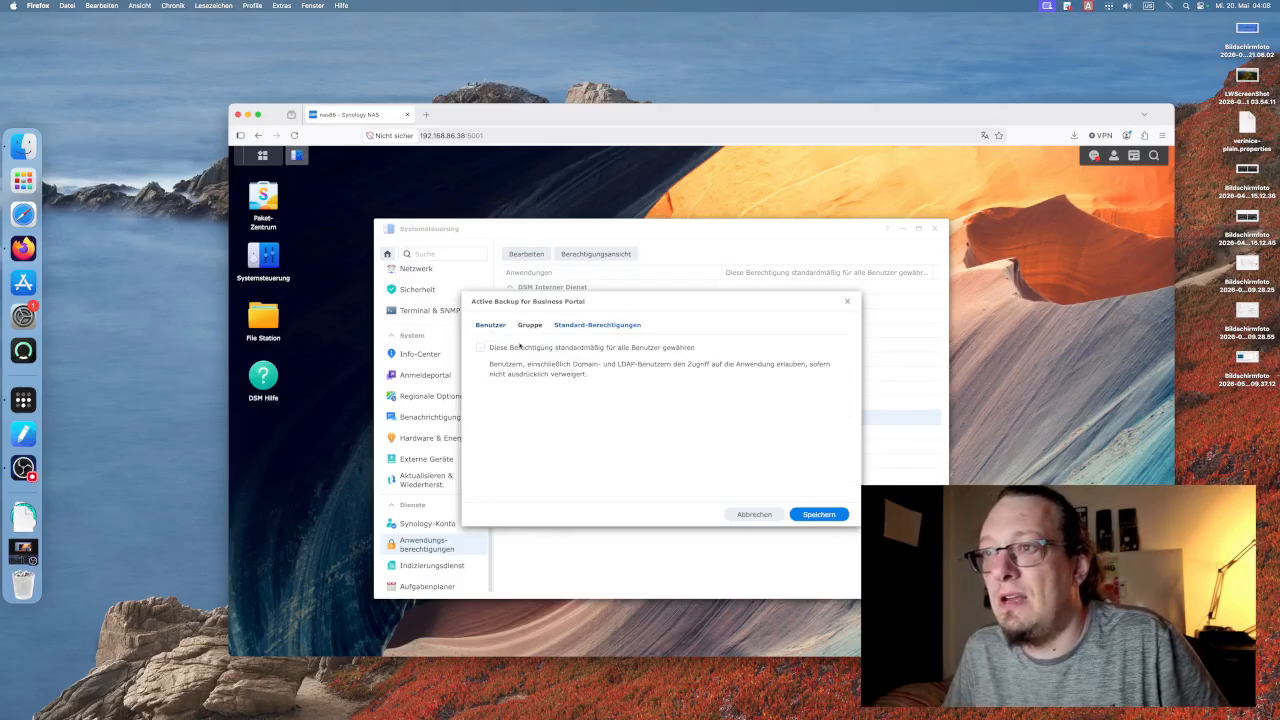
click(816, 513)
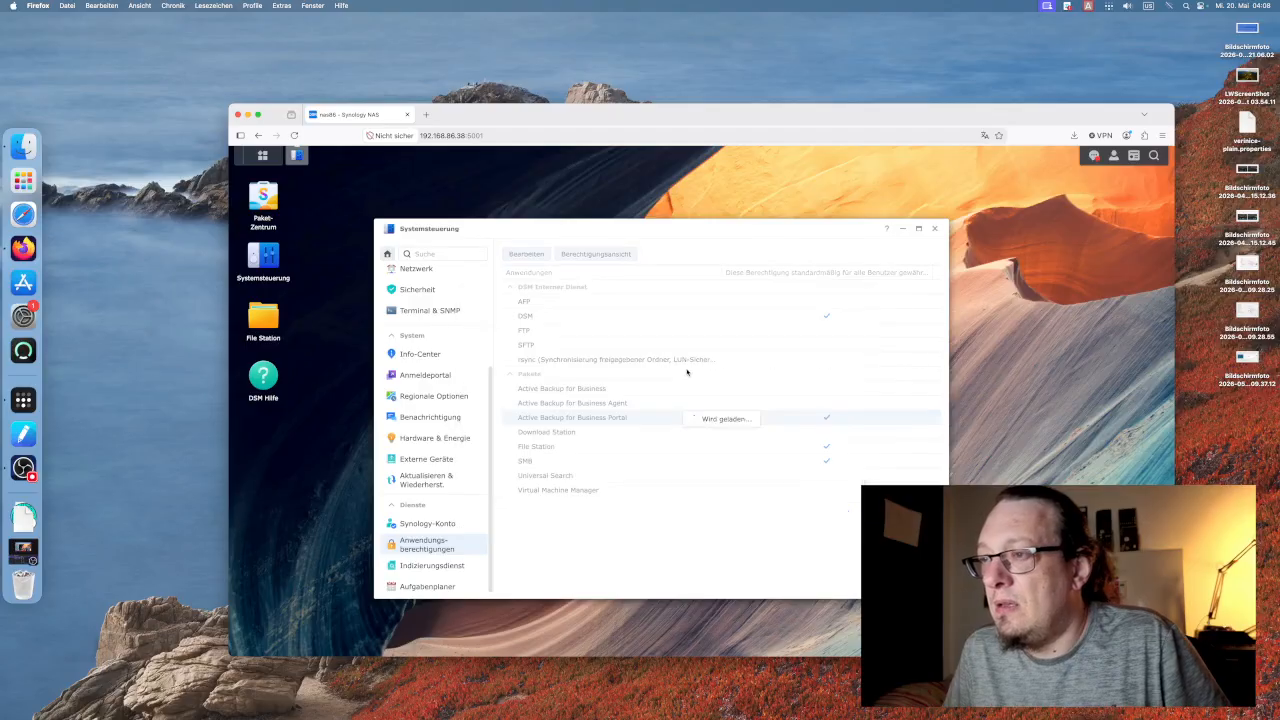
Look over the media indexing service's settings and the scheduled tasks in the task scheduler.
click(717, 449)
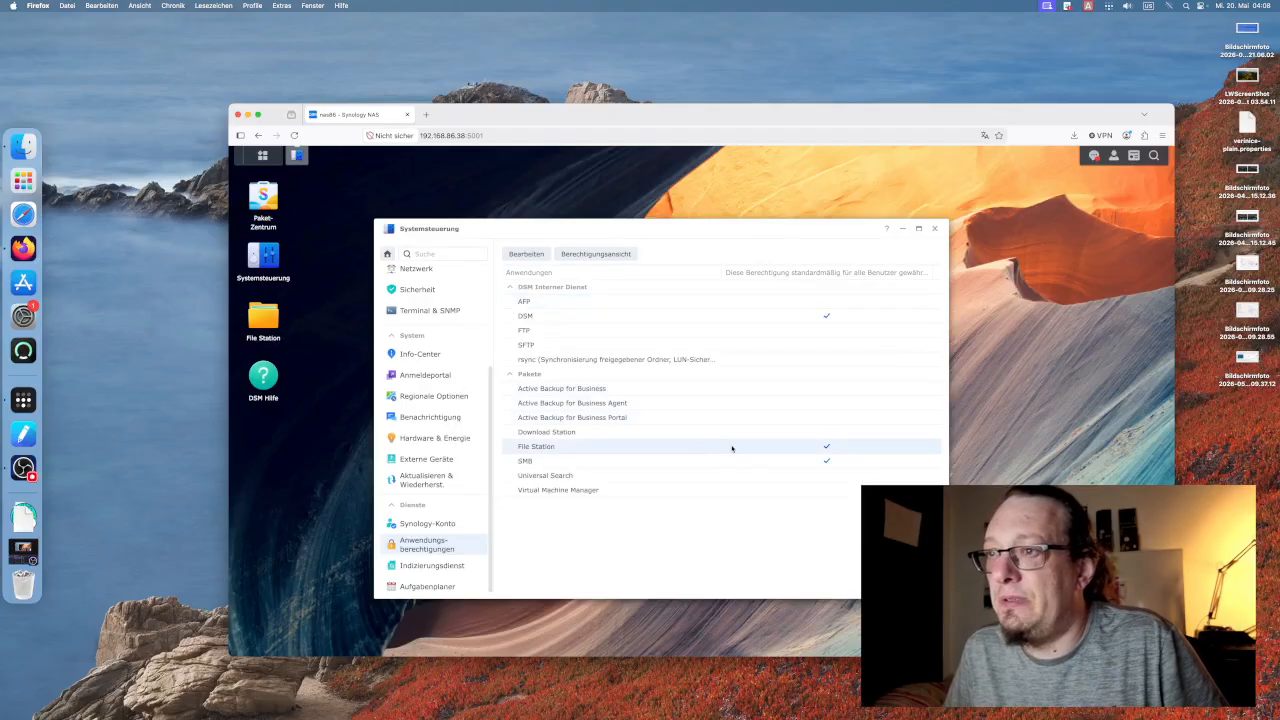
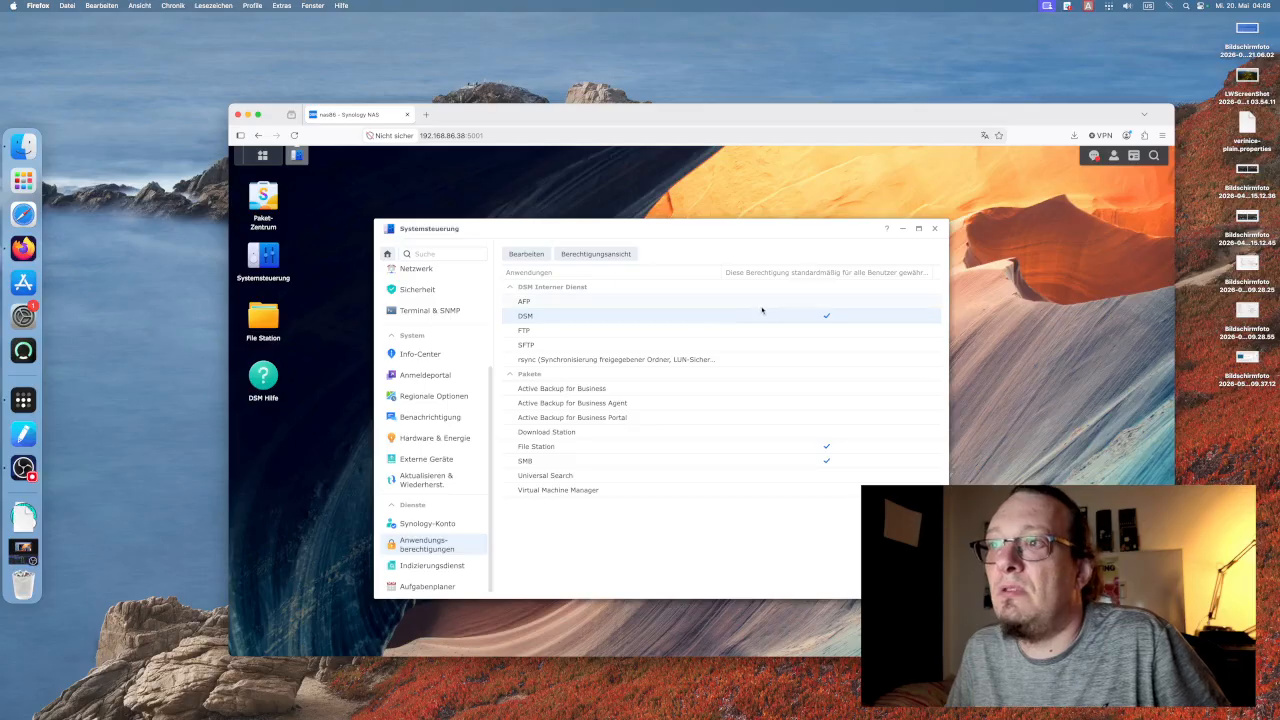
scroll(440, 510, down, 1)
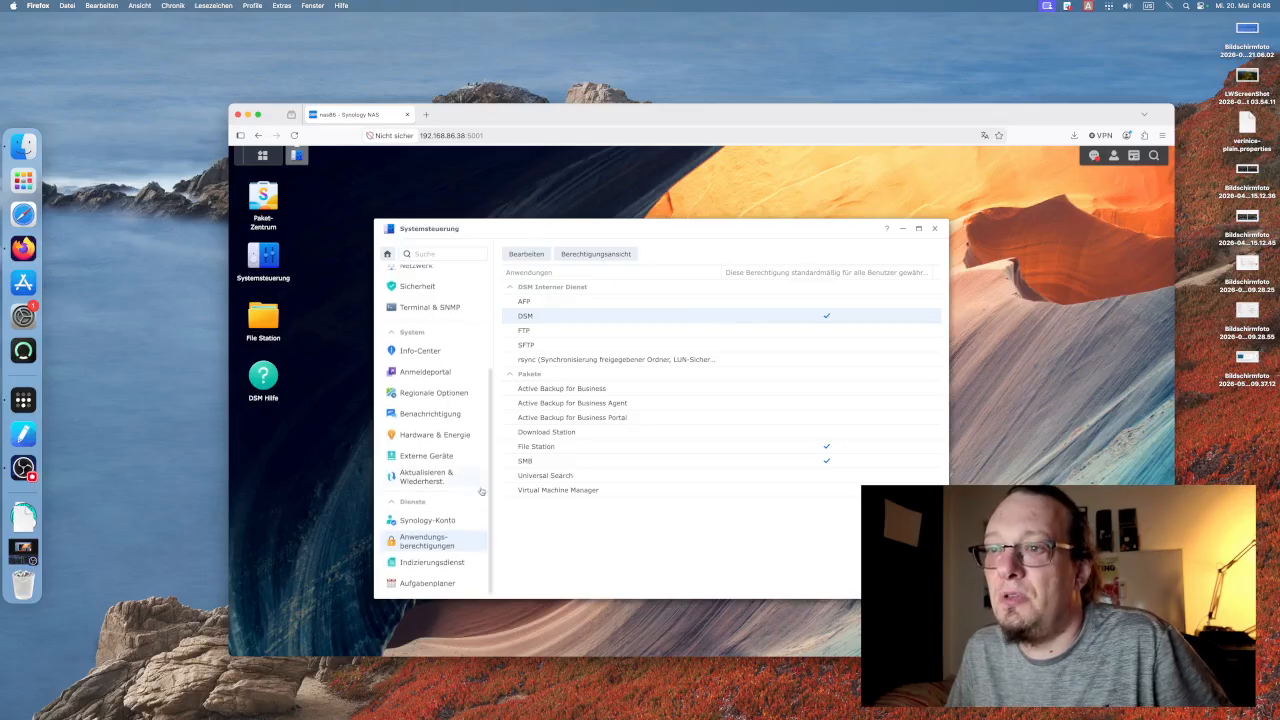
click(420, 562)
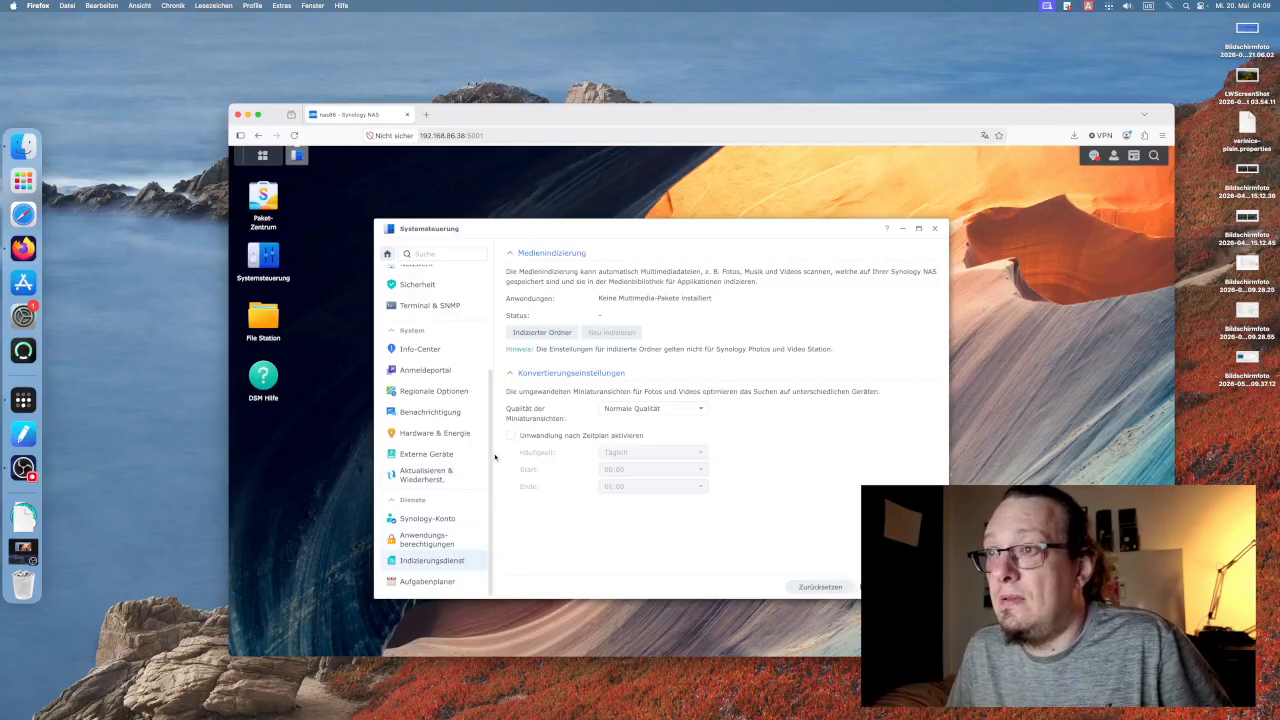
scroll(450, 462, up, 3)
scroll(450, 464, down, 3)
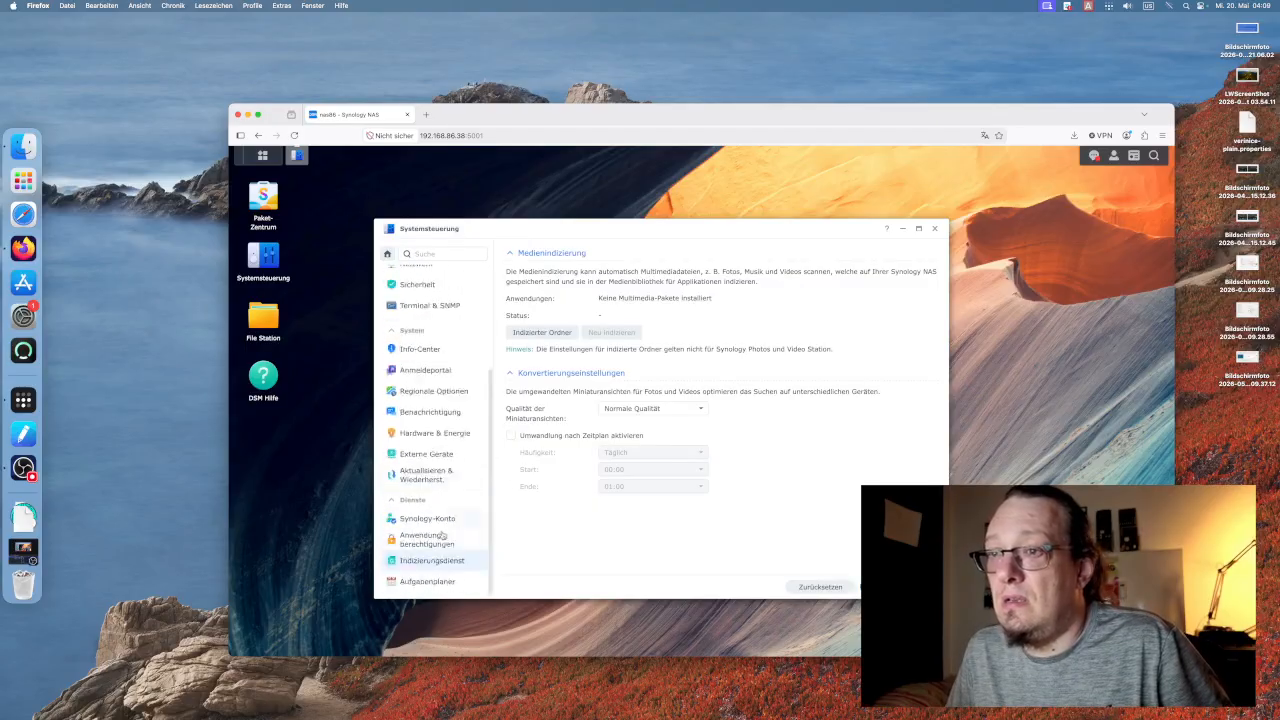
click(420, 580)
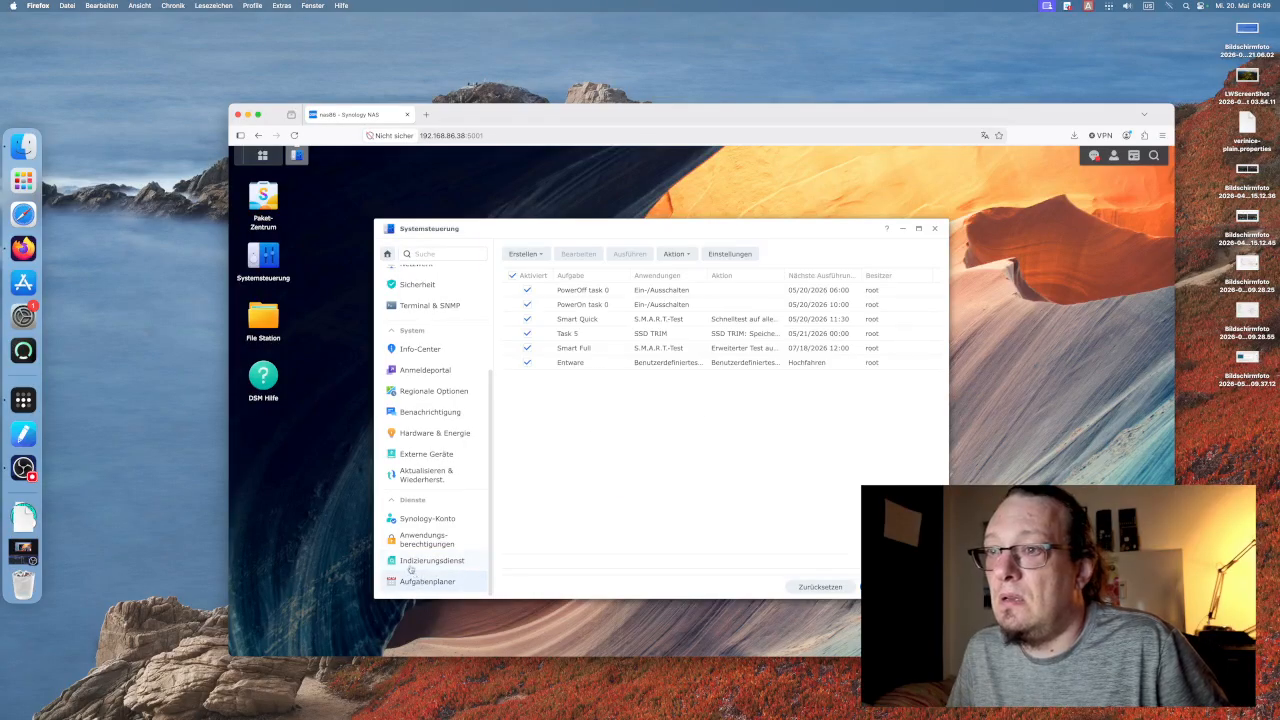
click(411, 563)
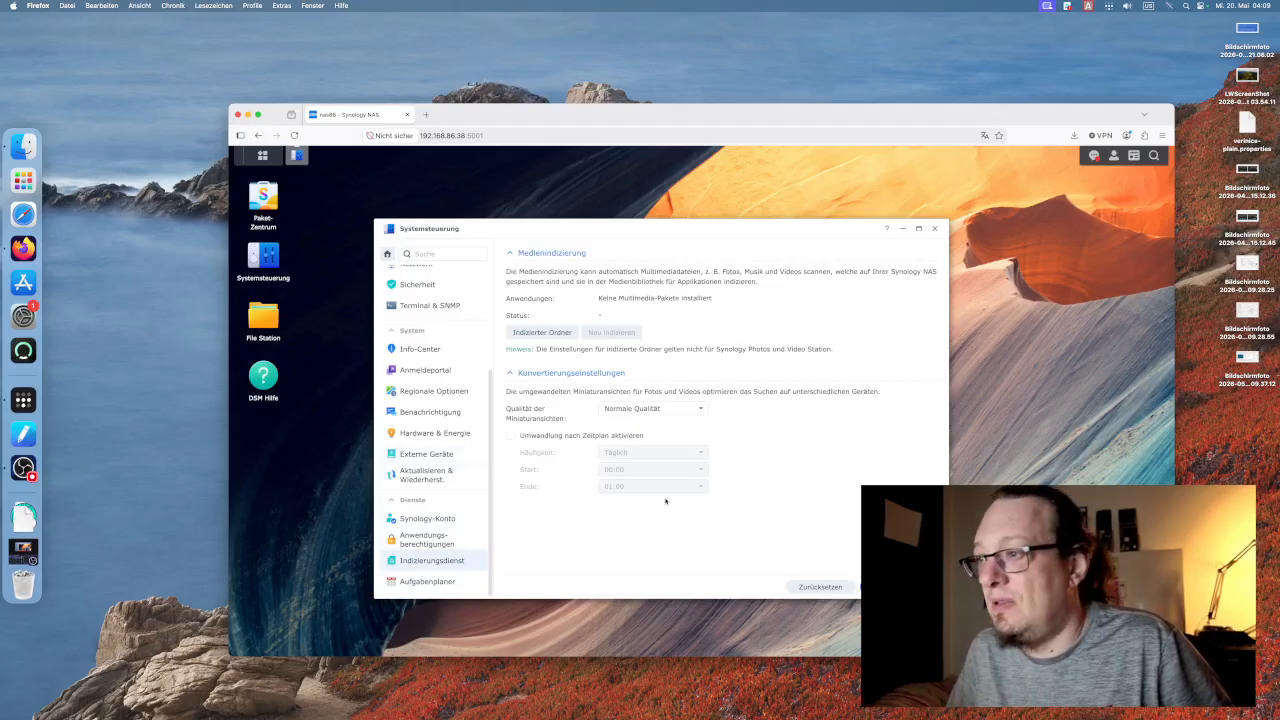
Review the user accounts and the advanced password settings for users and groups.
scroll(463, 388, up, 3)
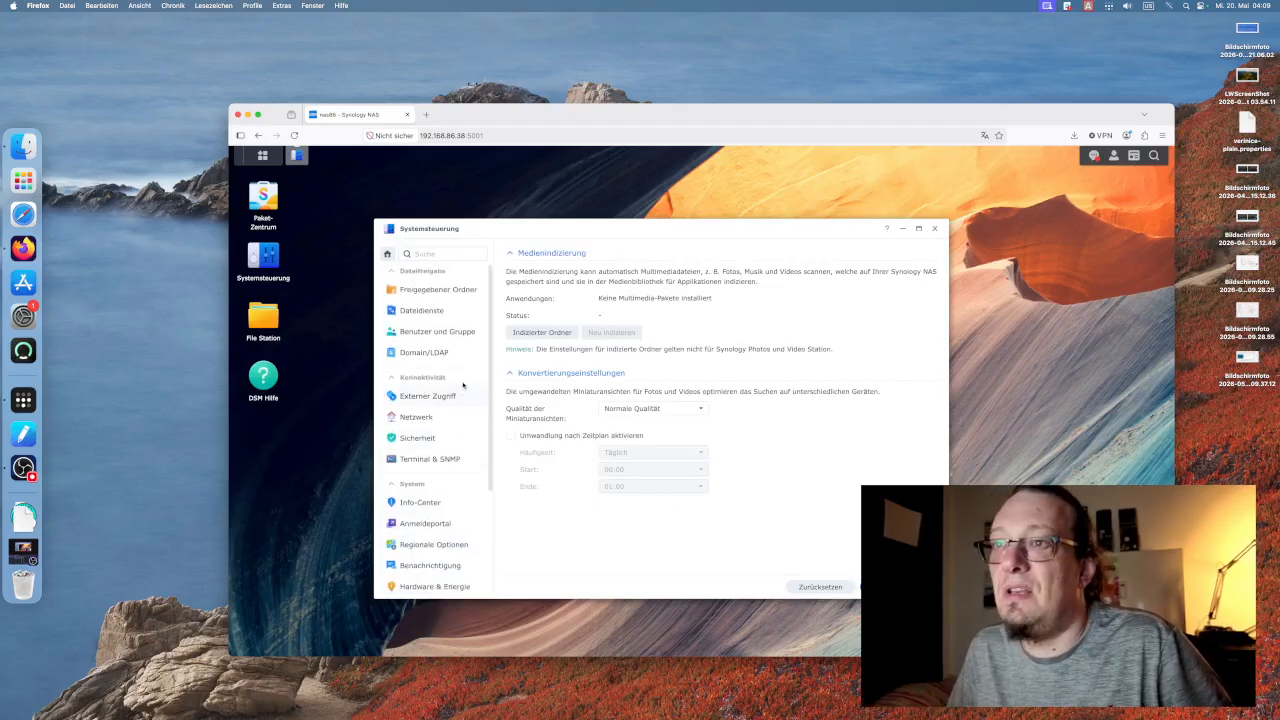
click(445, 336)
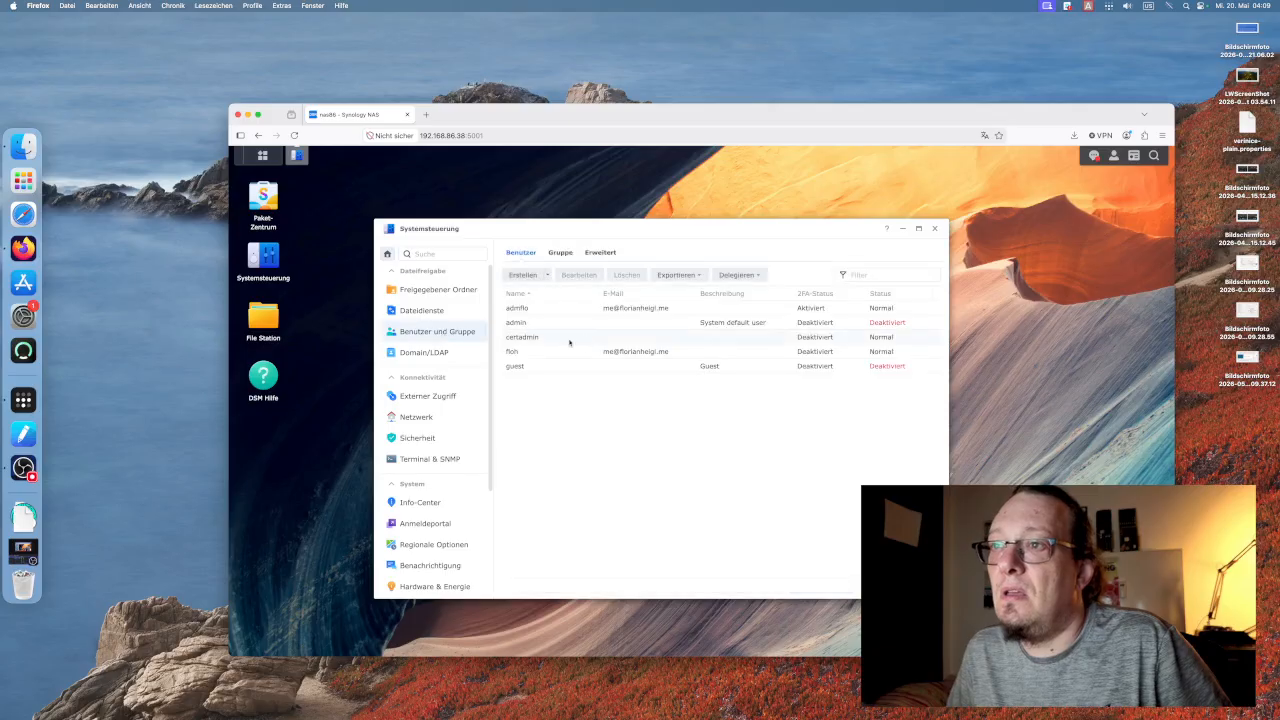
click(601, 253)
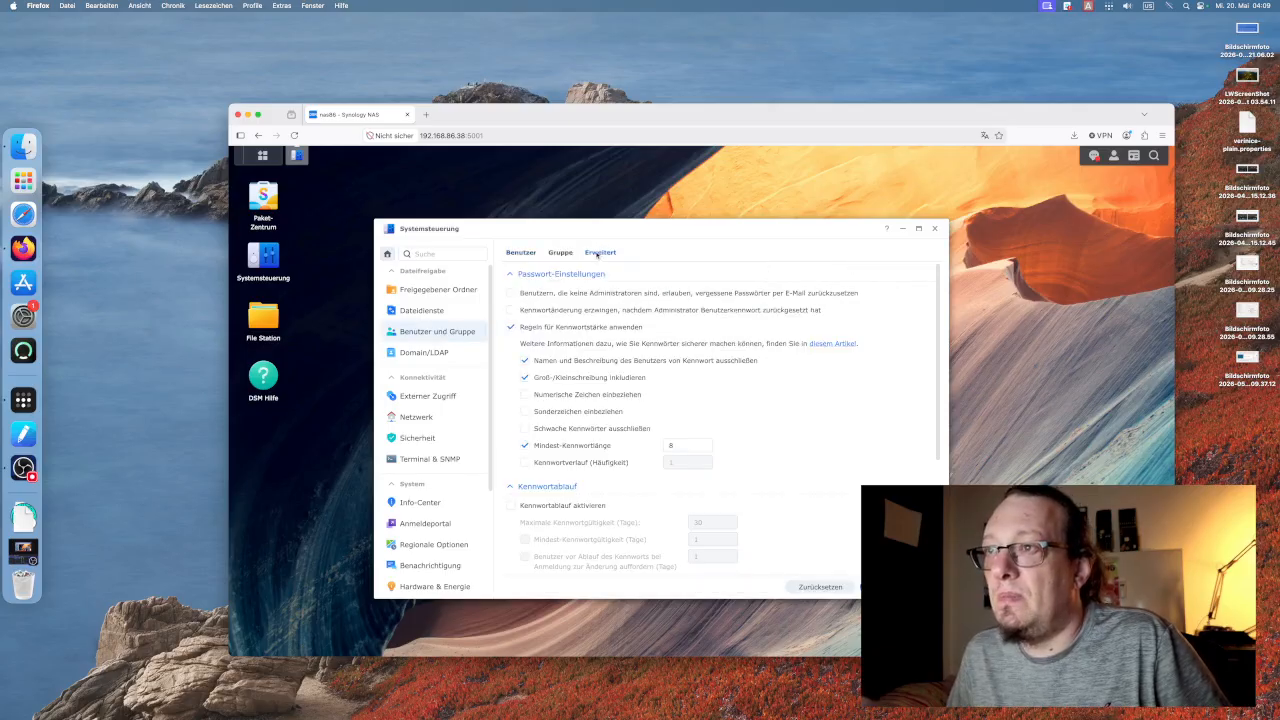
Examine the http group's shared folder permissions, quotas, application rights and group information, and close it without saving.
click(560, 253)
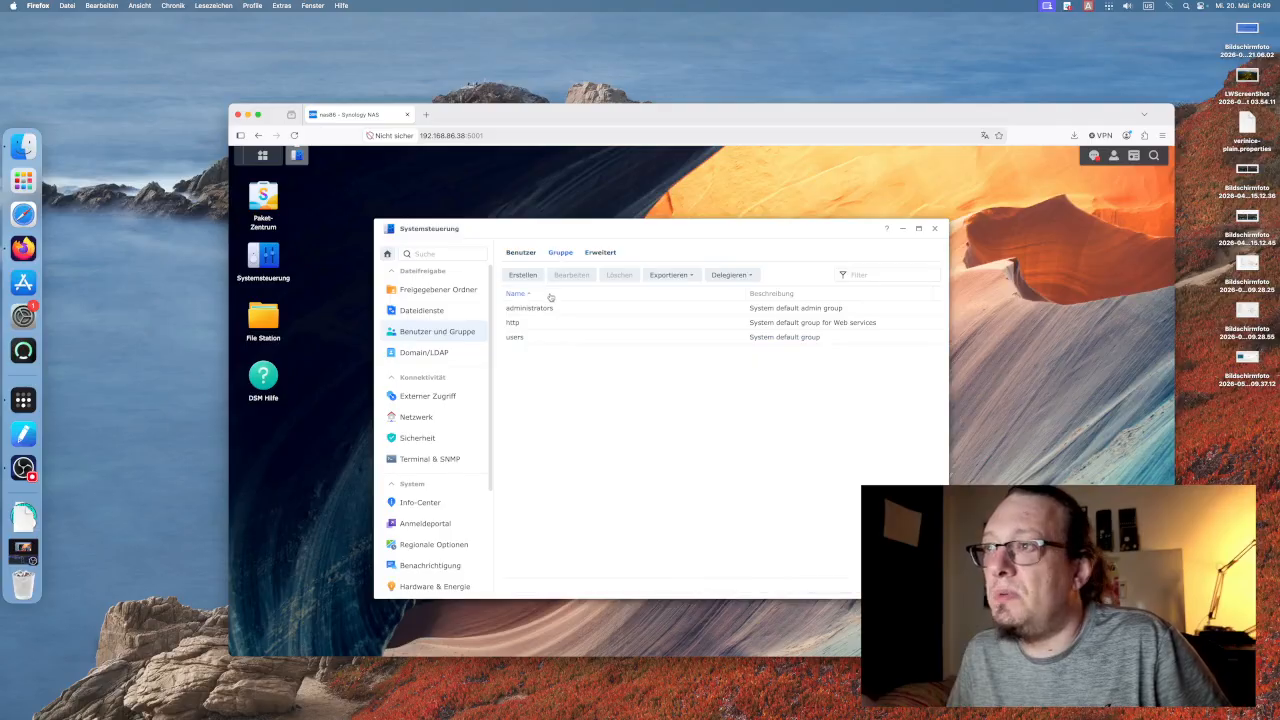
click(532, 322)
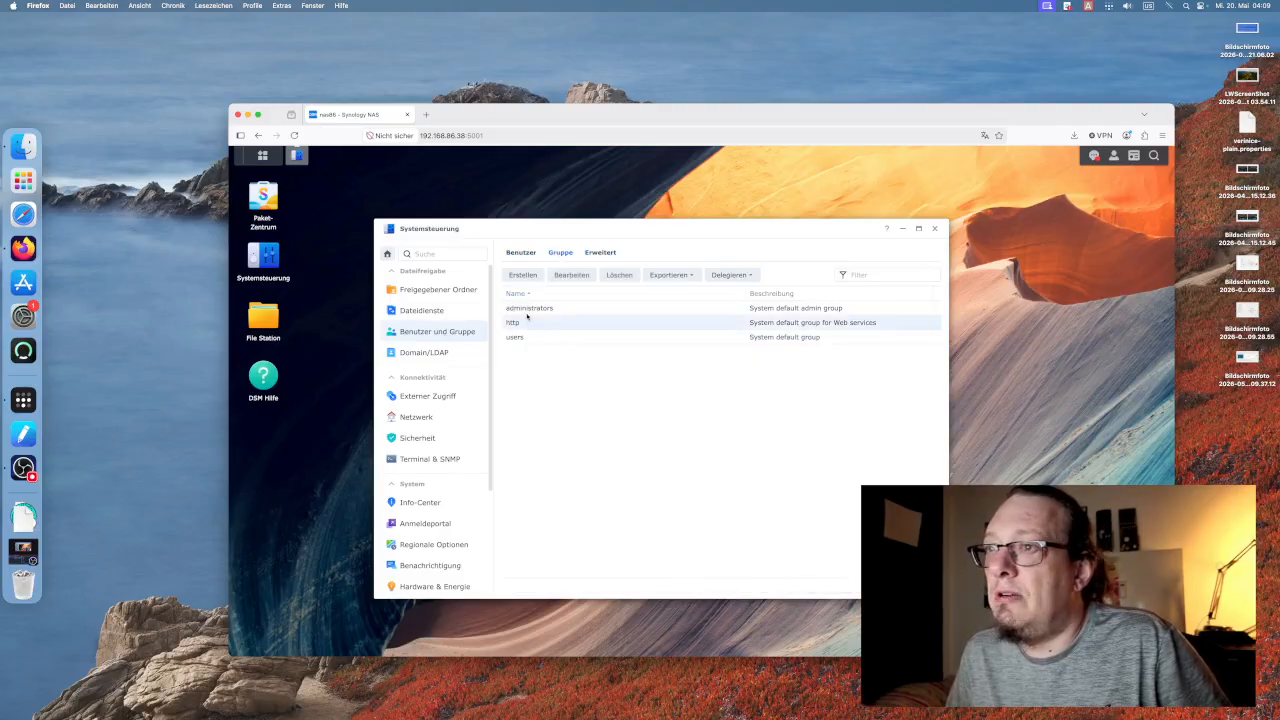
click(568, 276)
click(643, 342)
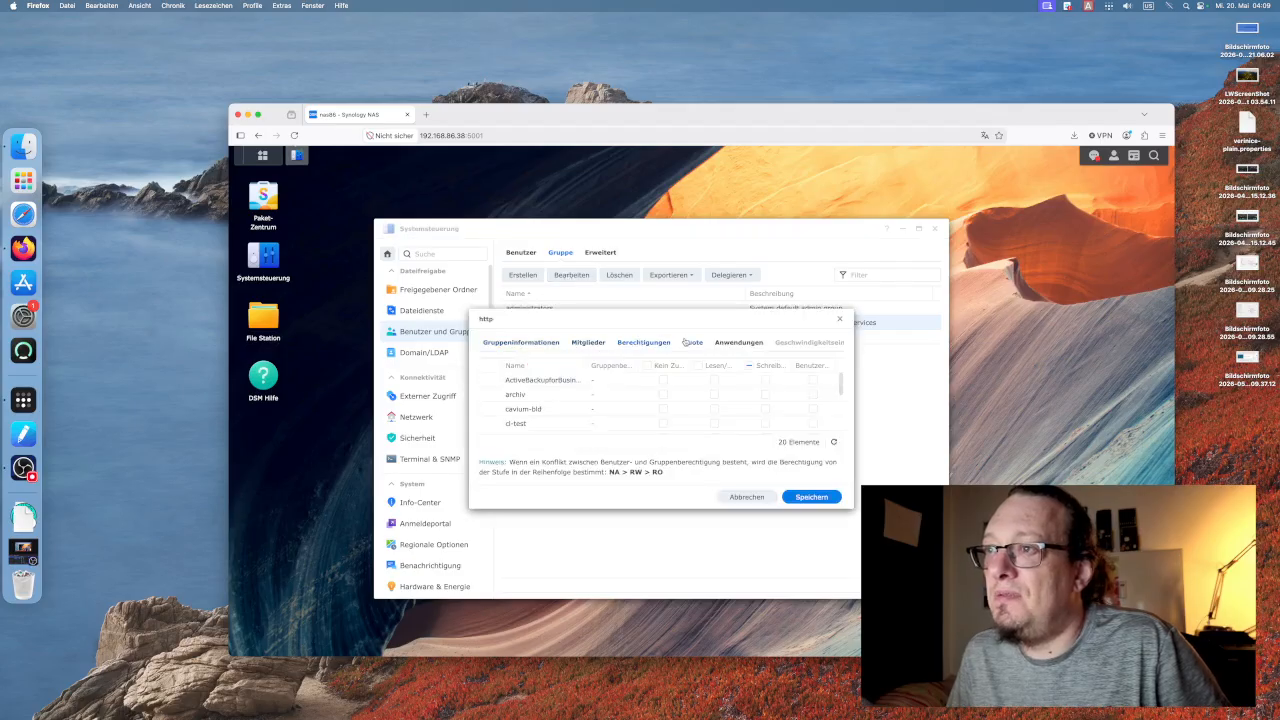
click(692, 342)
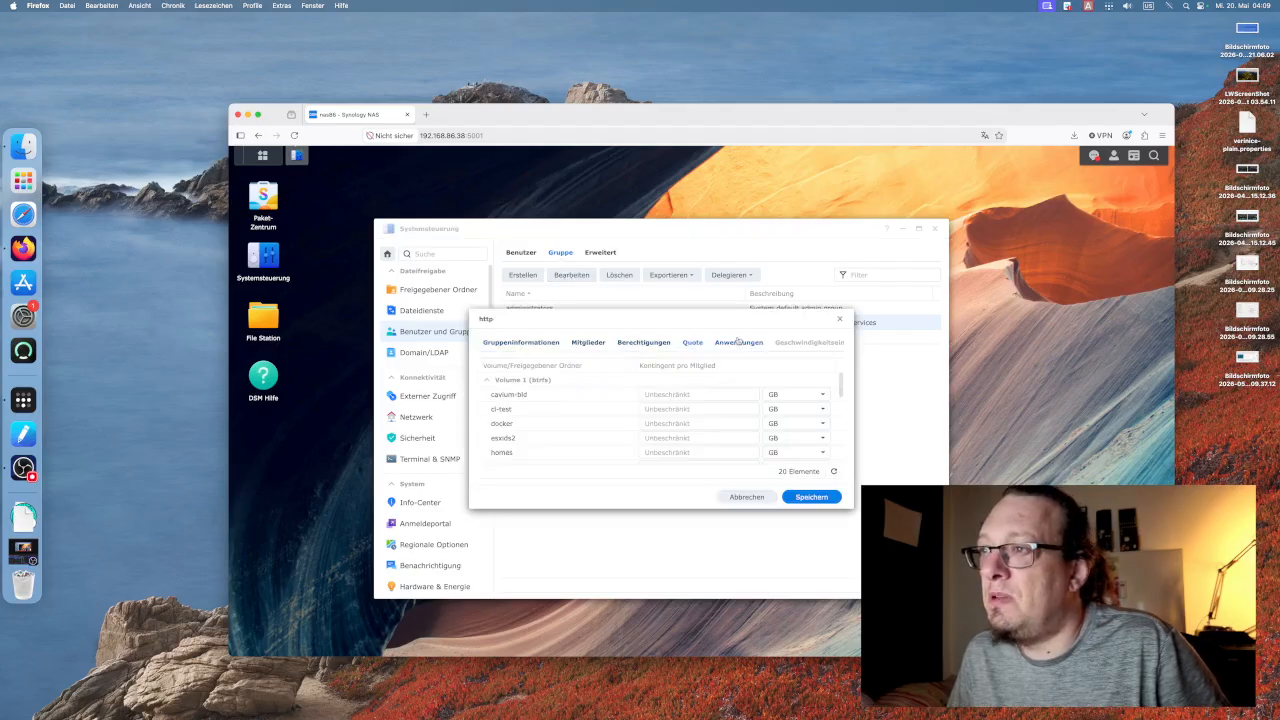
click(738, 342)
click(637, 343)
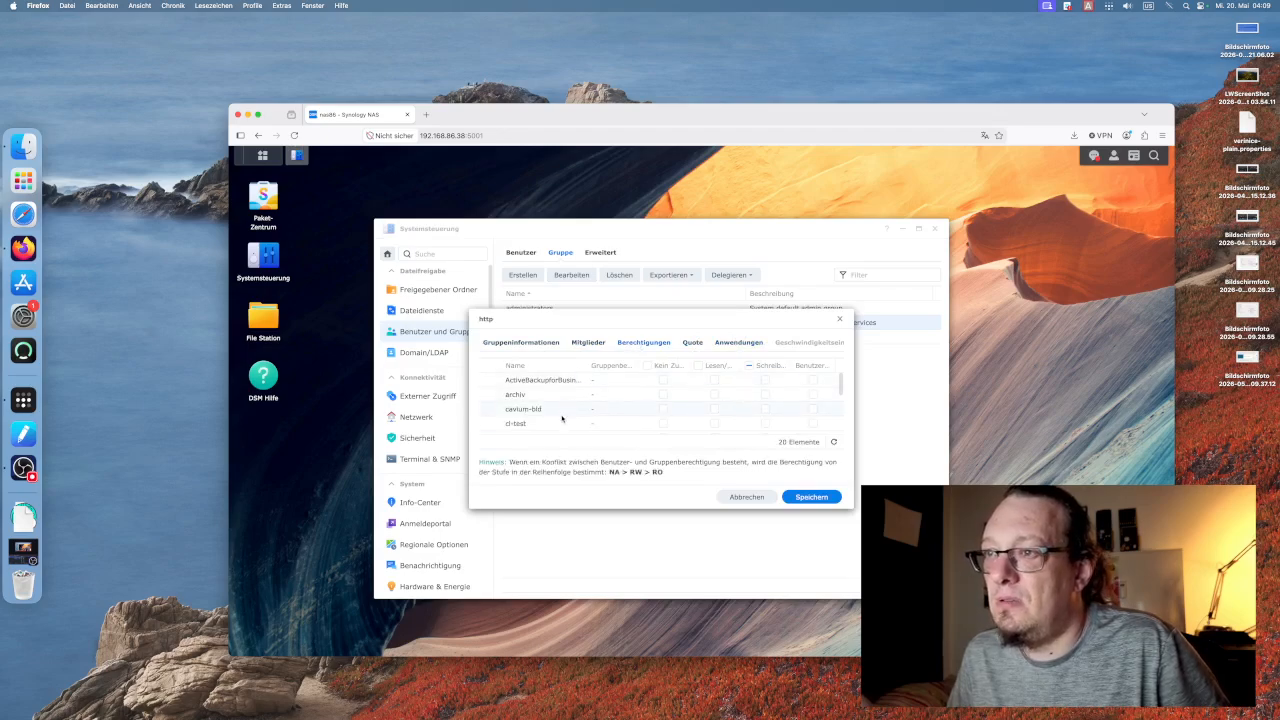
scroll(565, 412, down, 5)
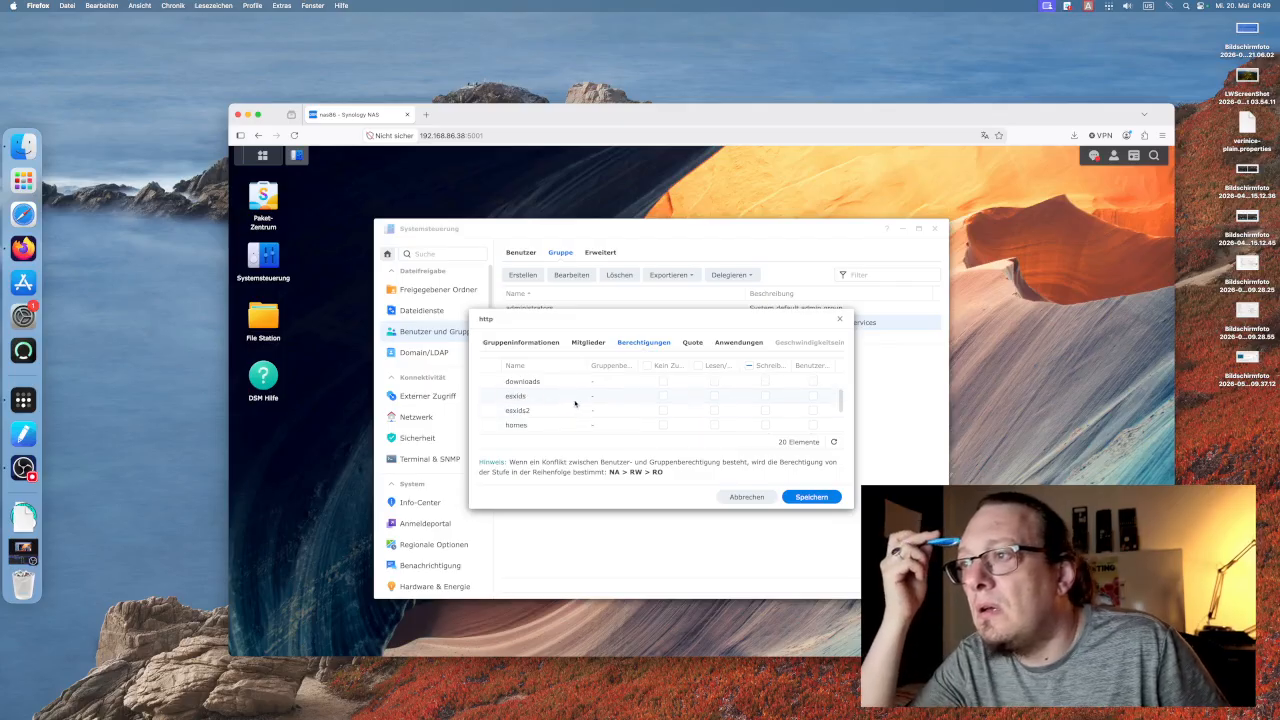
scroll(580, 405, up, 3)
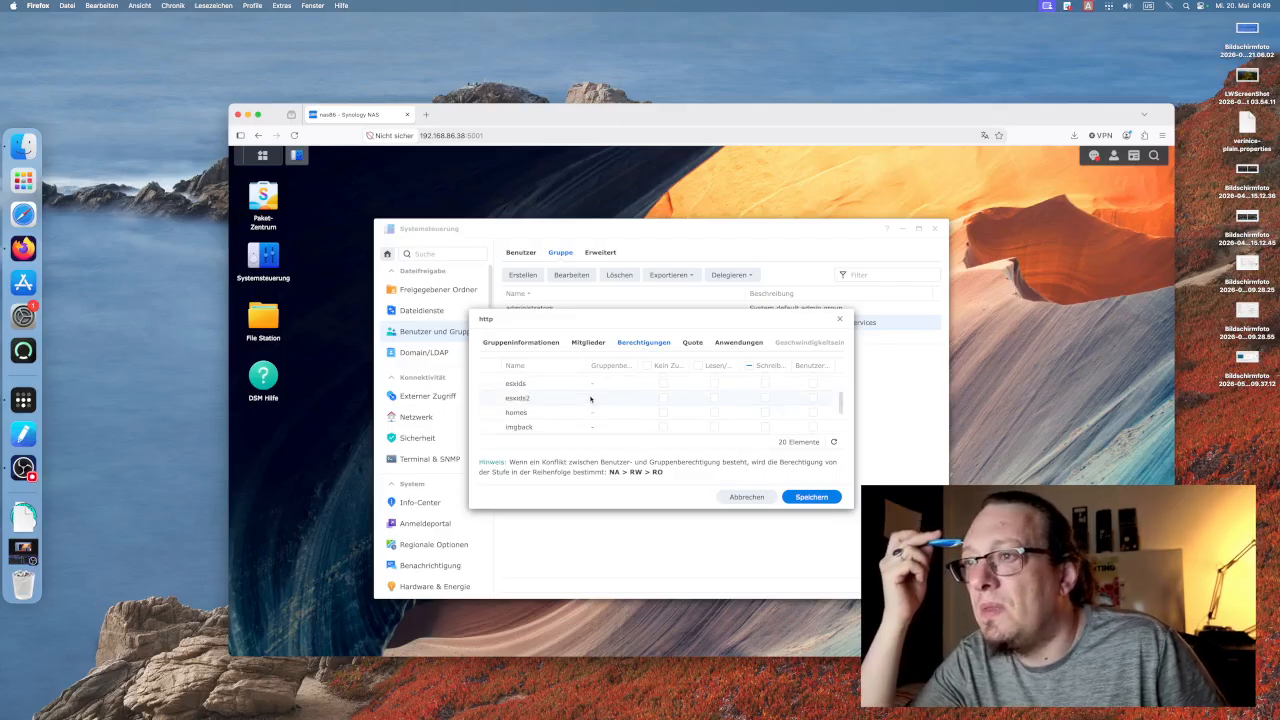
click(693, 342)
click(738, 342)
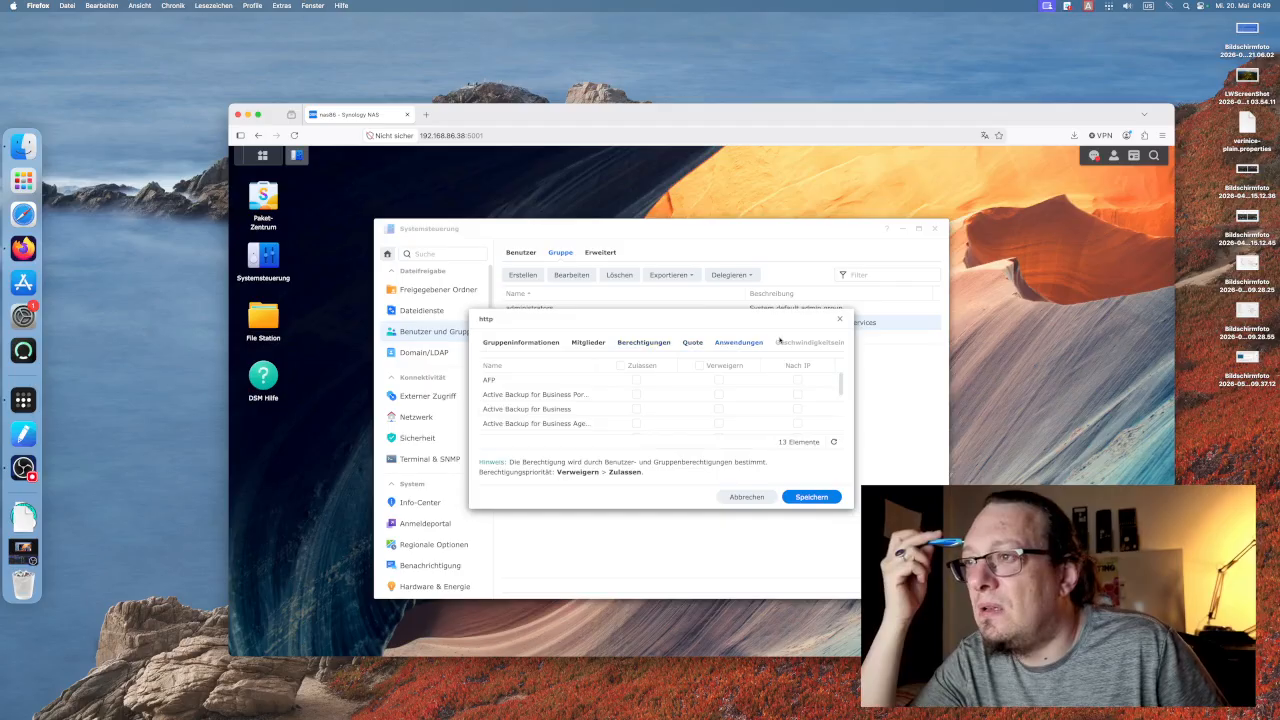
click(502, 346)
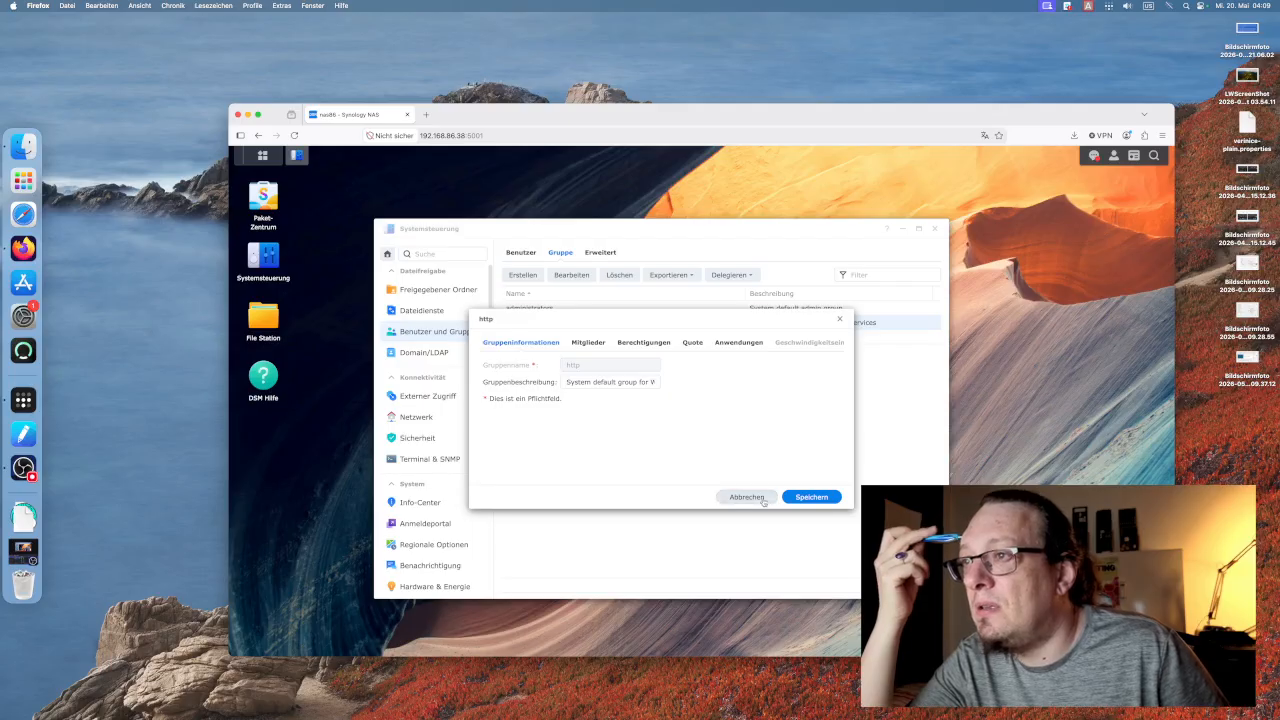
key(Escape)
Check the users group's application rights and close its settings without saving.
click(658, 338)
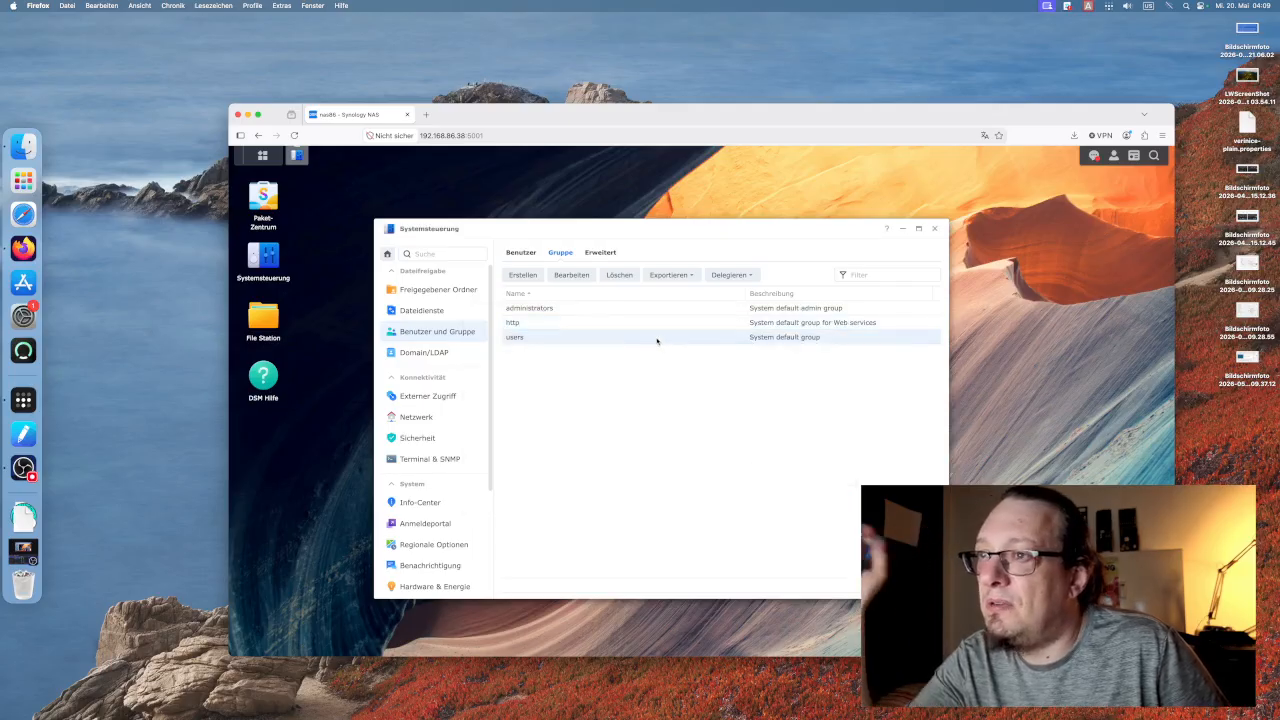
click(572, 276)
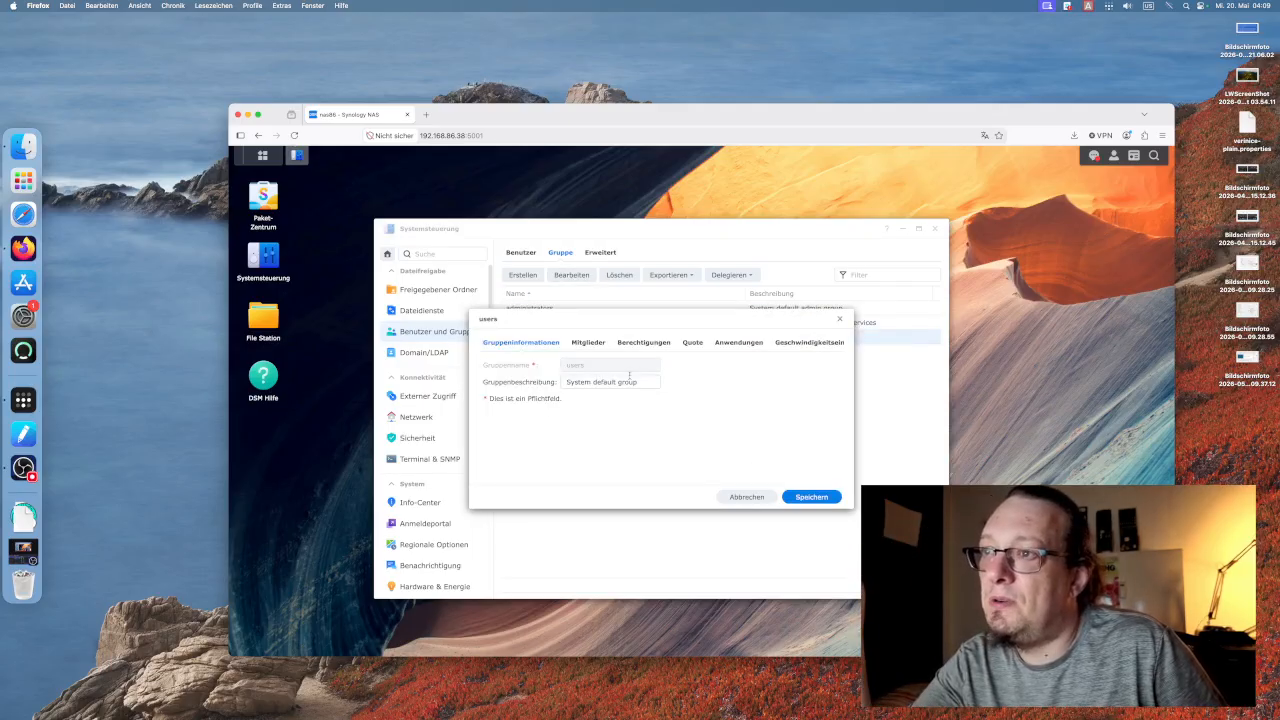
click(740, 343)
scroll(677, 420, down, 5)
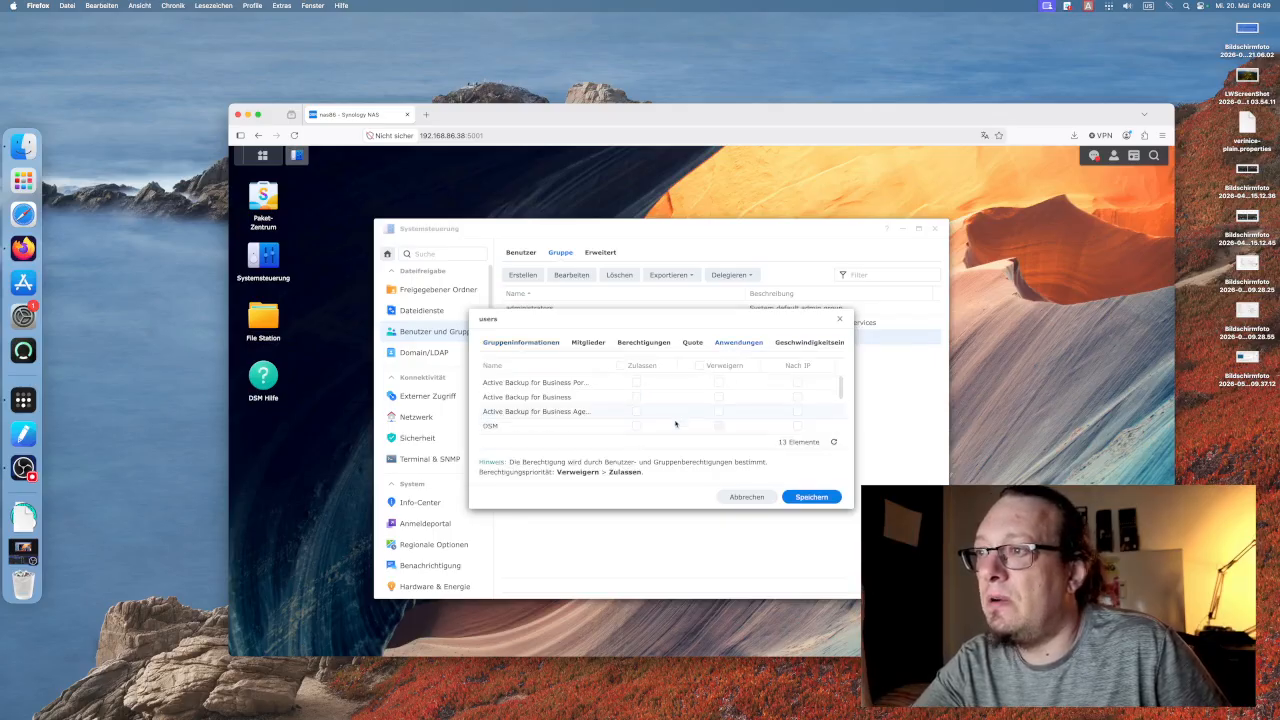
click(747, 497)
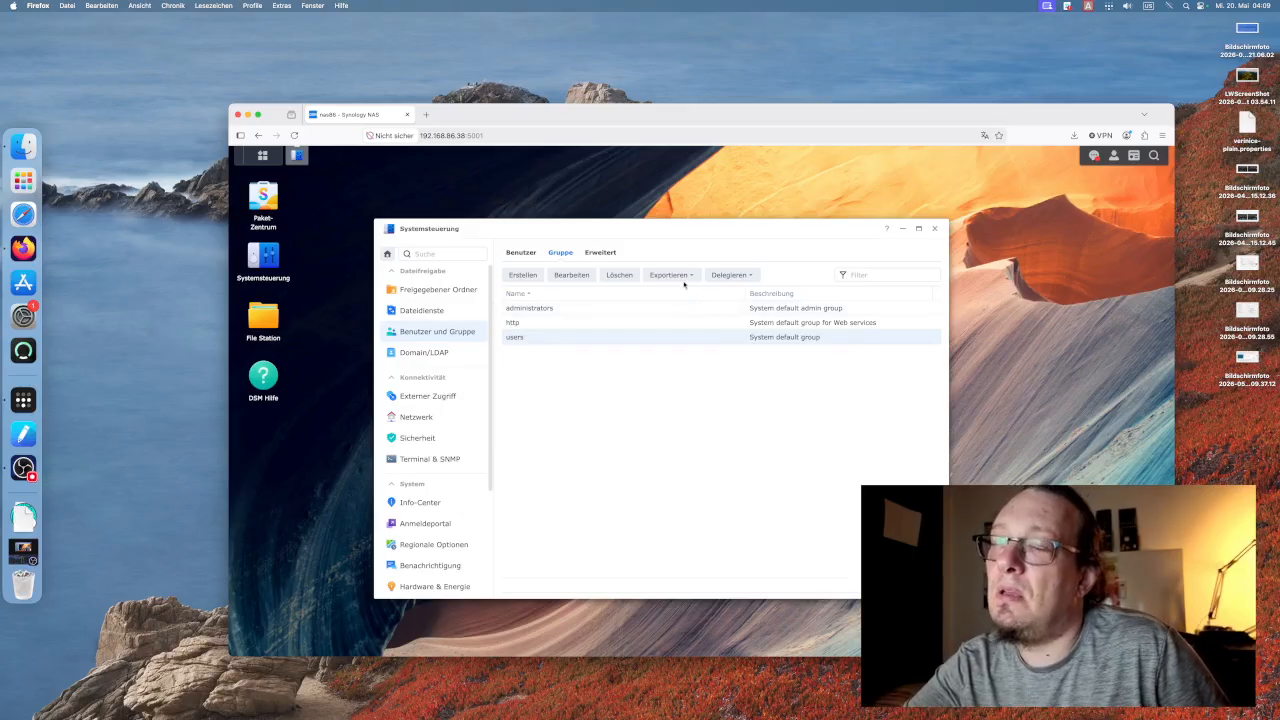
Review the advanced user settings for password strength, password expiry and the user home service.
click(600, 253)
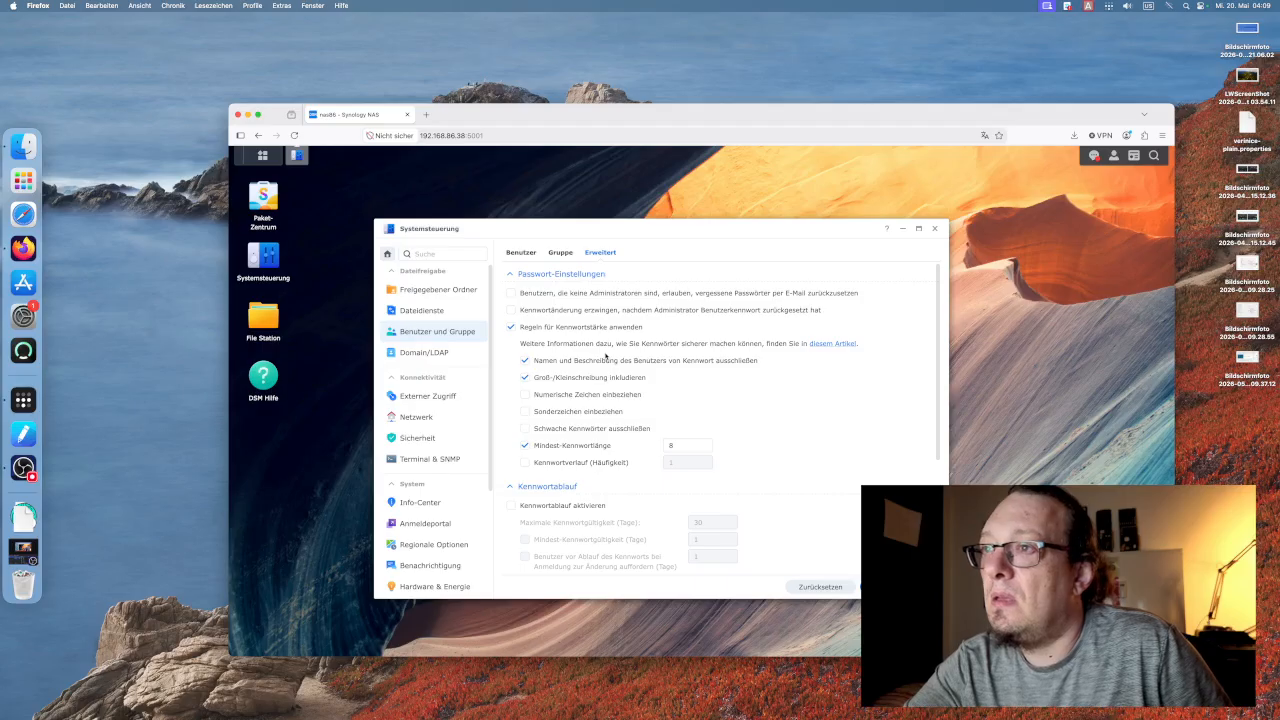
scroll(604, 343, down, 1)
scroll(600, 339, up, 1)
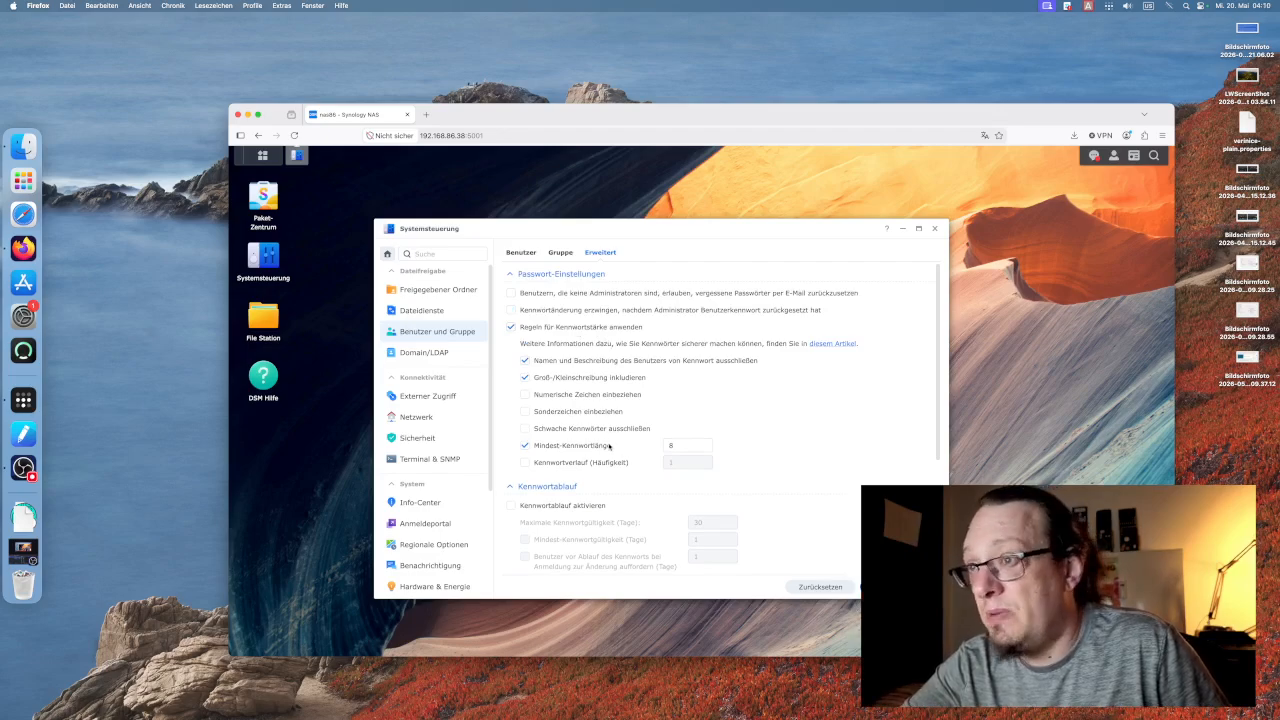
scroll(603, 429, down, 2)
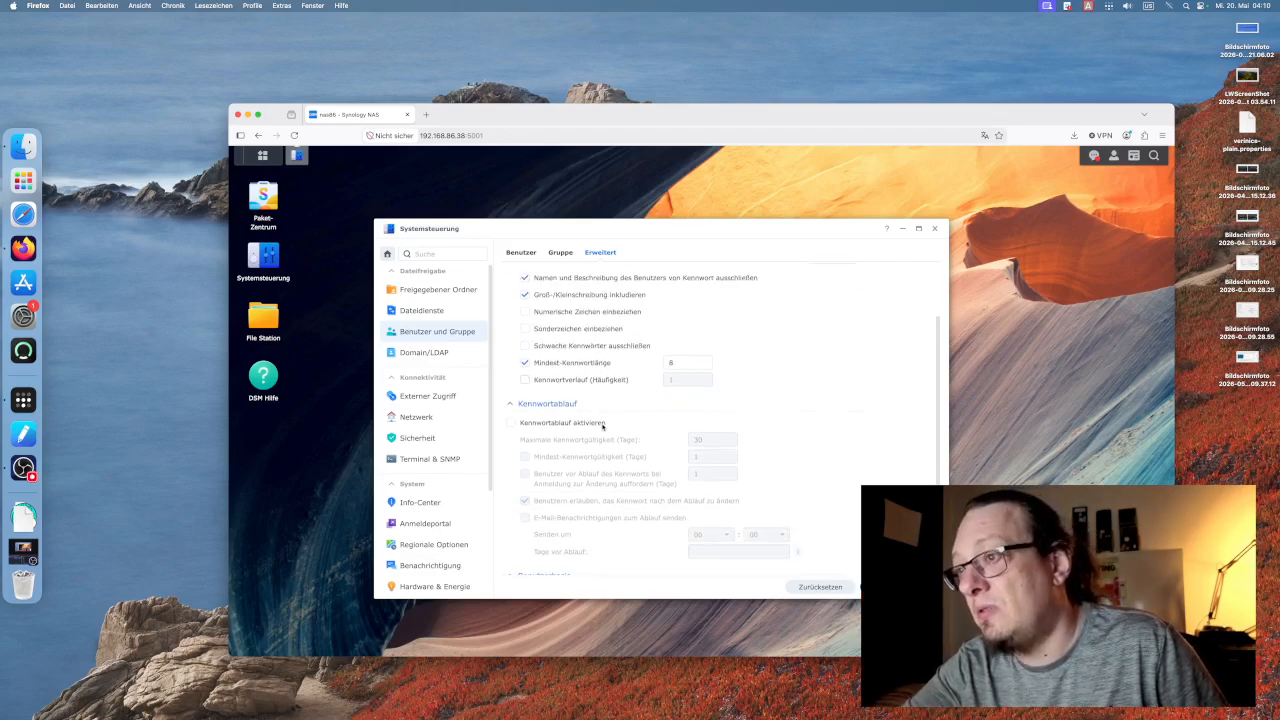
scroll(603, 424, down, 2)
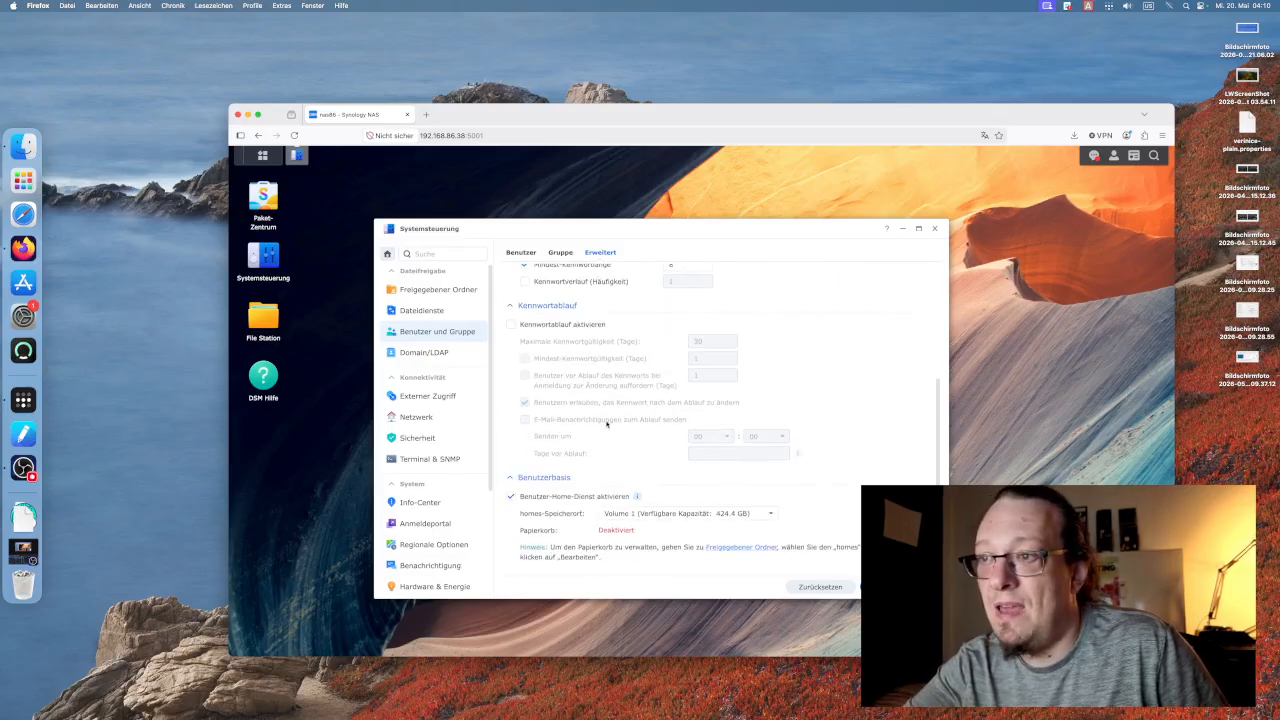
scroll(603, 424, up, 4)
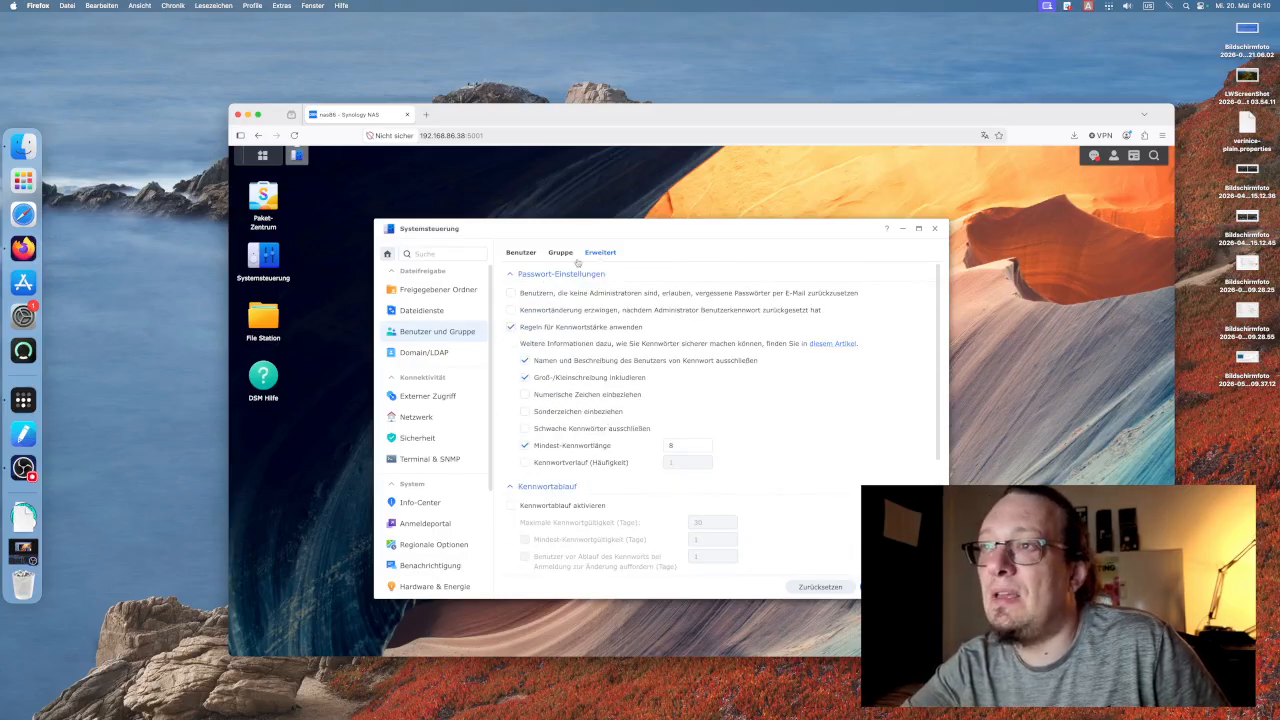
Inspect the account details of the user with 2FA activated, close them without saving, and check the default admin account in the user list.
click(565, 253)
click(521, 253)
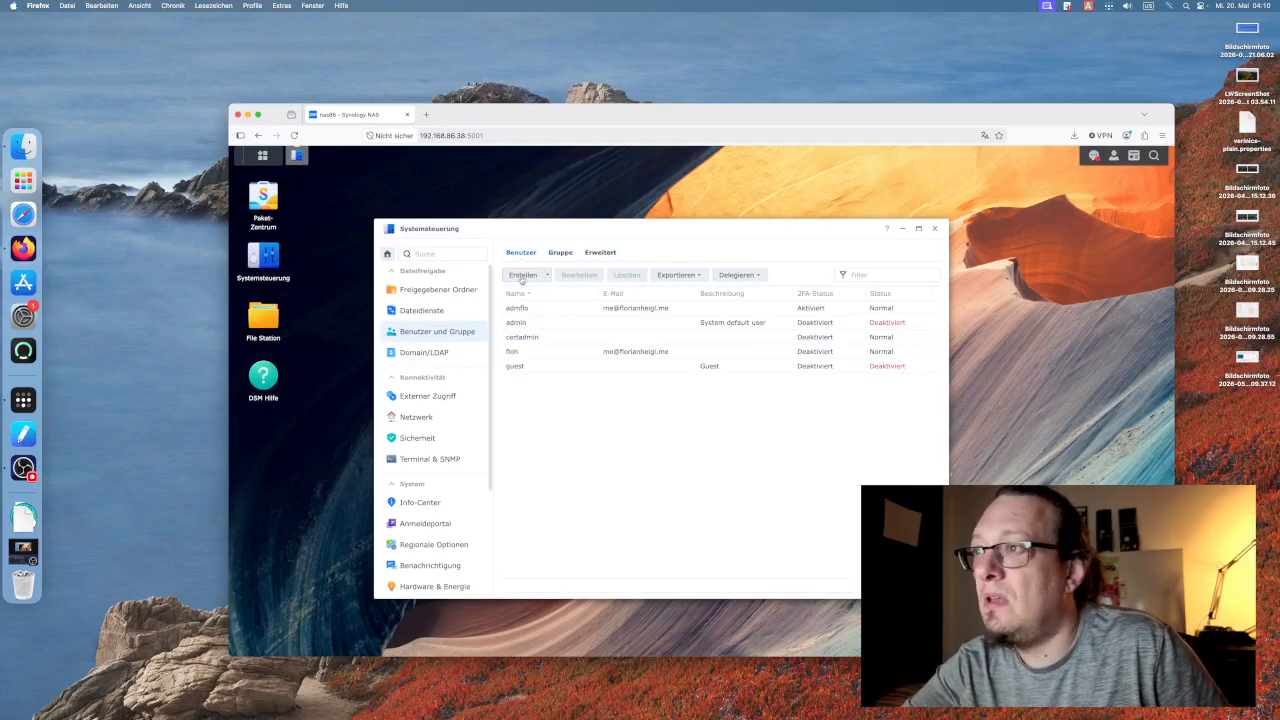
click(810, 308)
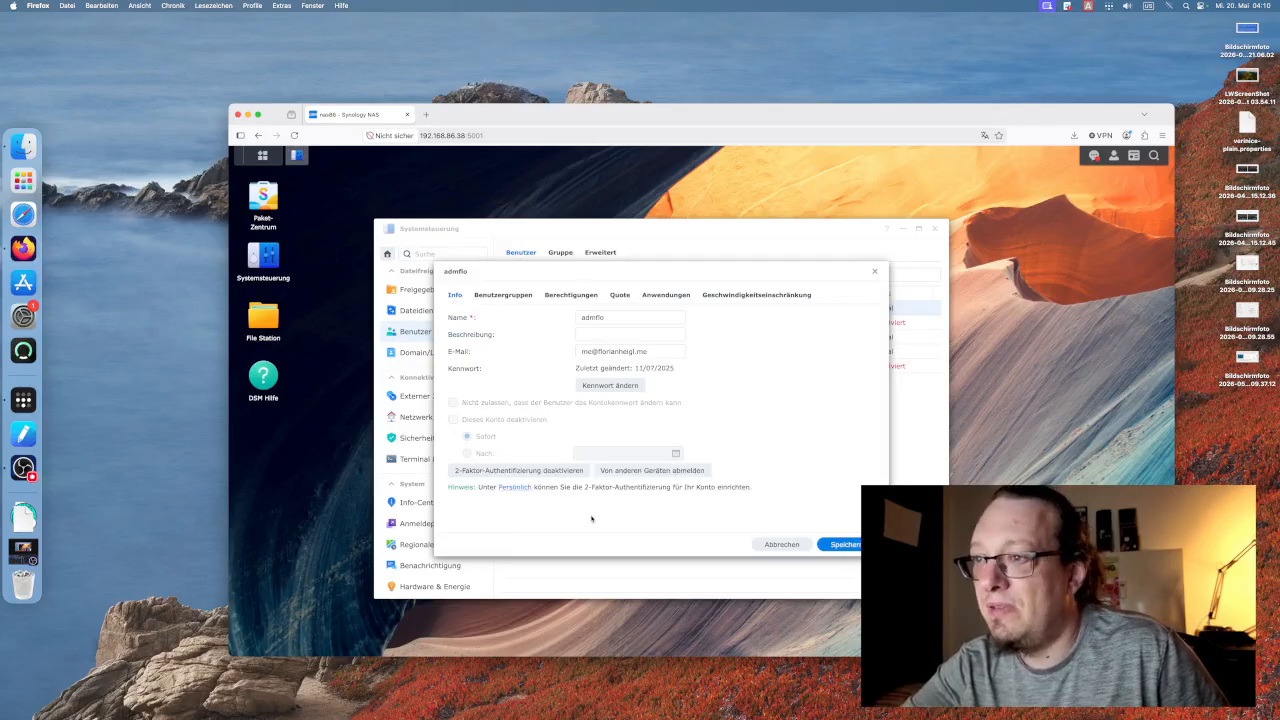
click(781, 543)
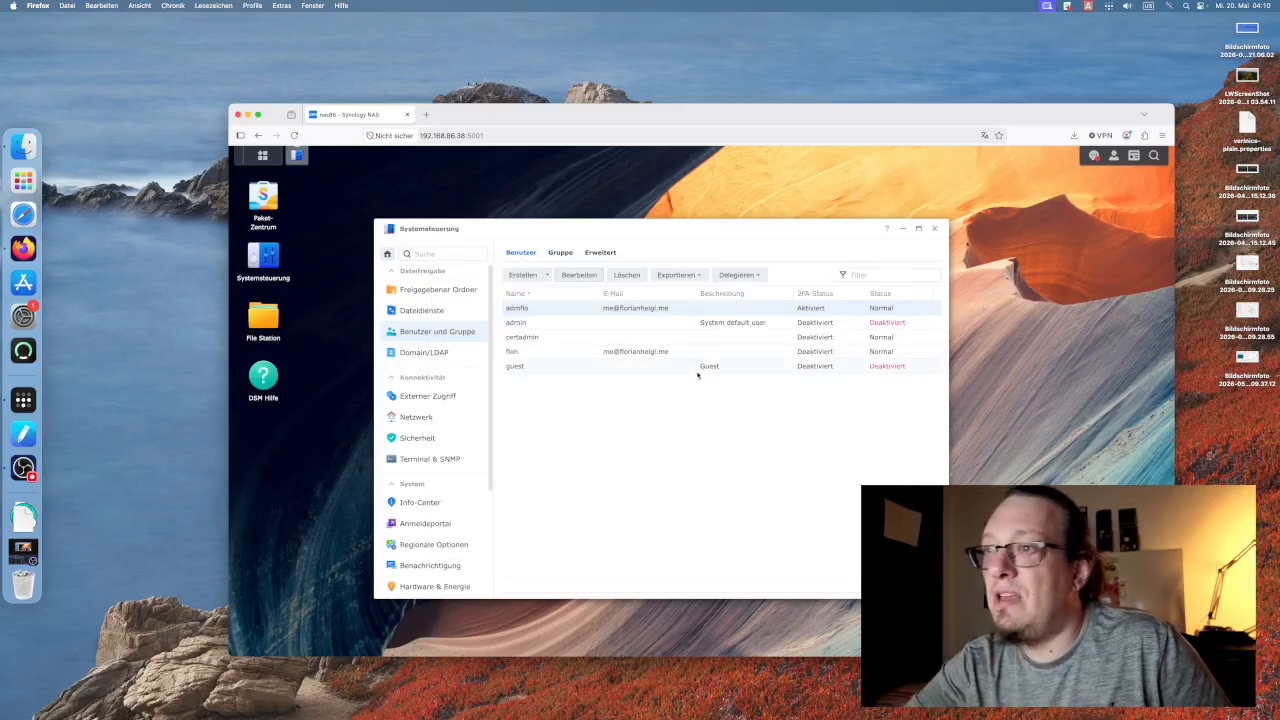
click(712, 324)
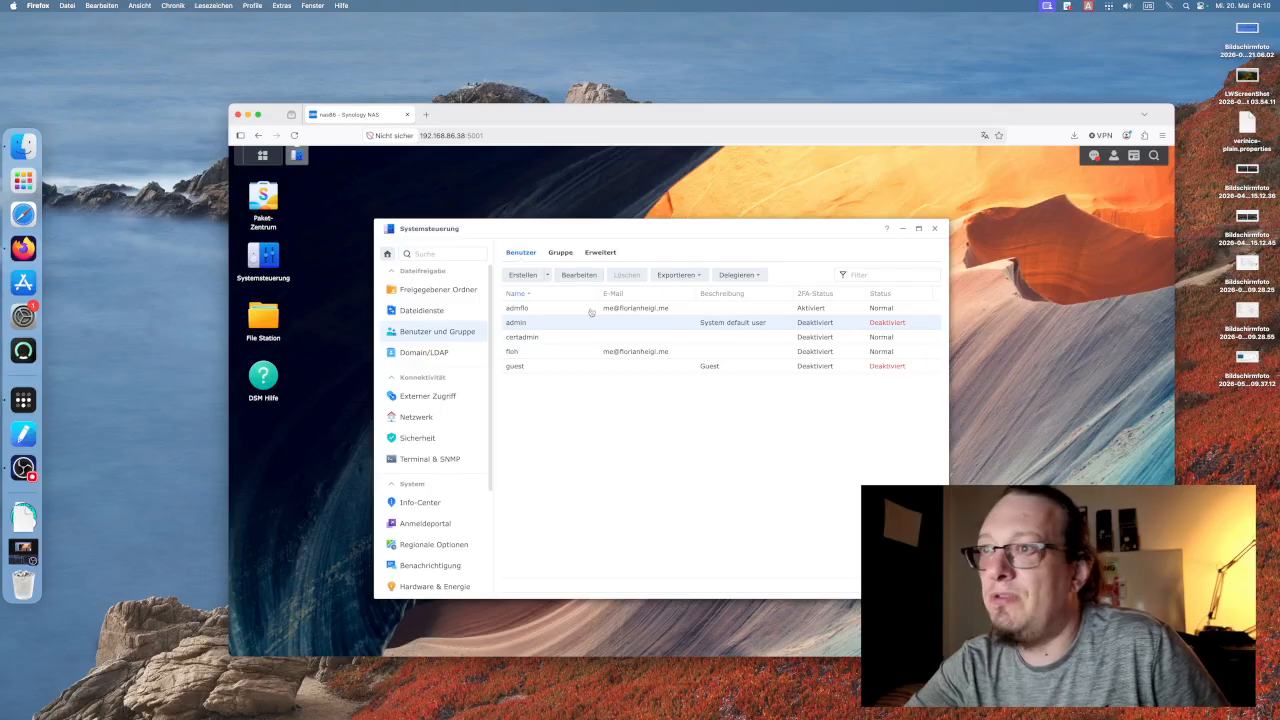
Look over the SMB file service settings, including the aggregation portal and WS-Discovery.
click(424, 311)
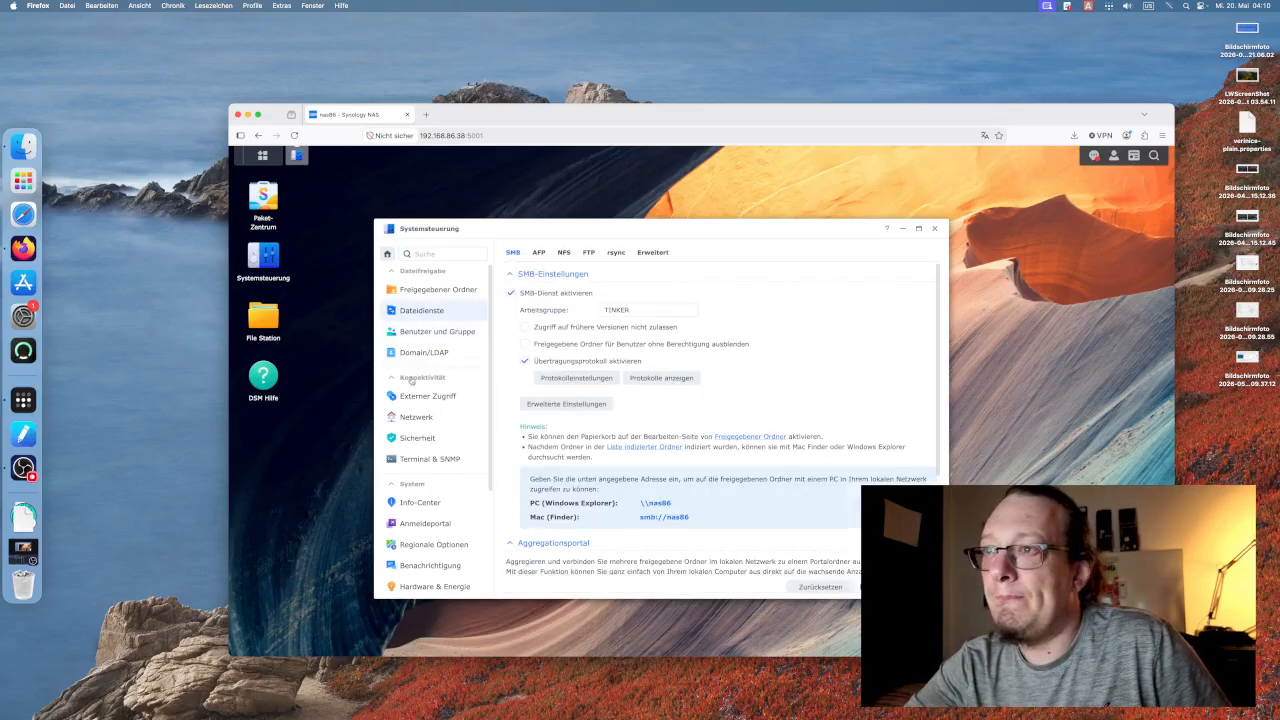
scroll(691, 510, down, 3)
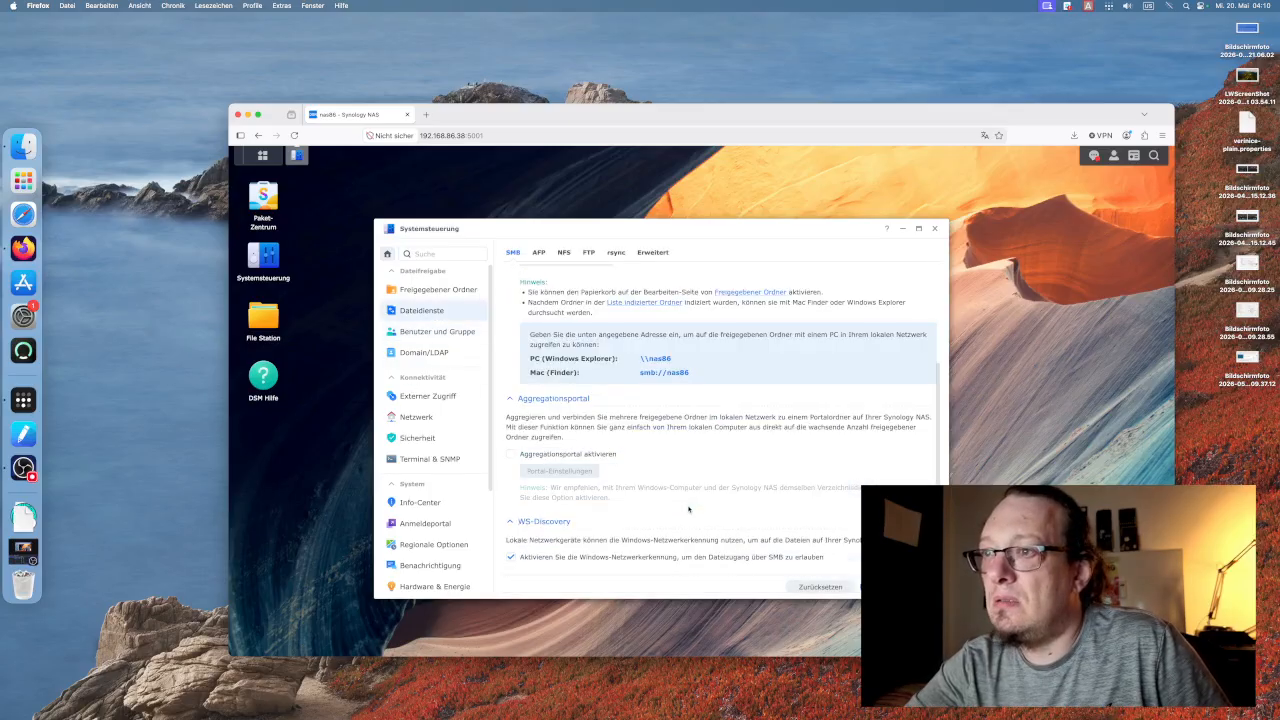
scroll(664, 482, up, 3)
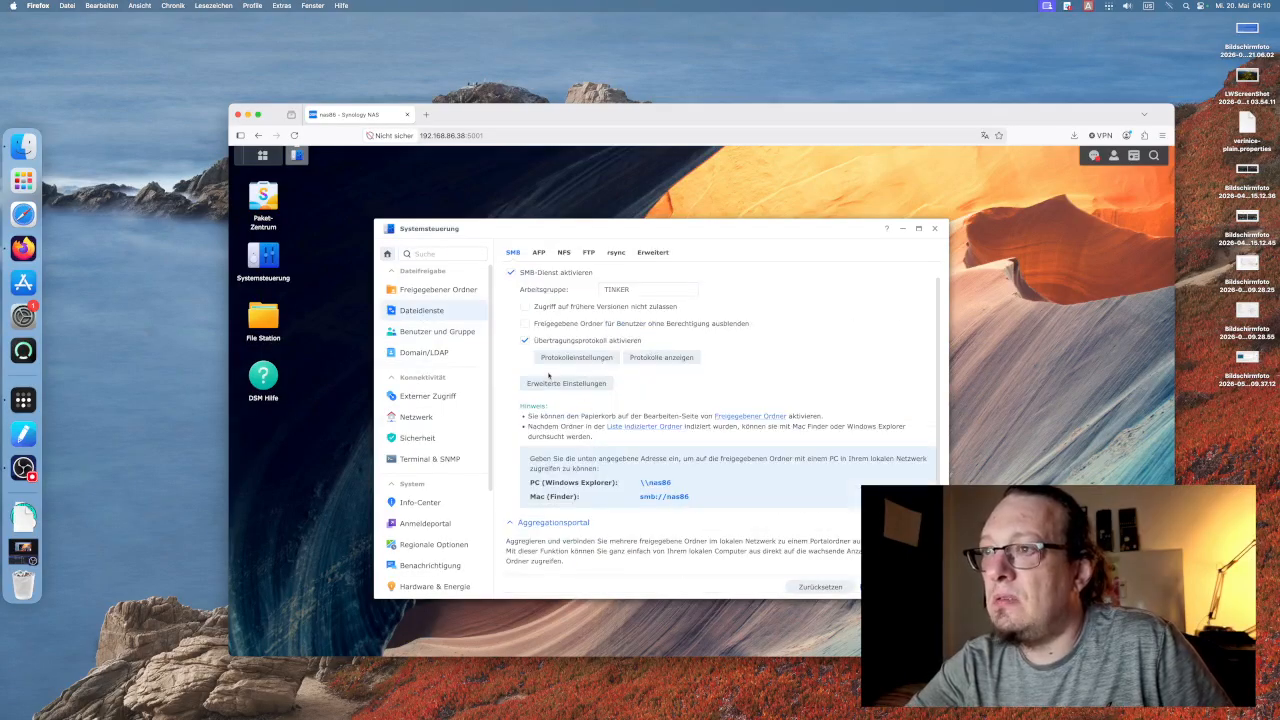
Examine the advanced general SMB options for maximum and minimum protocol, transport encryption mode and server signing, keeping the selections as they are.
click(550, 381)
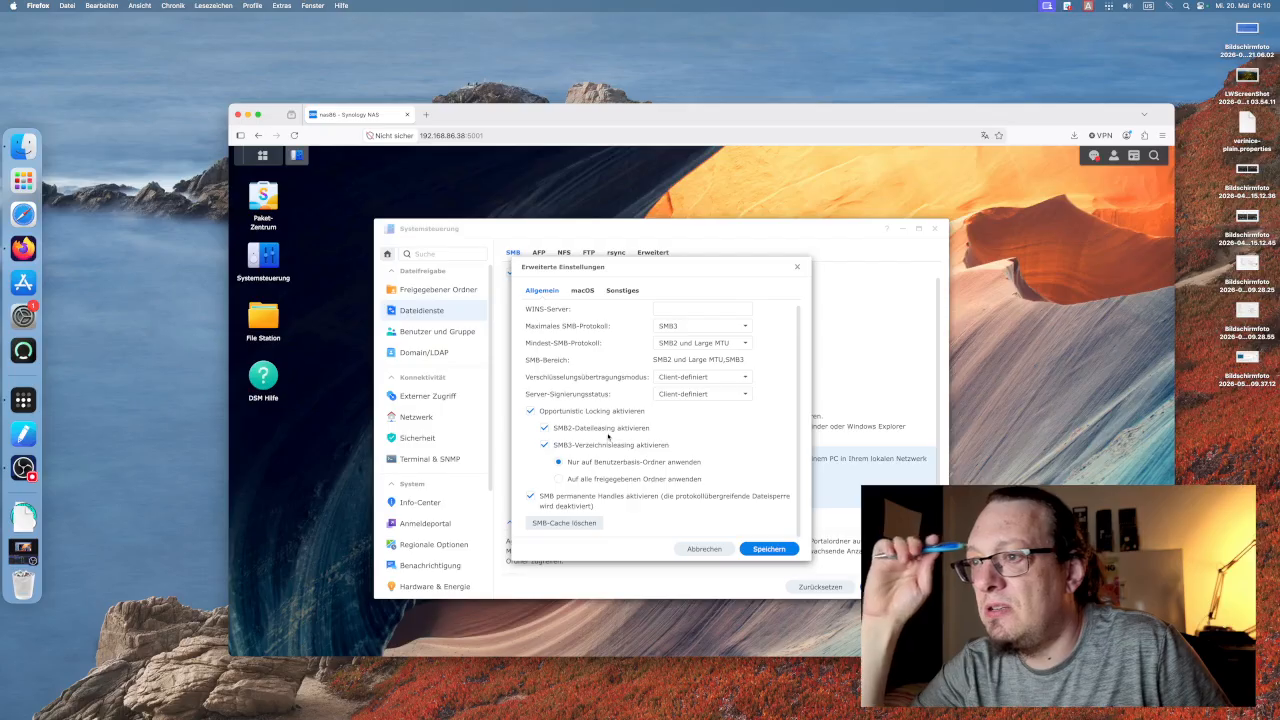
click(668, 328)
click(689, 342)
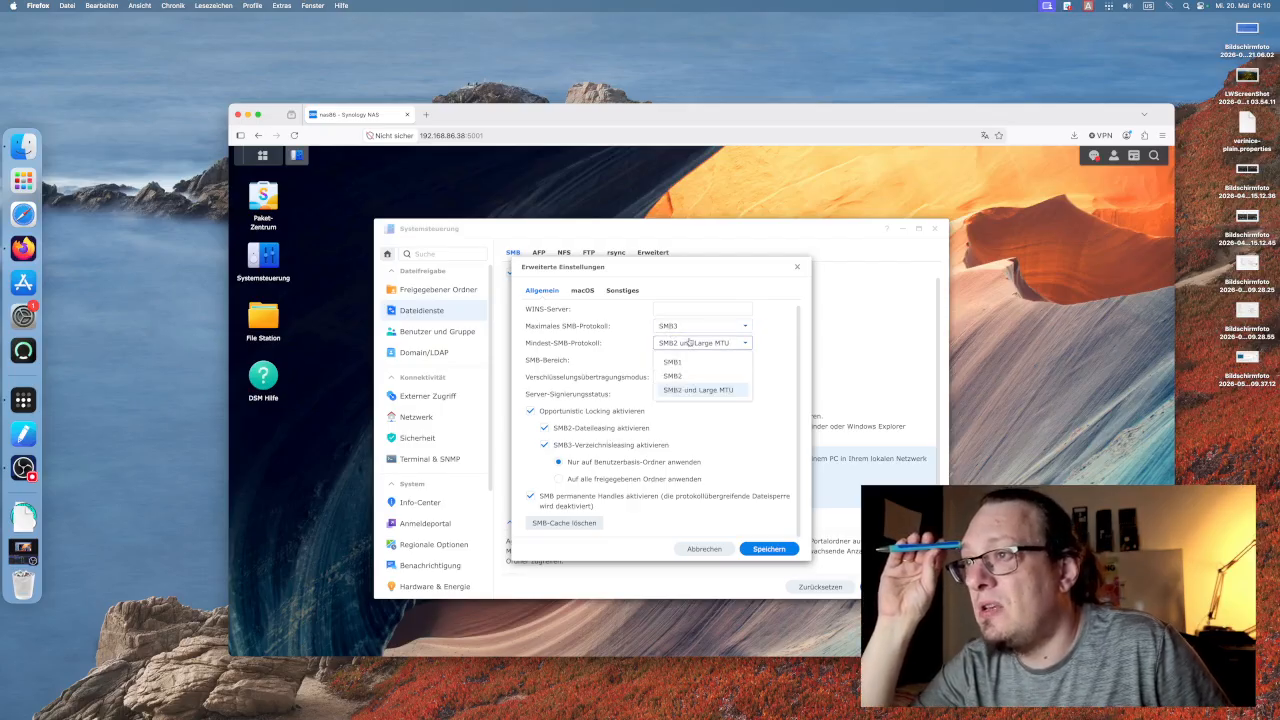
click(689, 342)
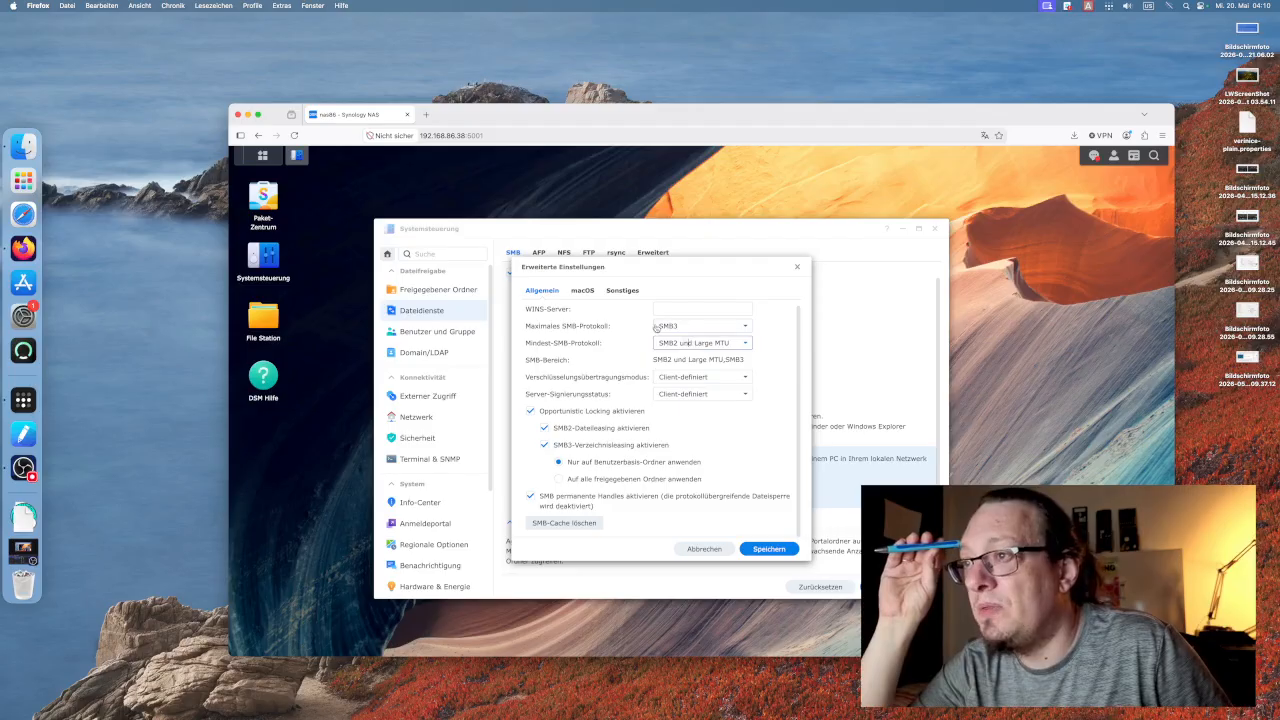
click(680, 382)
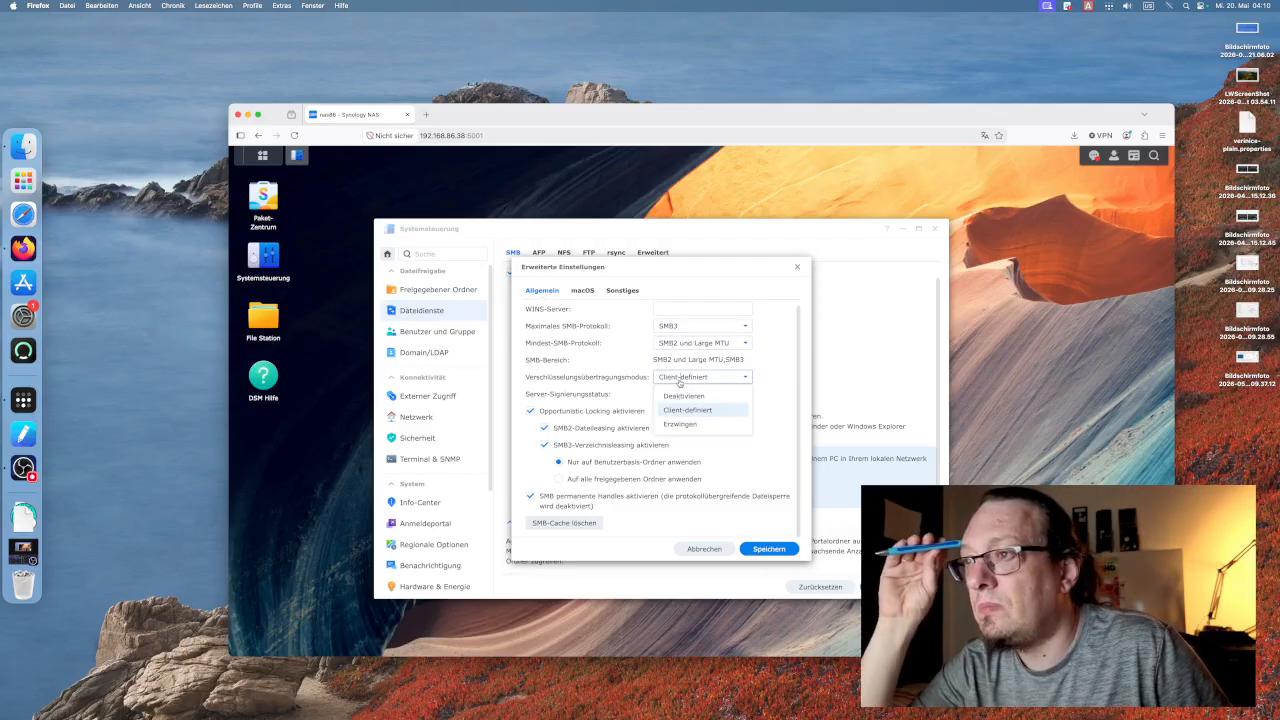
click(679, 383)
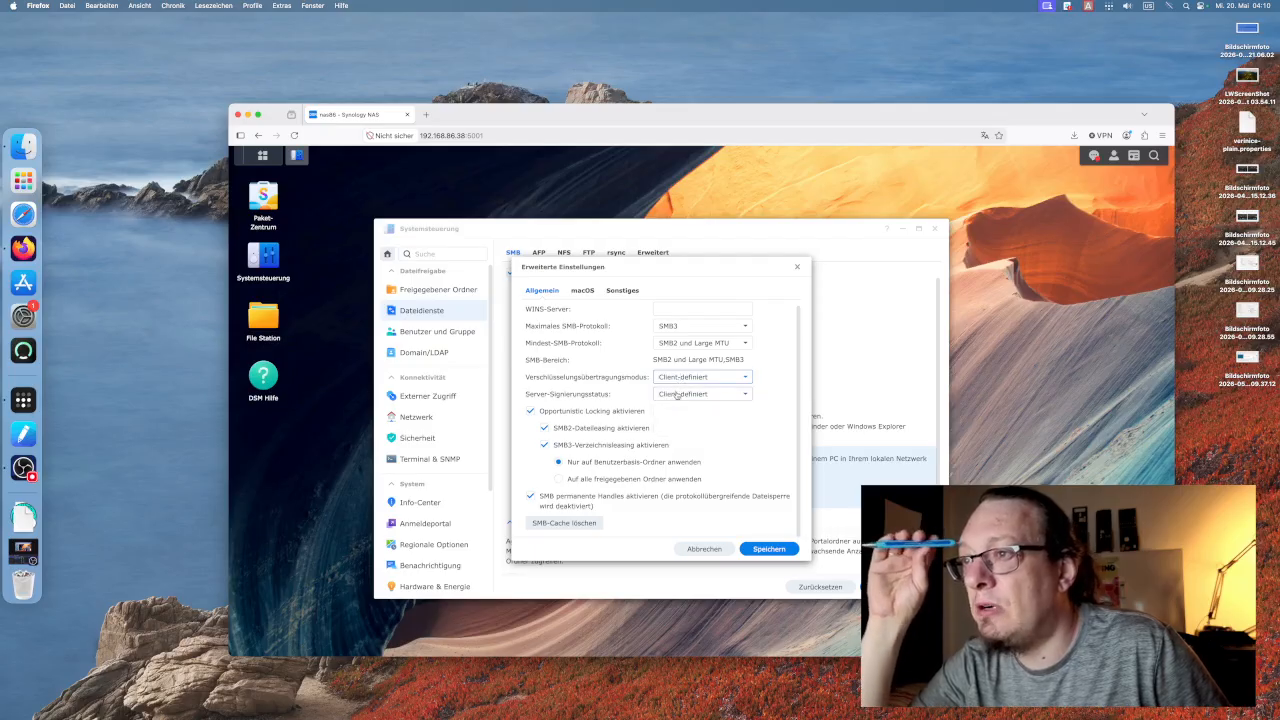
click(676, 395)
click(676, 395)
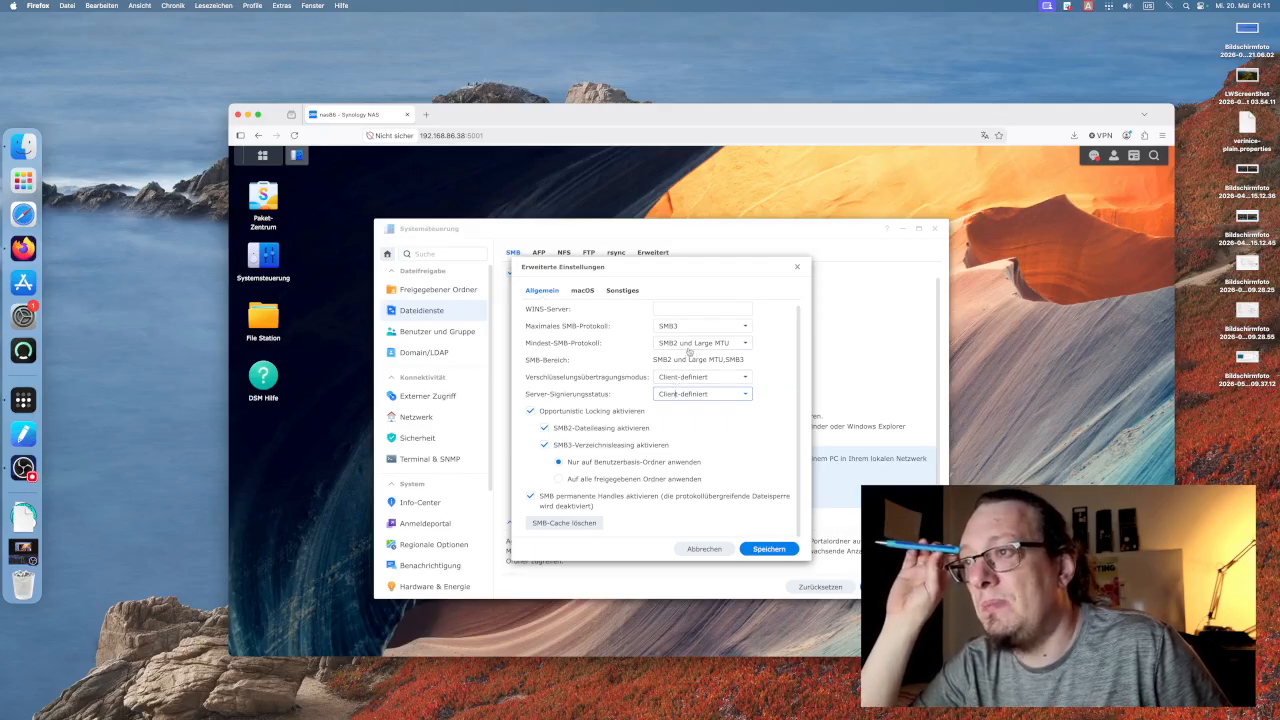
click(686, 347)
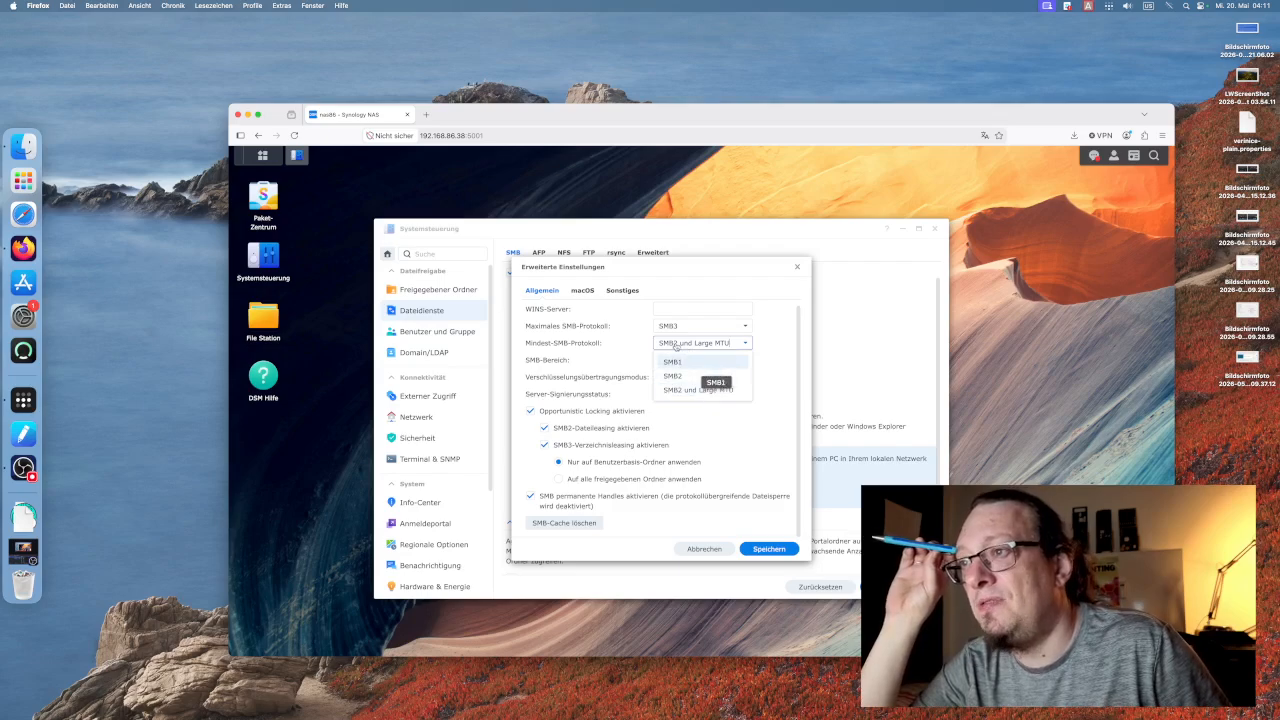
click(677, 345)
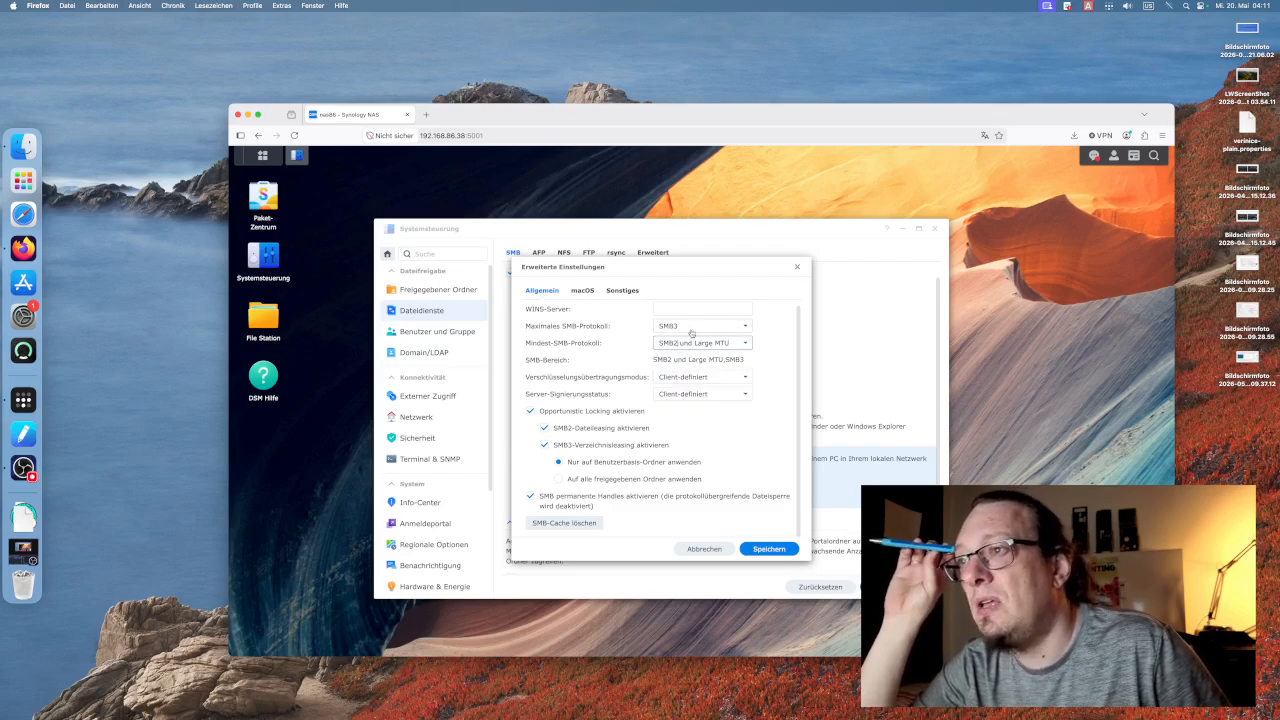
click(691, 330)
click(691, 332)
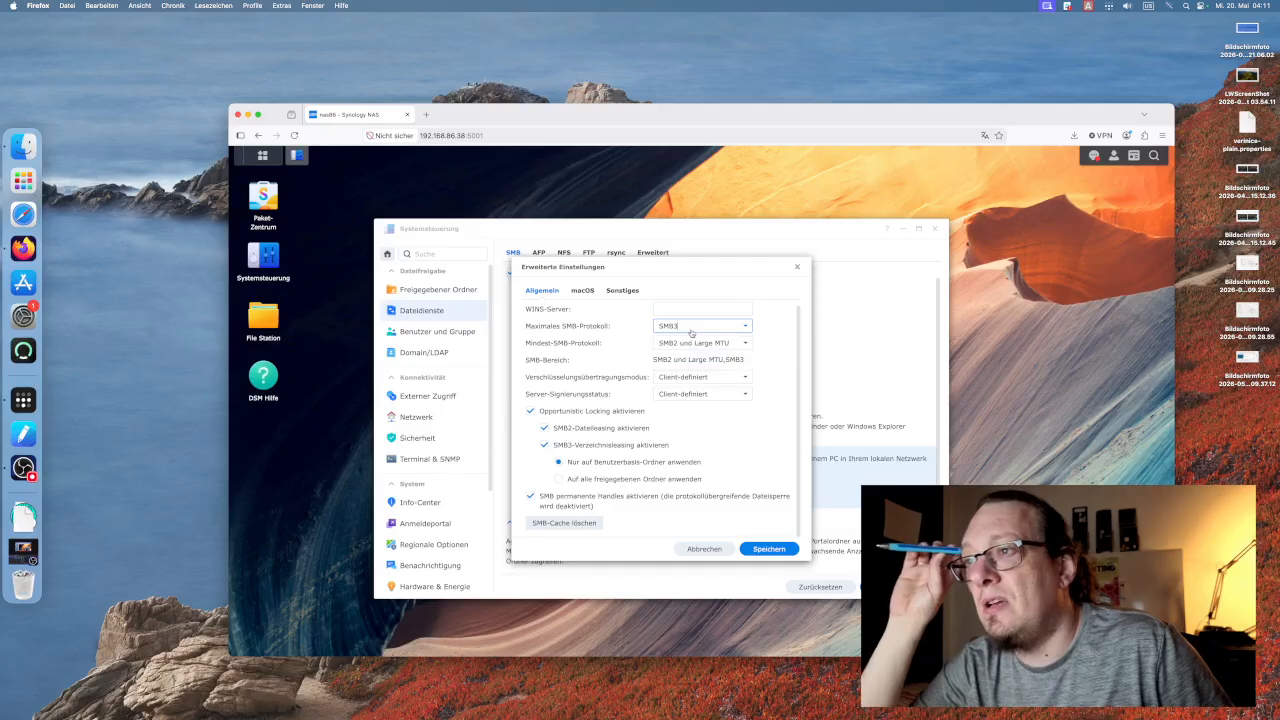
Review the advanced SMB options for macOS and the miscellaneous options, rechecking the general ones in between.
click(578, 291)
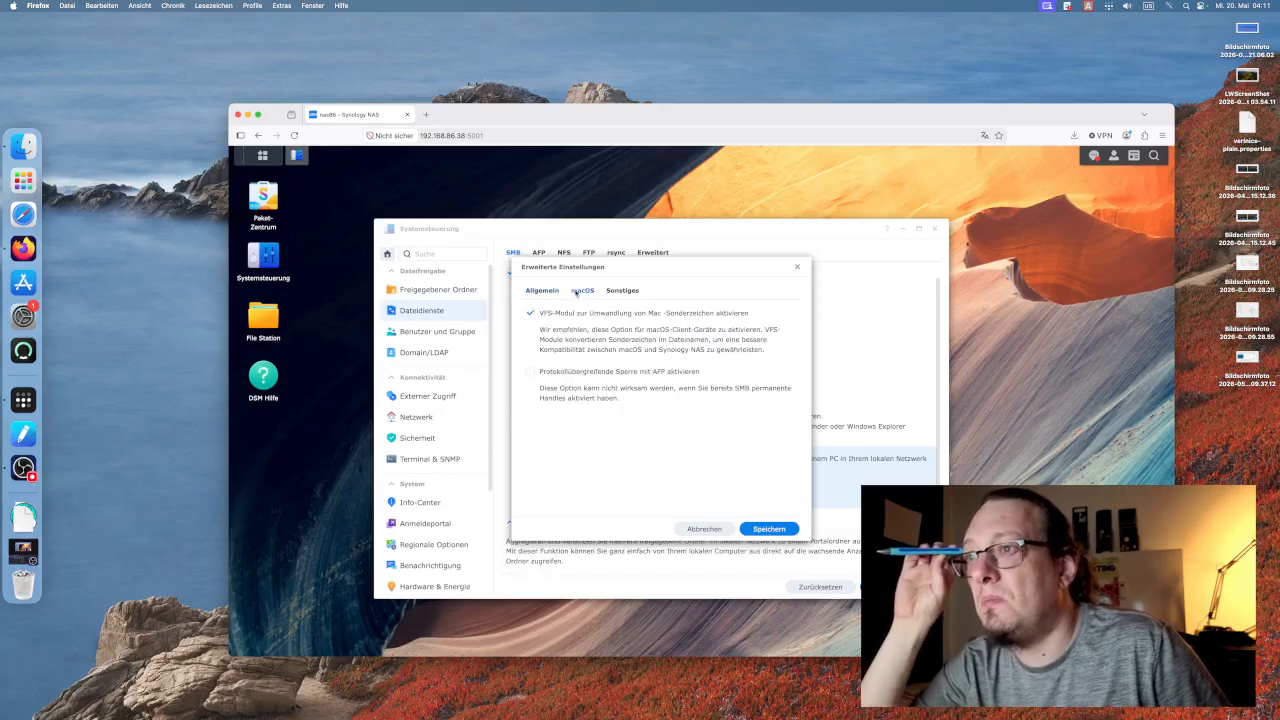
click(616, 291)
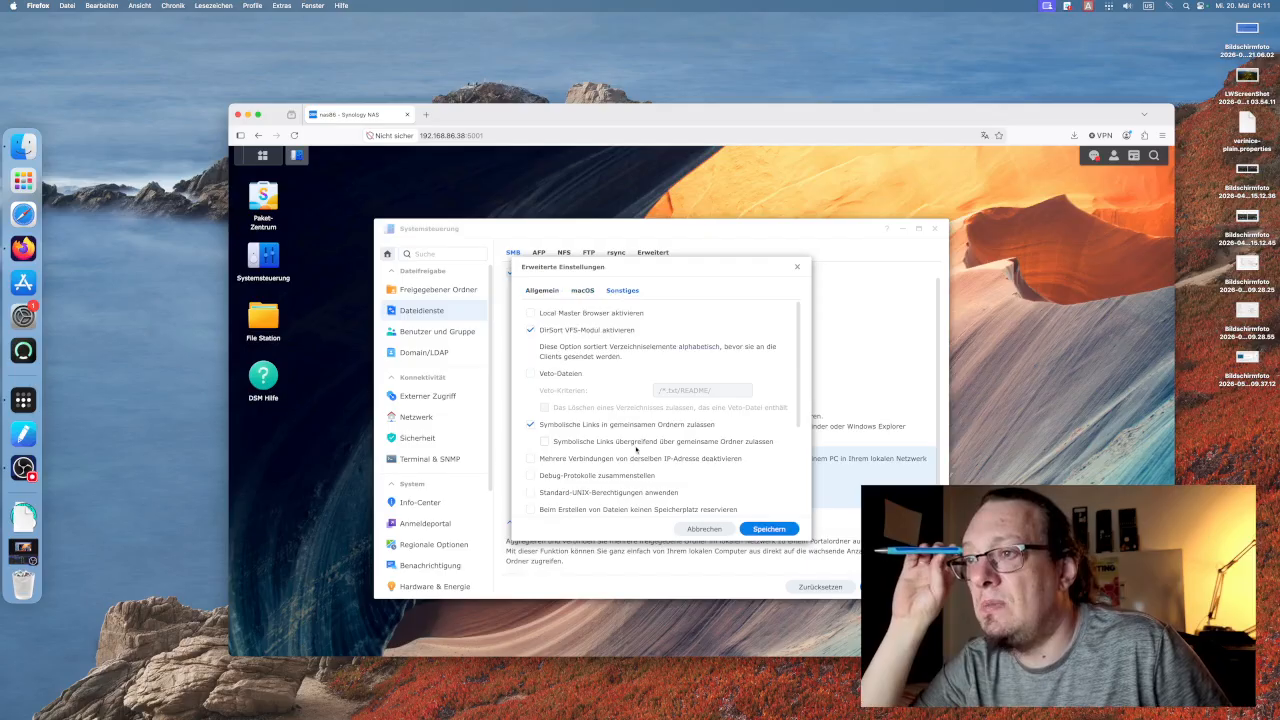
scroll(636, 449, down, 5)
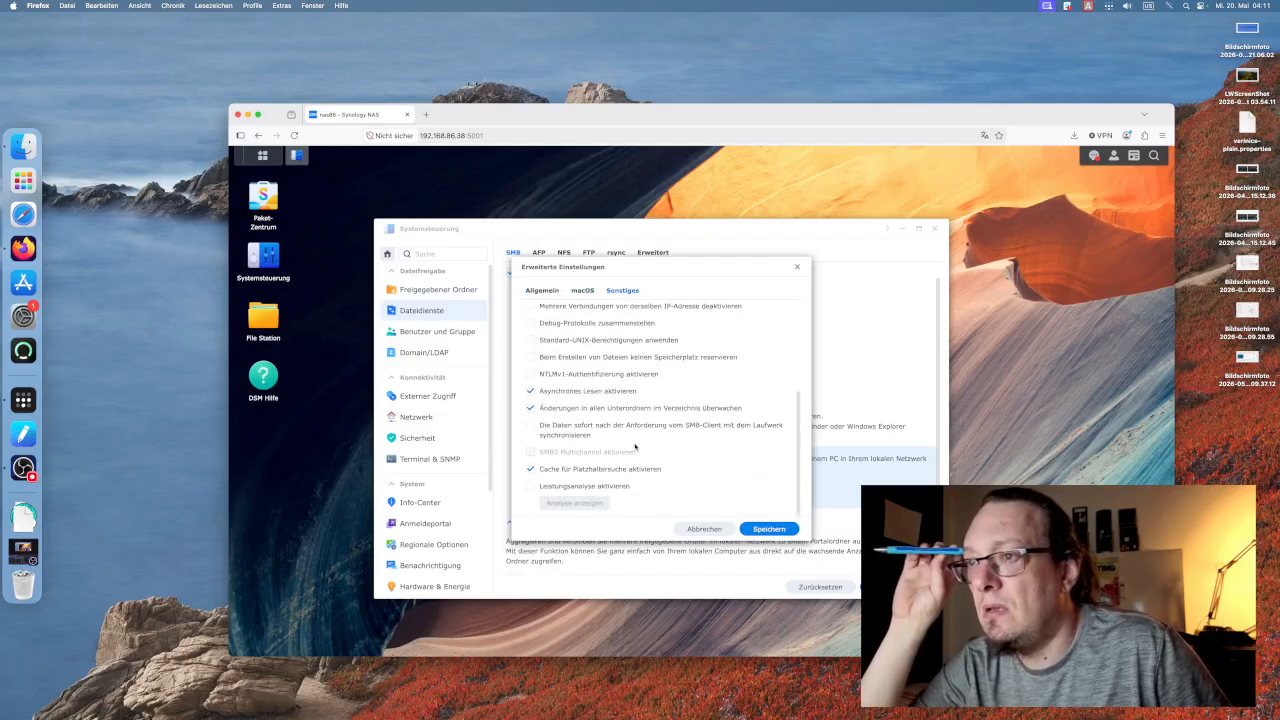
scroll(637, 448, up, 1)
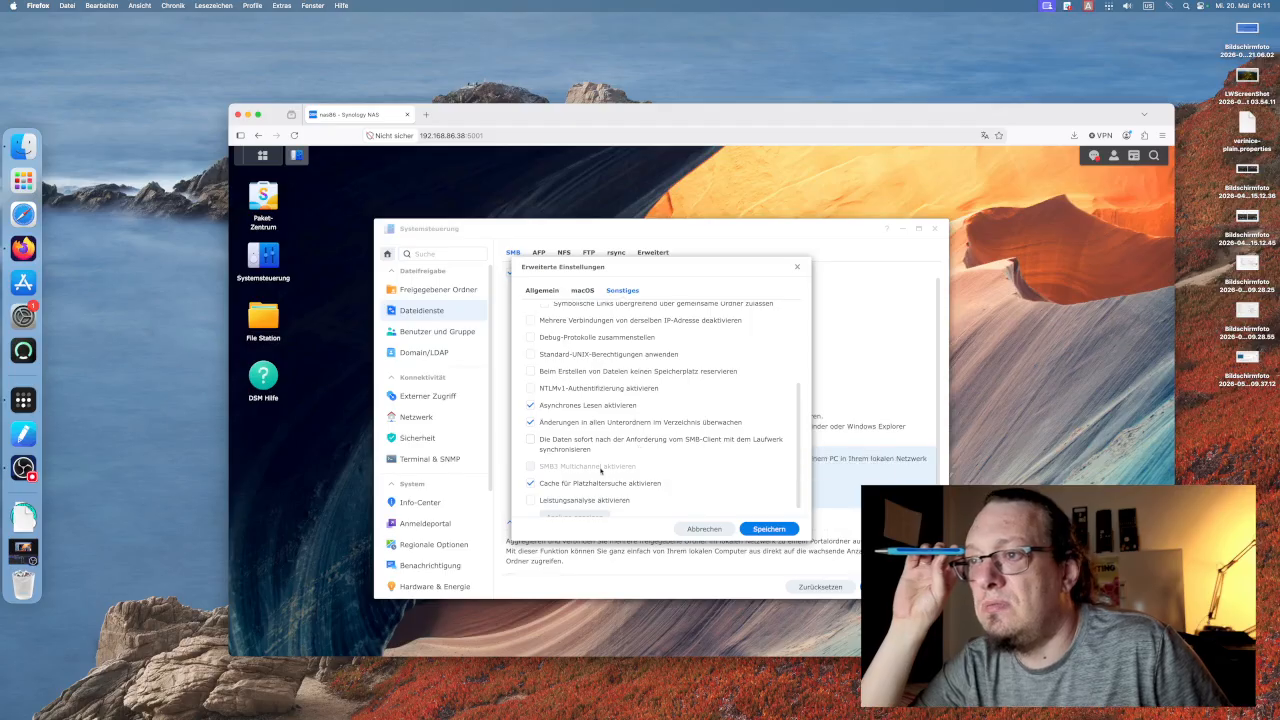
scroll(600, 466, up, 5)
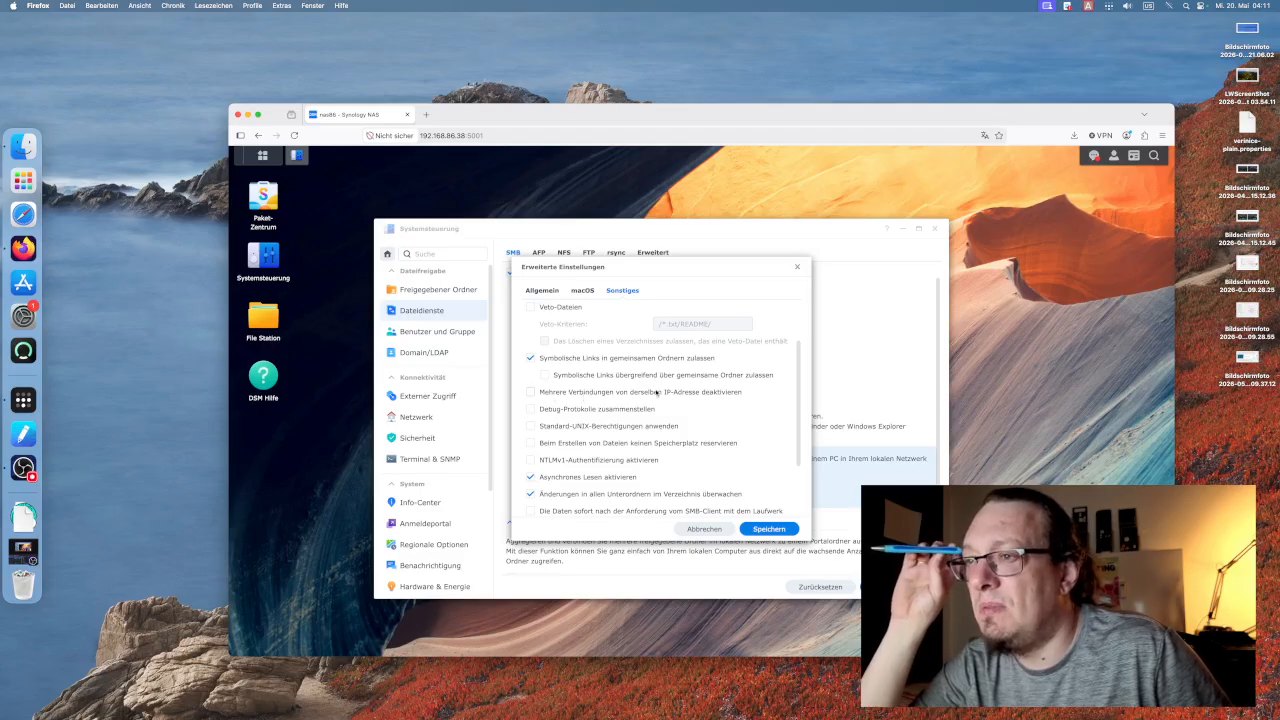
scroll(652, 388, up, 1)
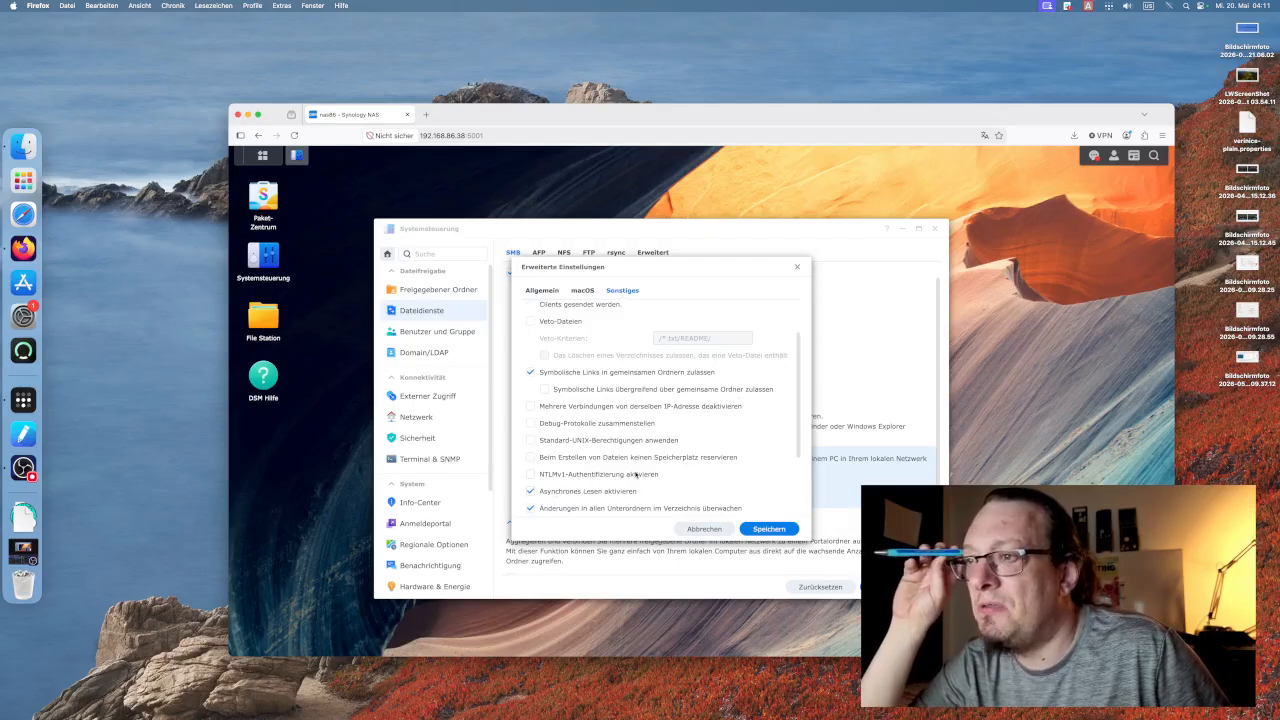
scroll(636, 470, down, 3)
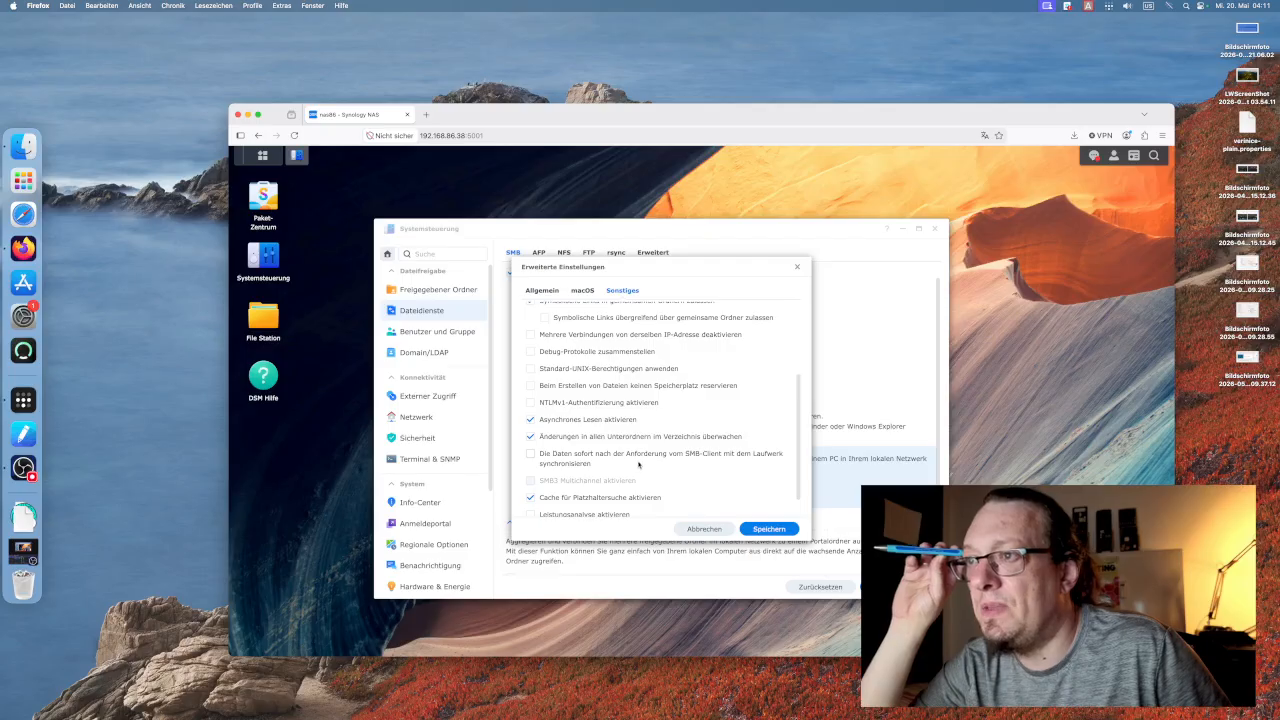
scroll(636, 463, up, 5)
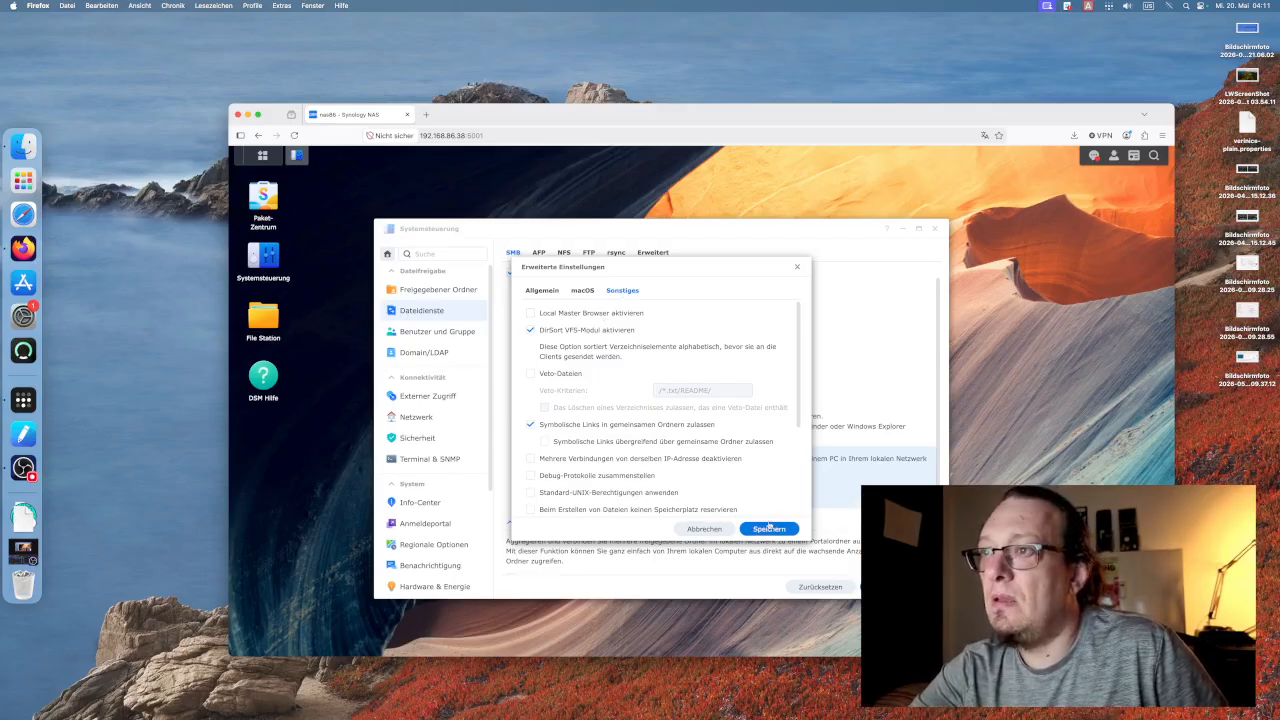
click(536, 291)
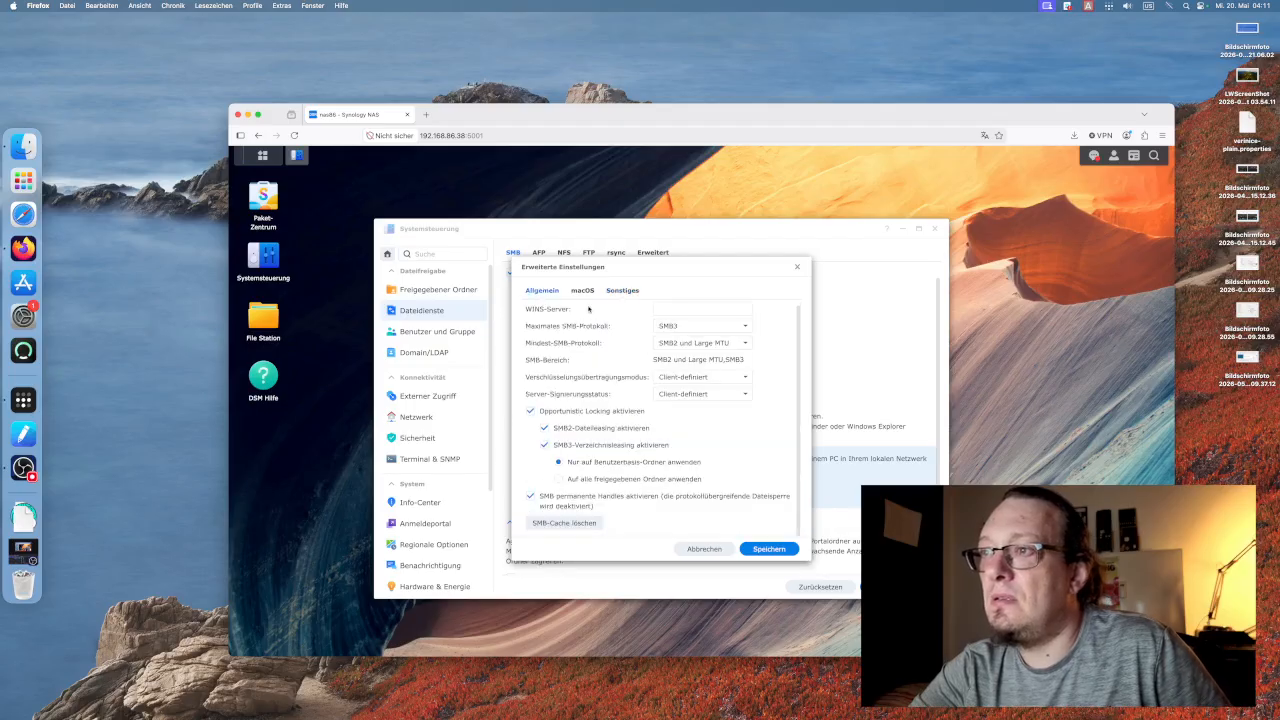
click(616, 291)
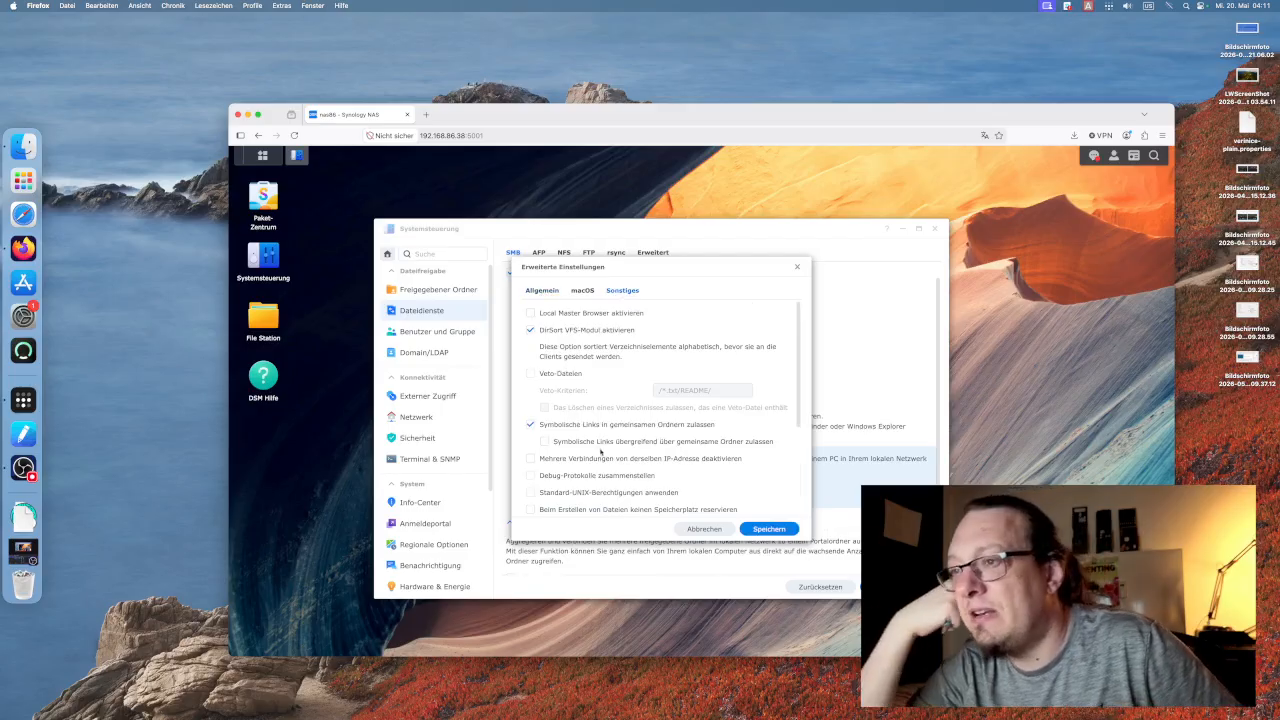
Recheck the miscellaneous and general advanced SMB options, including opportunistic locking and leasing, and save the dialog.
scroll(598, 458, down, 3)
scroll(596, 455, up, 3)
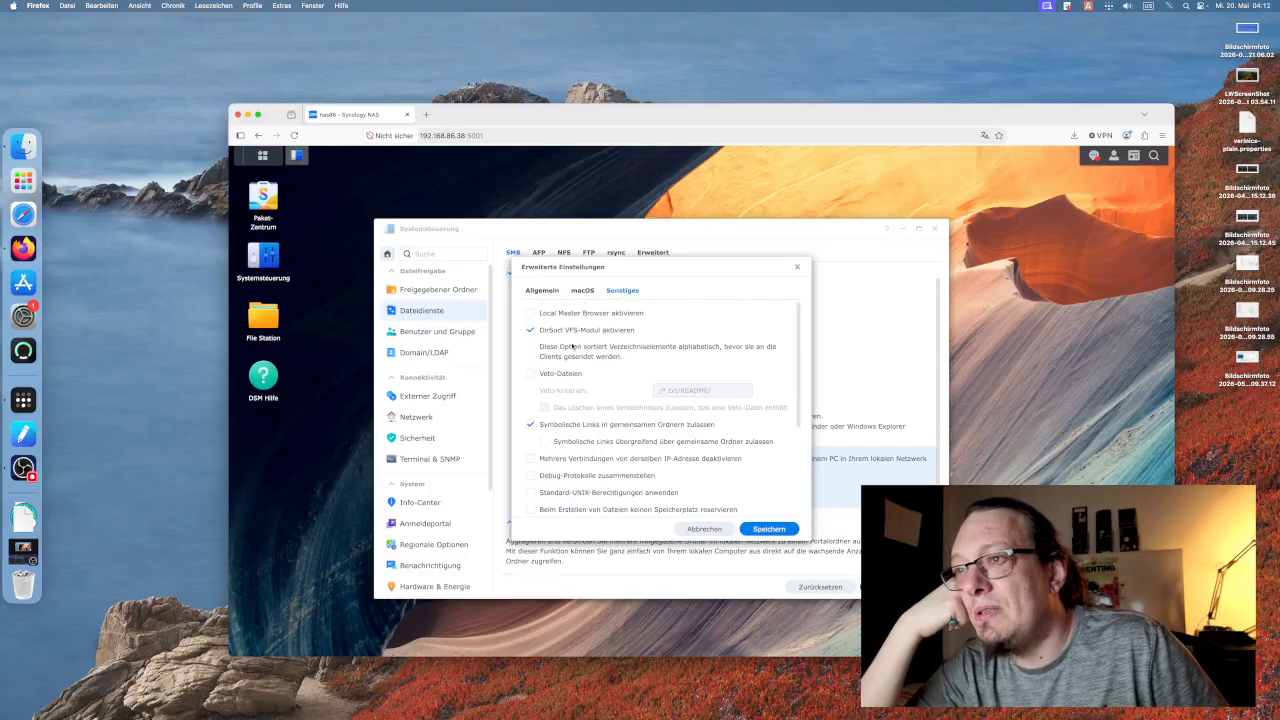
click(540, 289)
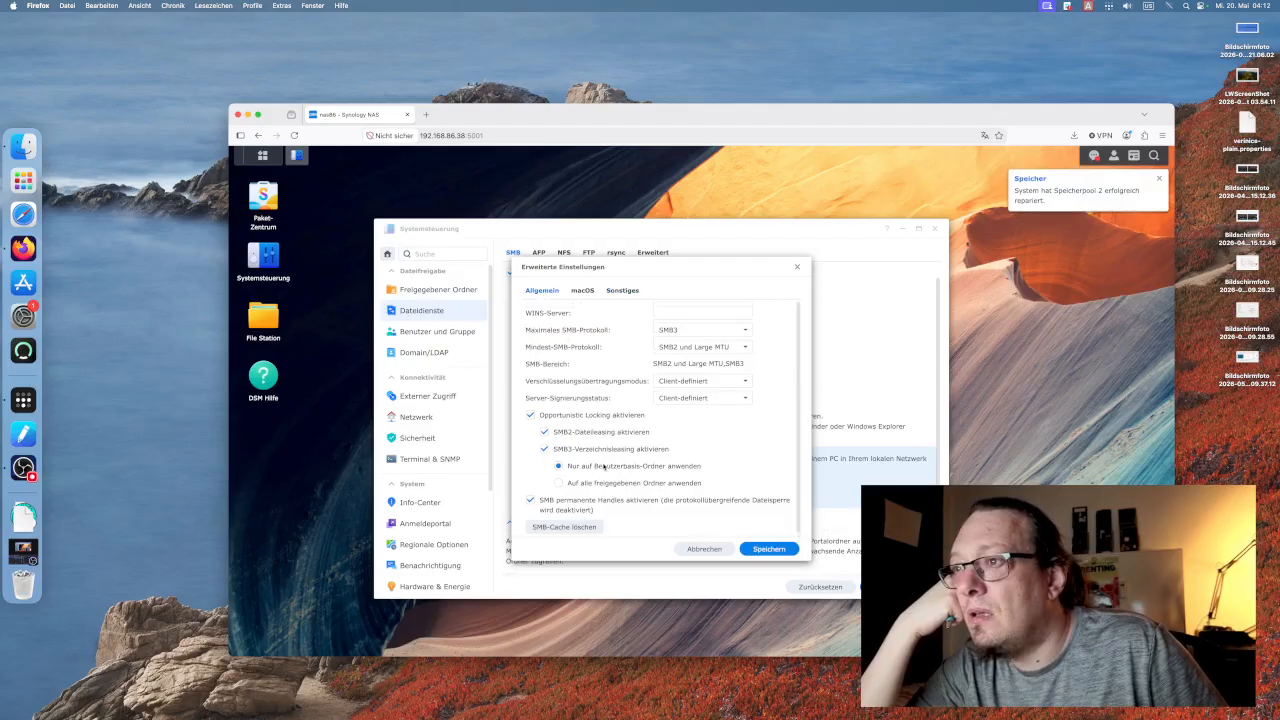
scroll(605, 470, up, 1)
scroll(610, 466, down, 1)
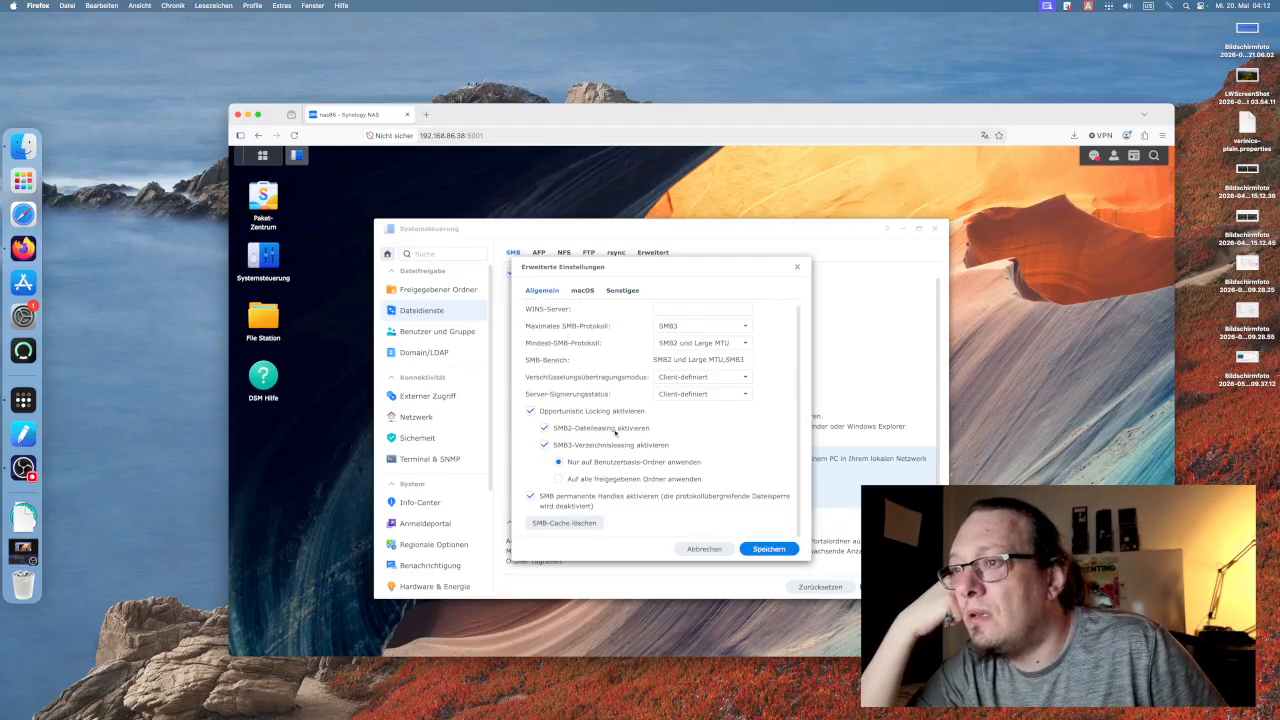
scroll(632, 385, up, 1)
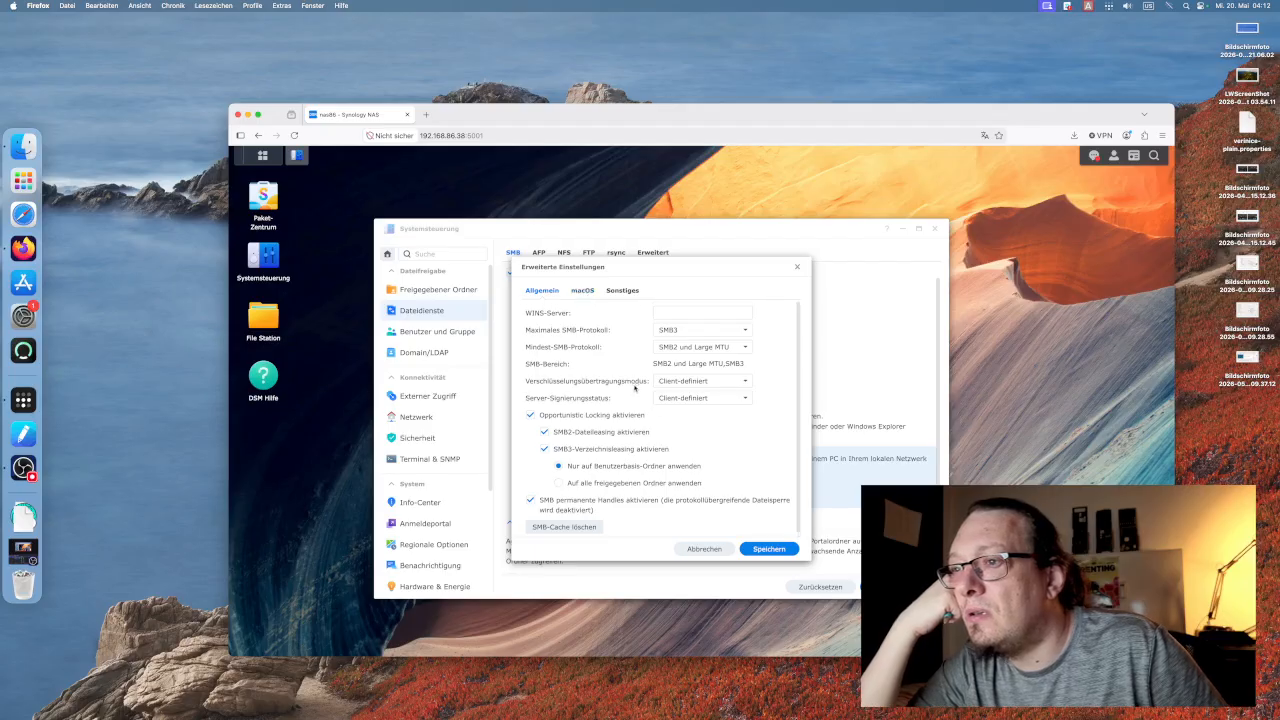
click(755, 550)
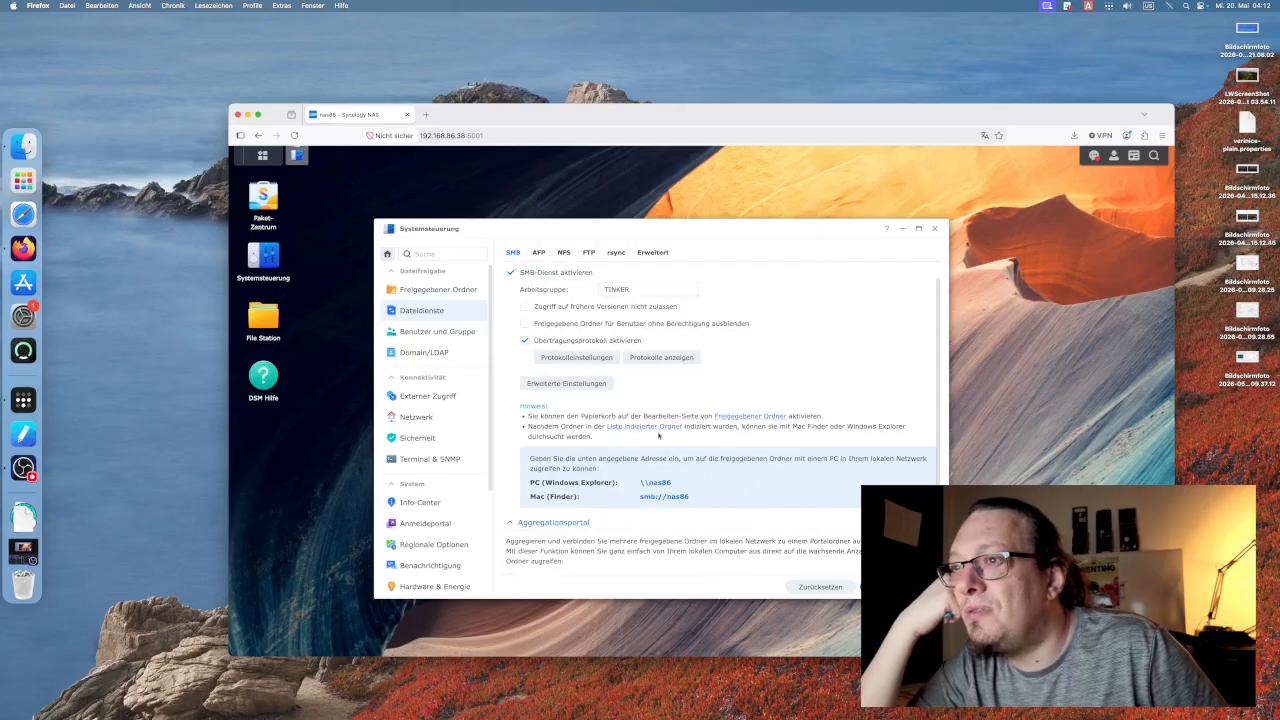
Check which SMB file events are logged, dismiss the log settings, and view the file transfer log with its file names readable.
click(573, 362)
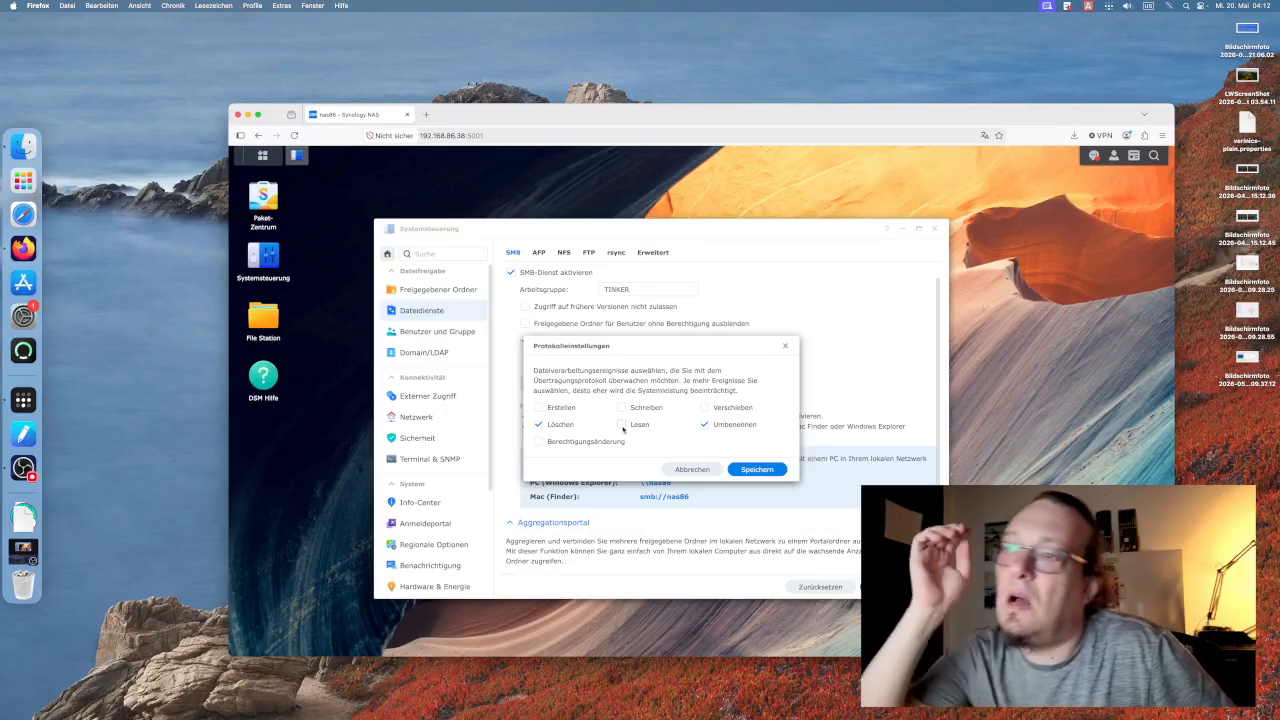
click(711, 472)
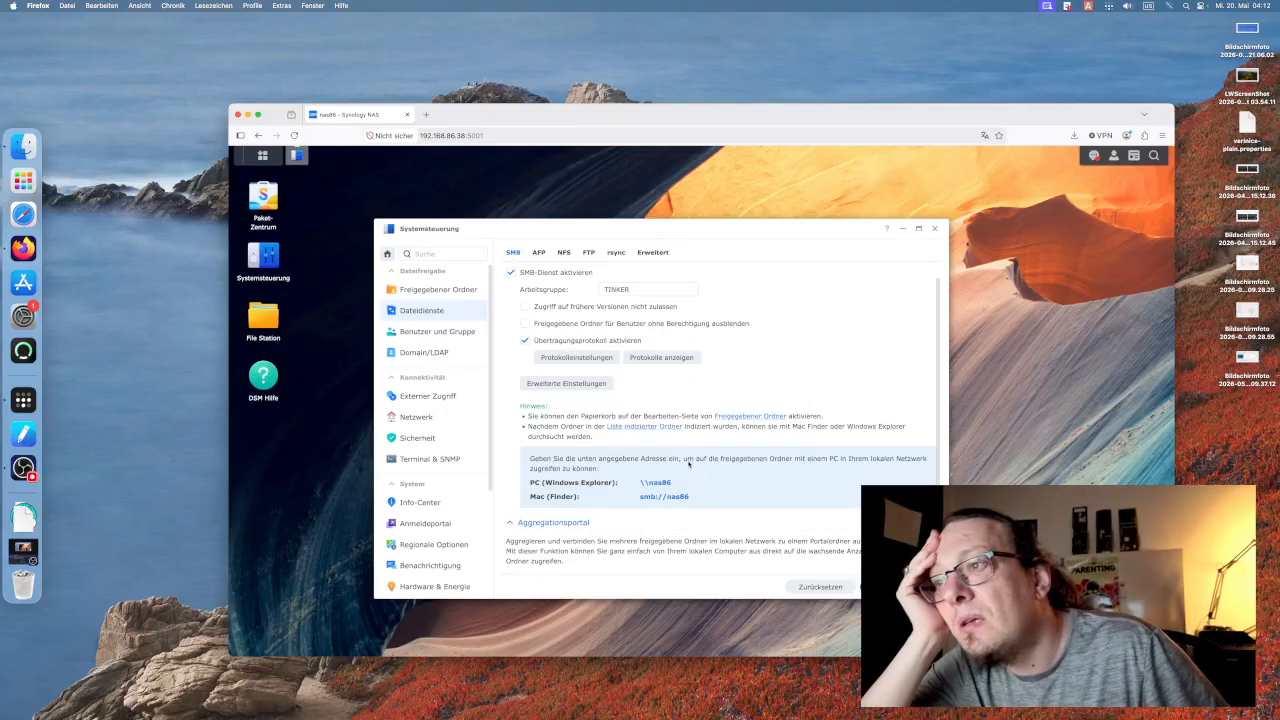
click(661, 358)
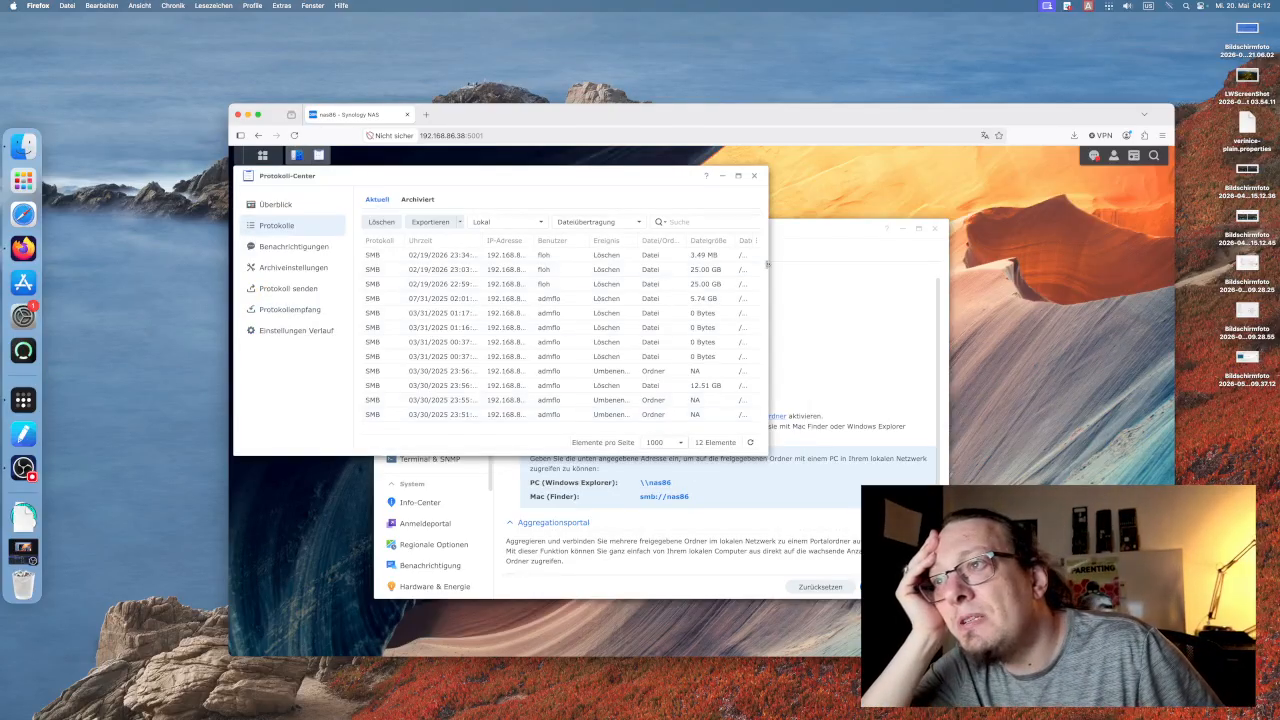
drag(766, 264, 972, 264)
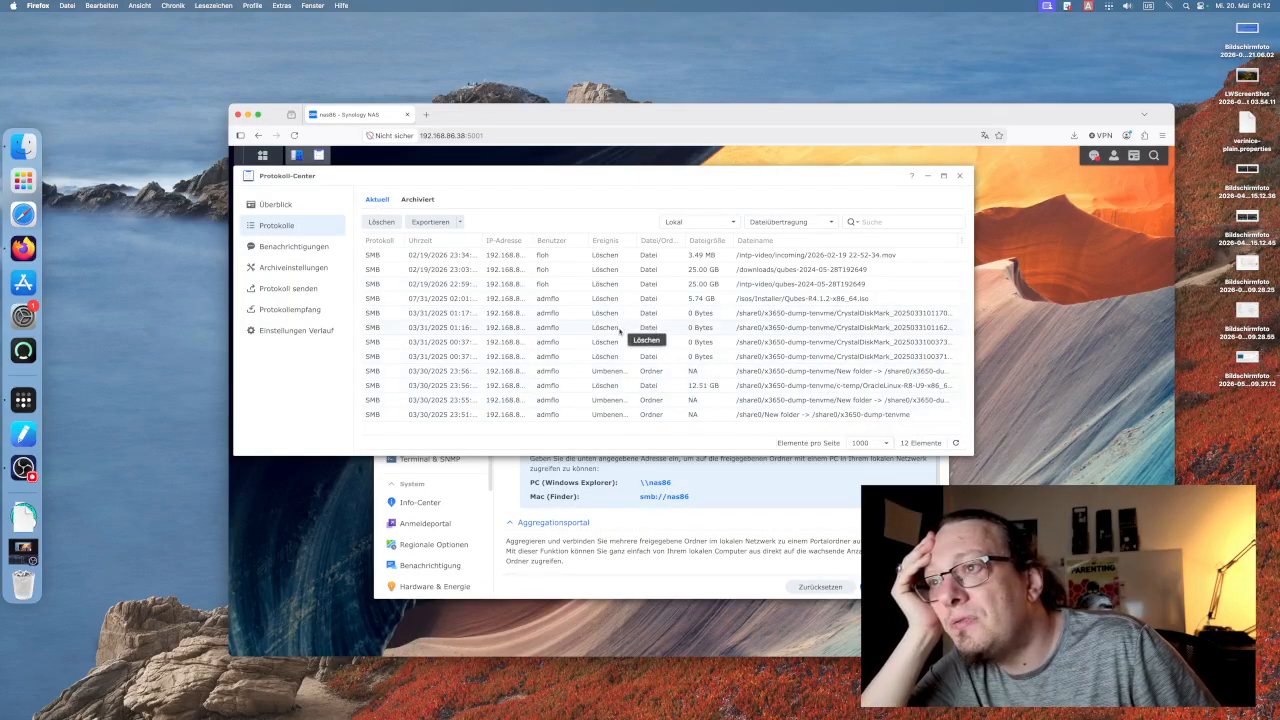
click(959, 175)
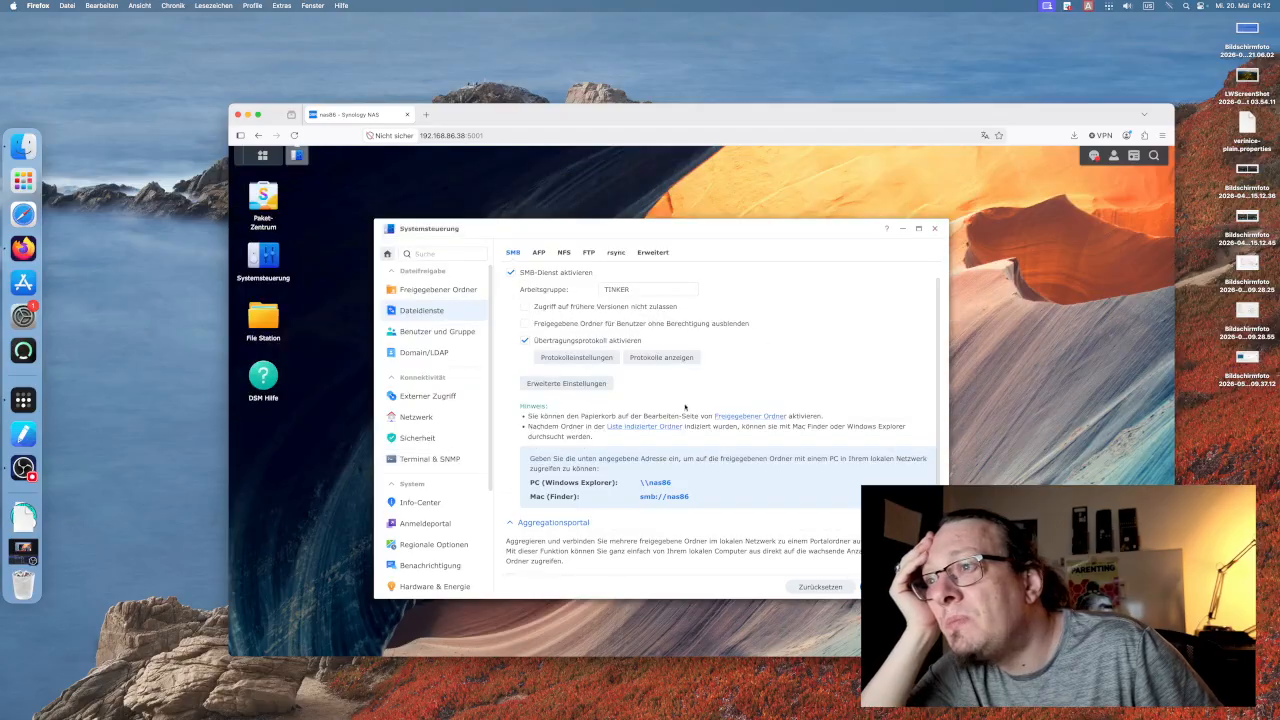
Enable SMB transfer logging for the events Erstellen, Berechtigungsänderung and Verschieben, and save the log settings.
click(577, 357)
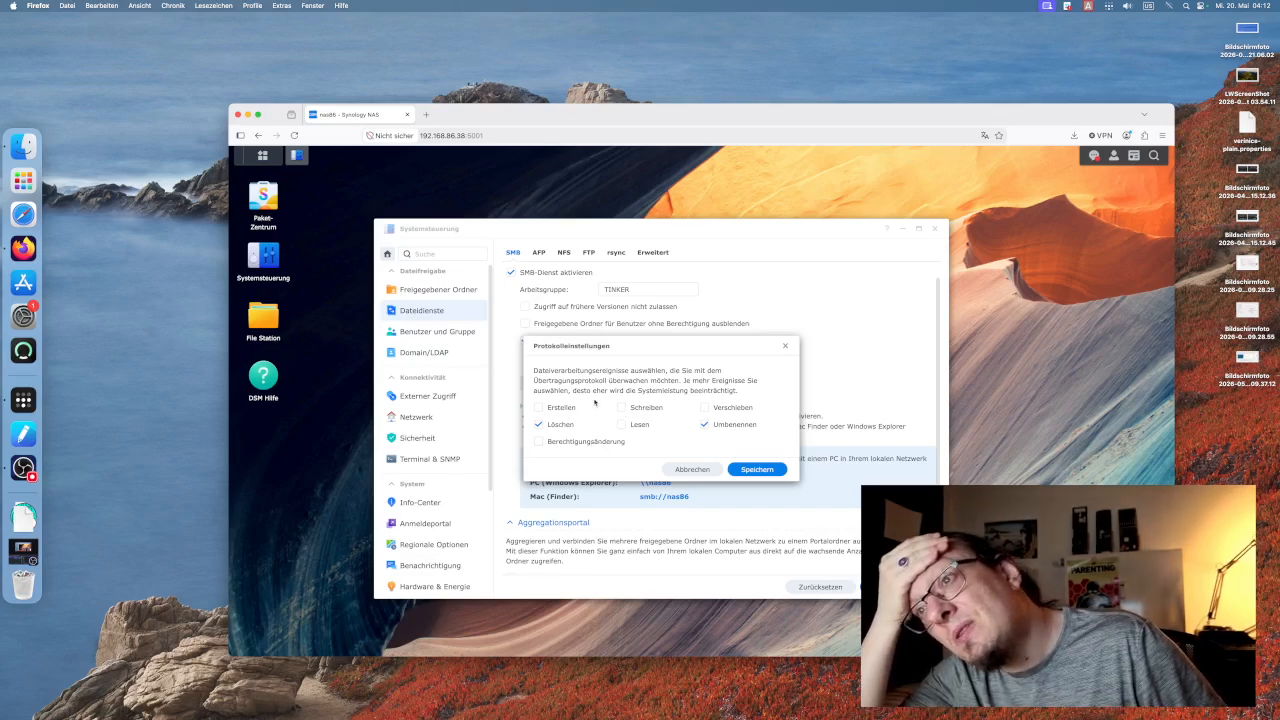
click(567, 408)
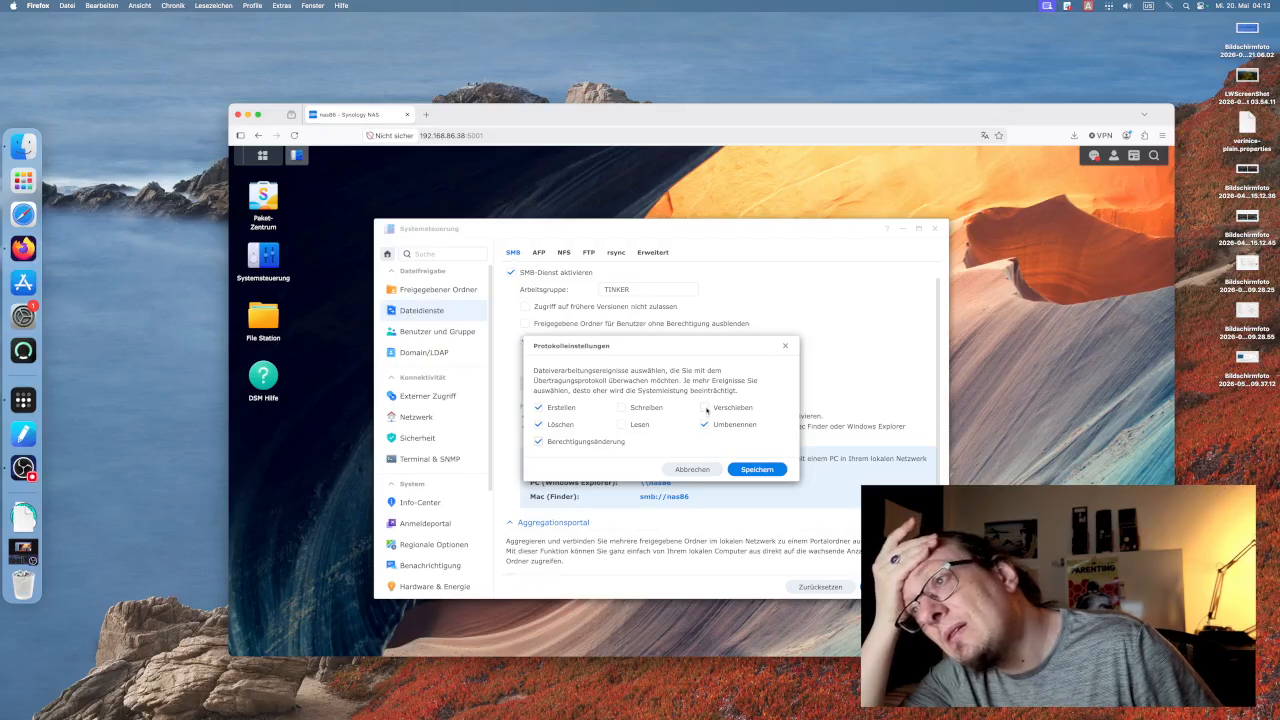
click(706, 408)
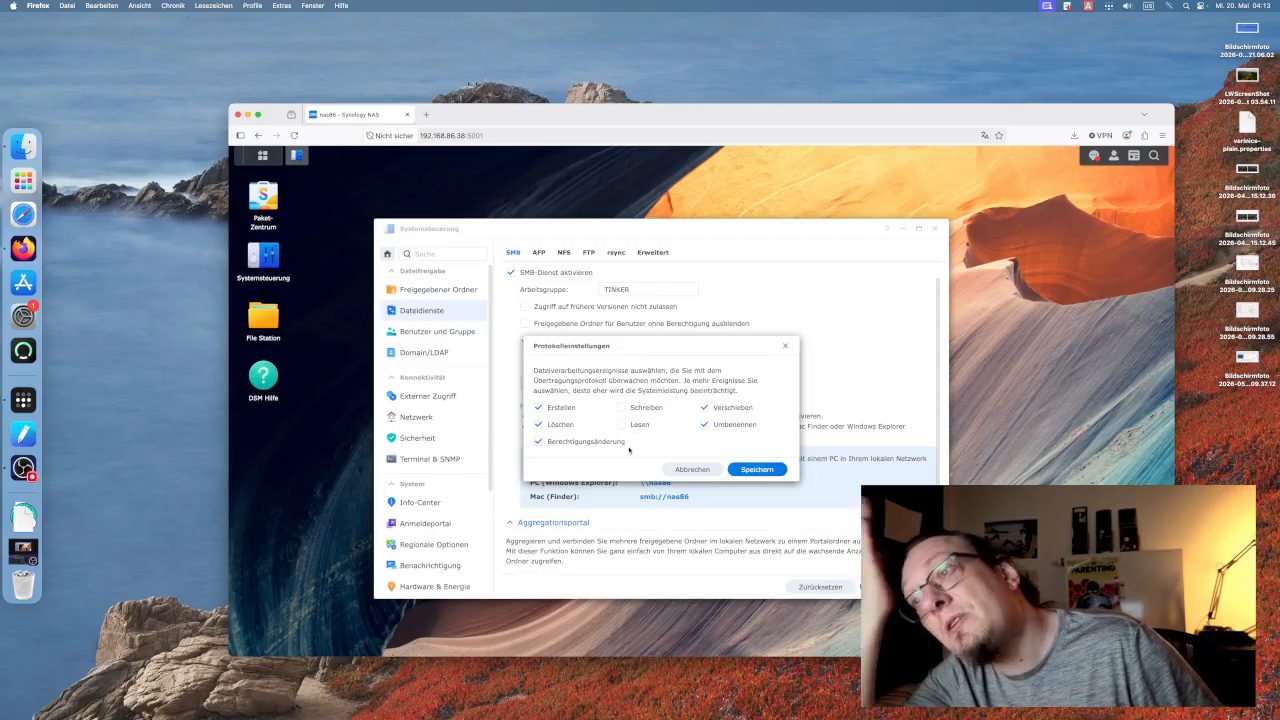
click(760, 470)
click(763, 428)
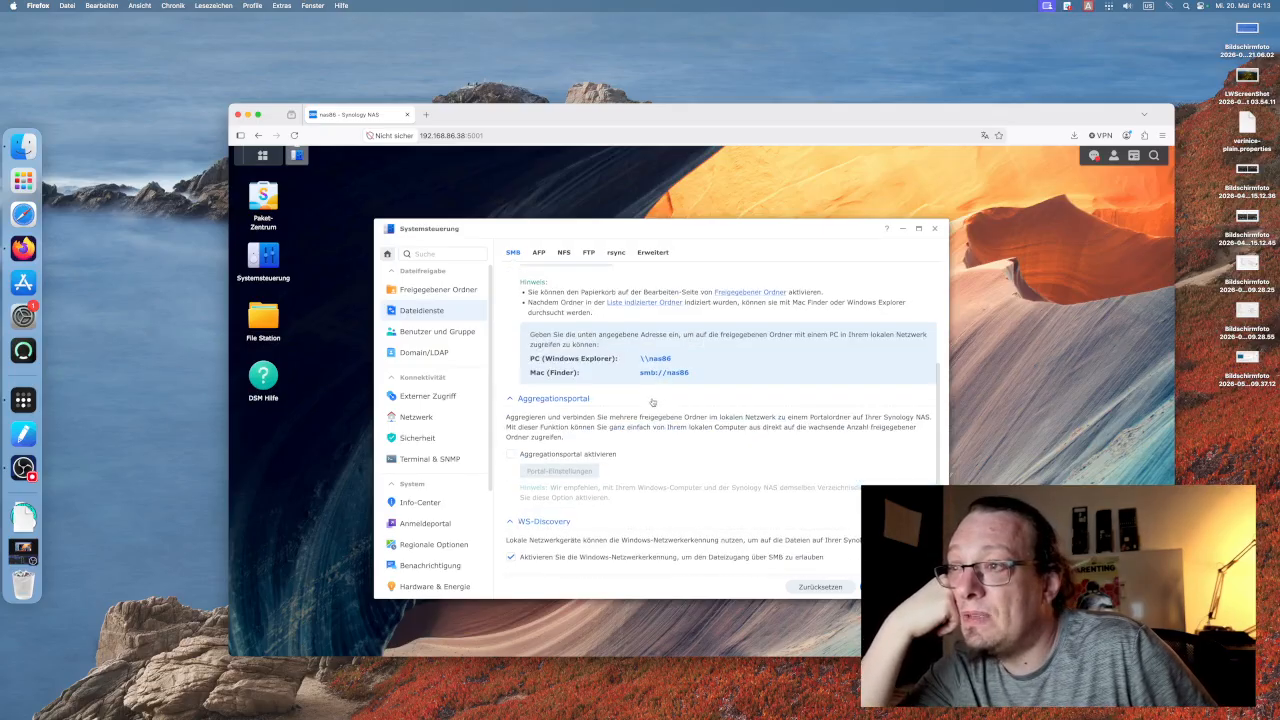
Examine the NFS service's advanced settings, including the read packet size choices, and close them without saving.
scroll(600, 400, down, 3)
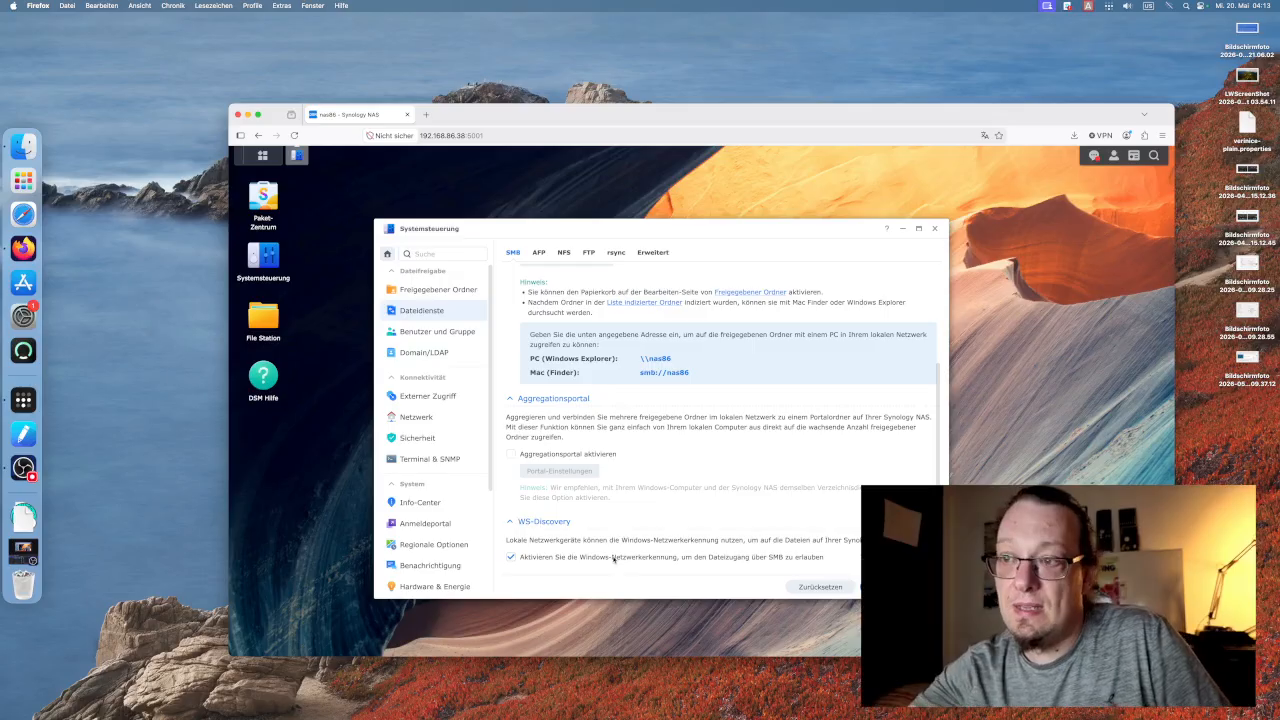
click(560, 254)
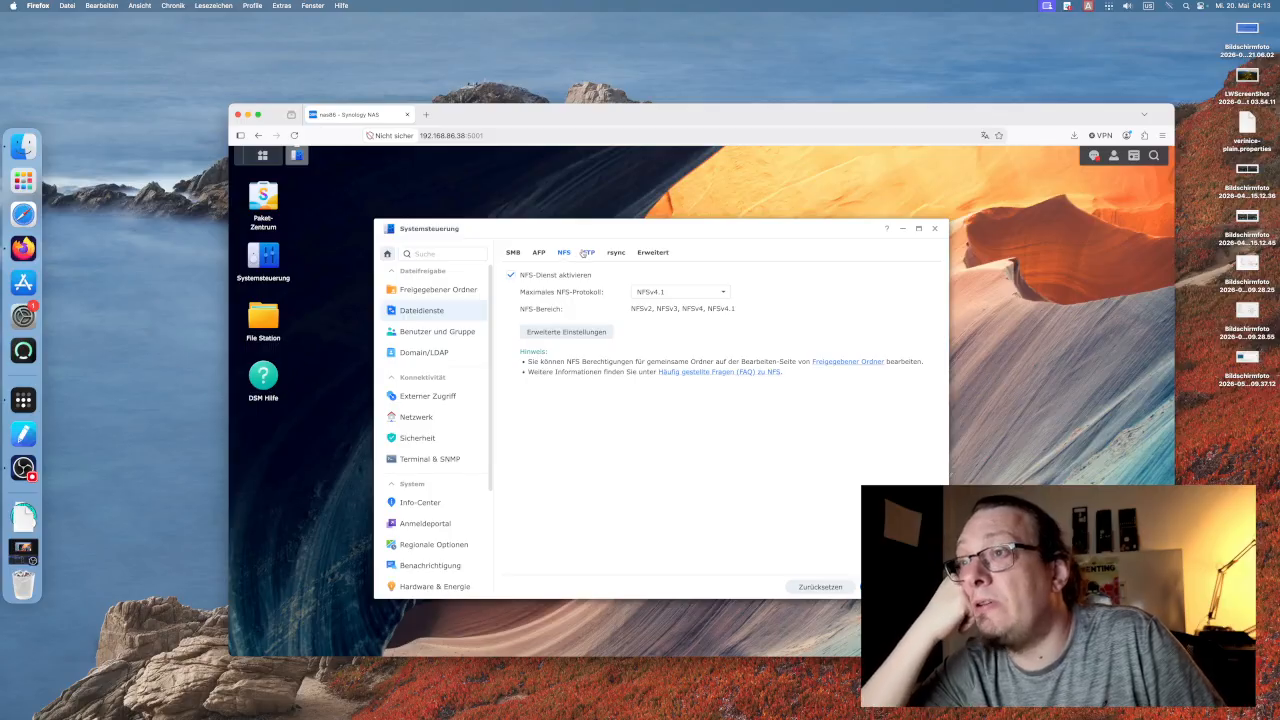
click(598, 335)
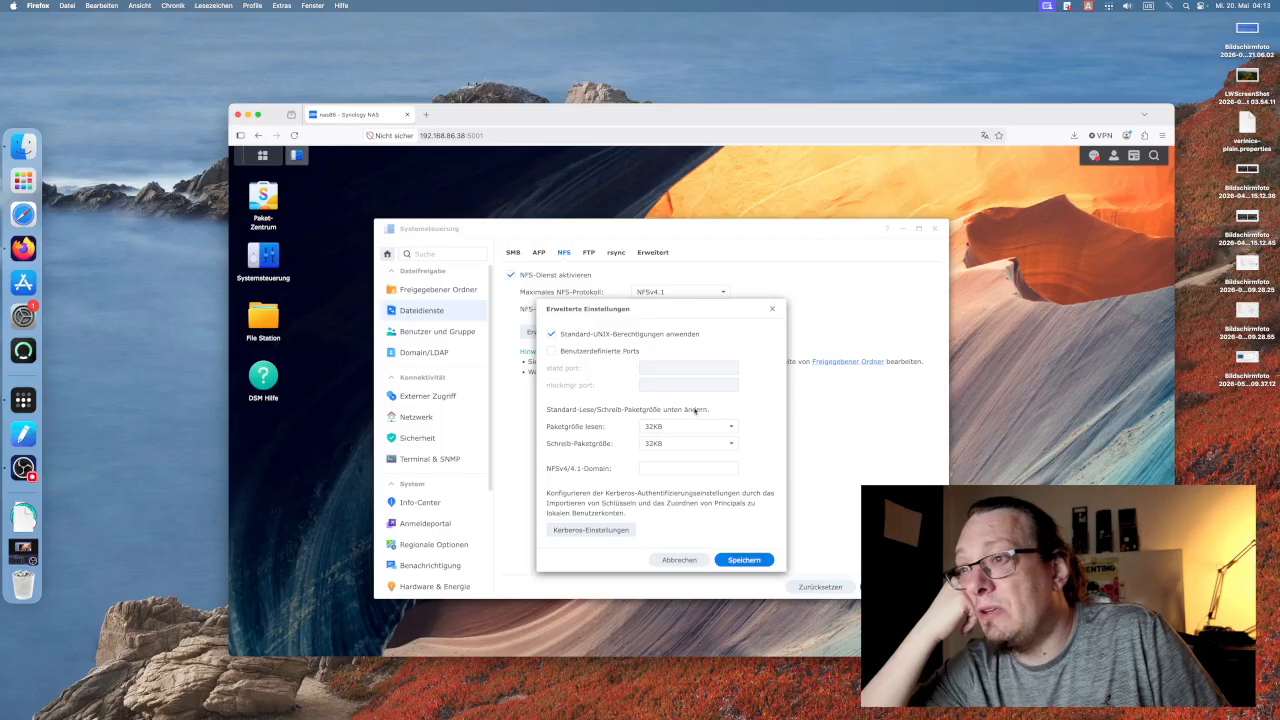
click(687, 427)
click(687, 427)
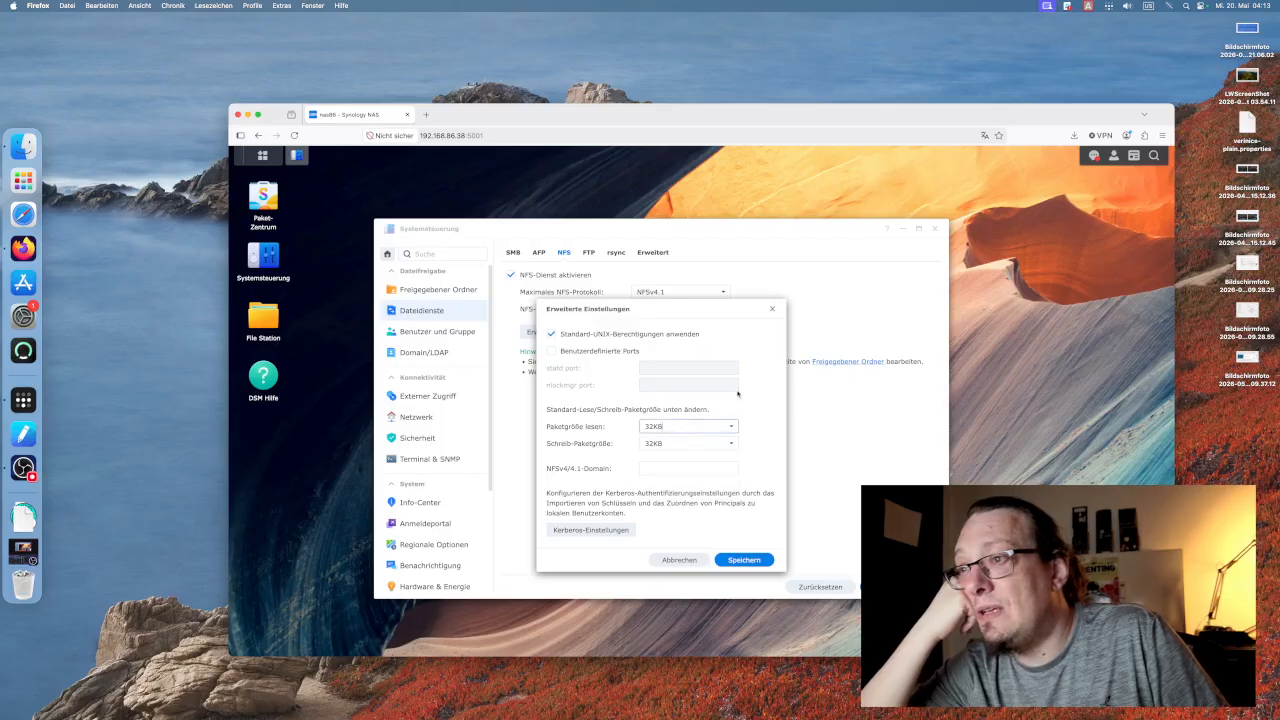
click(771, 309)
Review the FTP, rsync and advanced file service settings, including fast clone, Bonjour, SSDP and TFTP, and return to the SMB settings.
click(588, 252)
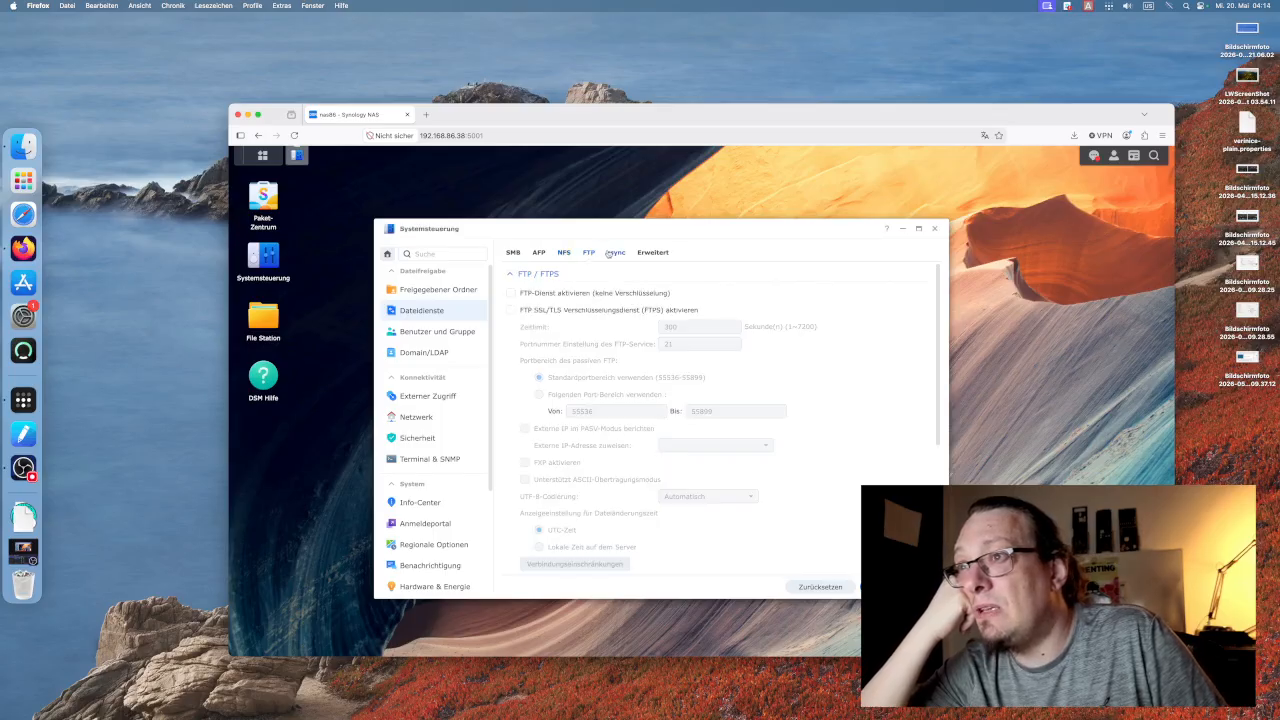
click(614, 253)
click(653, 253)
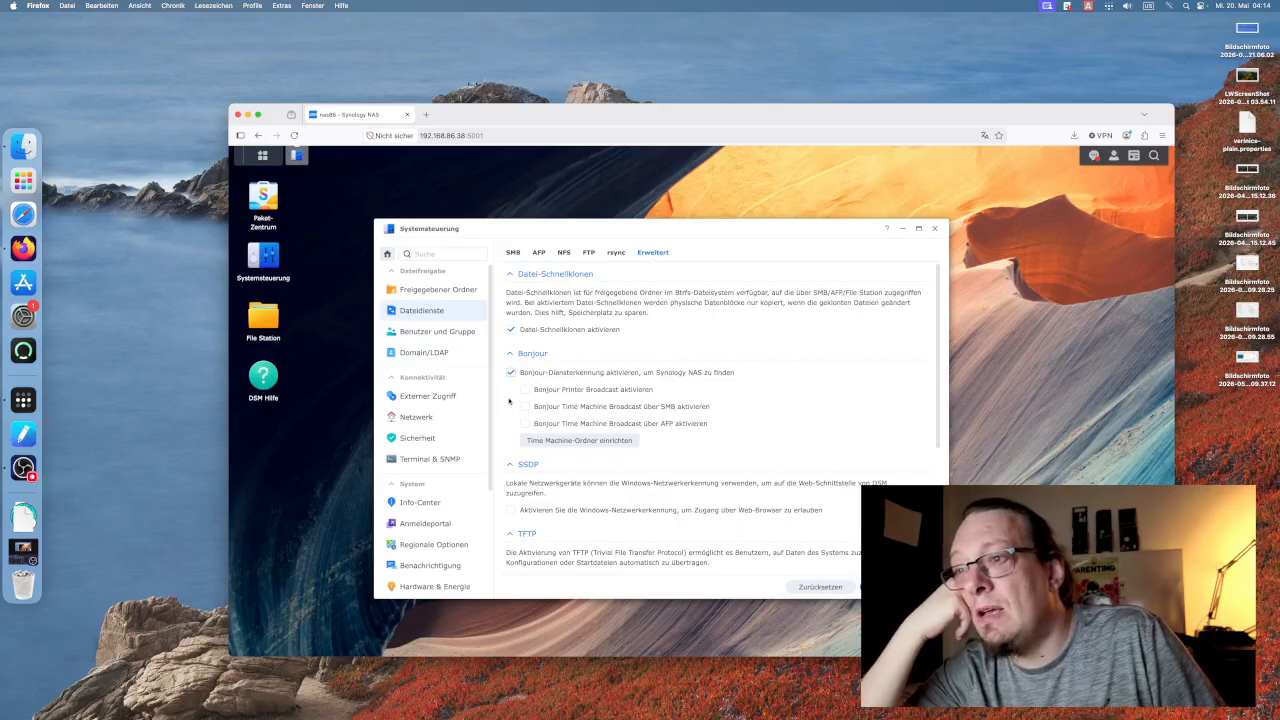
scroll(506, 397, down, 5)
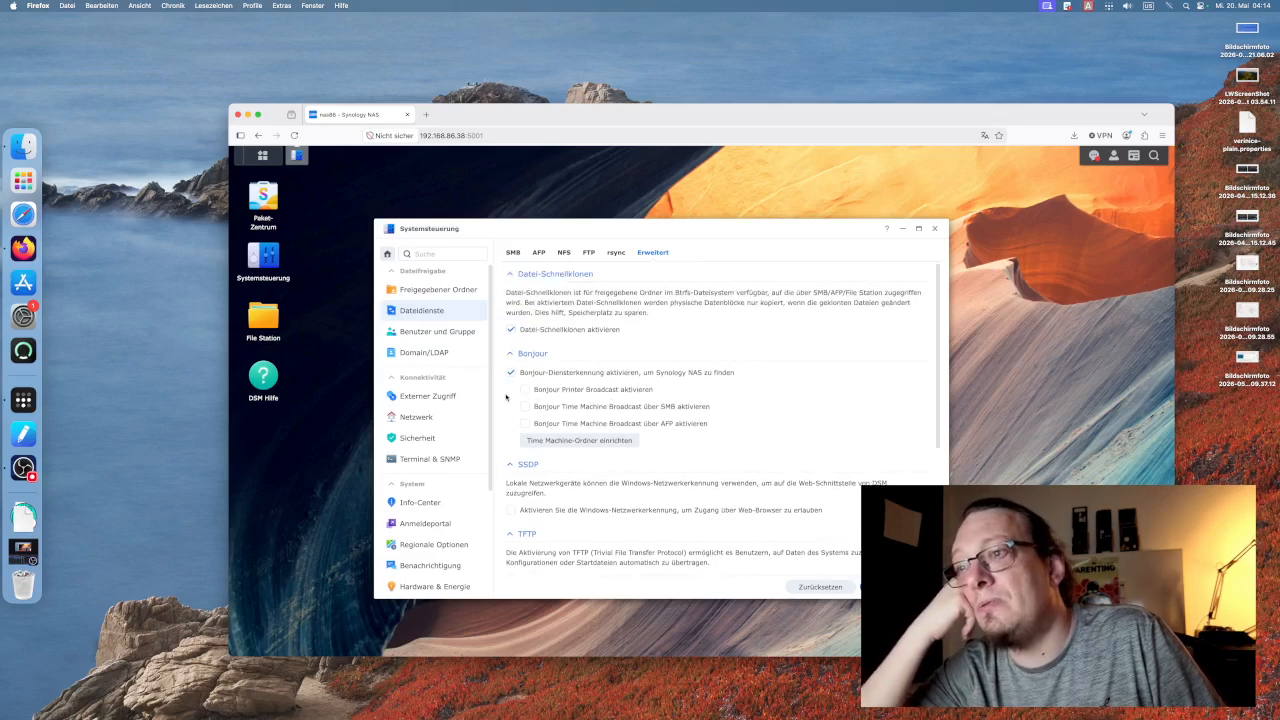
scroll(510, 397, down, 4)
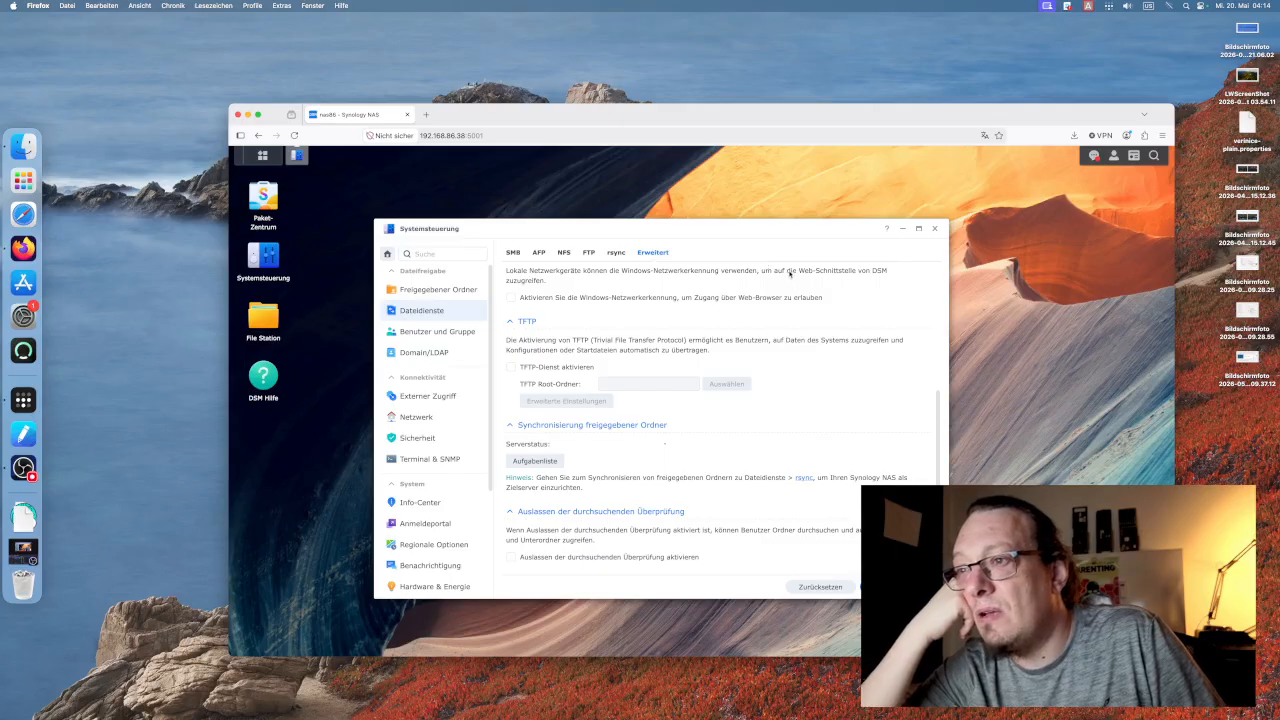
scroll(760, 330, up, 10)
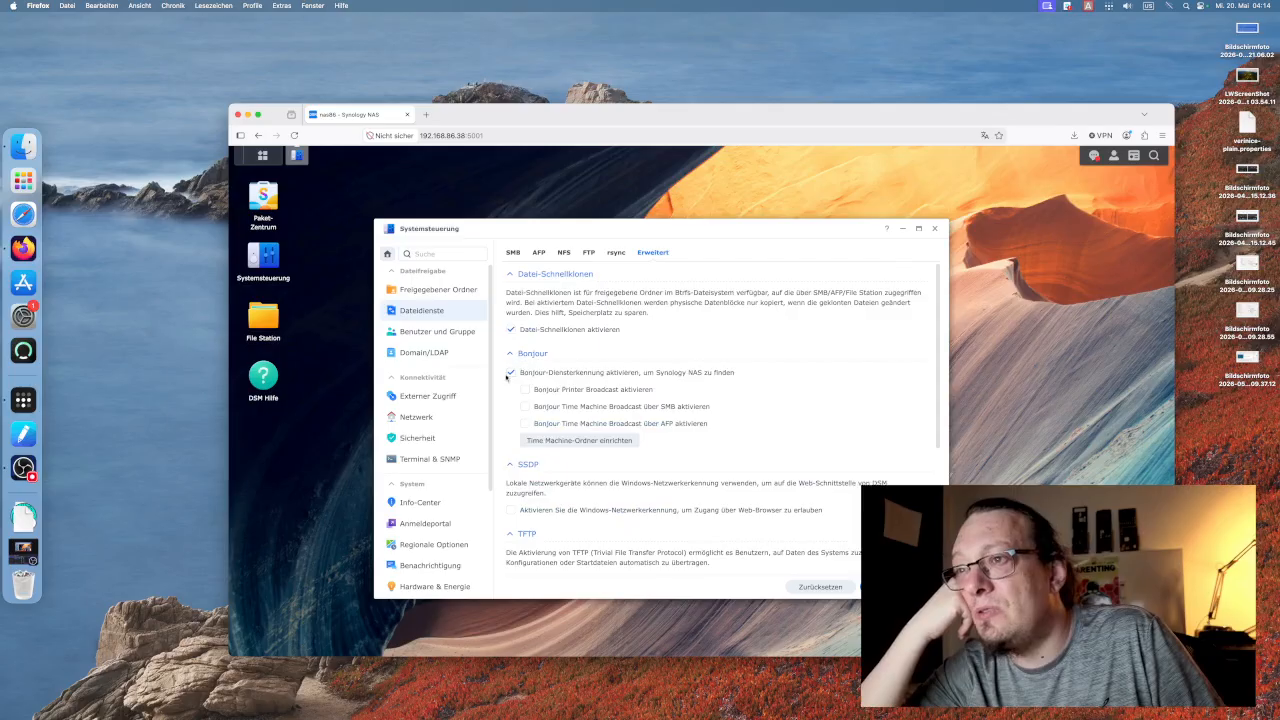
click(513, 252)
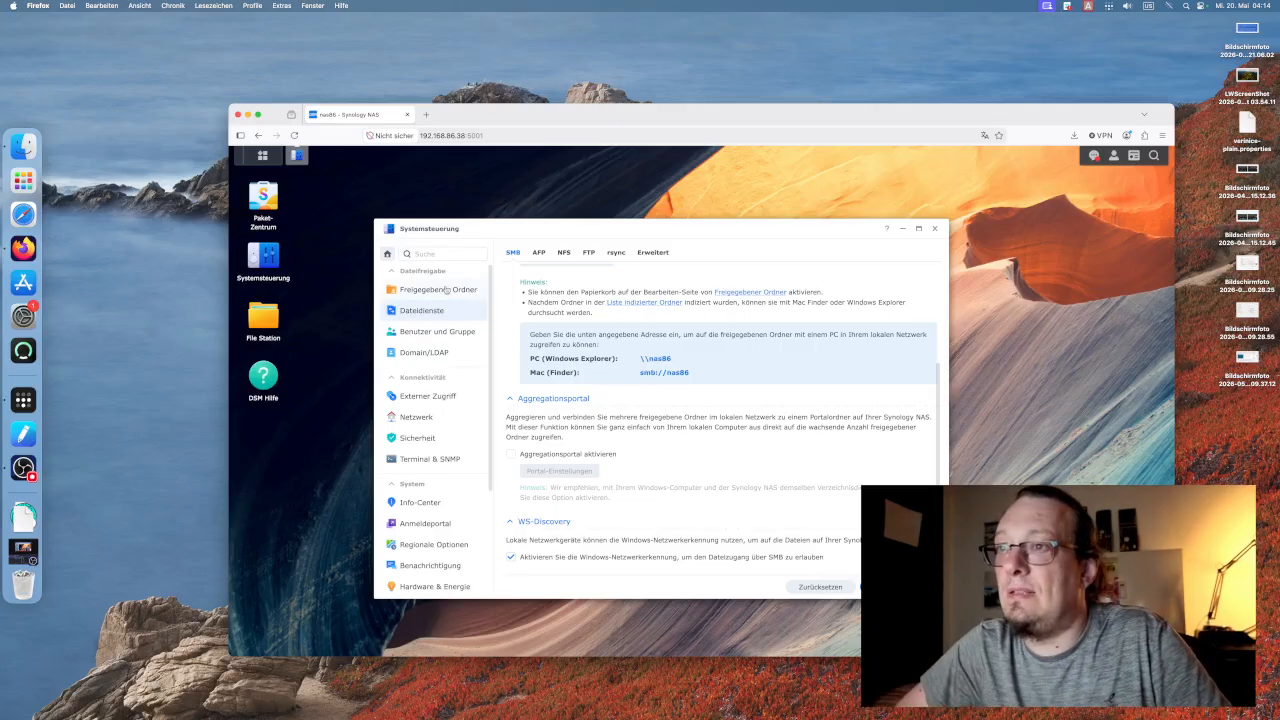
click(652, 252)
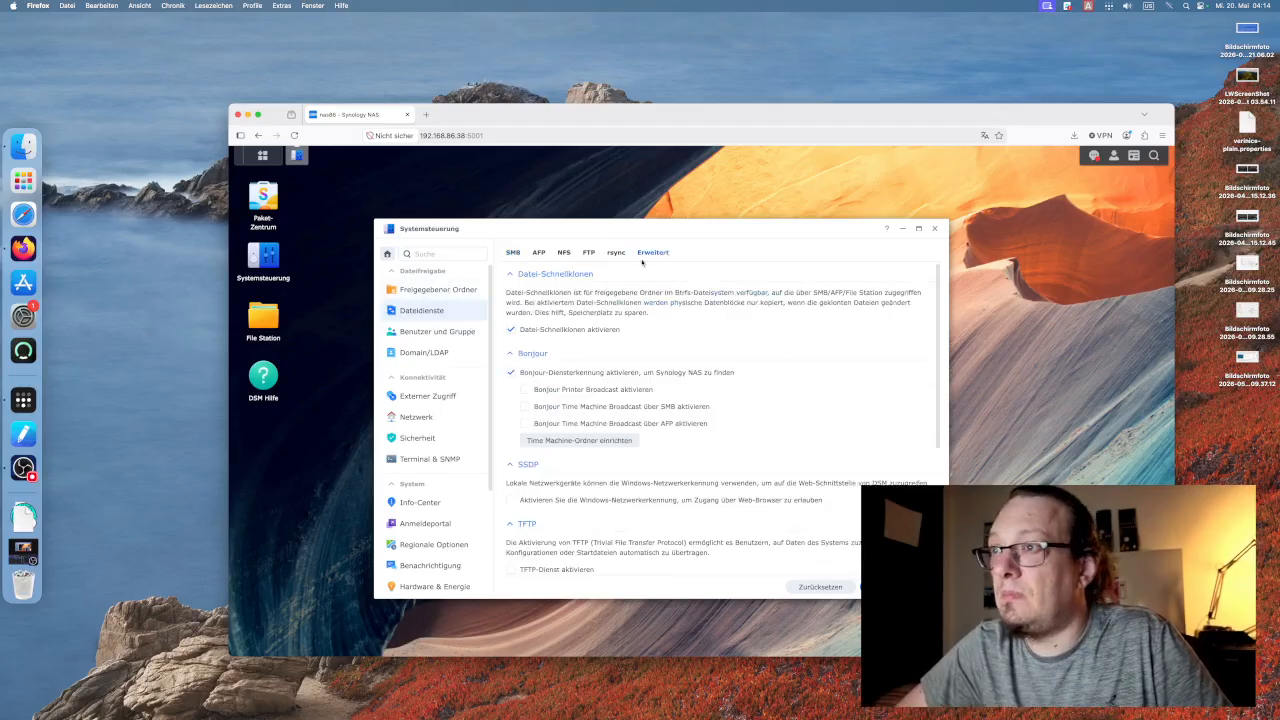
click(513, 252)
Look through the list of shared folders and the volumes they are stored on.
click(453, 287)
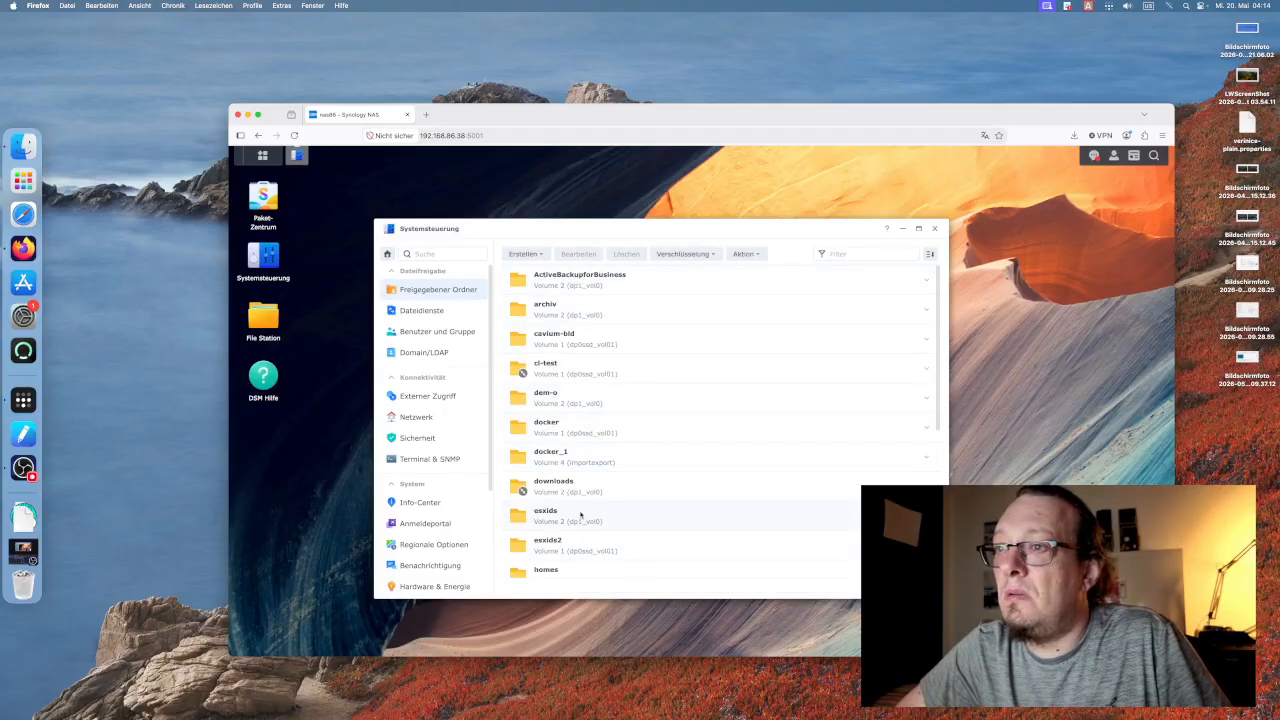
scroll(596, 510, down, 2)
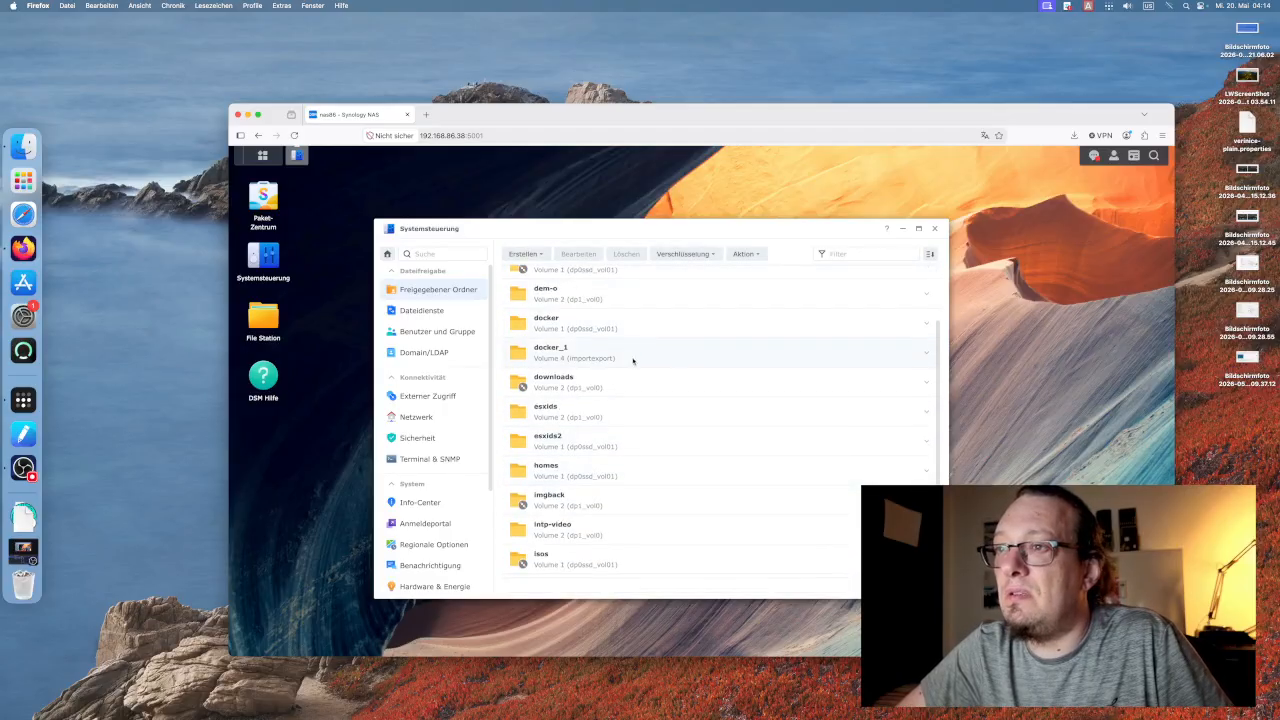
scroll(632, 362, up, 2)
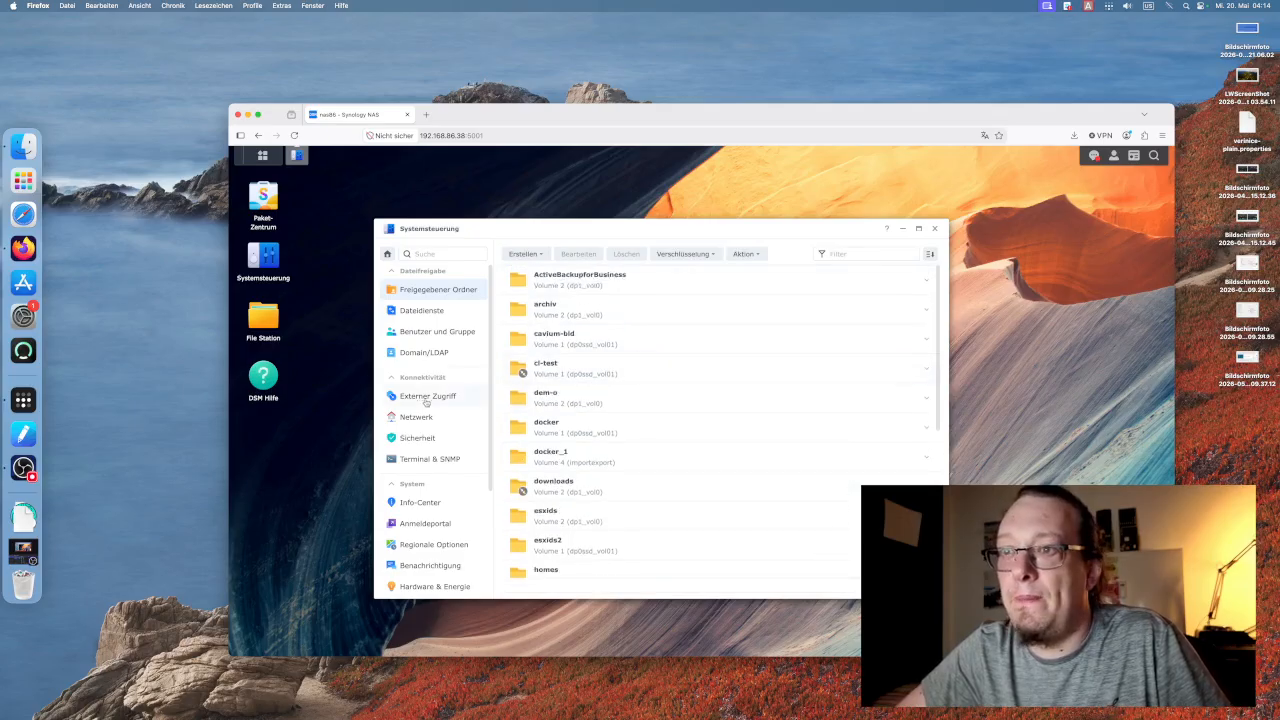
Look over the external access, network, security, terminal, notification and regional time settings.
click(427, 399)
click(416, 422)
click(410, 439)
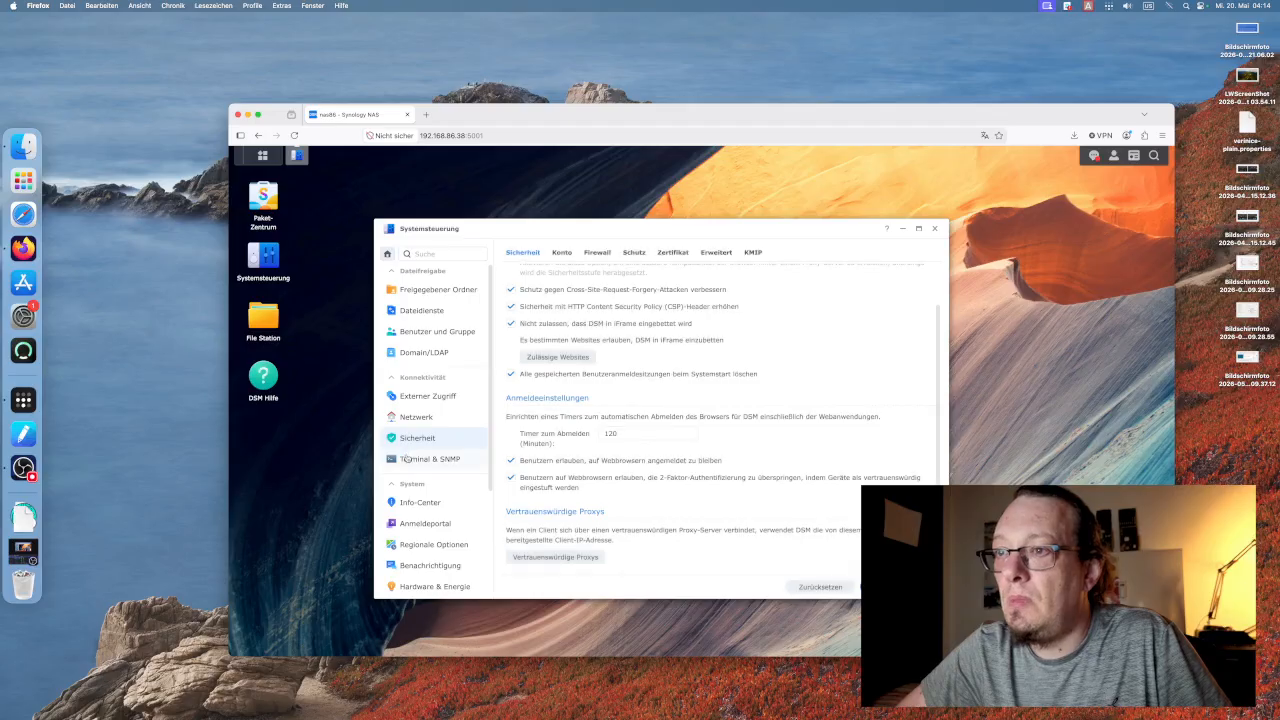
click(407, 458)
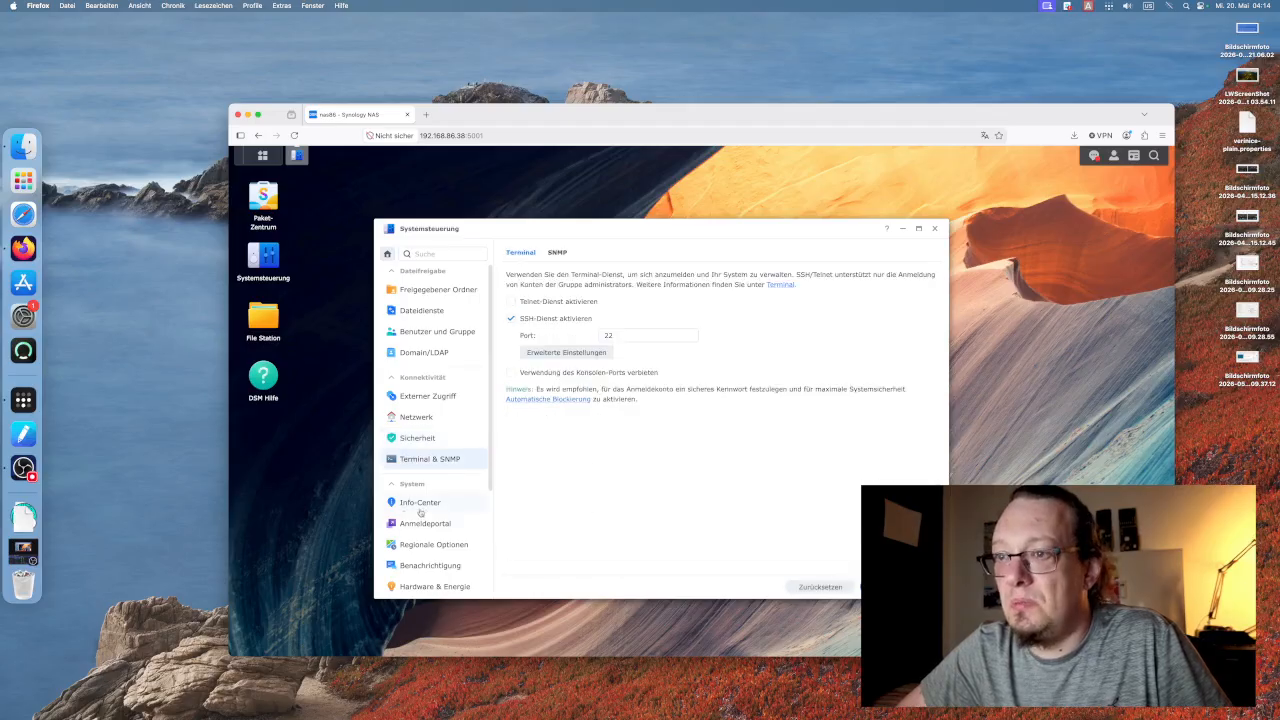
scroll(421, 512, down, 5)
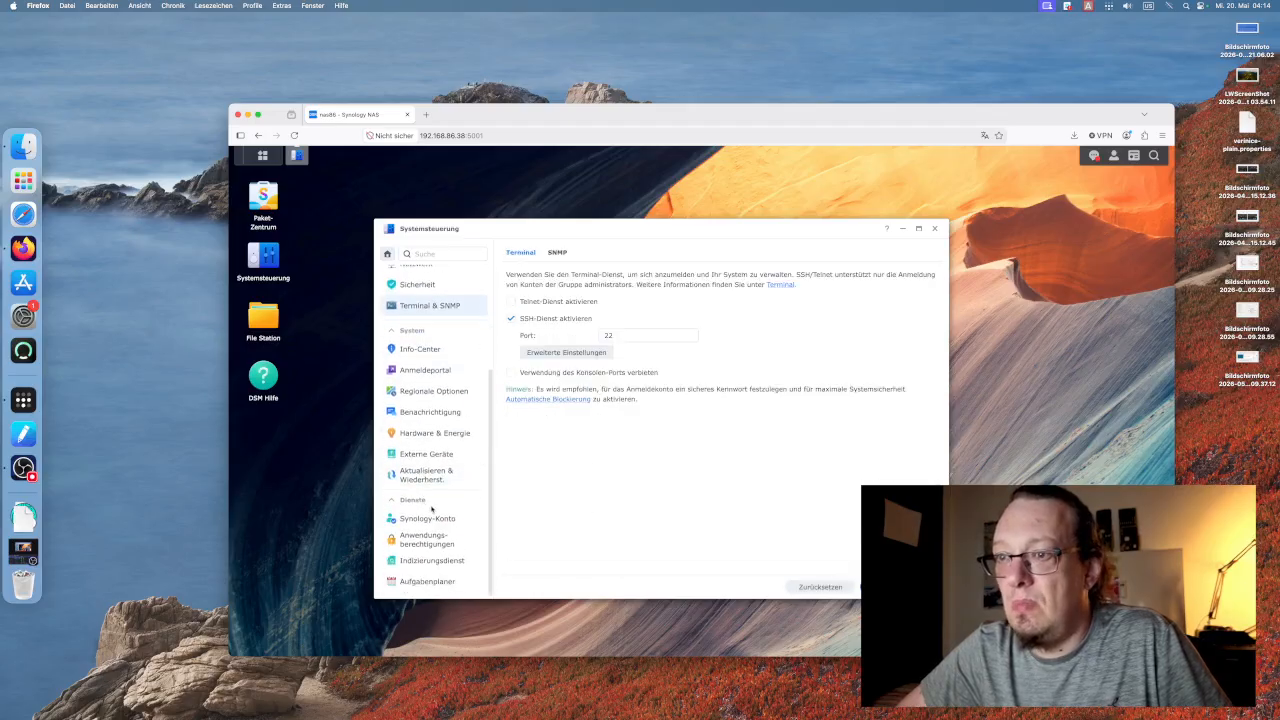
click(425, 412)
click(450, 395)
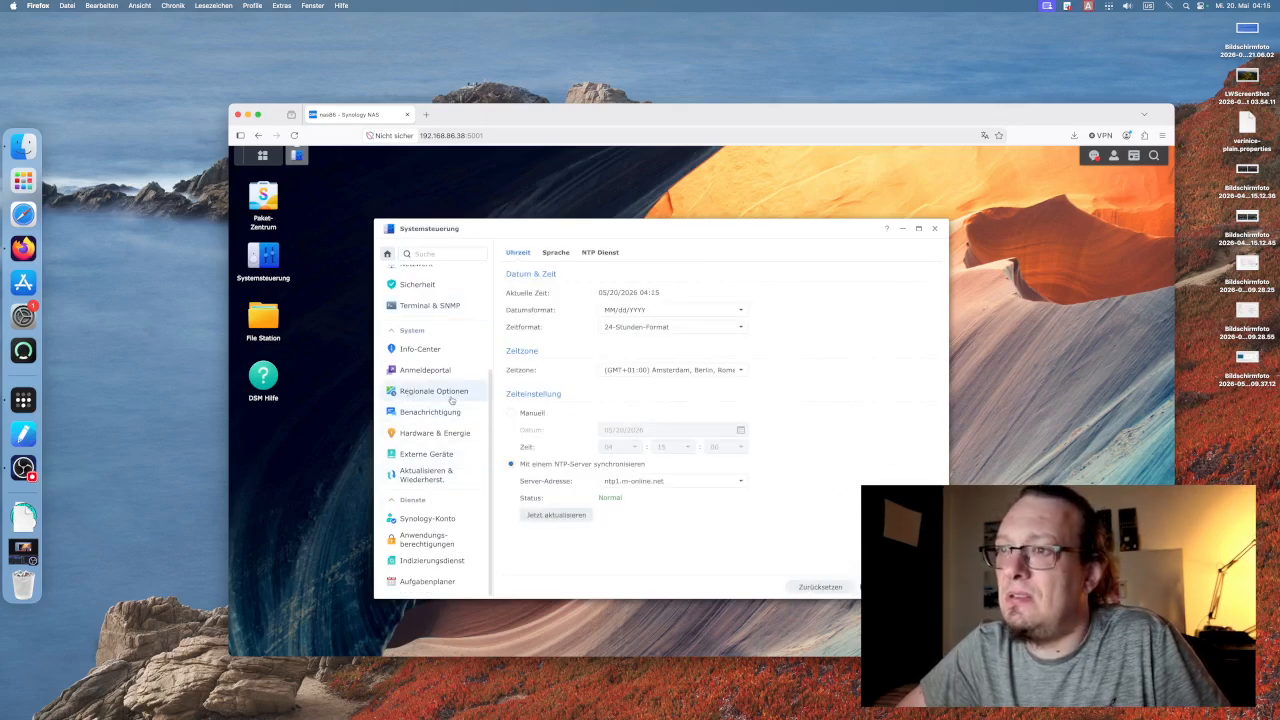
Review the login portal's DSM web service ports and HTTPS redirection, its reverse proxy and access control options, and its application list.
click(404, 378)
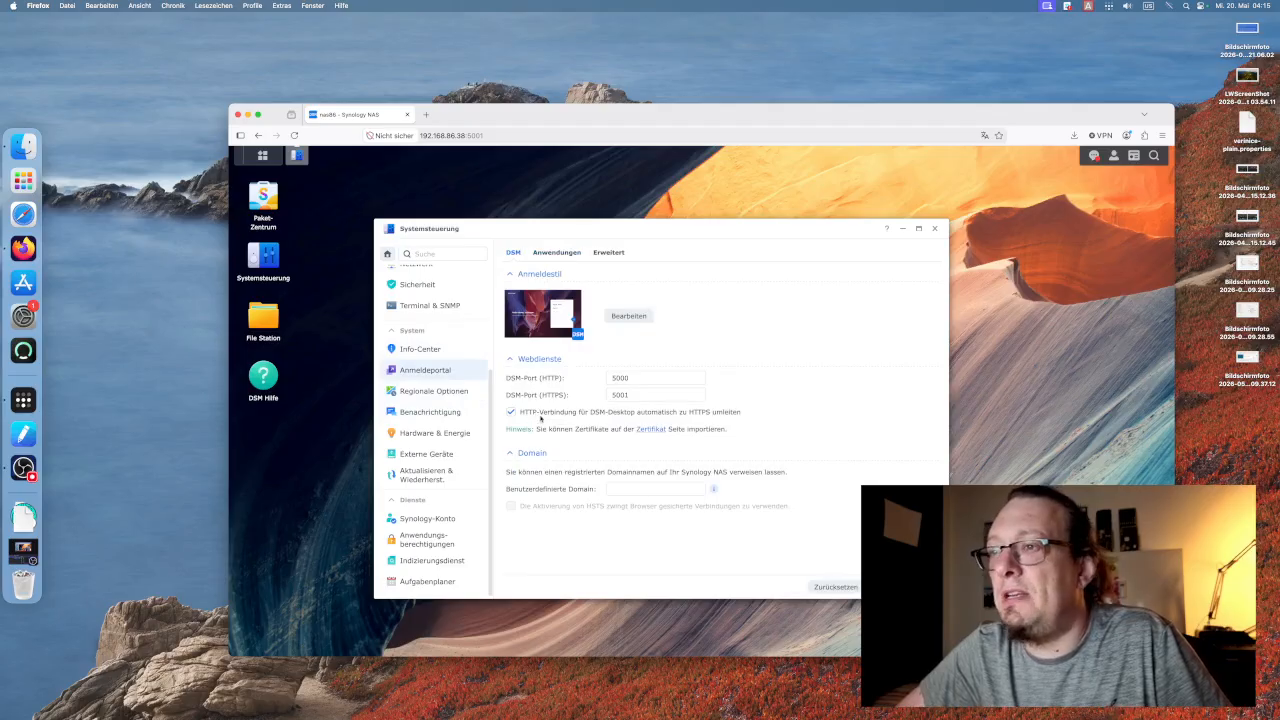
click(558, 253)
click(608, 253)
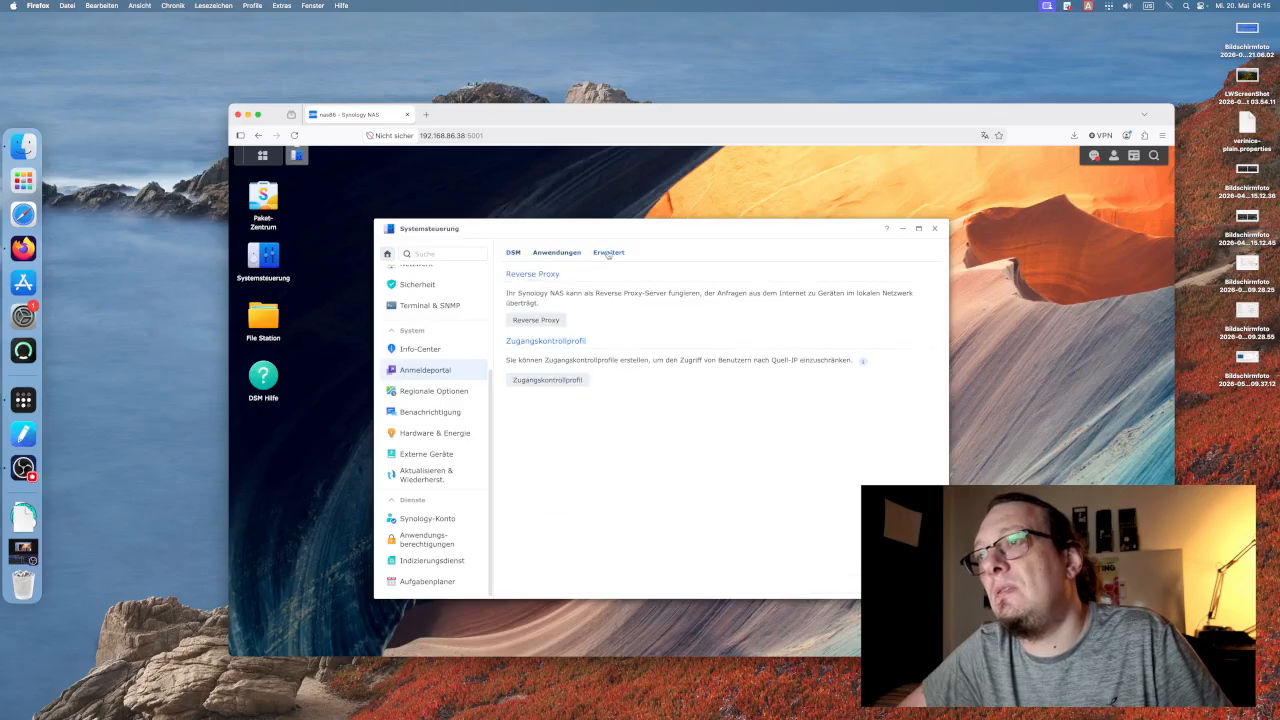
click(555, 254)
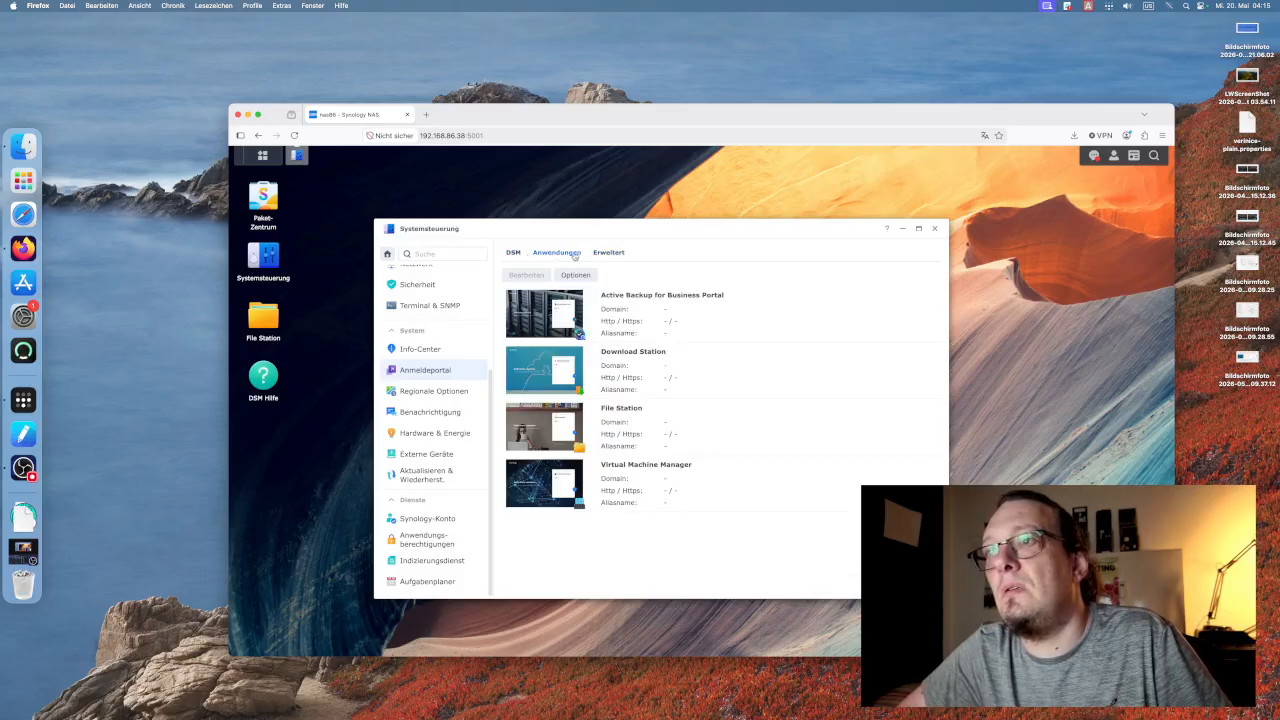
Check the login portal's advanced settings for existing reverse proxy rules and close the rule list without creating one.
click(606, 253)
click(537, 318)
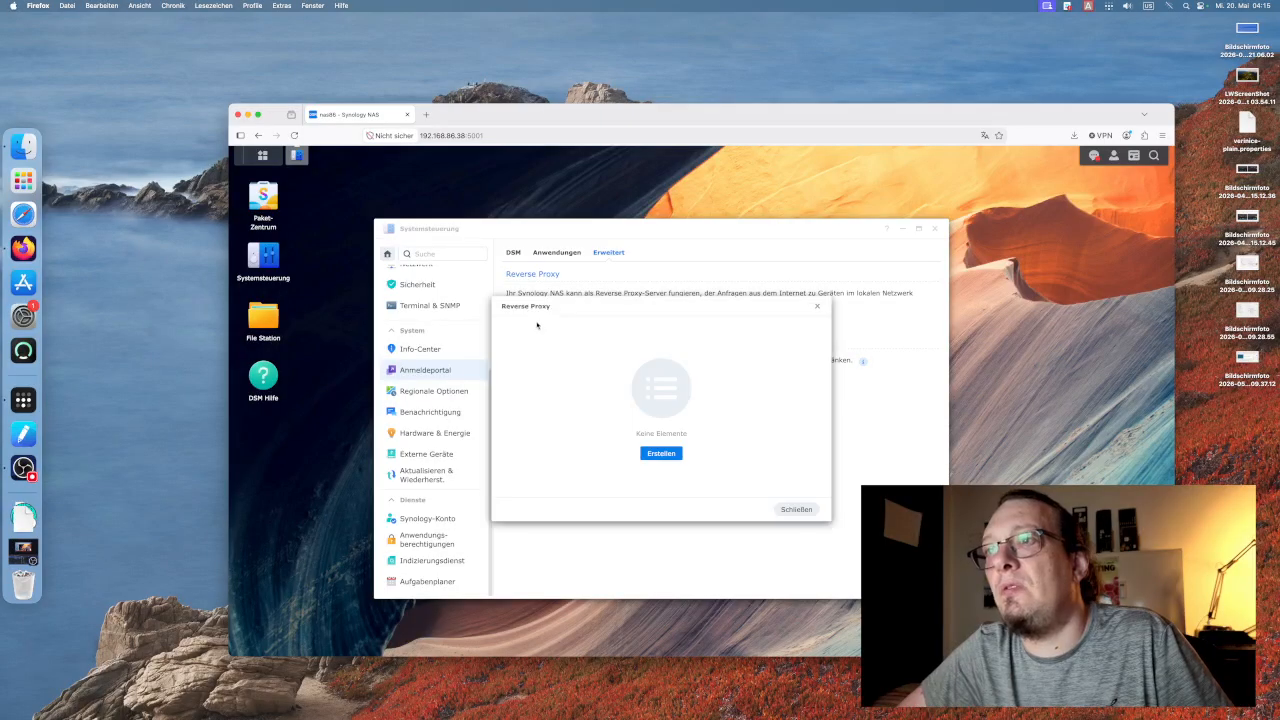
click(818, 308)
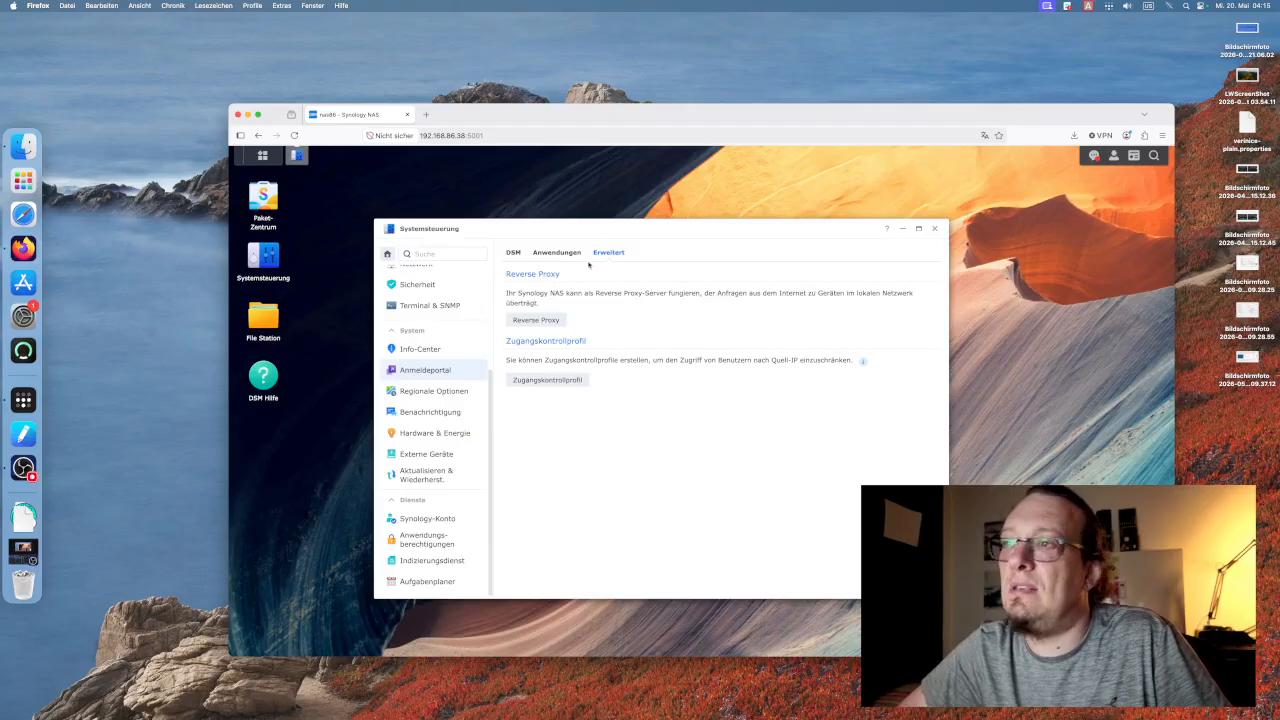
click(513, 252)
Look over the e-mail notification settings and the general hardware and energy settings for power recovery, beep control and fan mode.
click(430, 412)
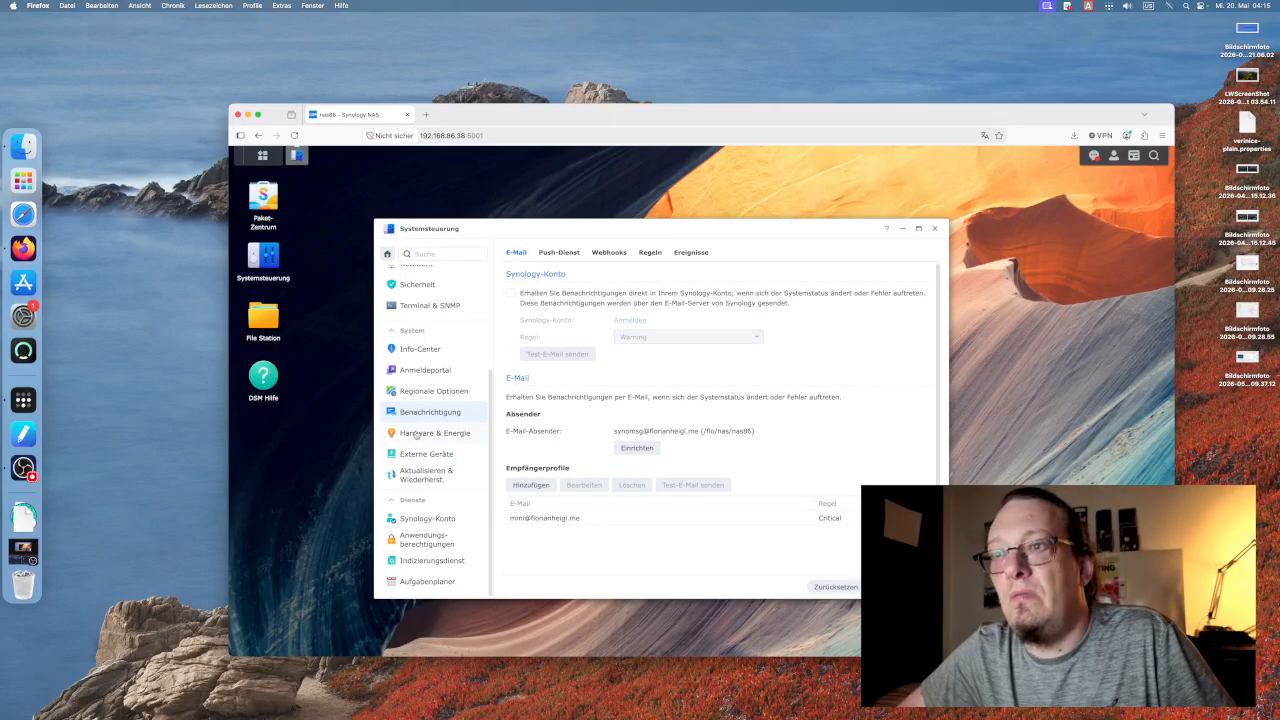
click(416, 432)
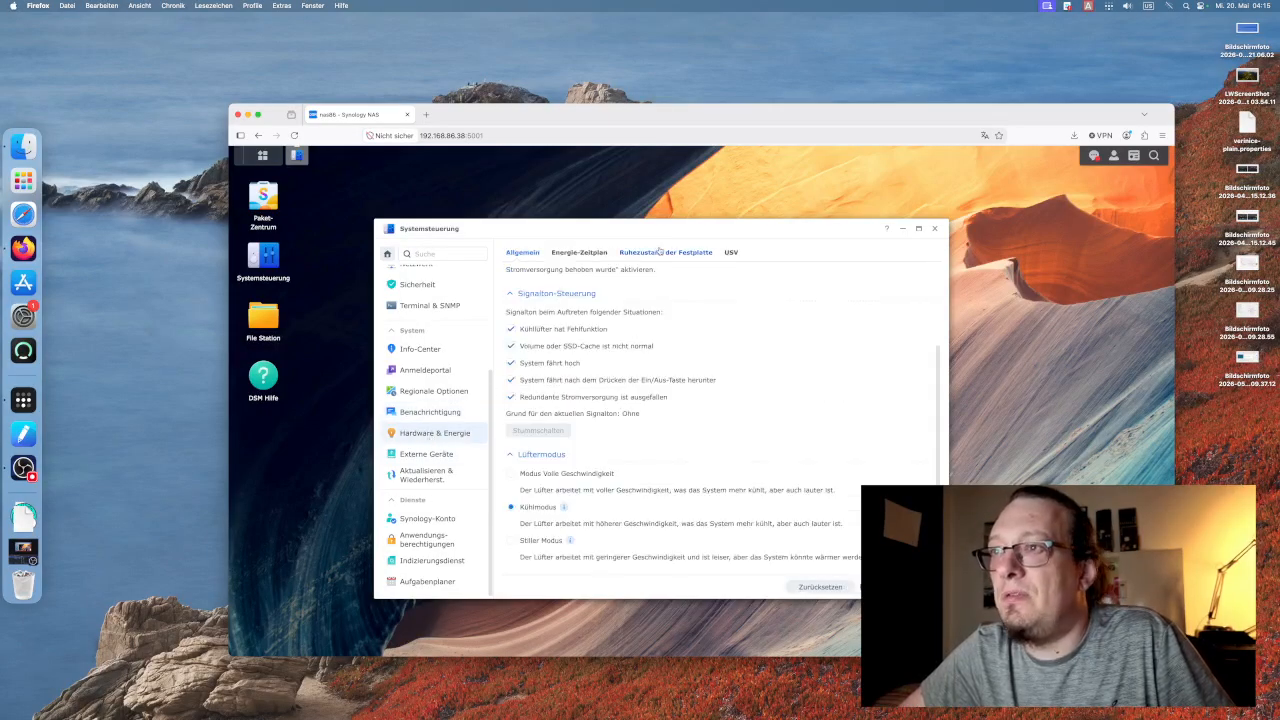
scroll(554, 448, up, 3)
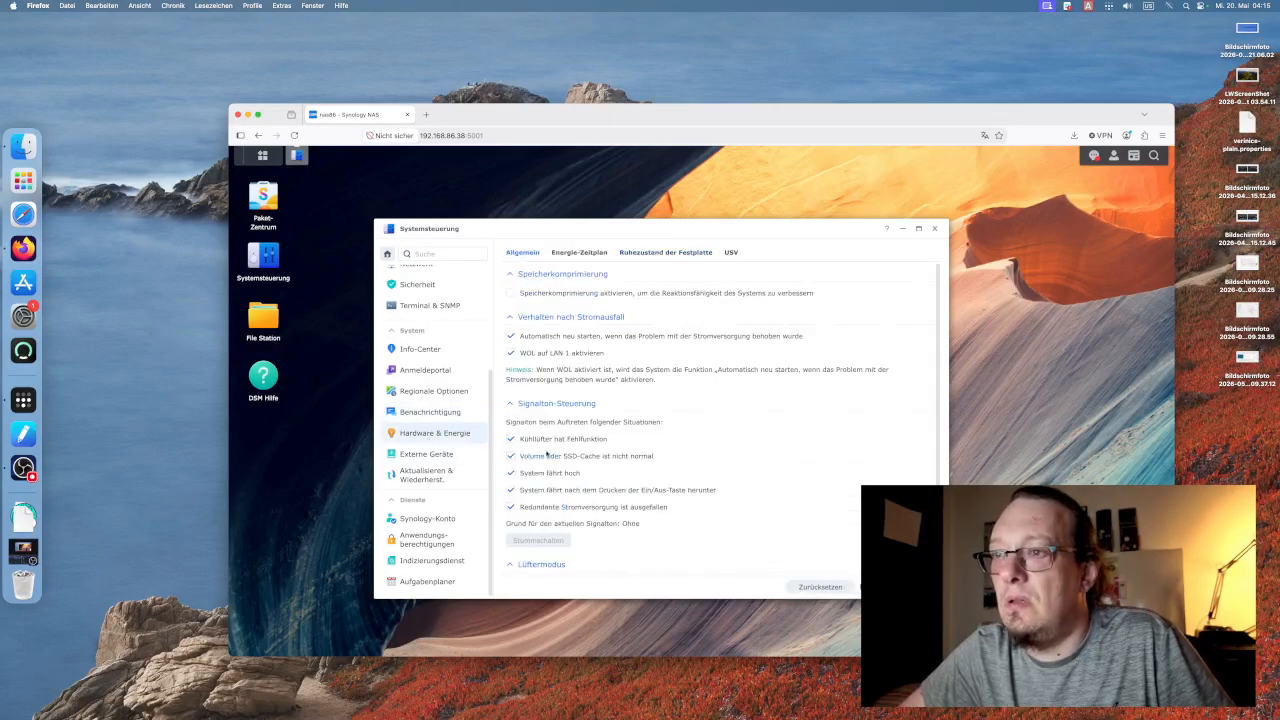
Restore the minimized window from the macOS Dock.
click(24, 550)
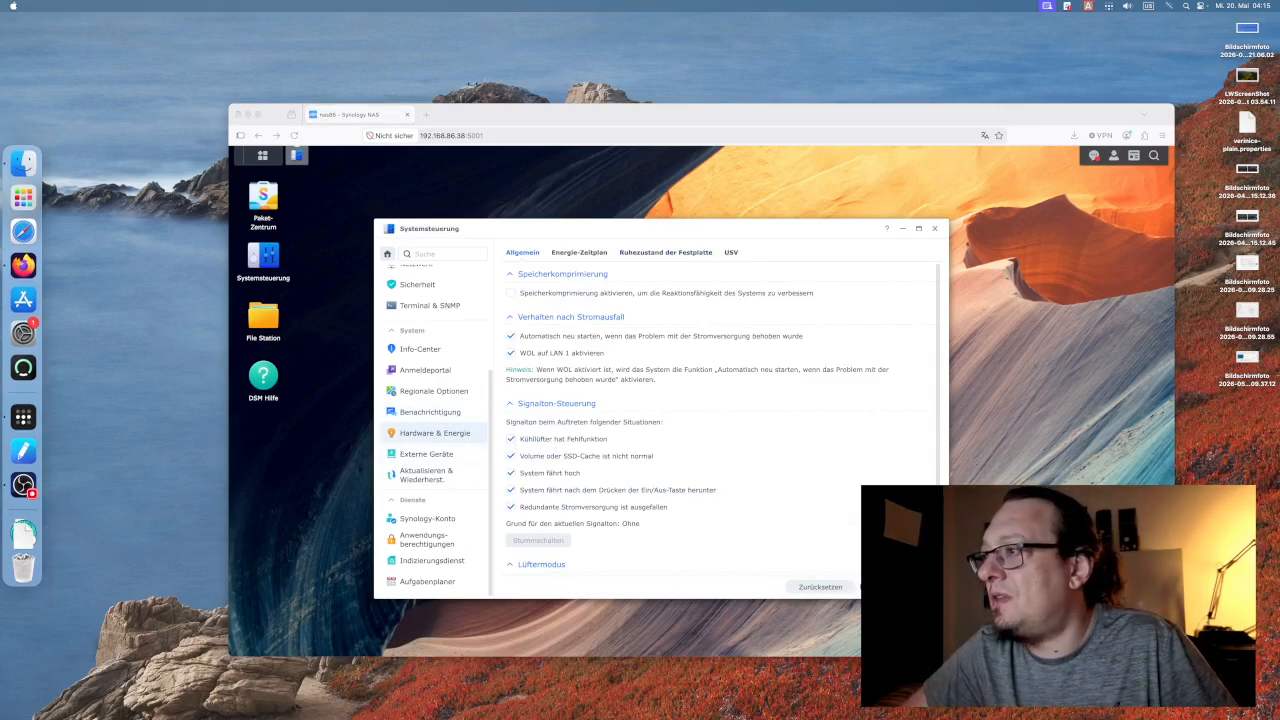